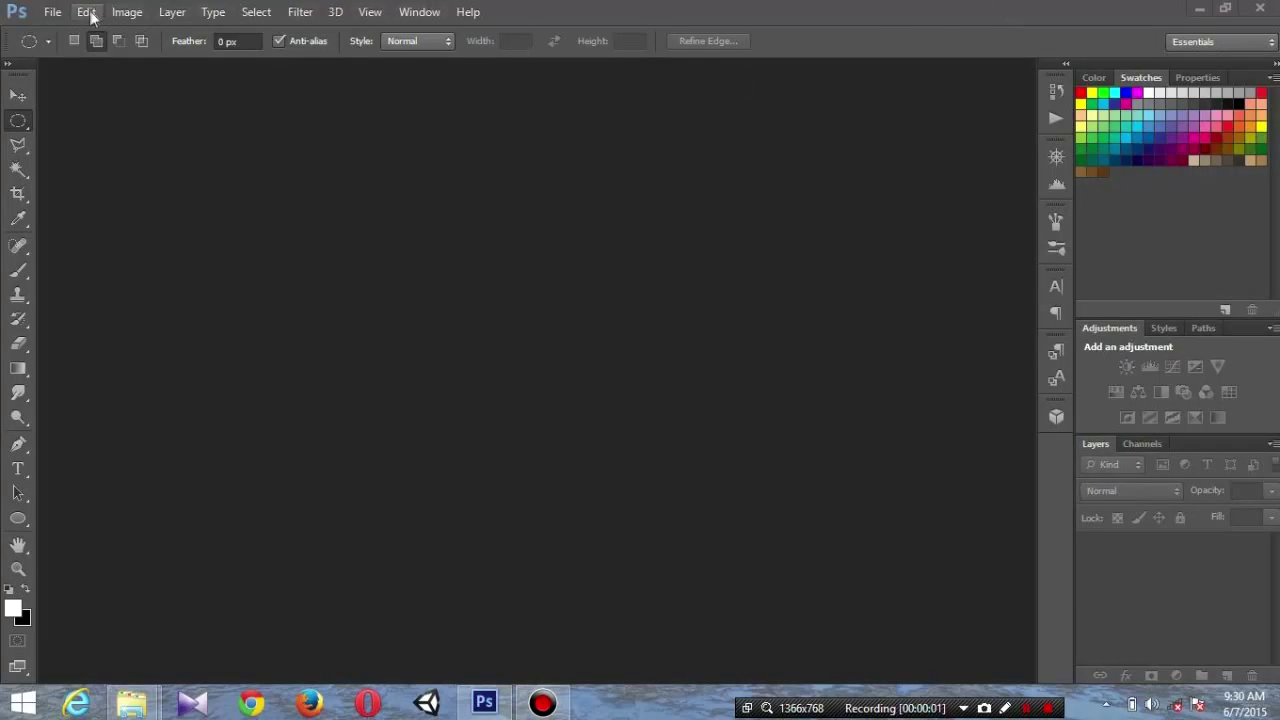
Step: Make a new 700 × 900 px, 180 ppi document with transparent background contents
left_click(55, 14)
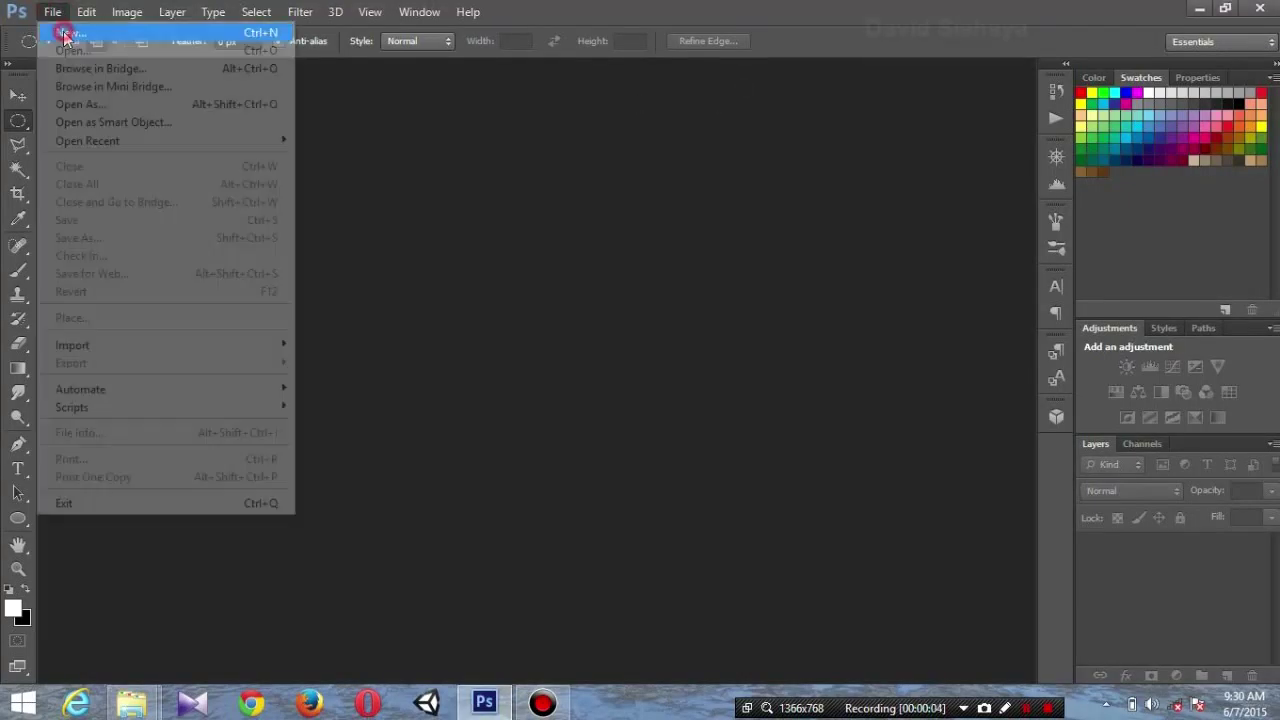
left_click(70, 32)
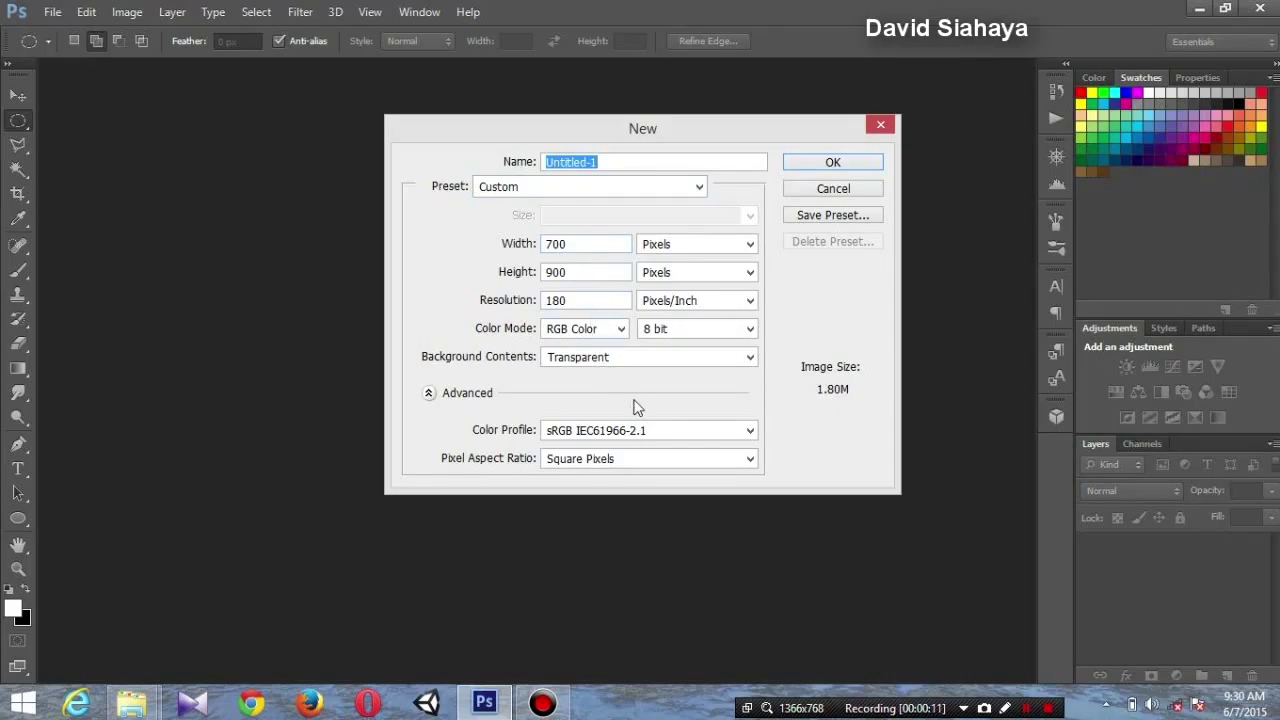
left_click(846, 161)
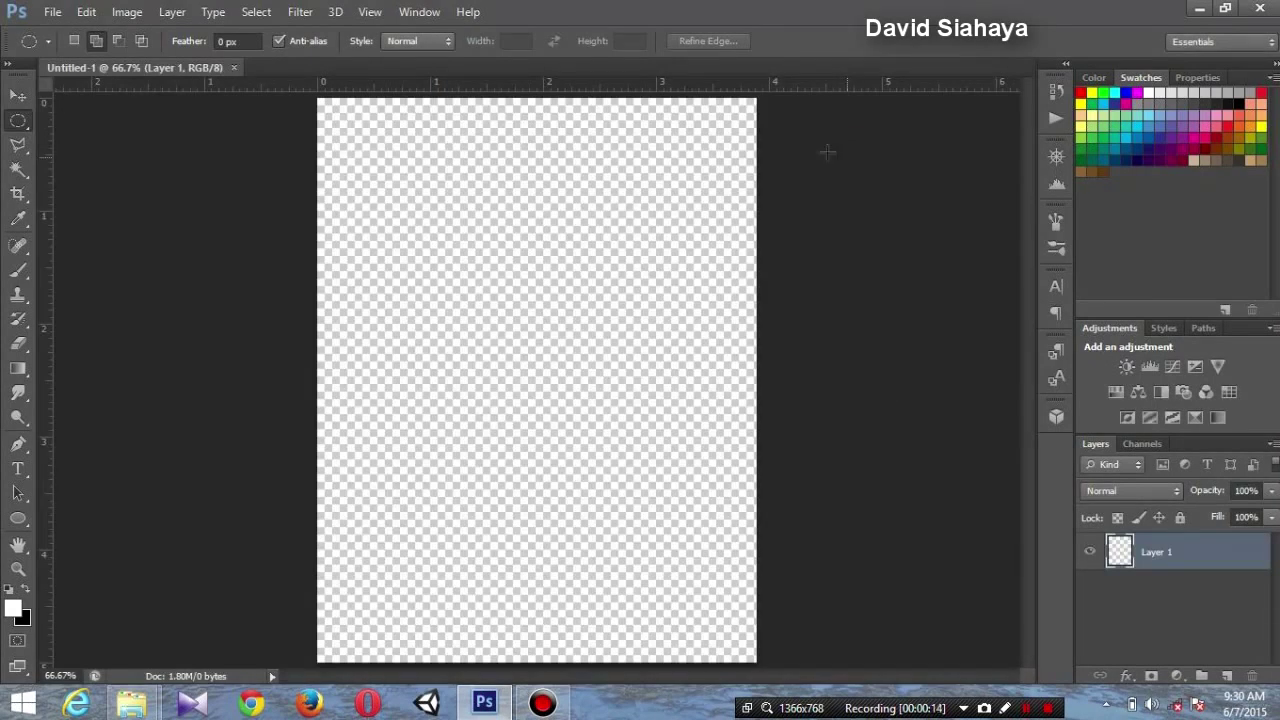
left_click(18, 368)
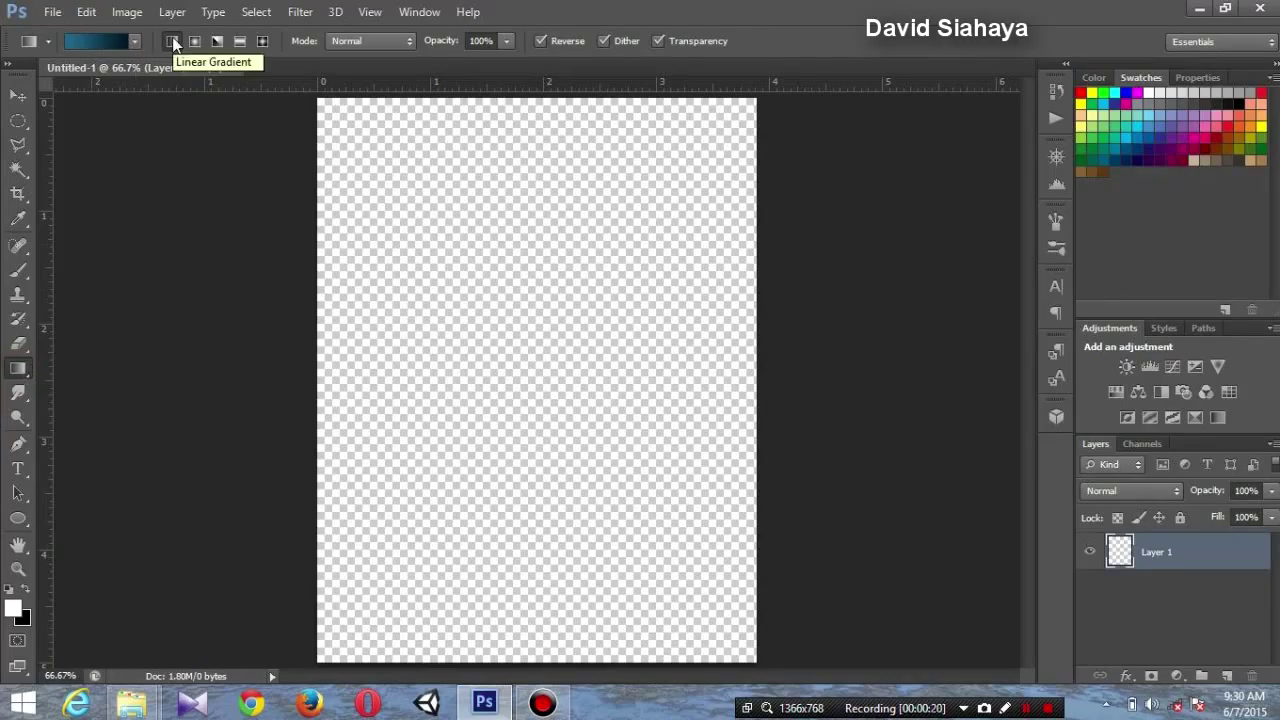
Step: Start from the Foreground to Background gradient and set its left stop to steel blue #24688f
left_click(90, 45)
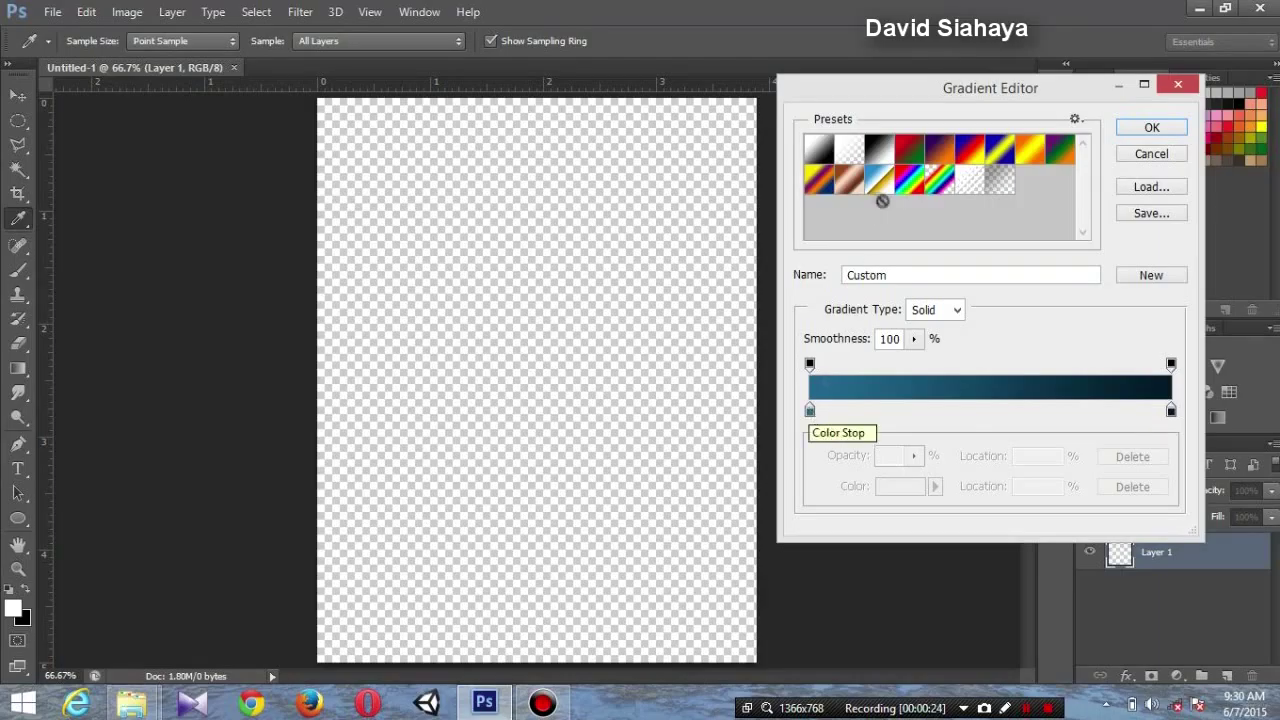
left_click(818, 148)
left_click(810, 410)
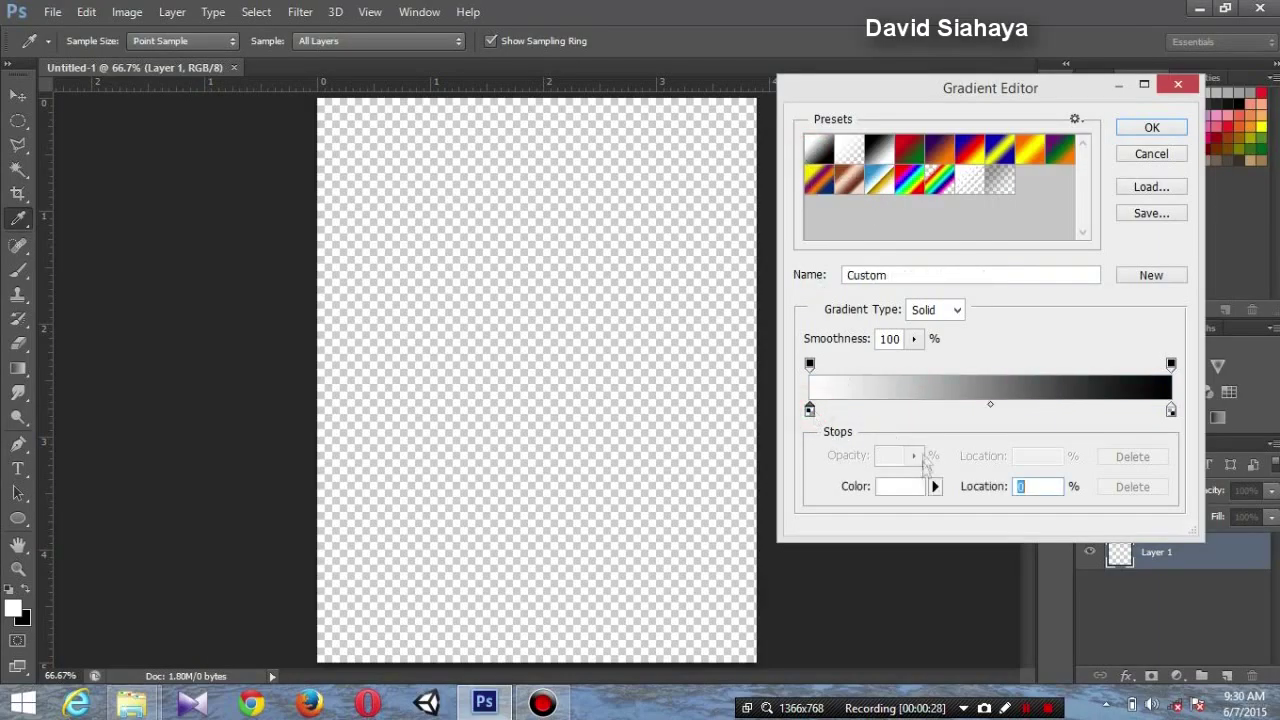
left_click(903, 487)
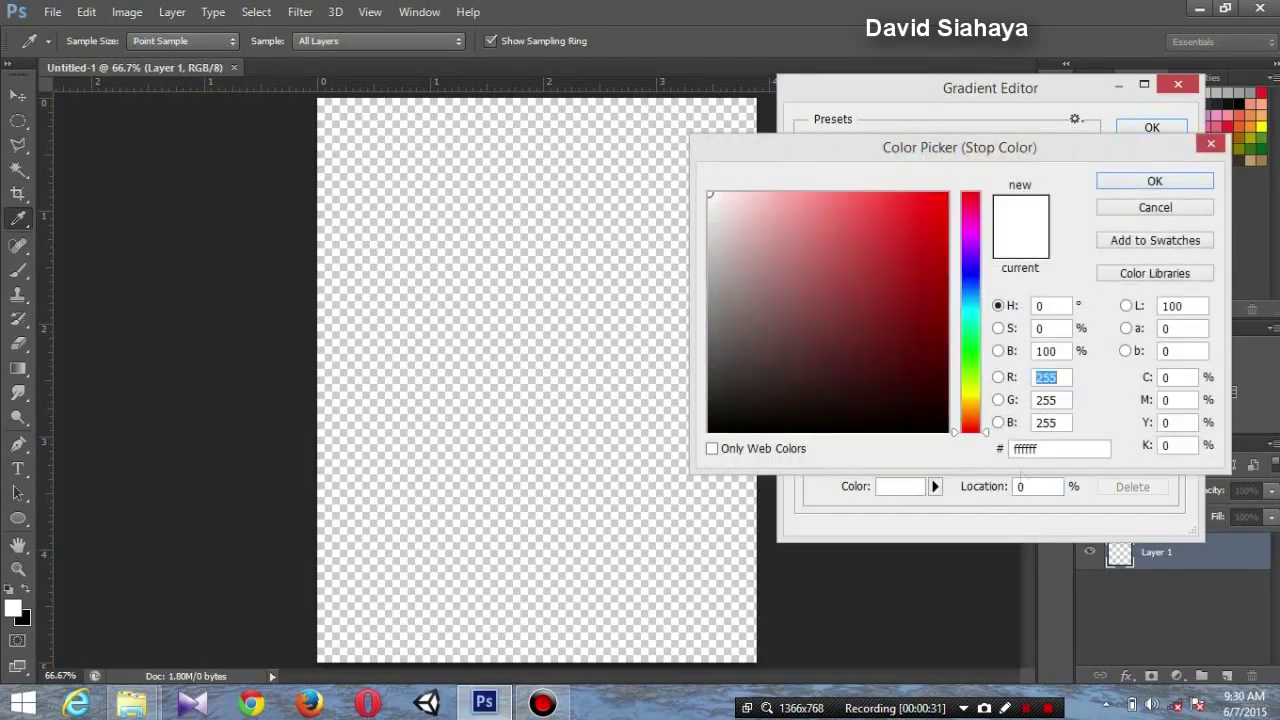
left_click(1058, 449)
type("24688f")
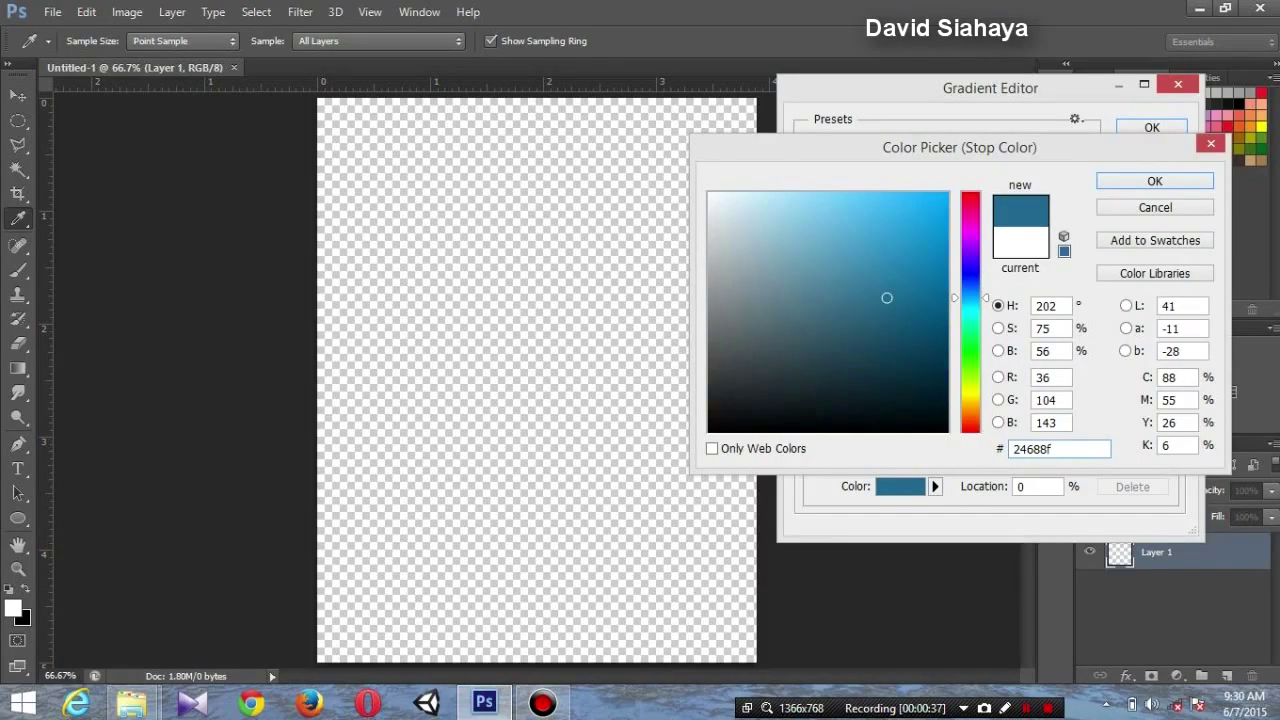
left_click(1152, 181)
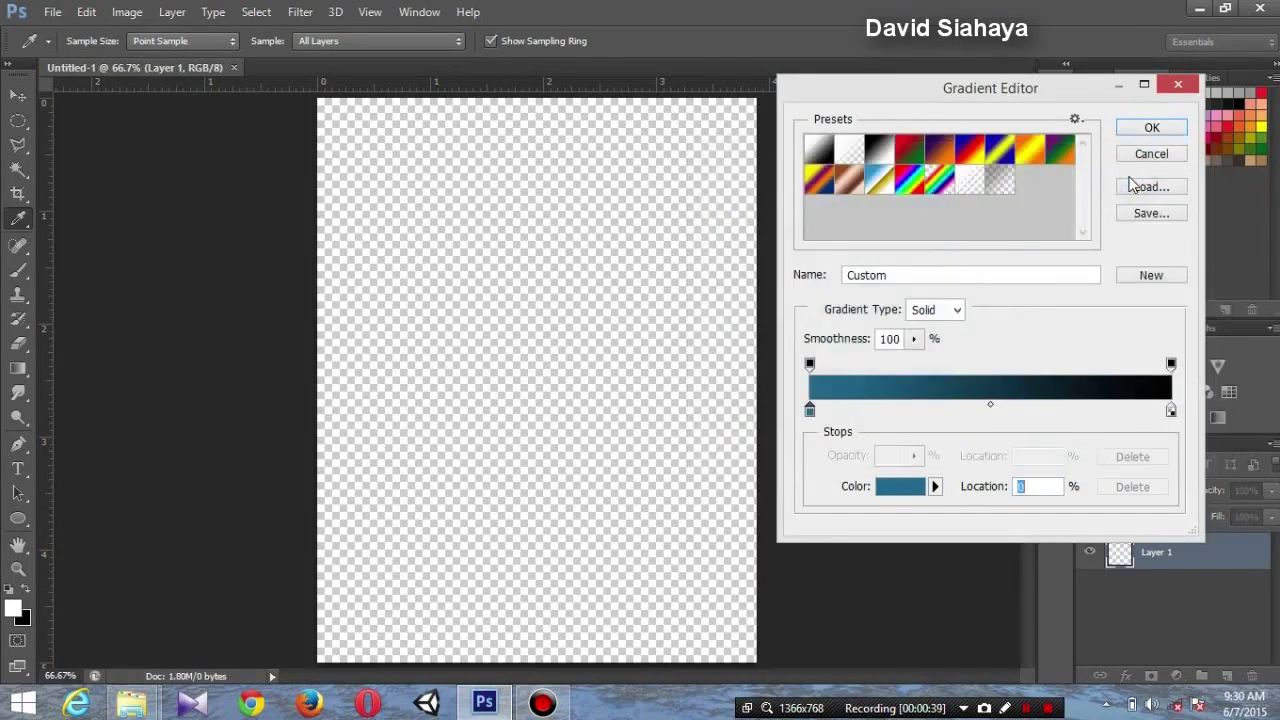
Step: Set the right stop to dark navy #031826 and fill Layer 1 with the gradient, navy at the bottom
left_click(1171, 411)
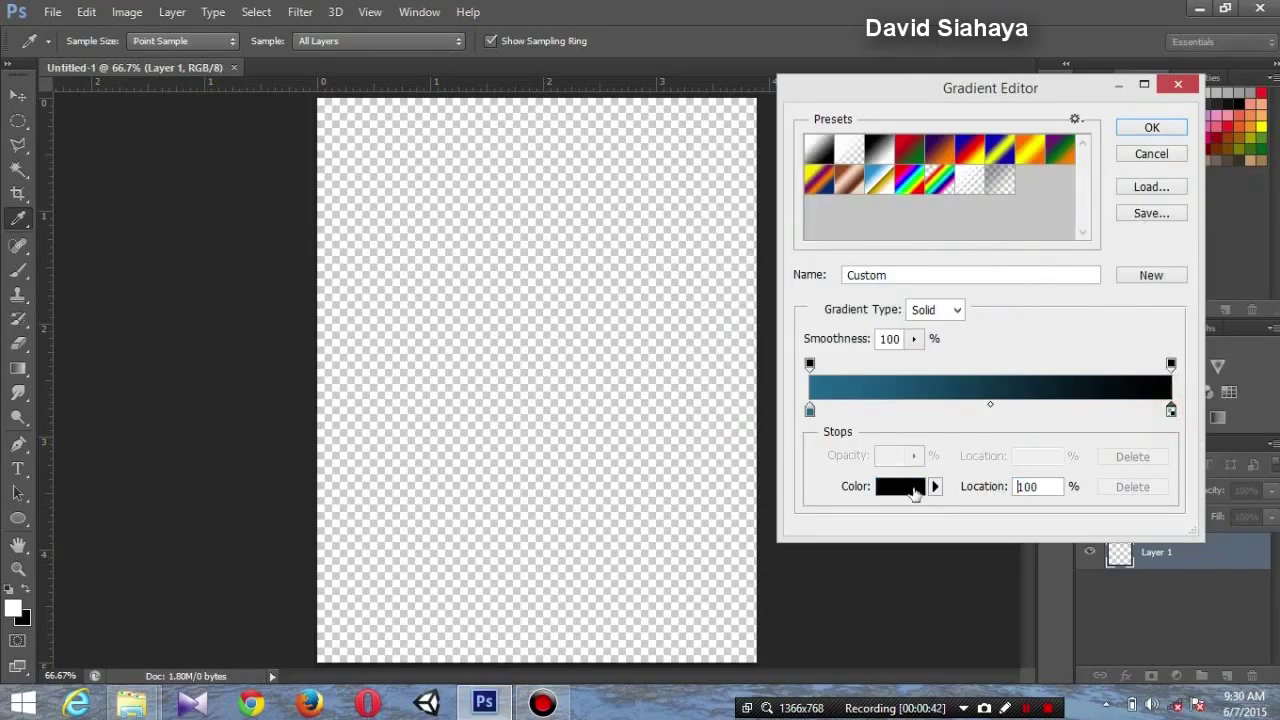
left_click(913, 490)
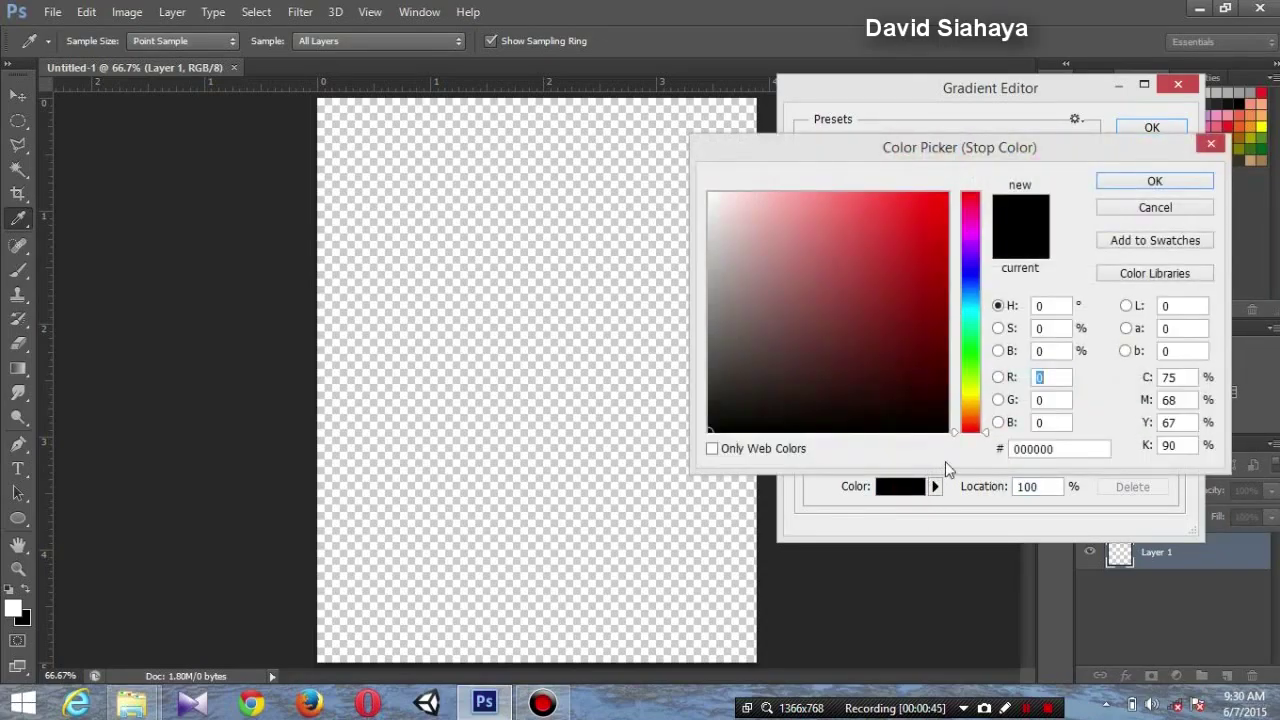
double_click(1058, 449)
type("031826")
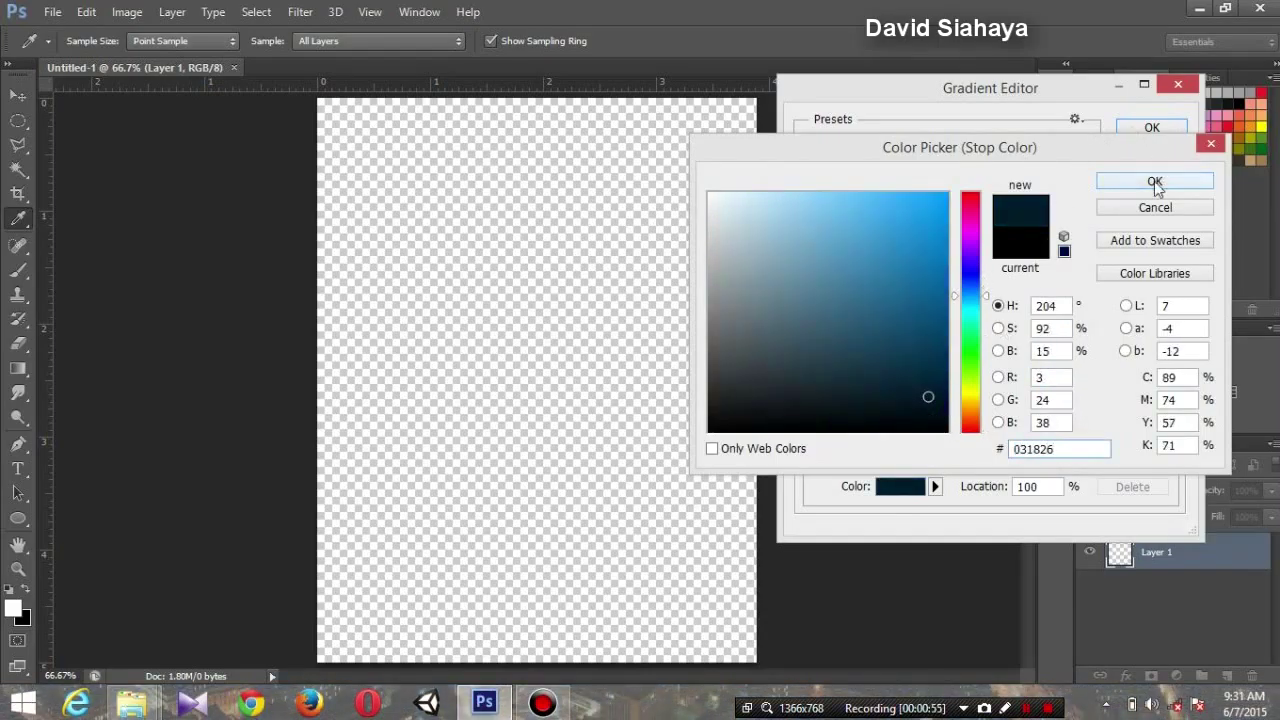
left_click(1155, 183)
left_click(1152, 128)
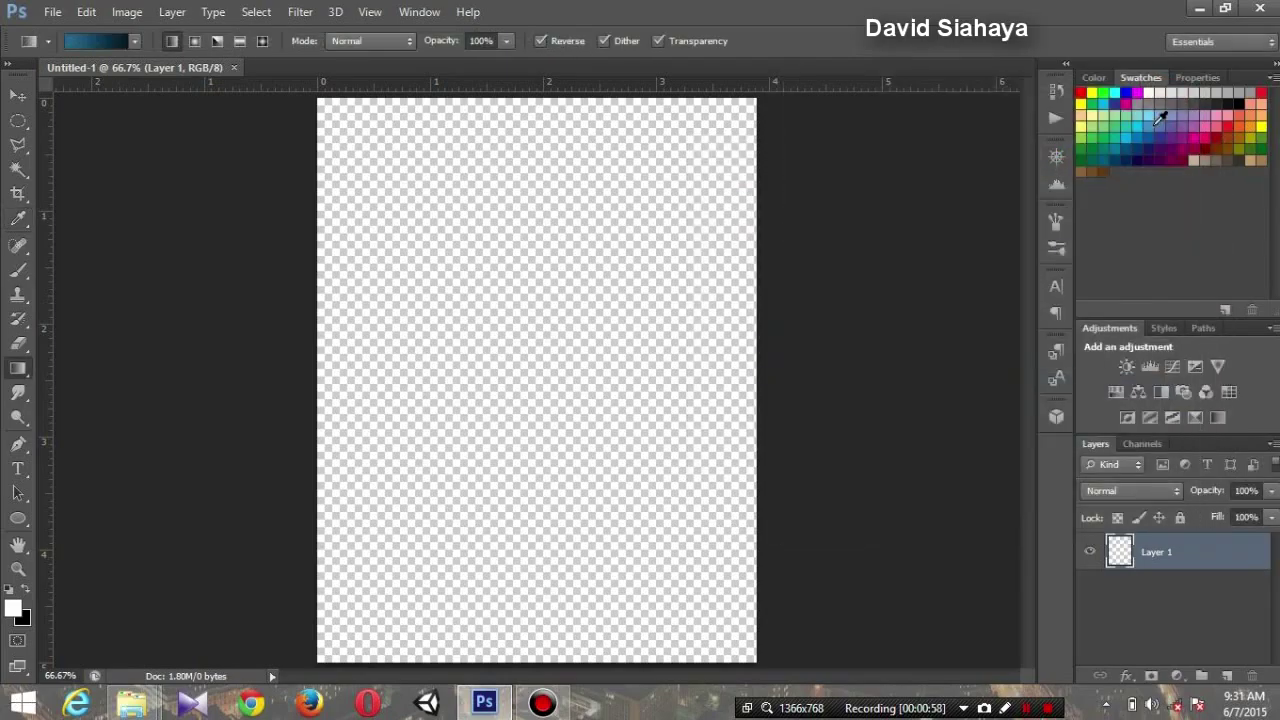
left_click_drag(528, 660, 537, 96)
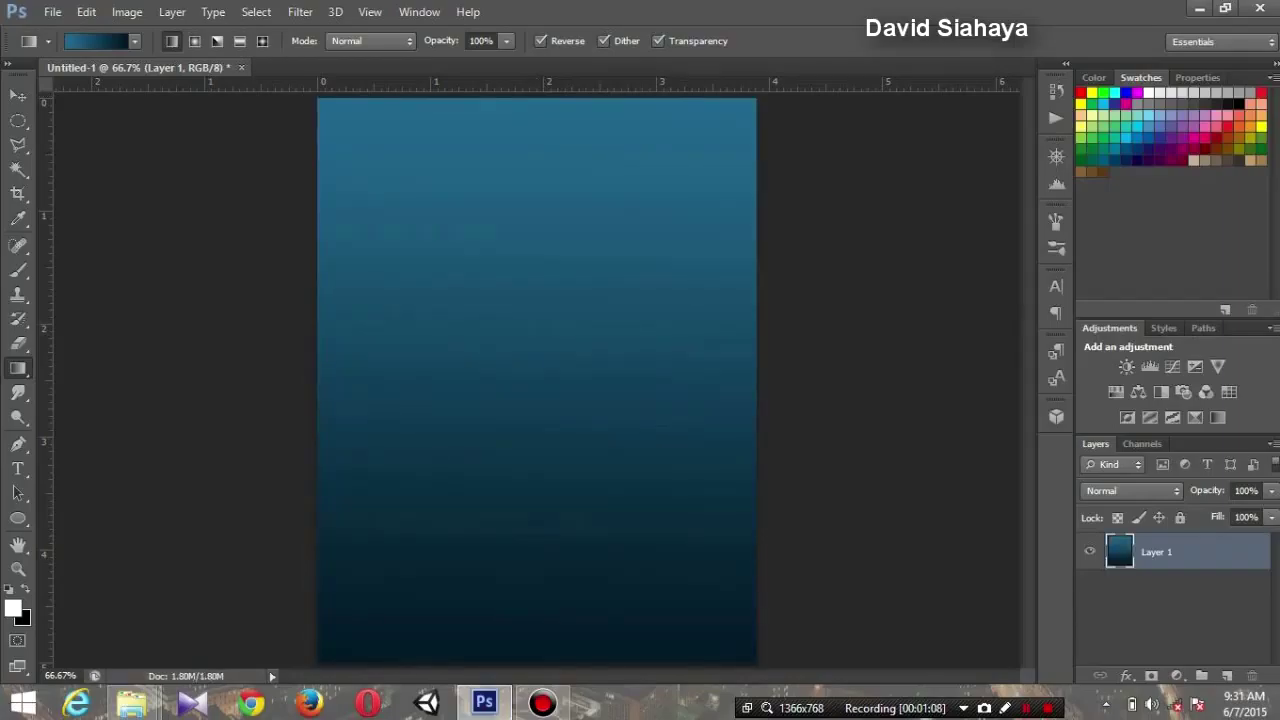
Step: Add a new empty layer above the gradient layer and name it Top
left_click(1224, 676)
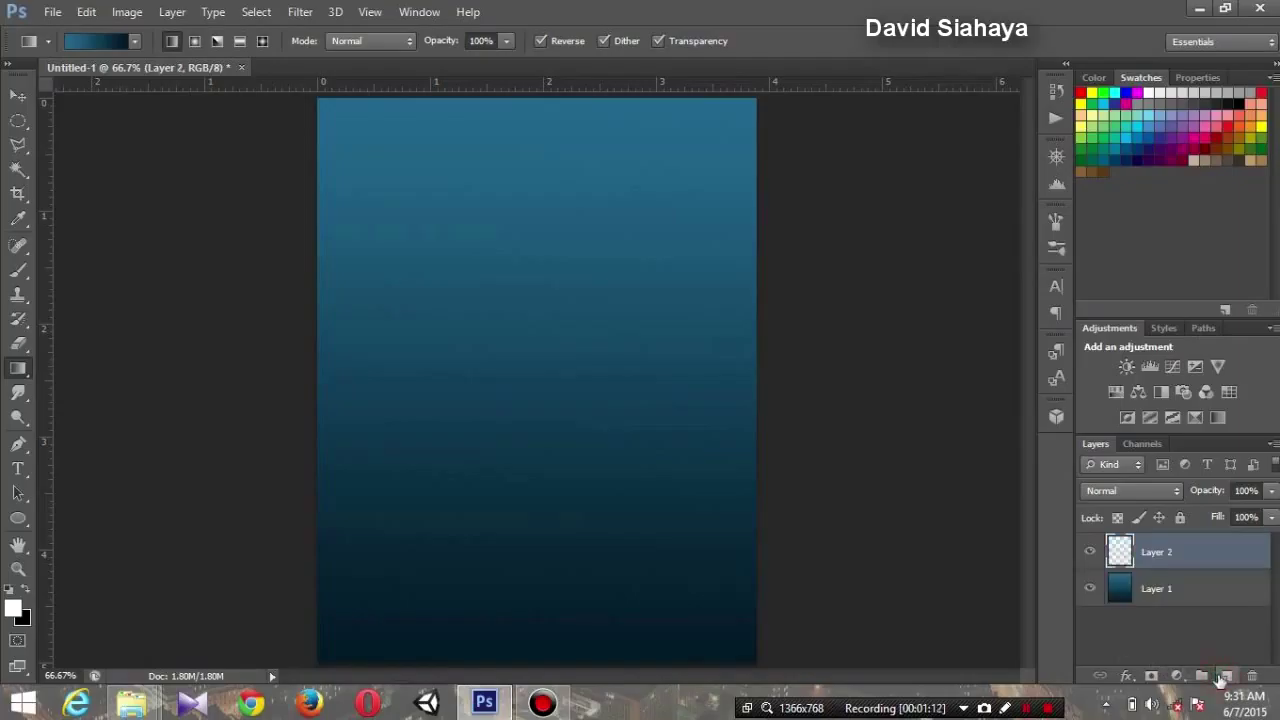
double_click(1148, 552)
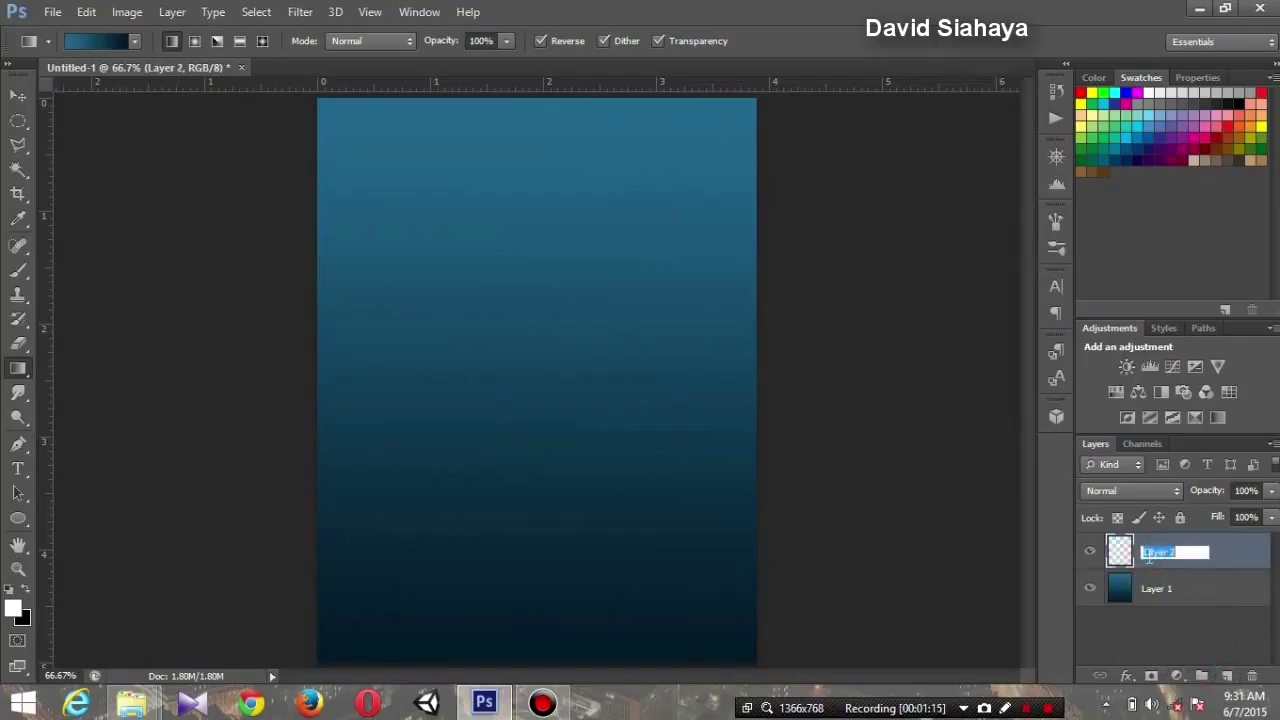
type("Top")
key("Return")
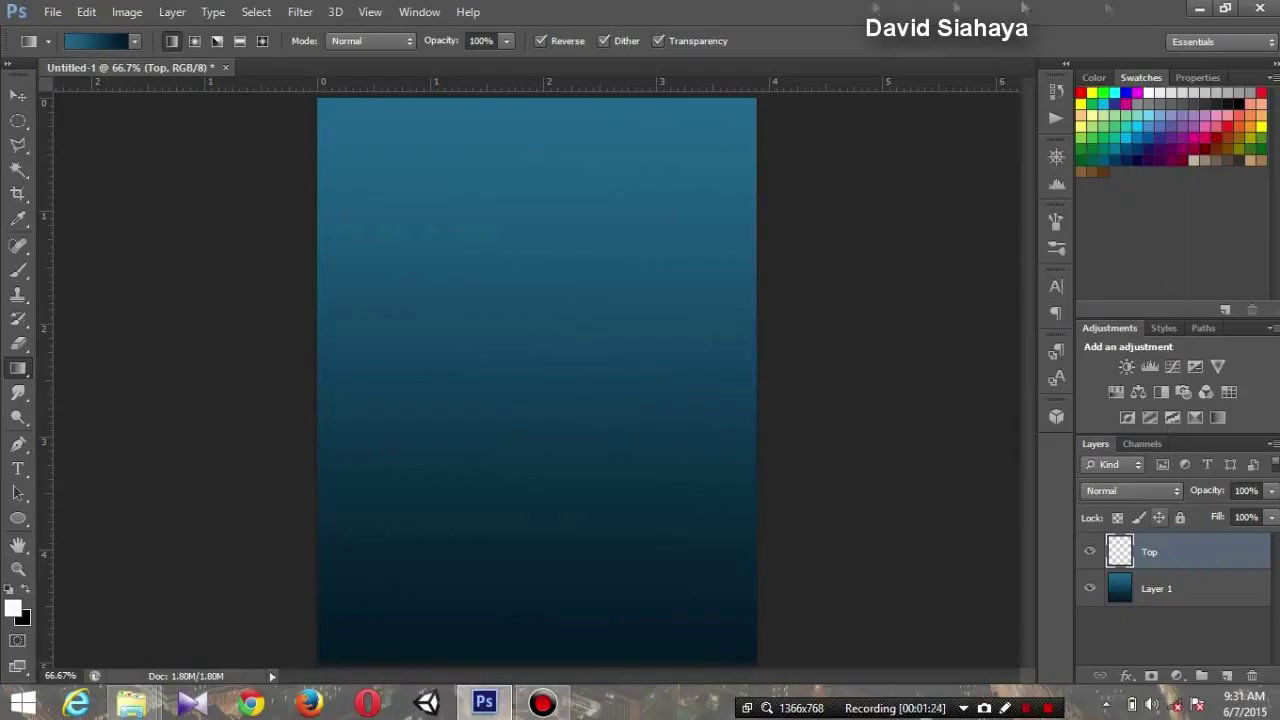
left_click(300, 12)
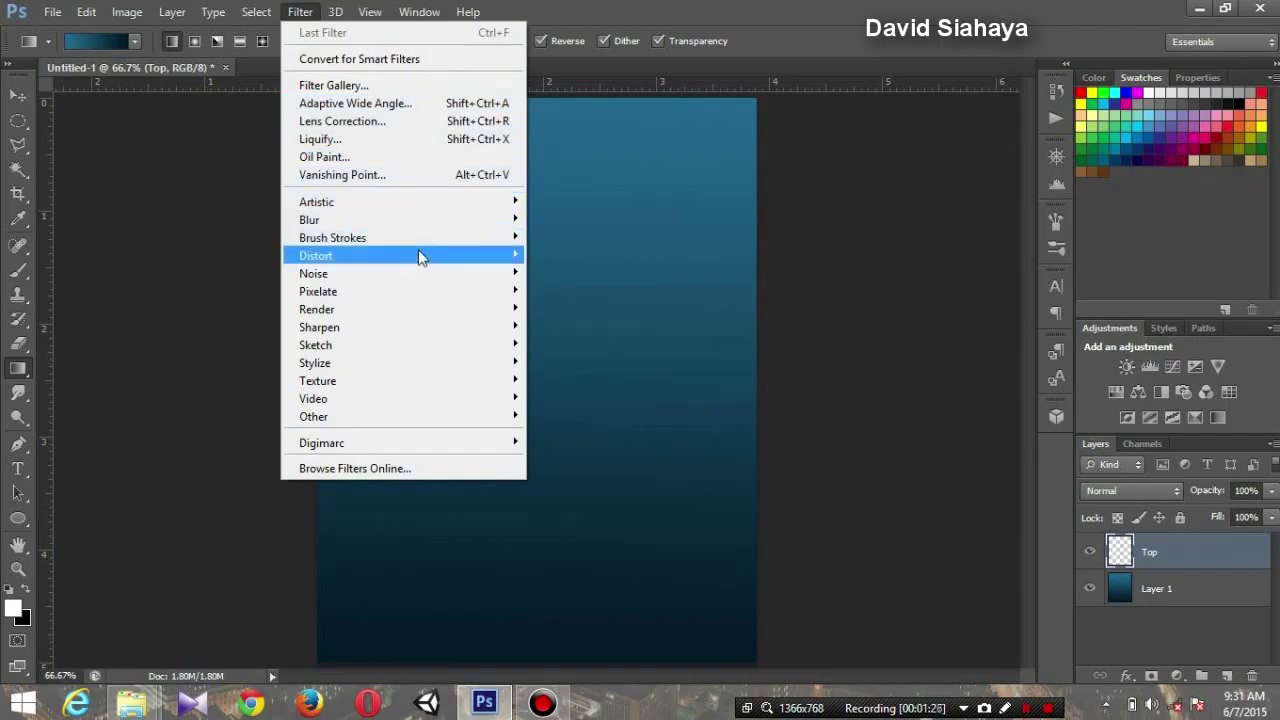
mouse_move(400, 309)
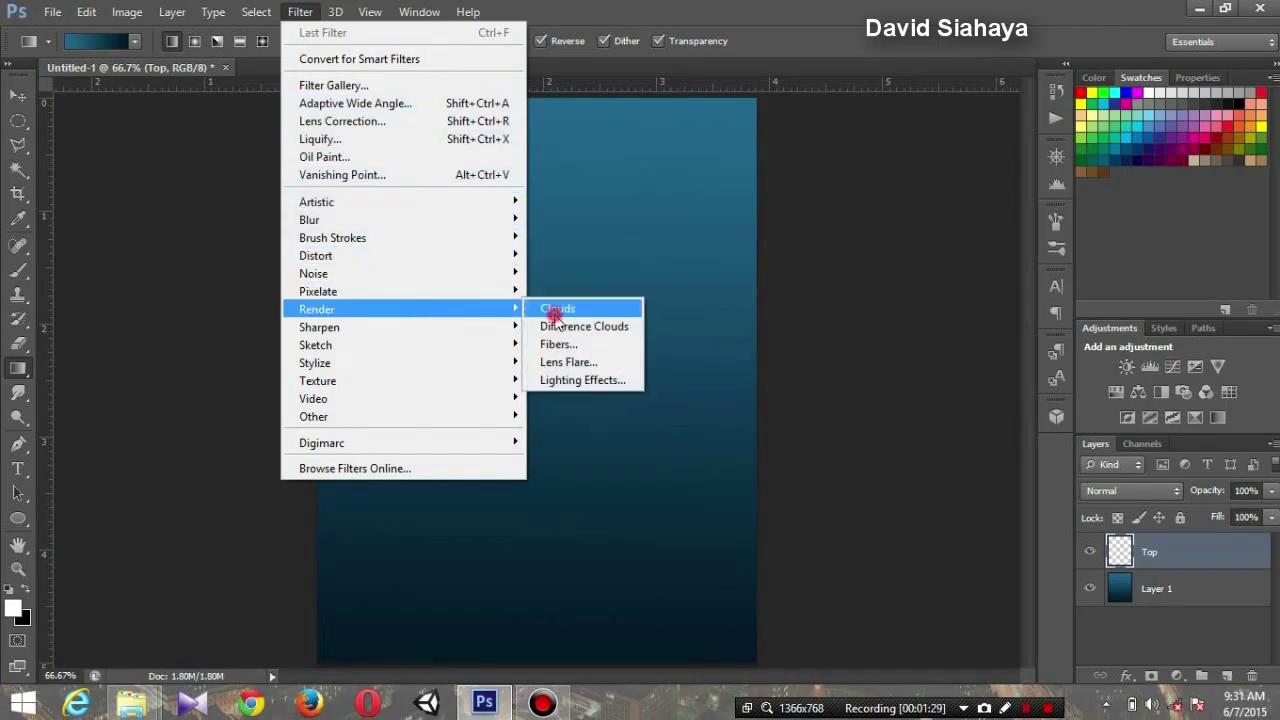
Step: Render clouds on Top and apply Plastic Wrap at Highlight 12, Detail 1, Smoothness 12
left_click(552, 308)
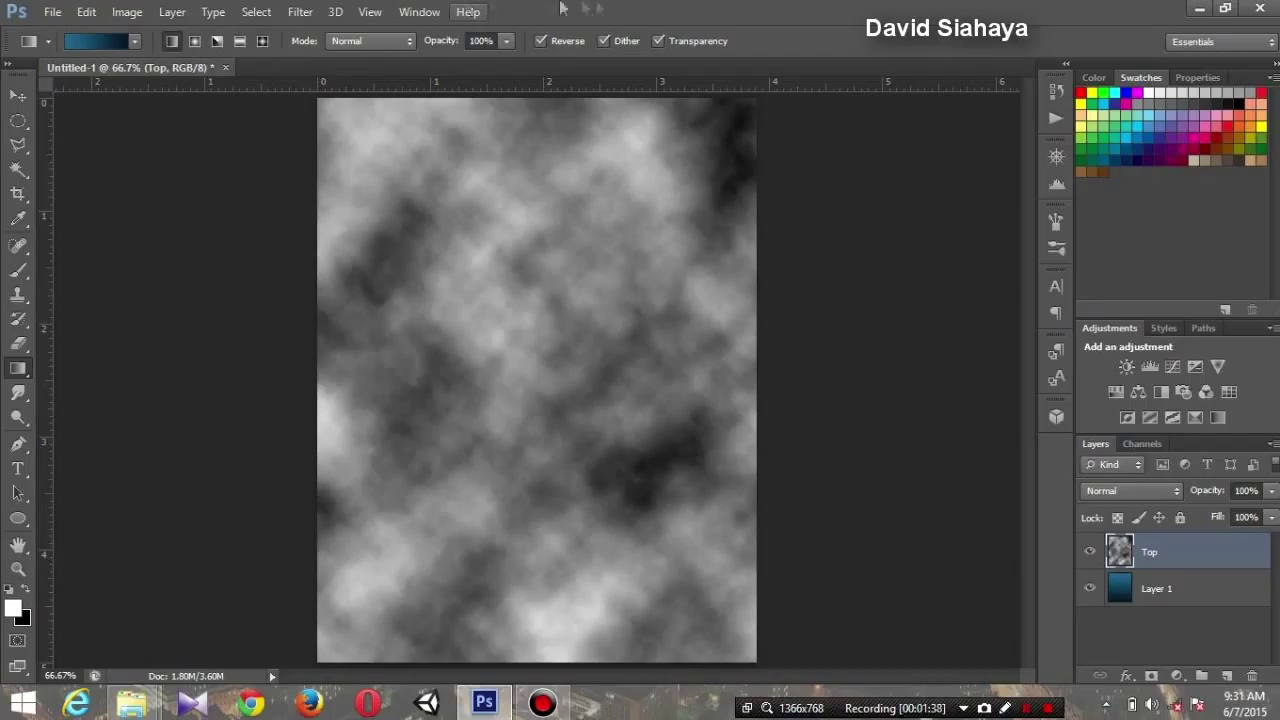
left_click(300, 12)
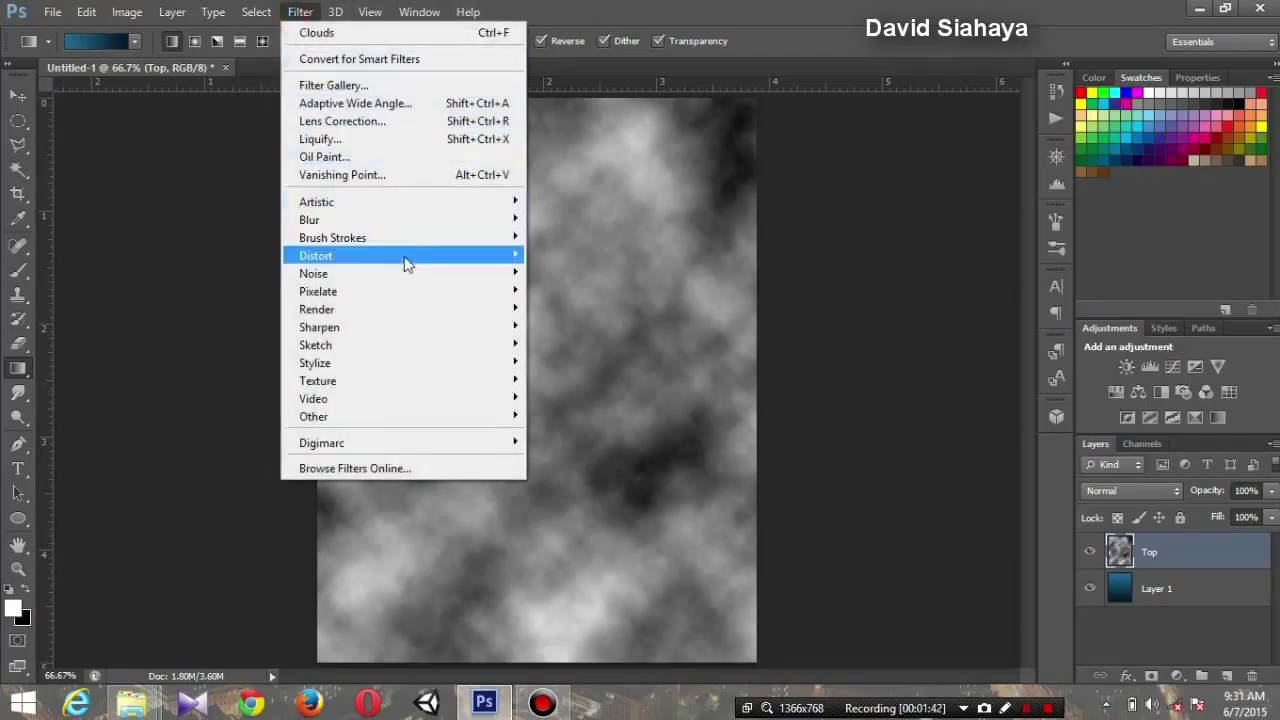
left_click(398, 84)
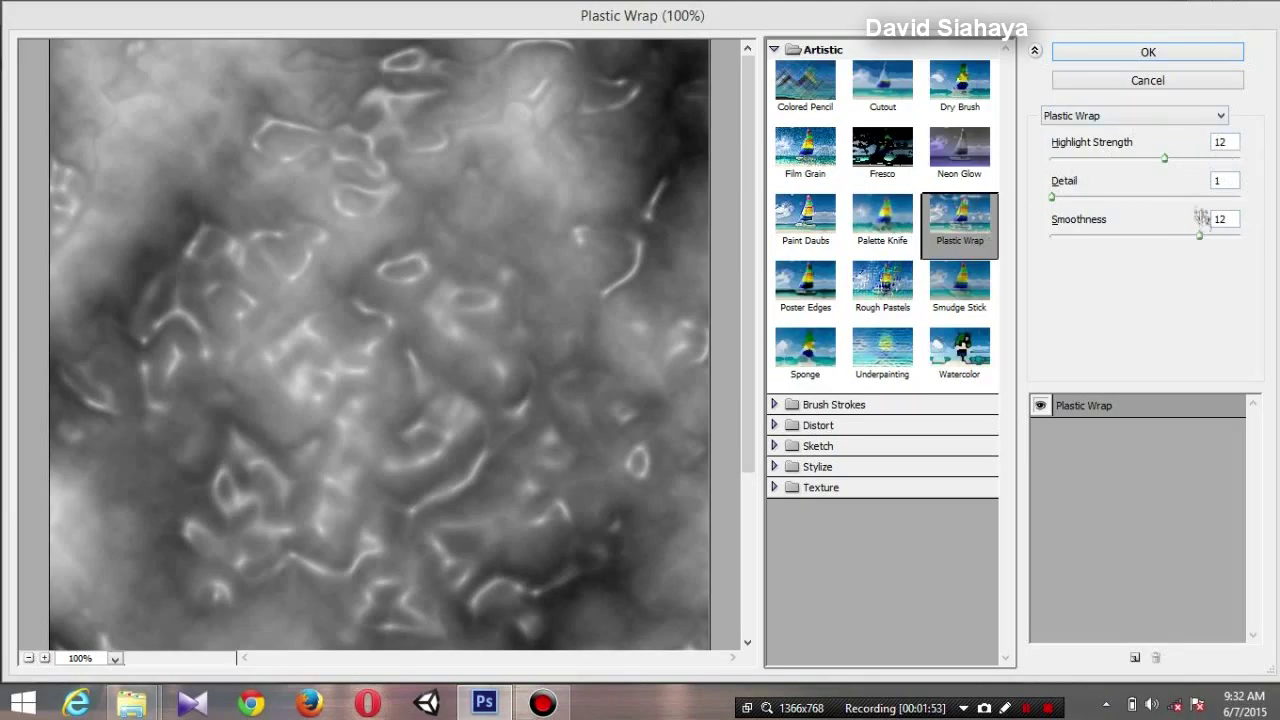
left_click(1152, 52)
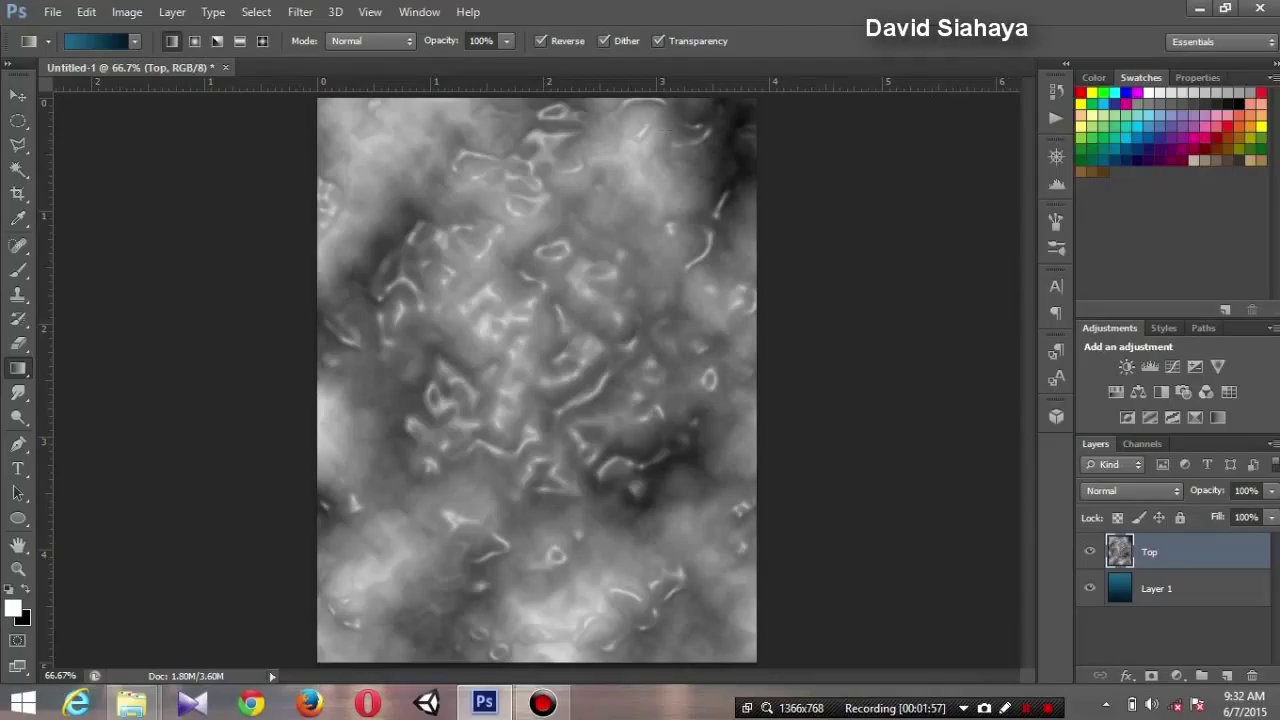
left_click(22, 94)
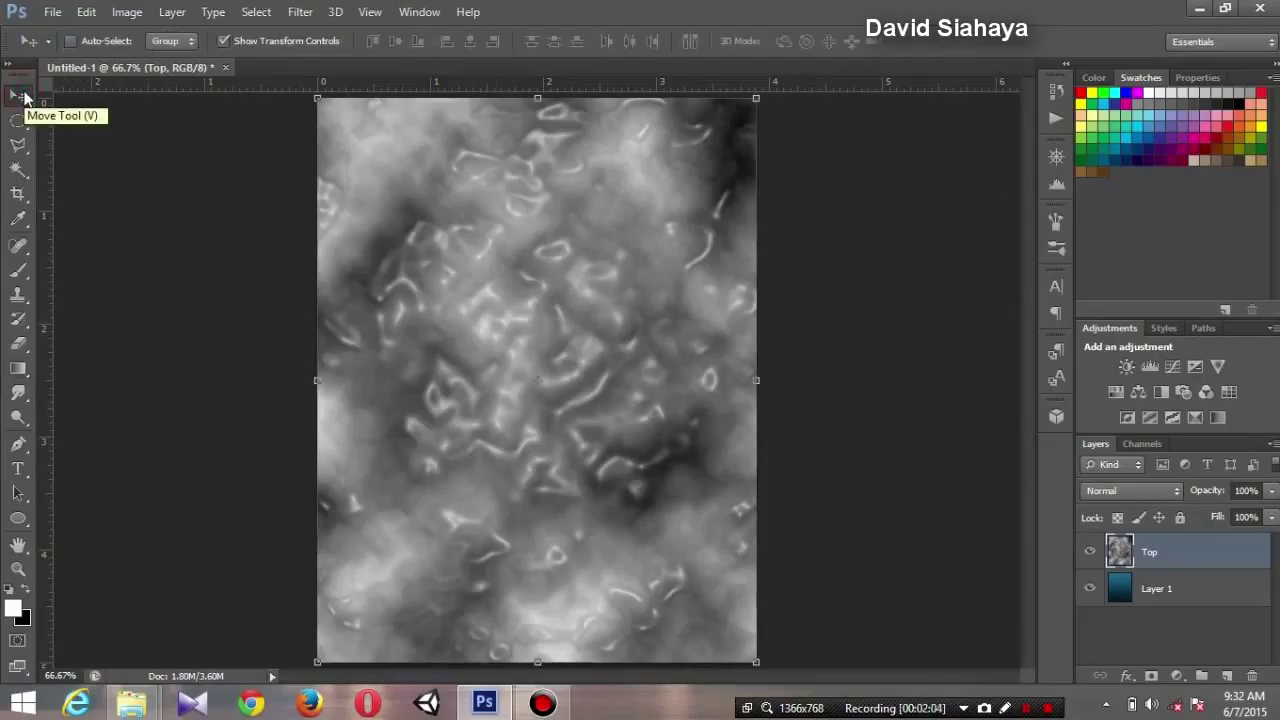
Step: Squash the Top layer into a band across the upper quarter and give it a layer mask
left_click_drag(537, 659, 568, 230)
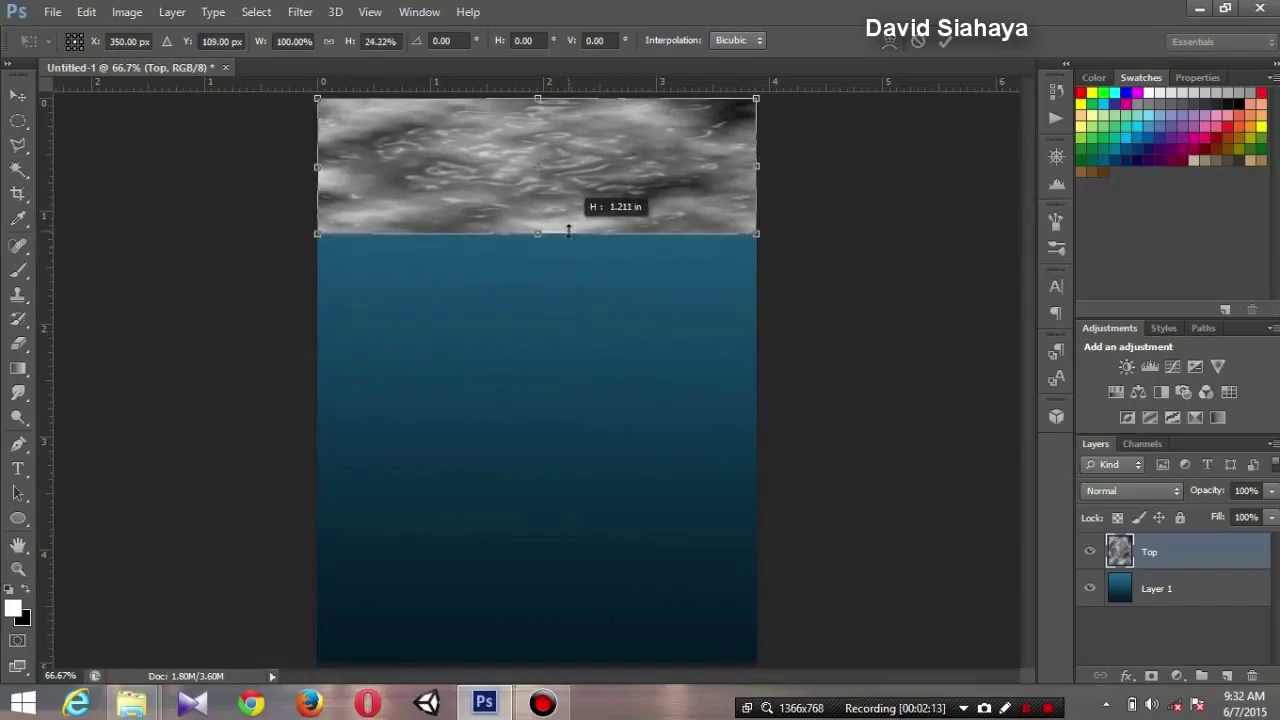
key("Return")
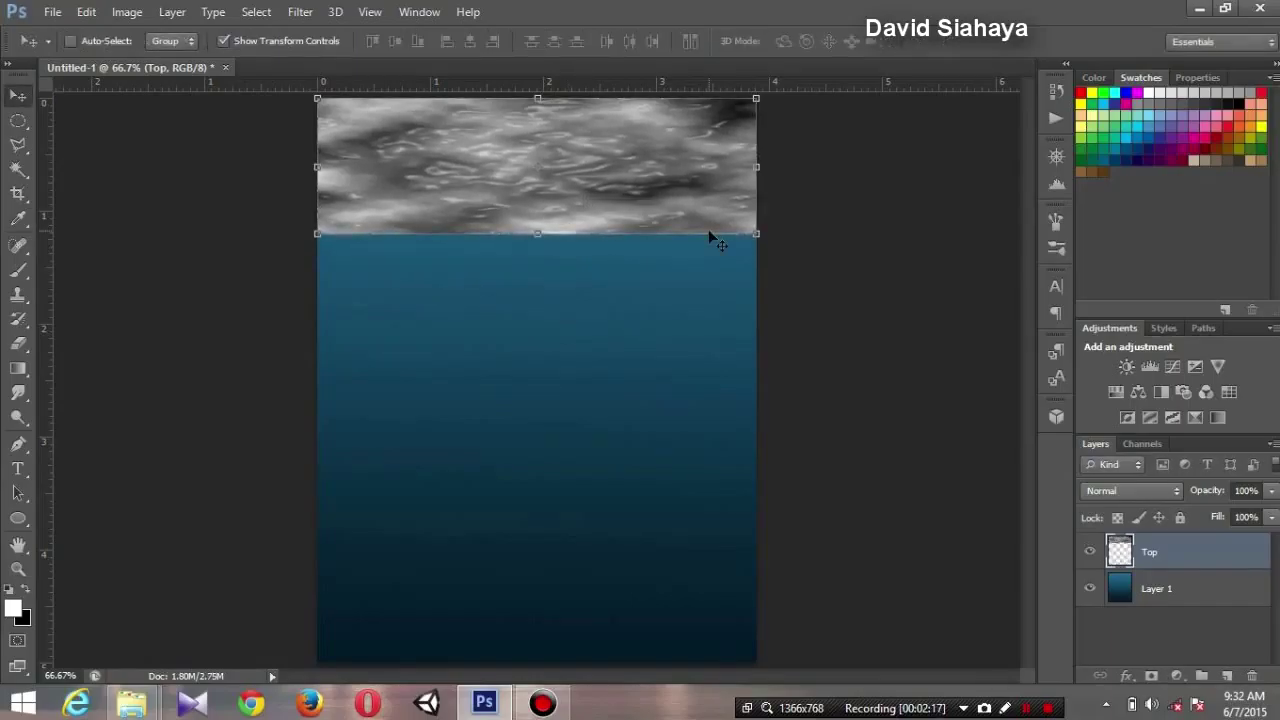
left_click(1150, 677)
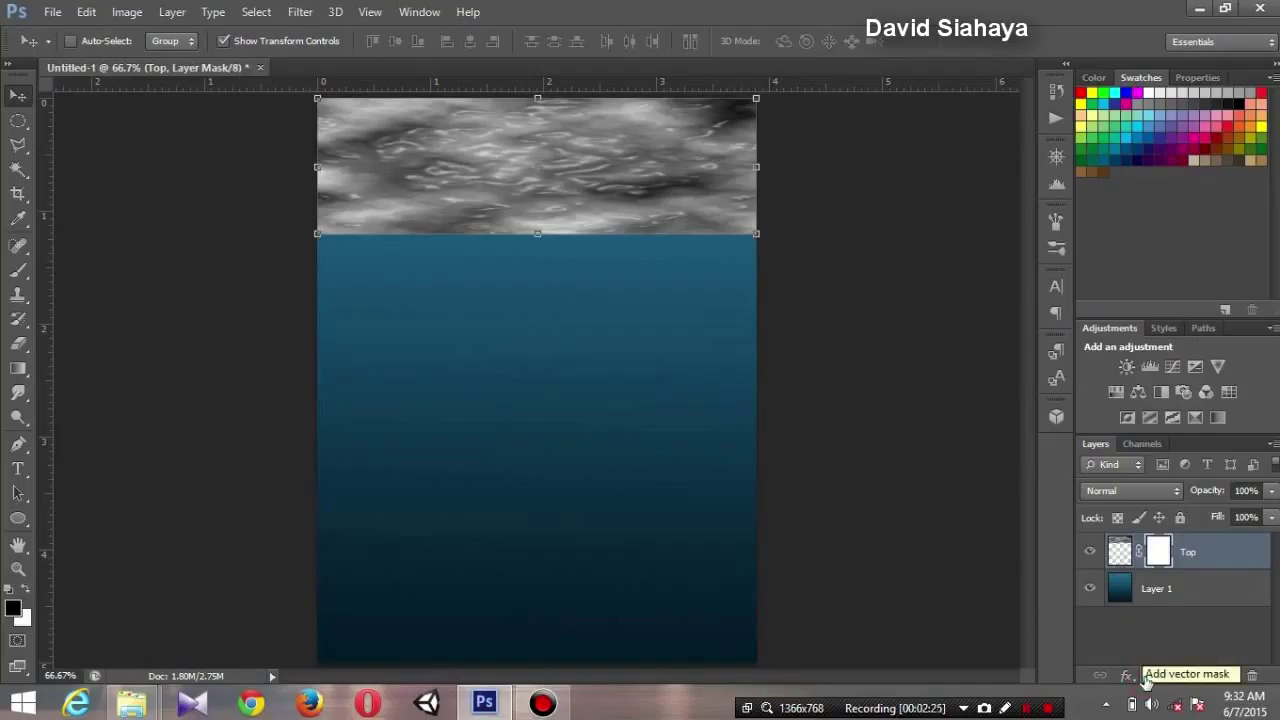
Step: Set up a soft round brush at 100% opacity for painting the mask
left_click(18, 270)
right_click(572, 203)
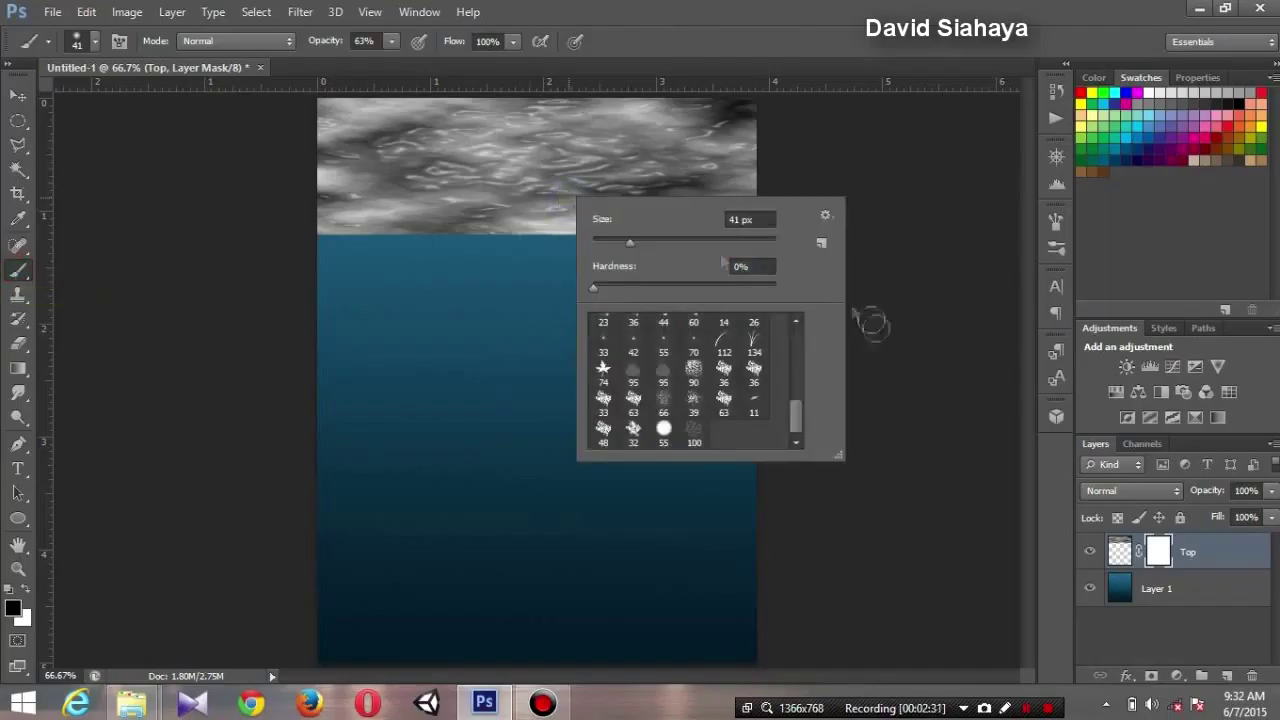
left_click_drag(796, 418, 789, 324)
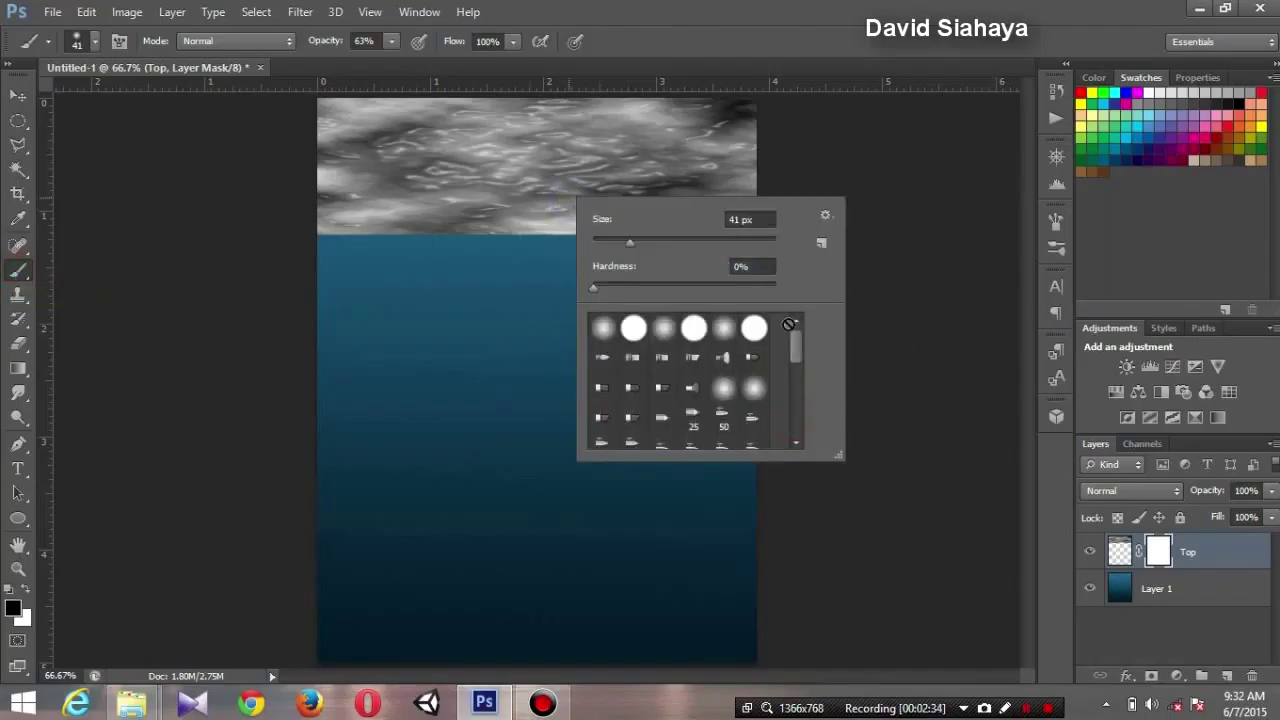
left_click(601, 333)
left_click_drag(631, 244, 683, 242)
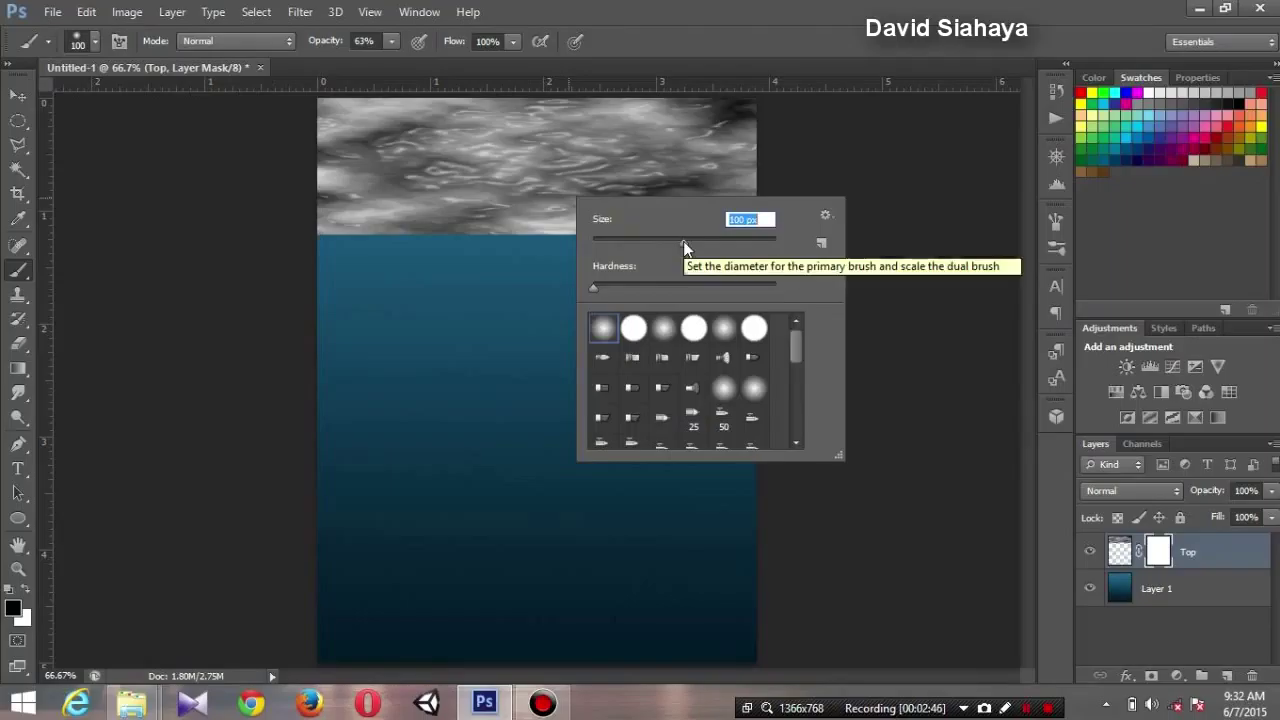
left_click(735, 7)
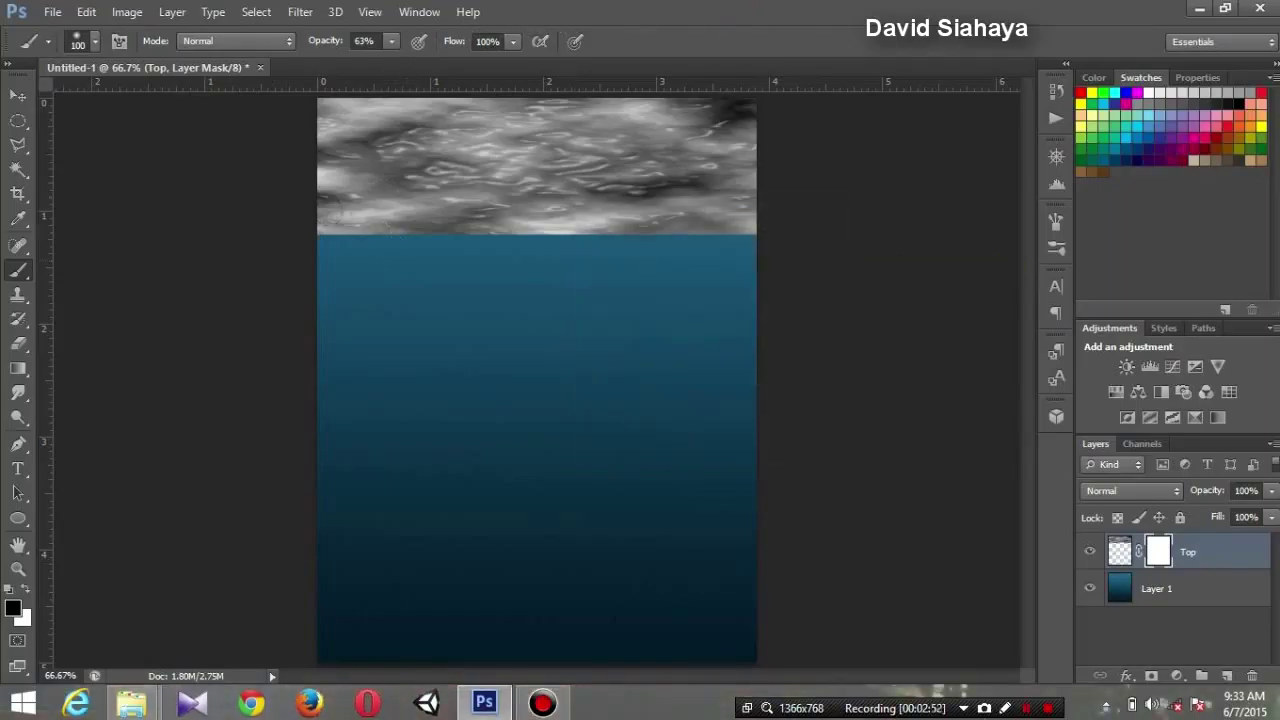
left_click(391, 40)
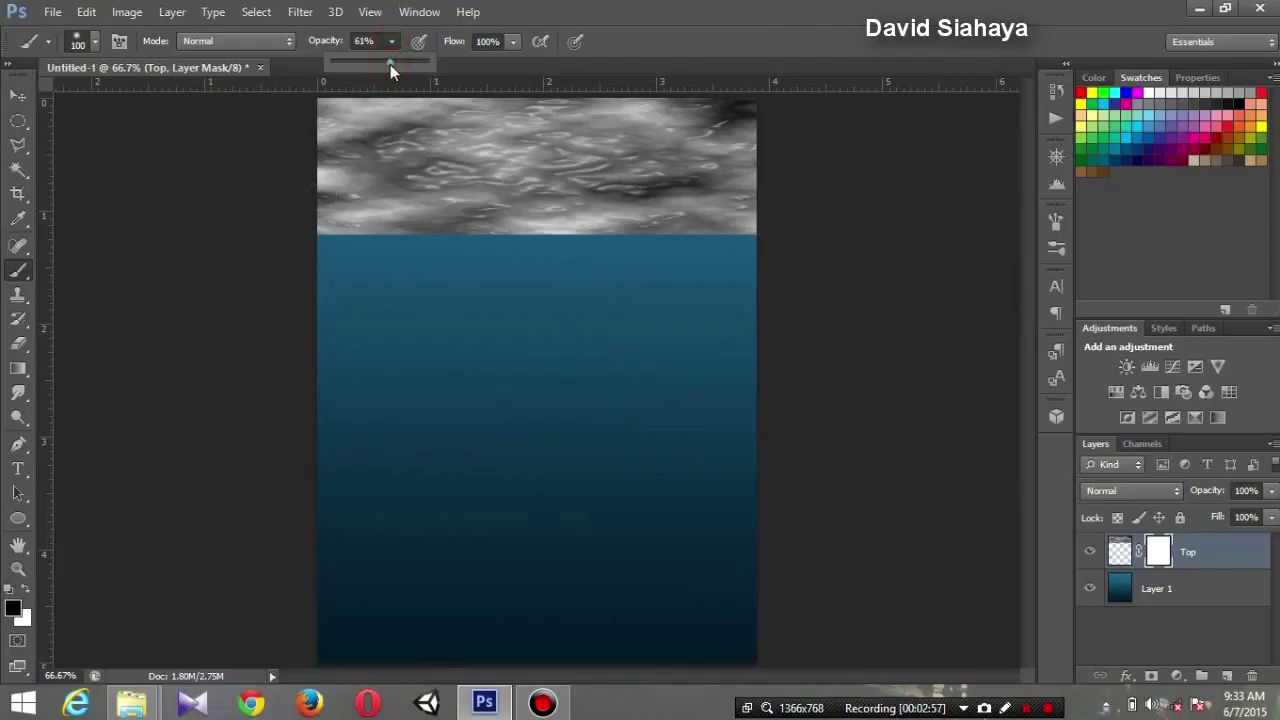
left_click_drag(390, 64, 455, 74)
left_click(745, 7)
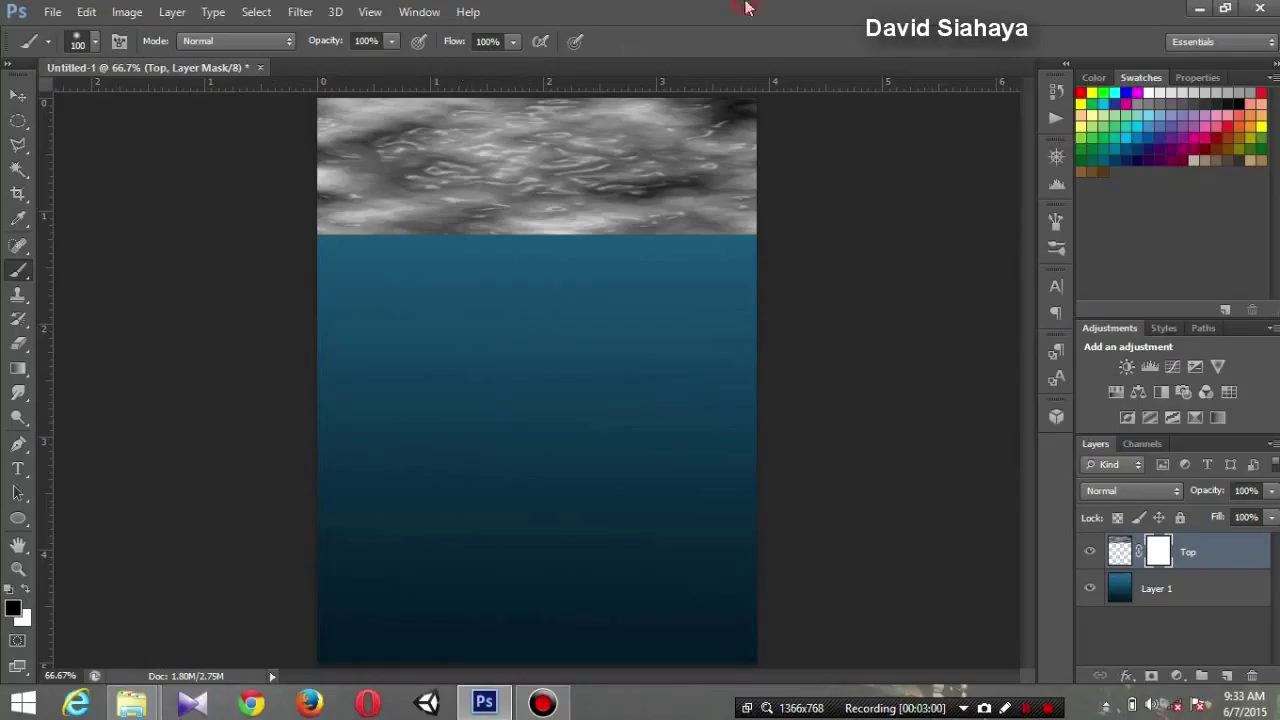
Step: Paint black on the Top mask along the clouds' lower edge, enlarging the brush to about 156 px
left_click_drag(345, 222, 318, 200)
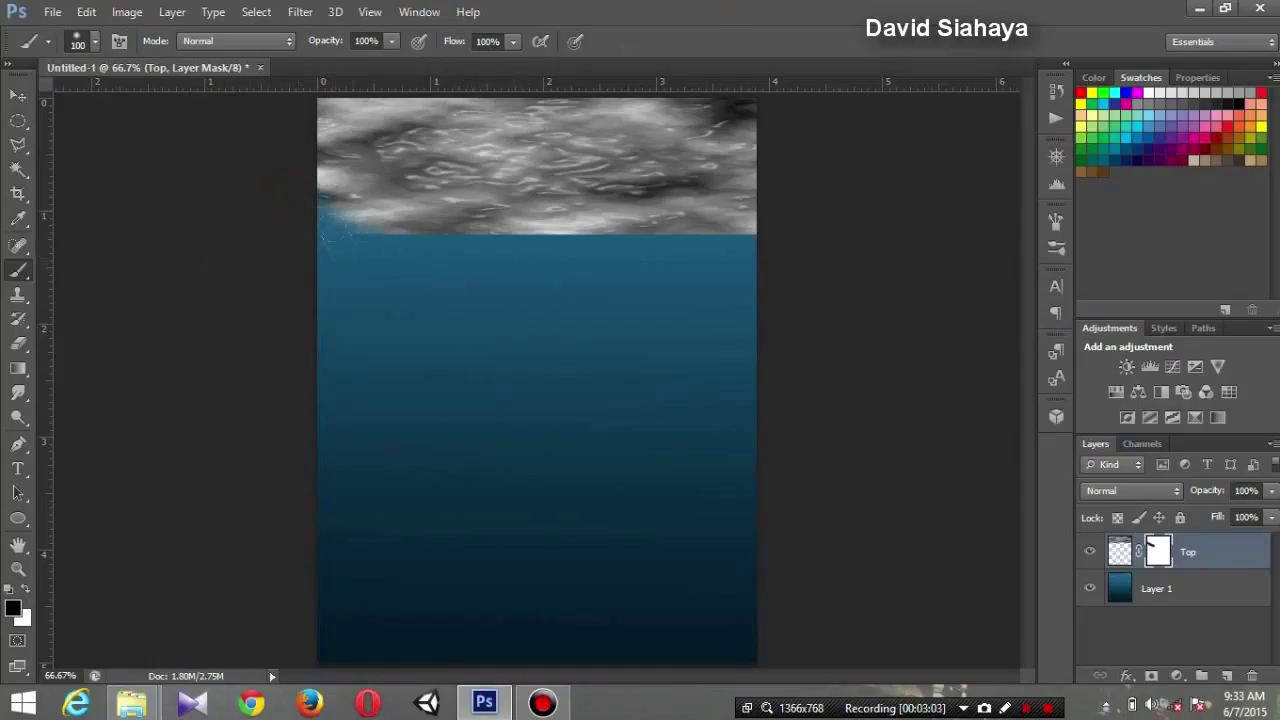
mouse_move(766, 196)
left_mouse_down()
mouse_move(700, 222)
mouse_move(528, 240)
mouse_move(350, 205)
mouse_move(566, 247)
mouse_move(686, 214)
mouse_move(494, 234)
left_mouse_up()
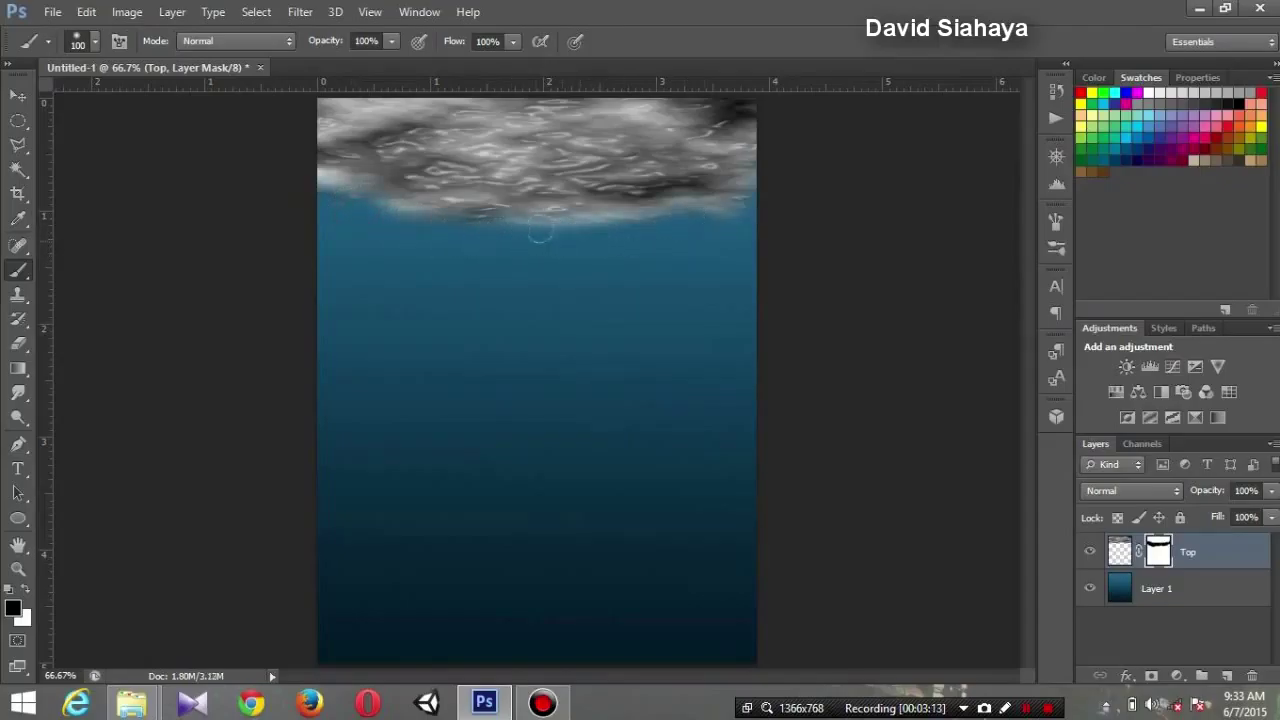
mouse_move(311, 179)
left_mouse_down()
mouse_move(500, 215)
mouse_move(650, 210)
mouse_move(766, 180)
mouse_move(686, 195)
left_mouse_up()
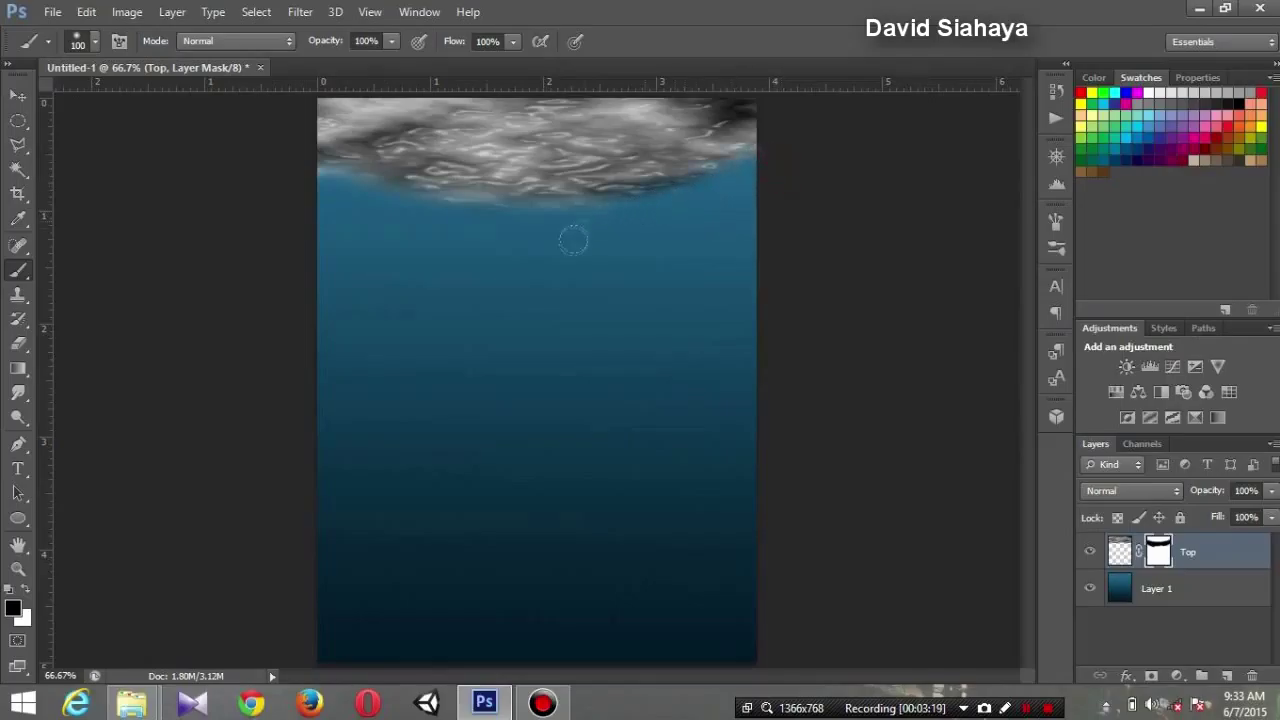
right_click(592, 256)
left_click_drag(696, 298, 729, 304)
key("Return")
mouse_move(278, 157)
left_mouse_down()
mouse_move(540, 200)
mouse_move(655, 192)
left_mouse_up()
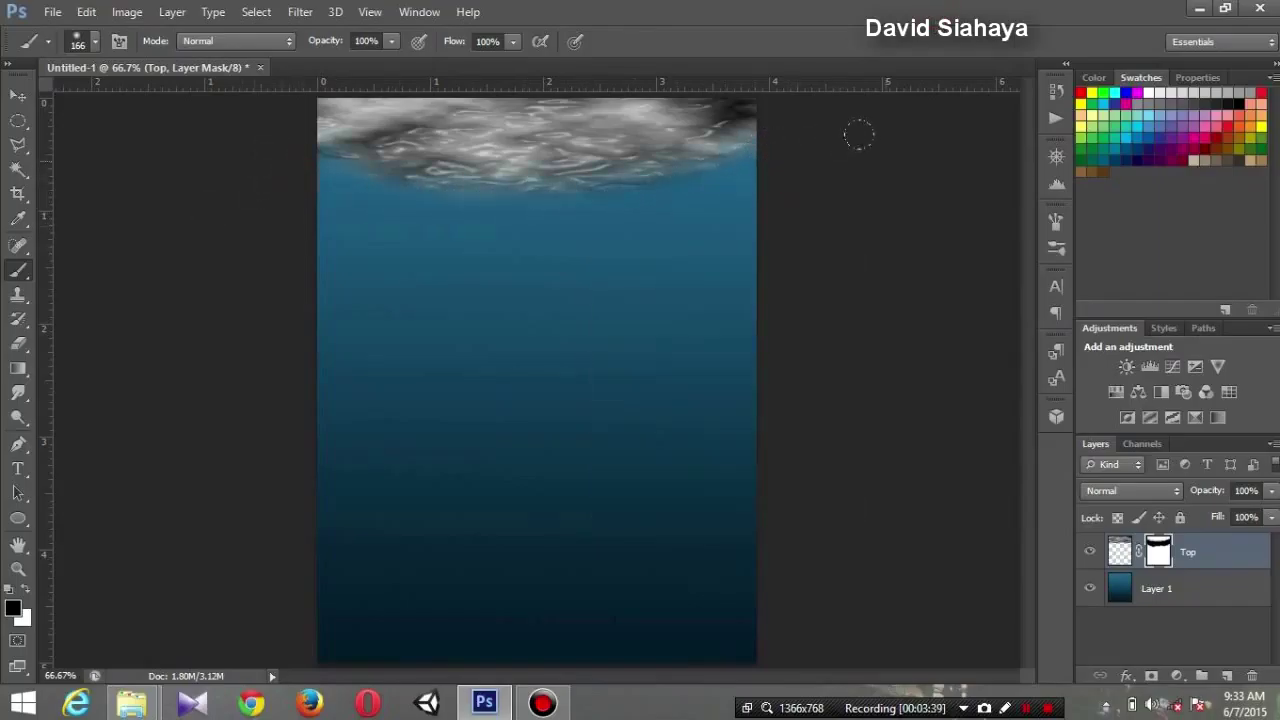
Step: Blend the Top layer in Linear Dodge (Add) mode with Fill at 70%
left_click(1150, 489)
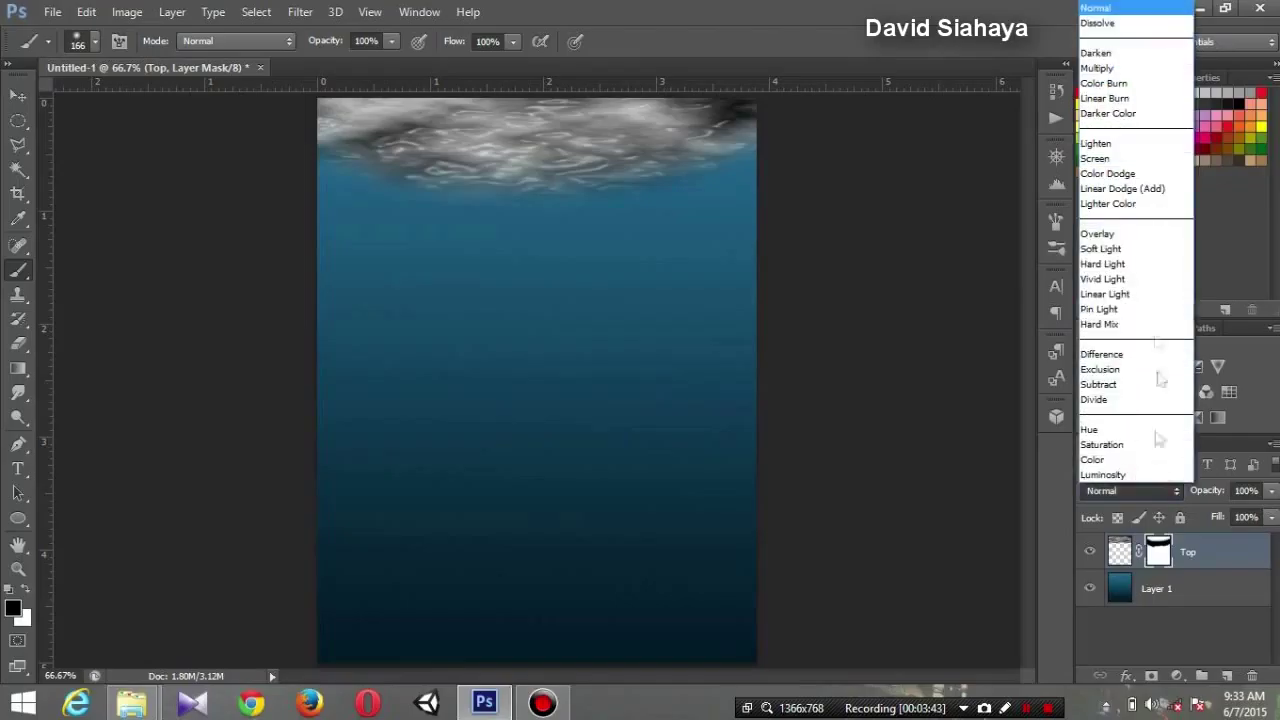
left_click(1160, 188)
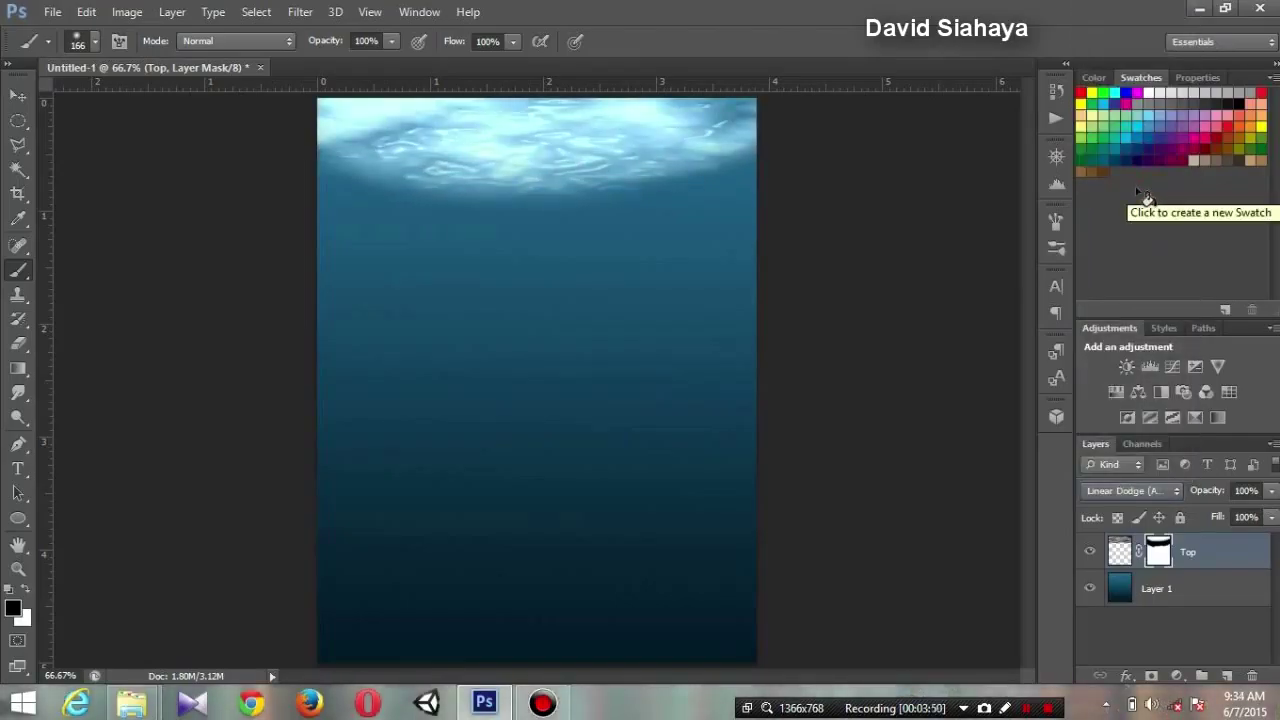
left_click(1271, 518)
left_click_drag(1271, 543, 1245, 545)
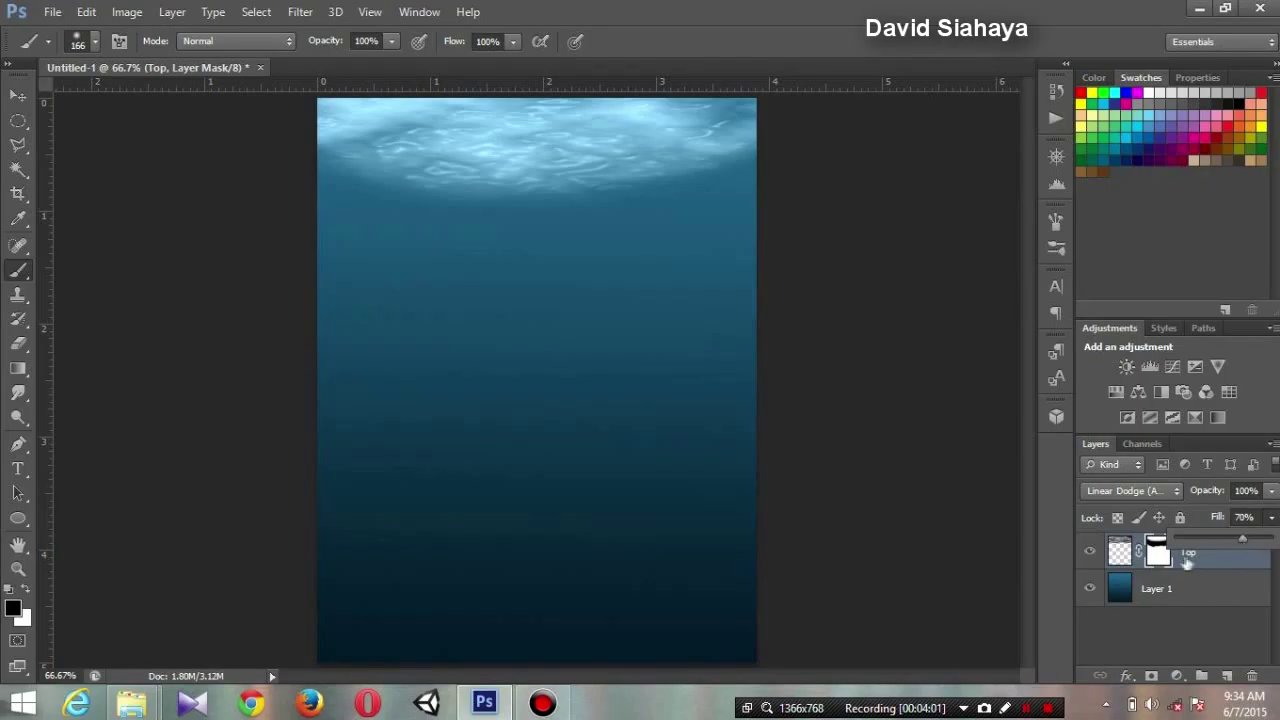
left_click(1158, 556)
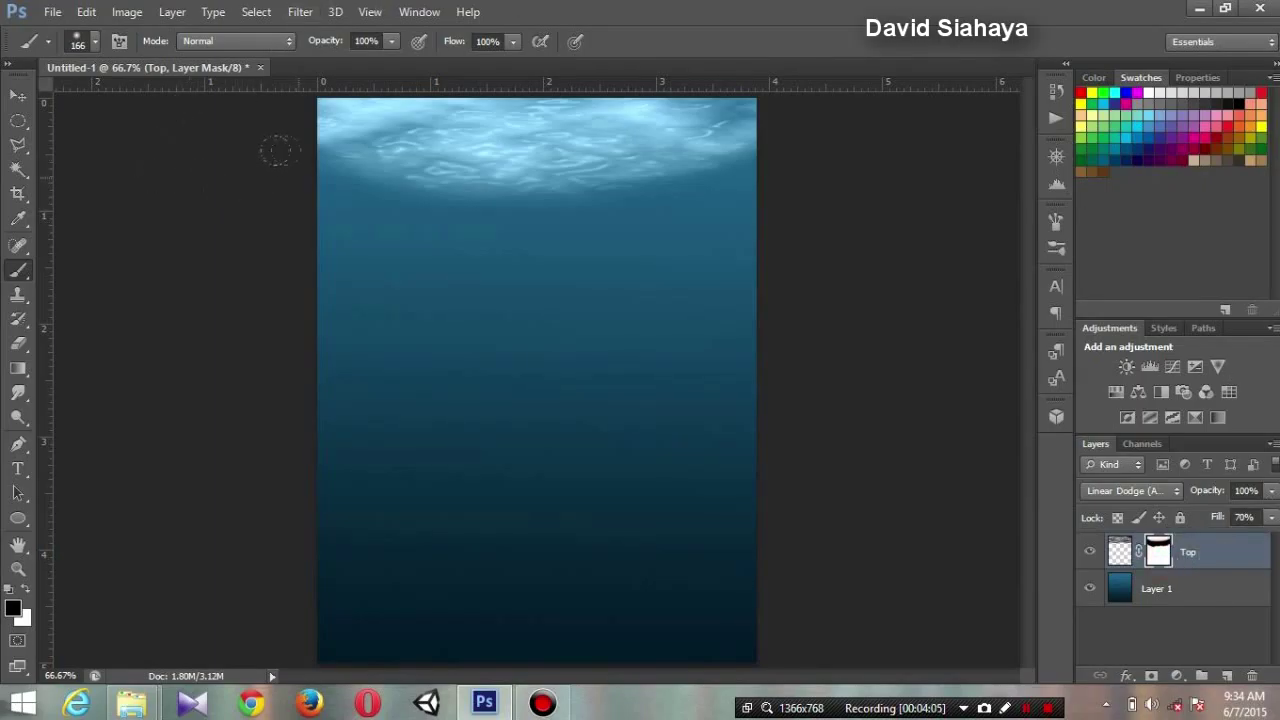
Step: Fade out the left part of the clouds on the mask, then target the layer's pixels
left_click_drag(340, 170, 472, 209)
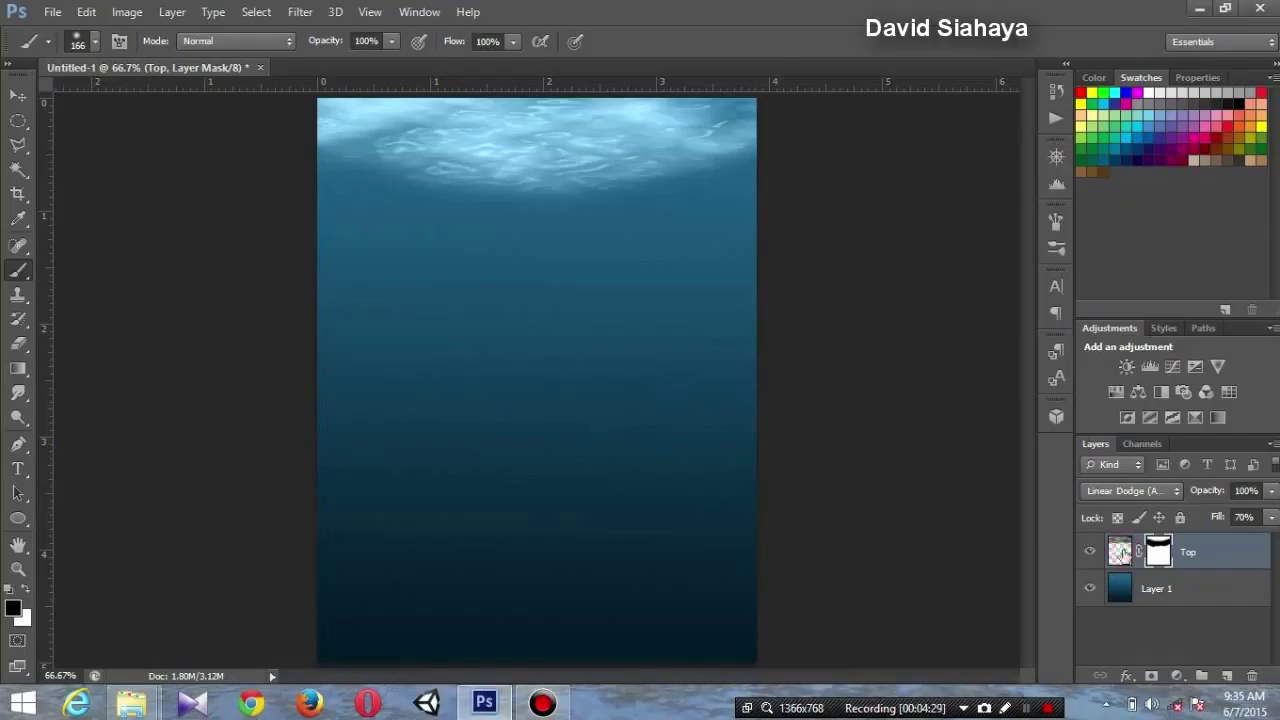
left_click(1121, 558)
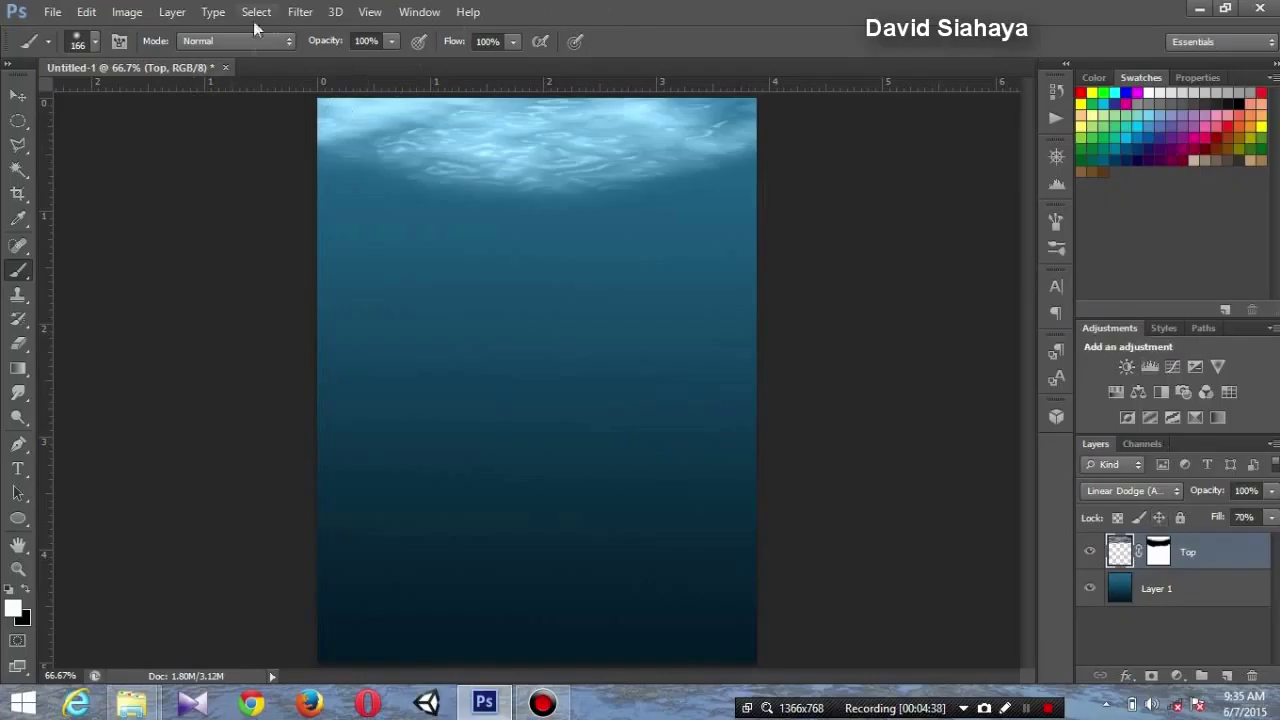
left_click(300, 12)
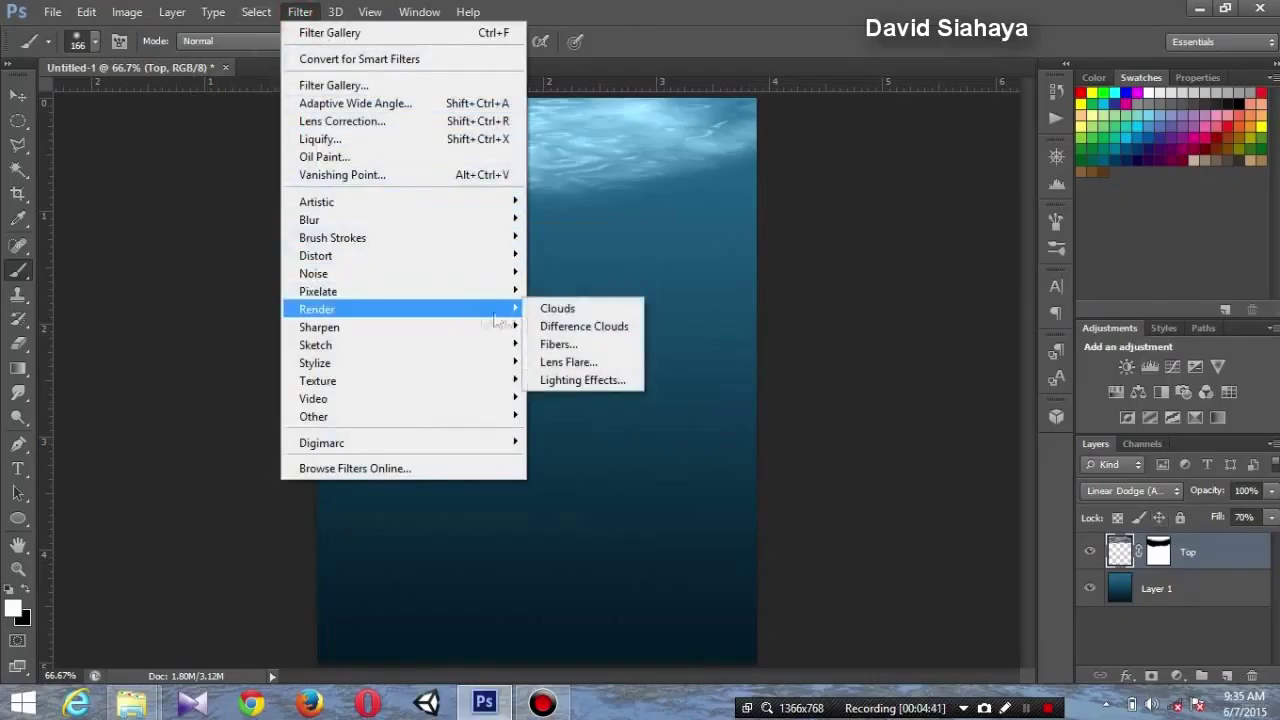
Step: Apply Lighting Effects with a shrunken point light placed near the top centre of the clouds
left_click(612, 381)
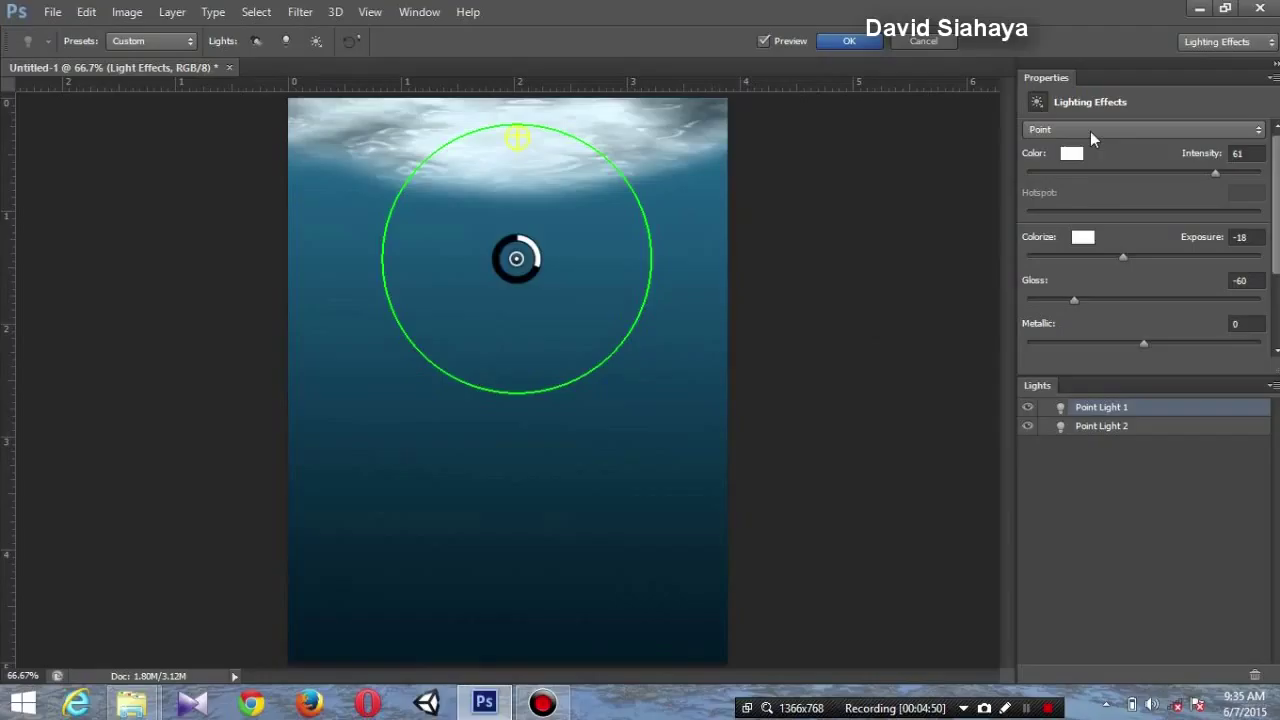
left_click(1090, 131)
left_click(1063, 149)
mouse_move(529, 297)
left_mouse_down()
mouse_move(534, 274)
mouse_move(540, 437)
mouse_move(538, 392)
left_mouse_up()
left_click_drag(540, 455, 538, 439)
mouse_move(654, 331)
left_mouse_down()
mouse_move(604, 351)
mouse_move(552, 290)
mouse_move(563, 298)
mouse_move(534, 205)
mouse_move(522, 232)
left_mouse_up()
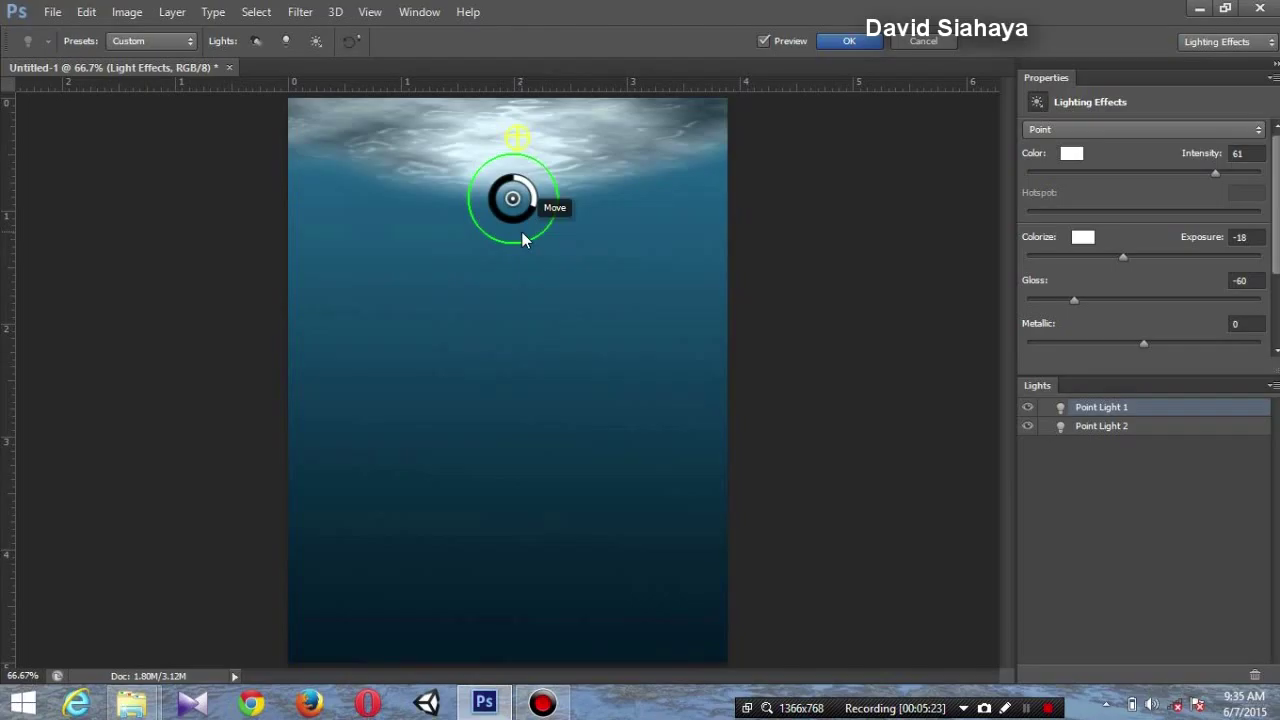
left_click(849, 41)
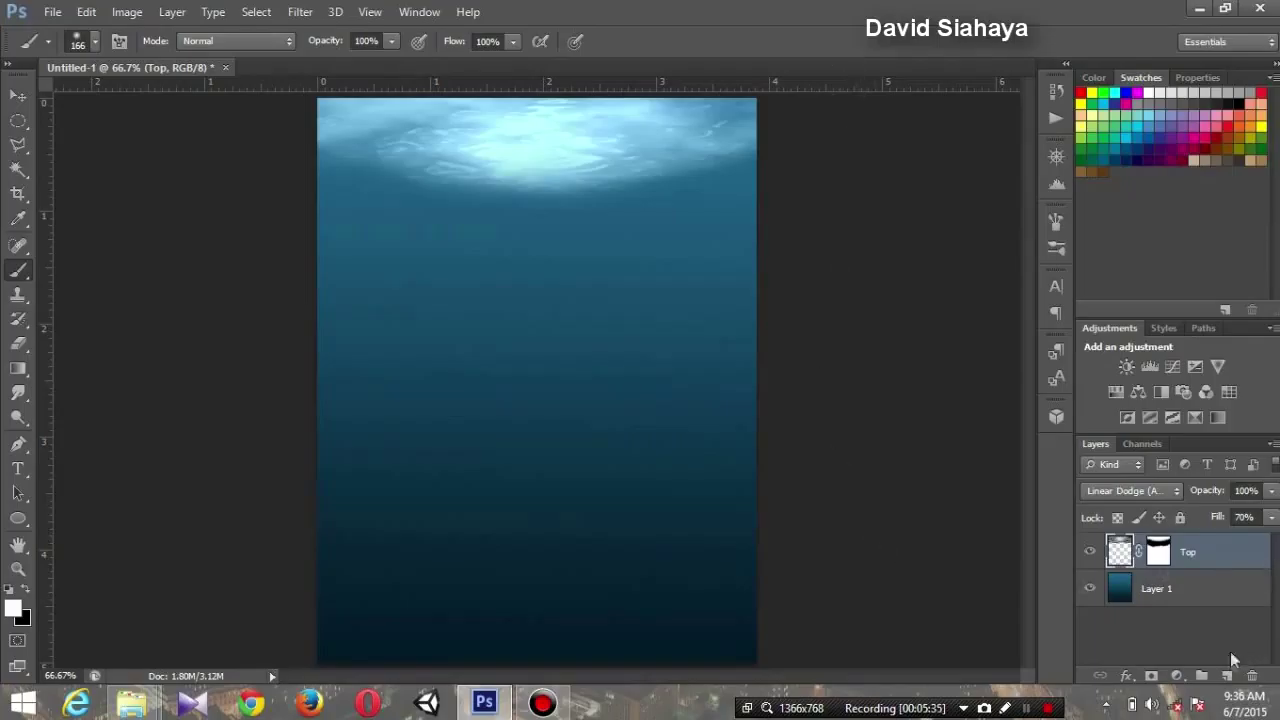
Step: Add a new empty layer above Top and name it Light
left_click(1229, 677)
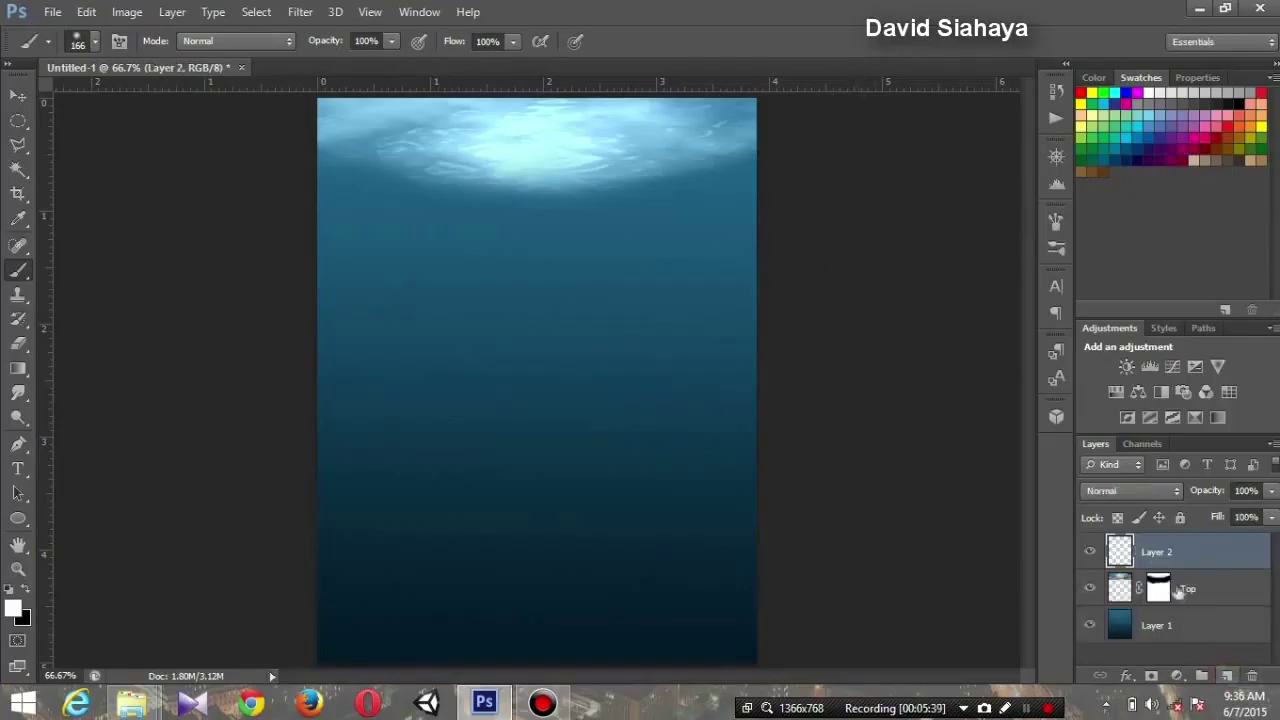
double_click(1158, 551)
type("Light")
key("Return")
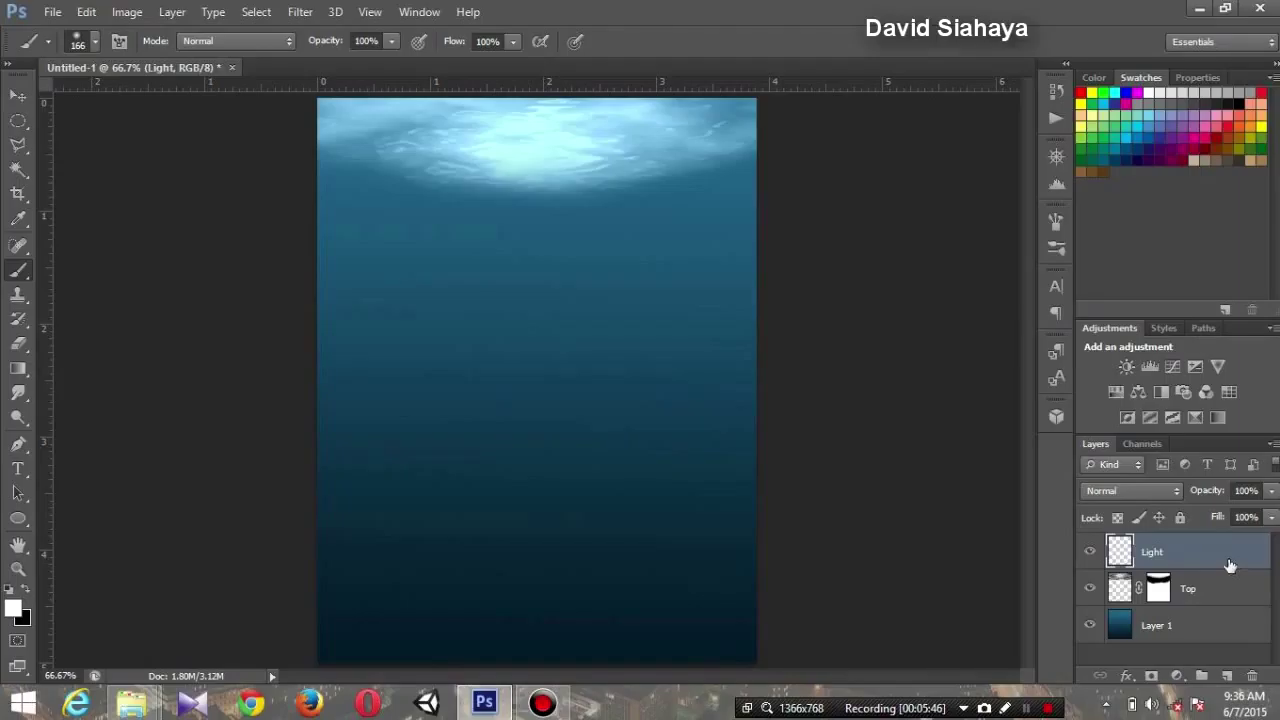
Step: Draw a rectangular marquee selection over the upper half of the canvas
key("m")
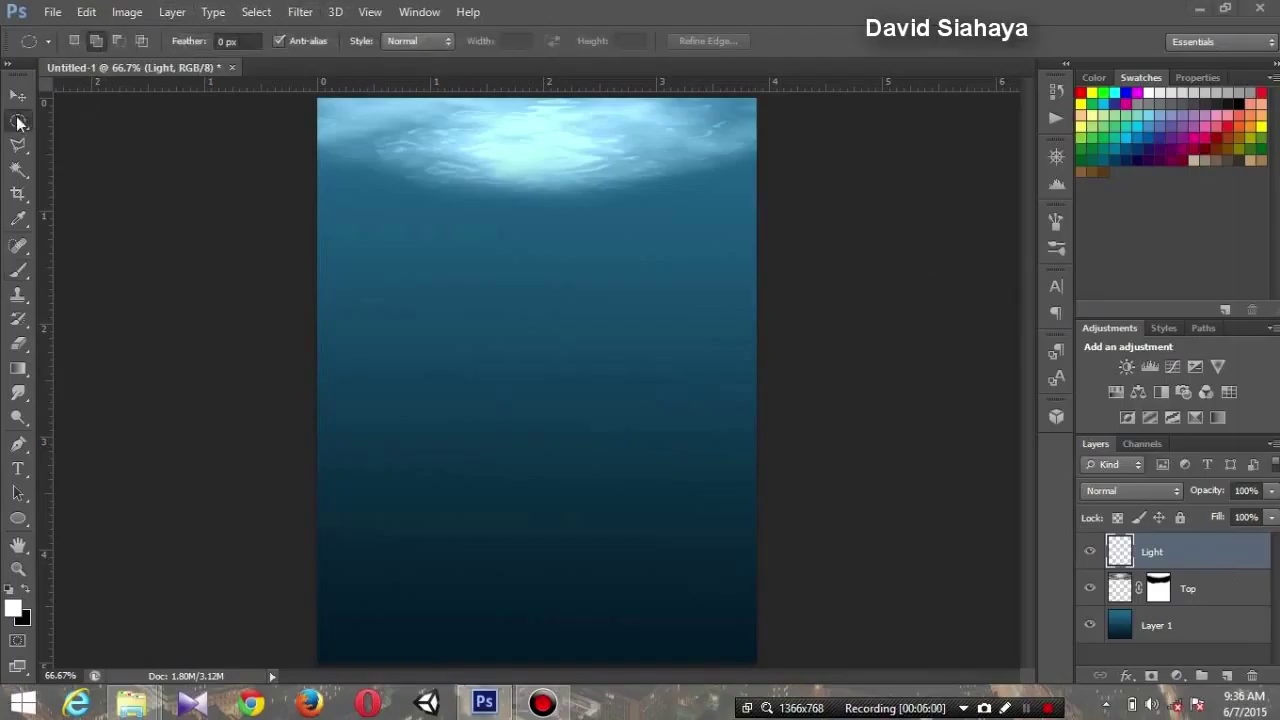
right_click(18, 122)
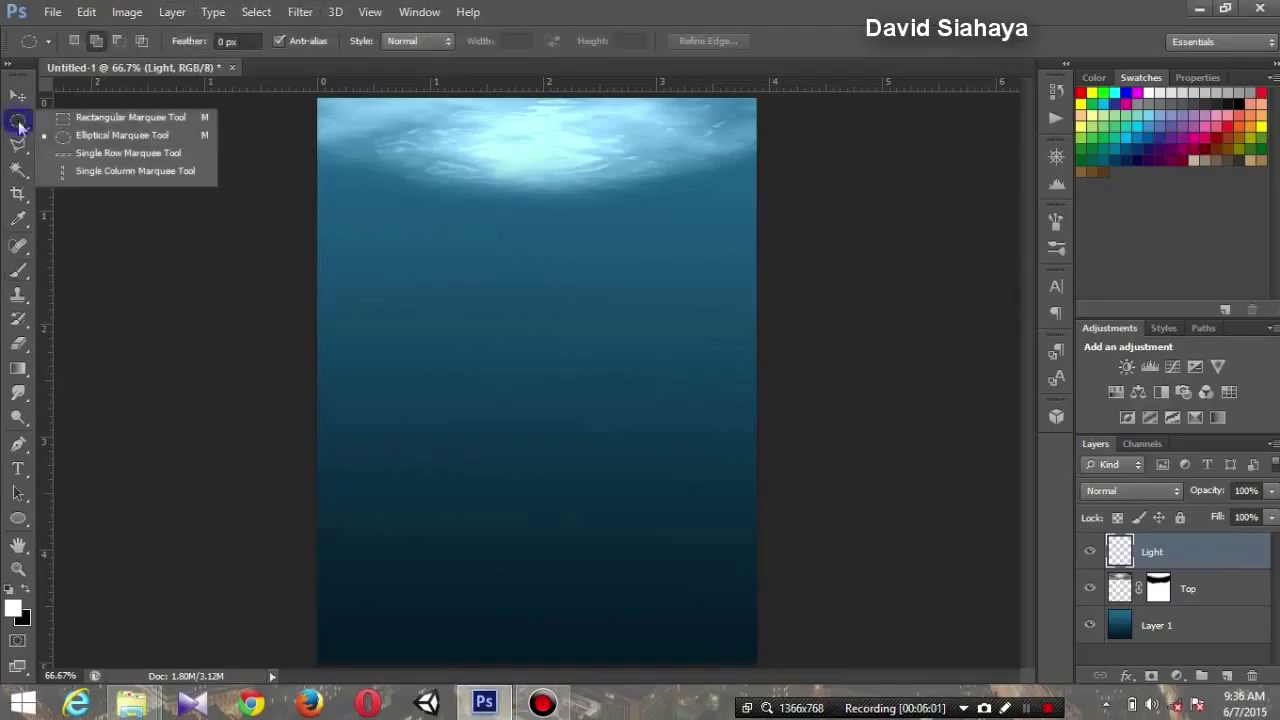
left_click(175, 120)
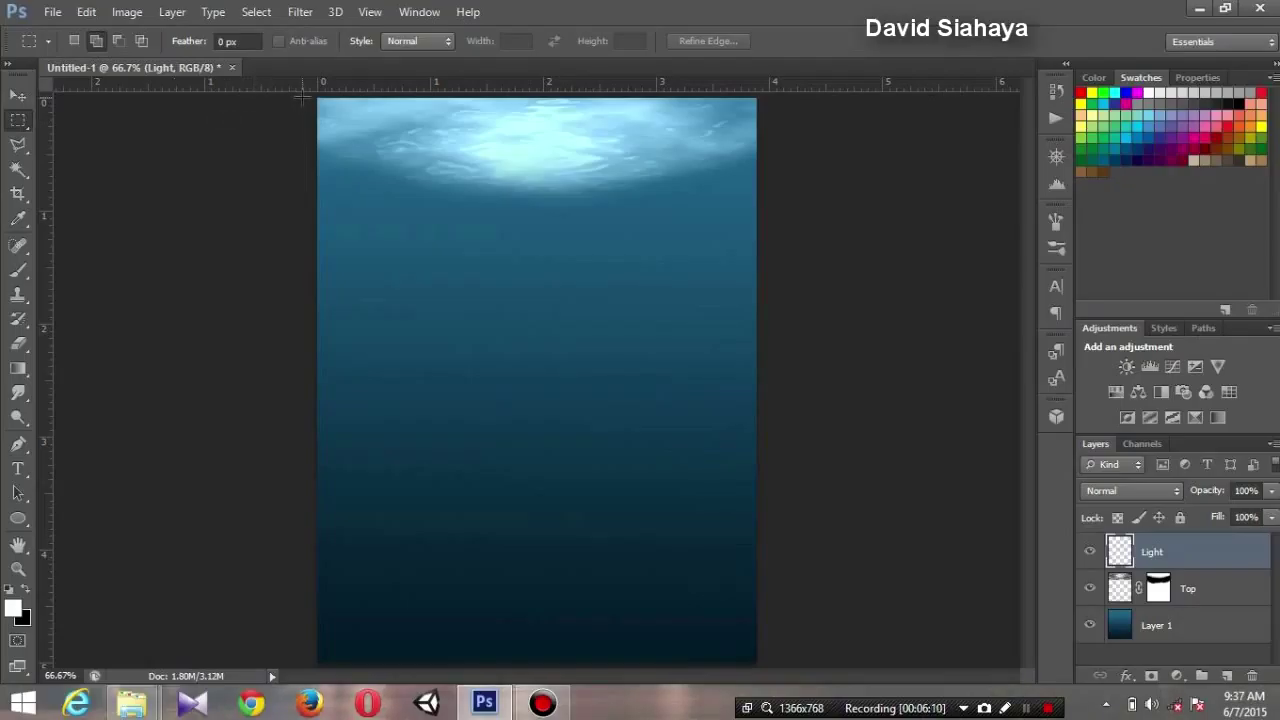
left_click_drag(302, 92, 817, 398)
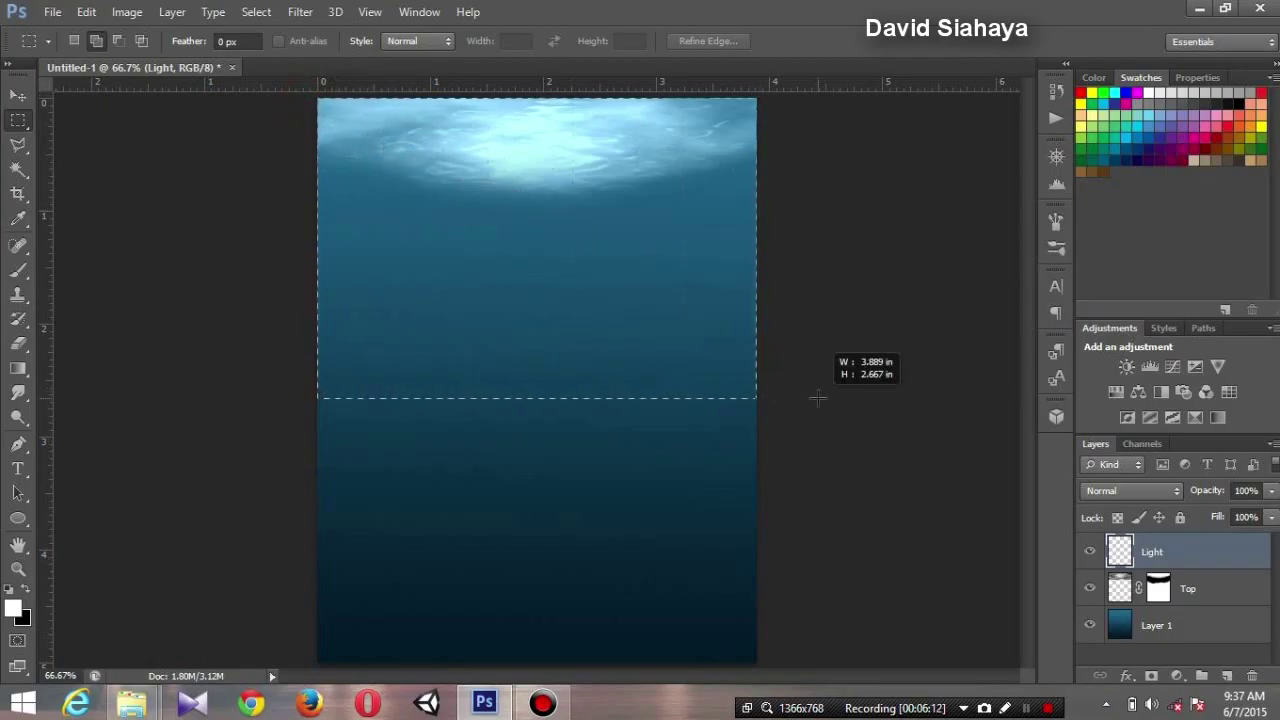
left_click_drag(817, 398, 819, 406)
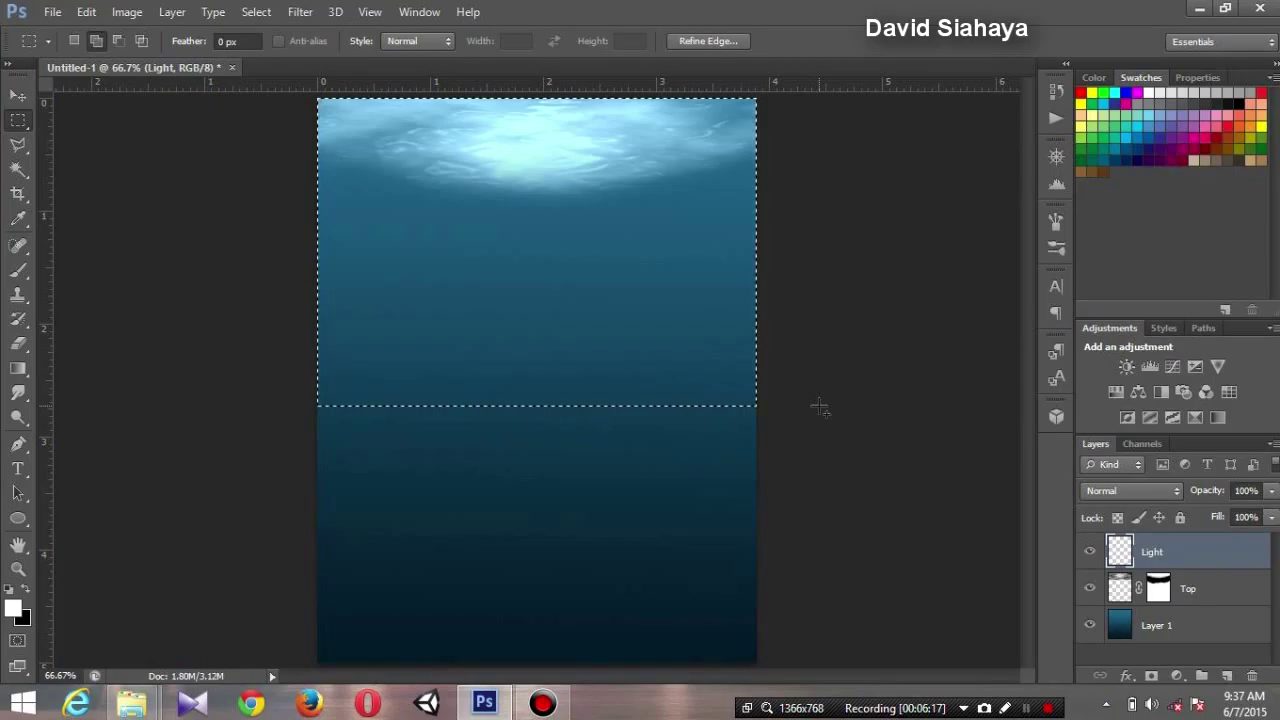
Step: Fill the selection on the Light layer with rendered clouds, then deselect
left_click(300, 12)
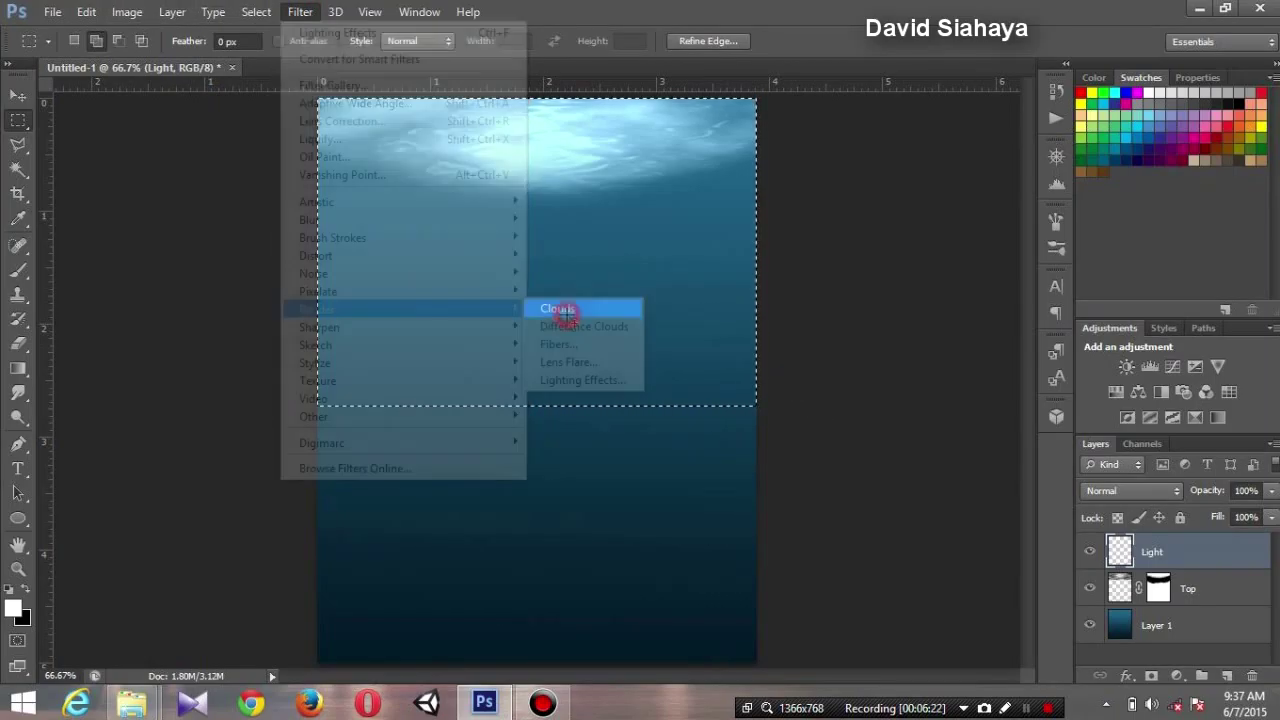
left_click(565, 315)
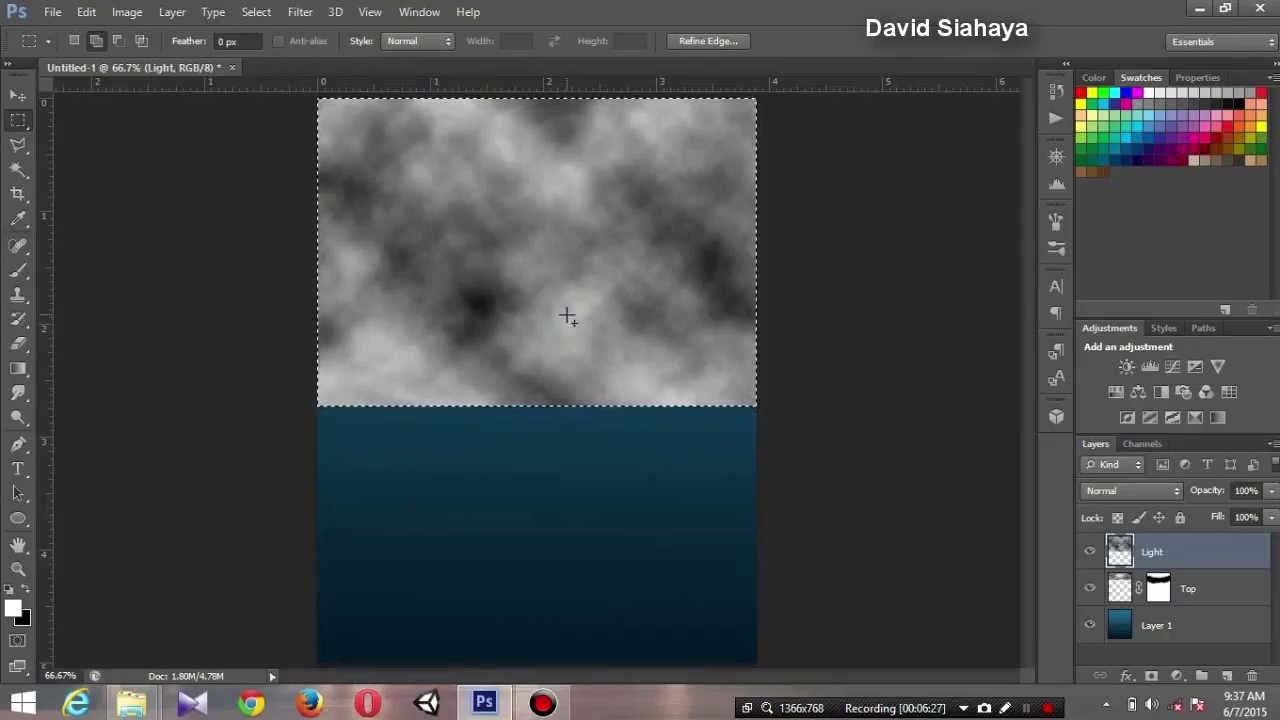
key("ctrl+d")
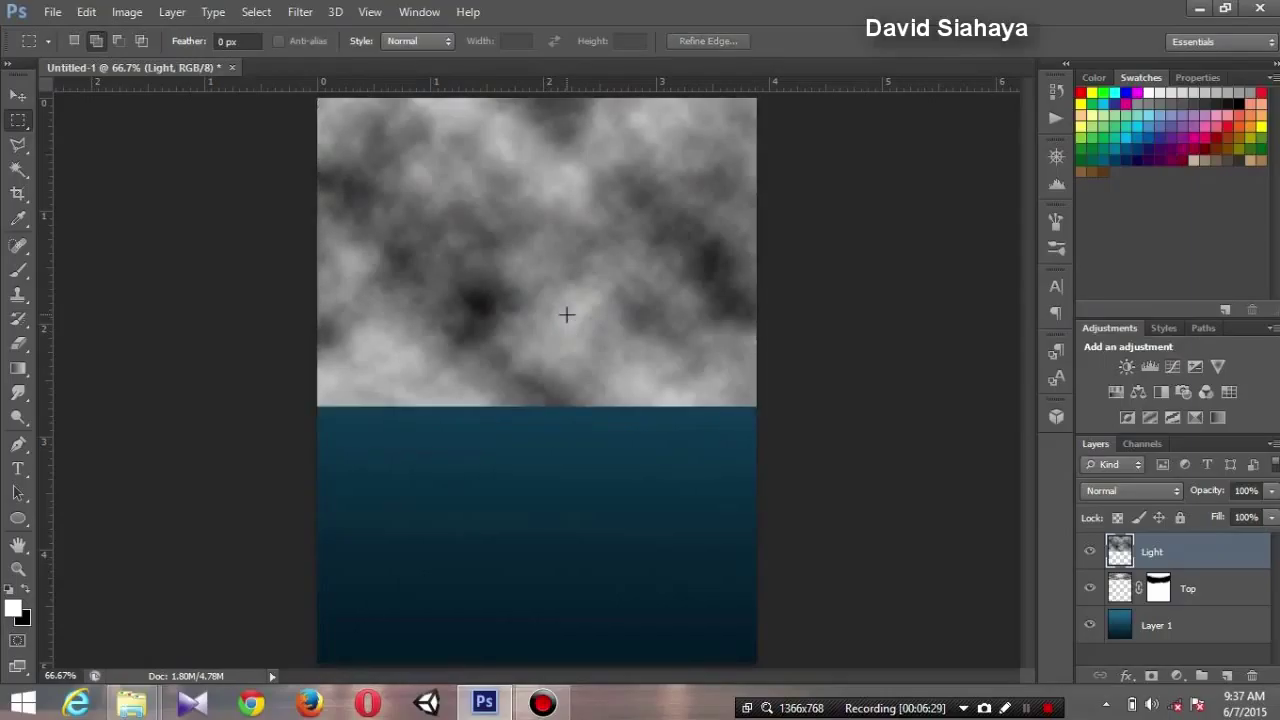
Step: Apply a Threshold adjustment at level 128 to the clouds
left_click(127, 12)
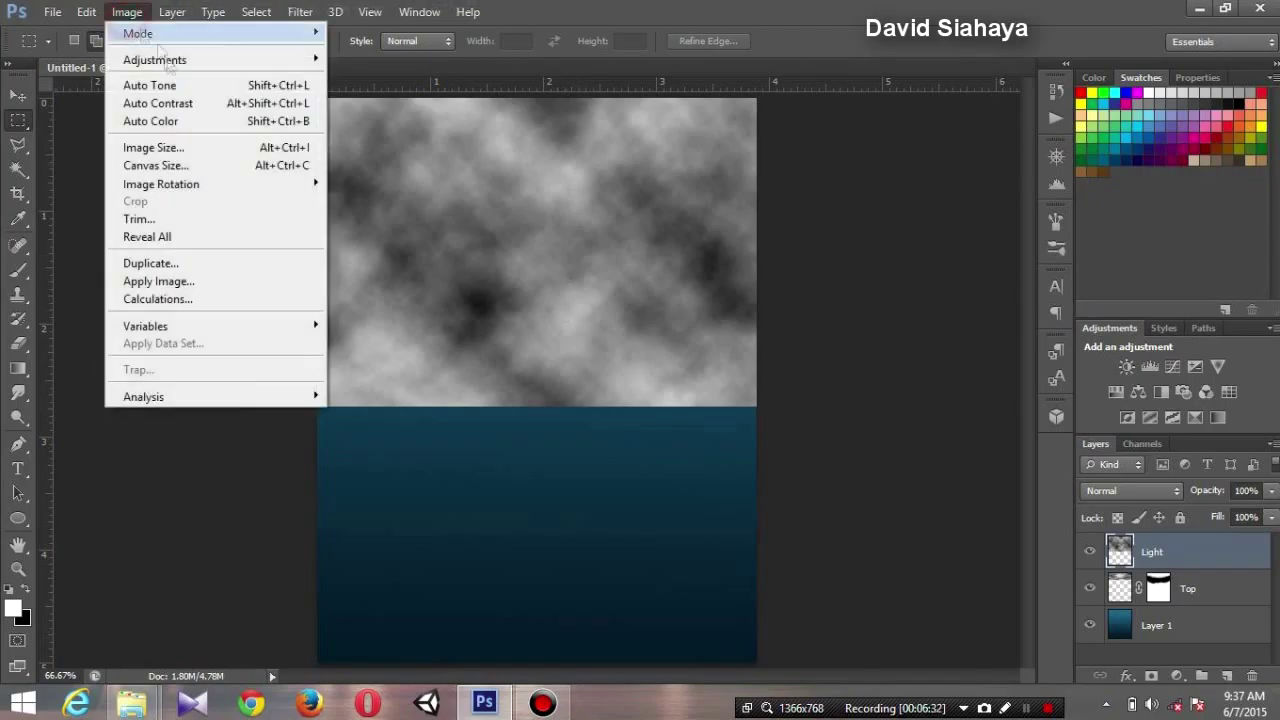
mouse_move(155, 60)
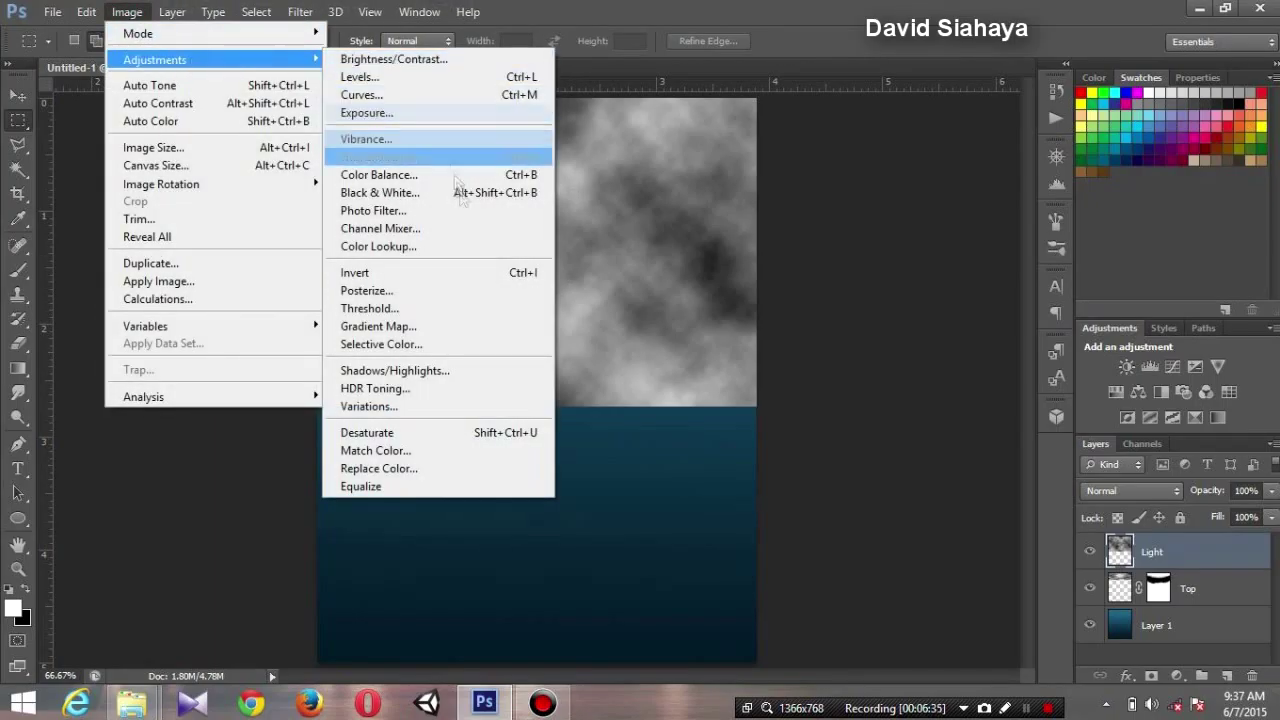
left_click(430, 306)
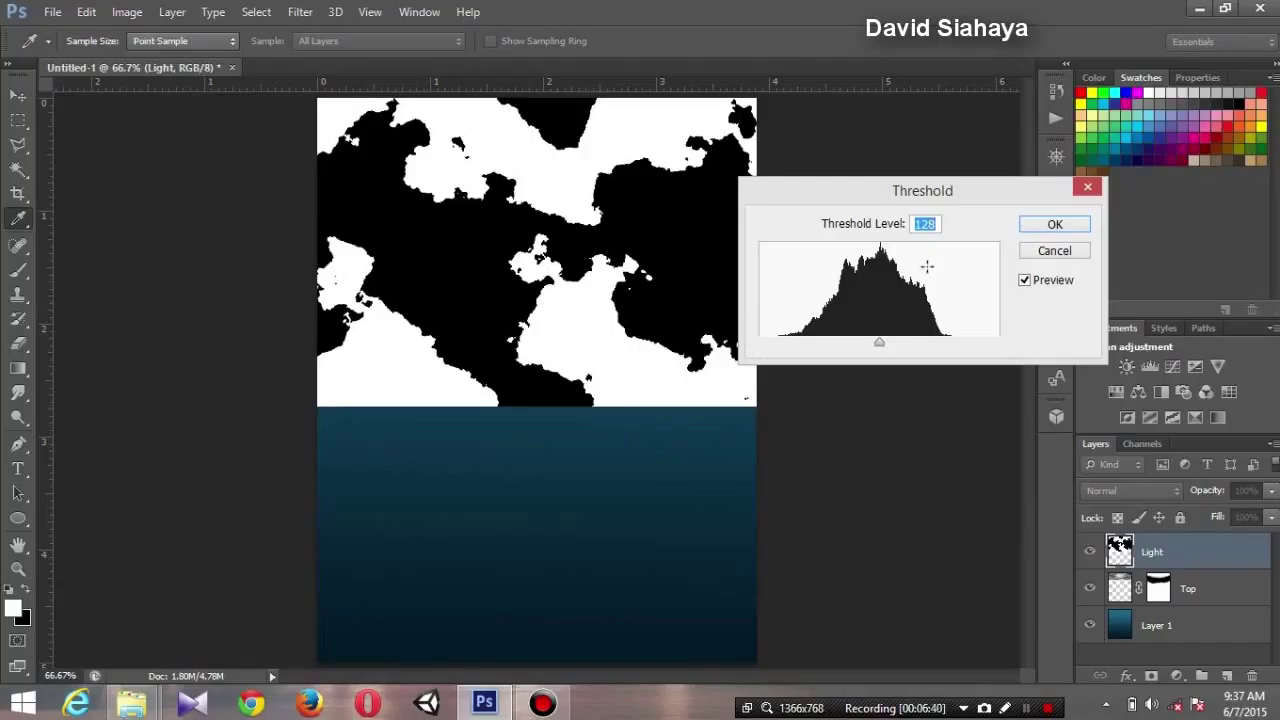
left_click(928, 224)
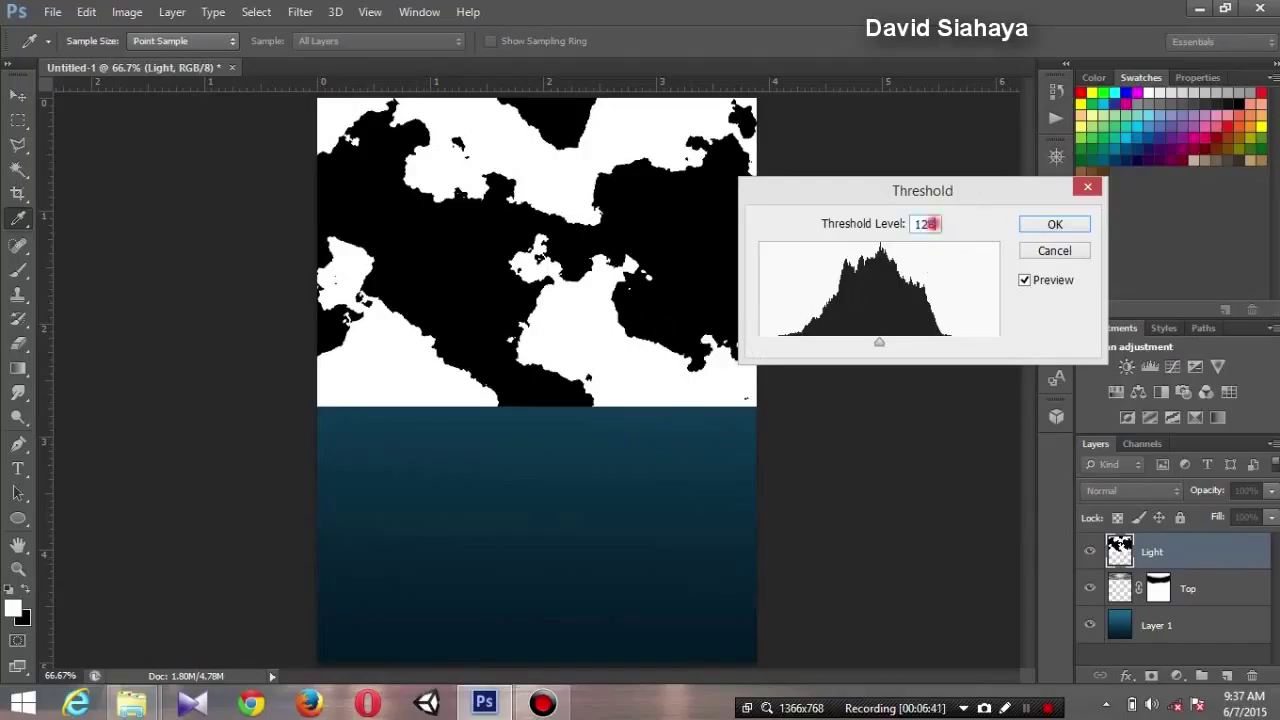
left_click(1055, 225)
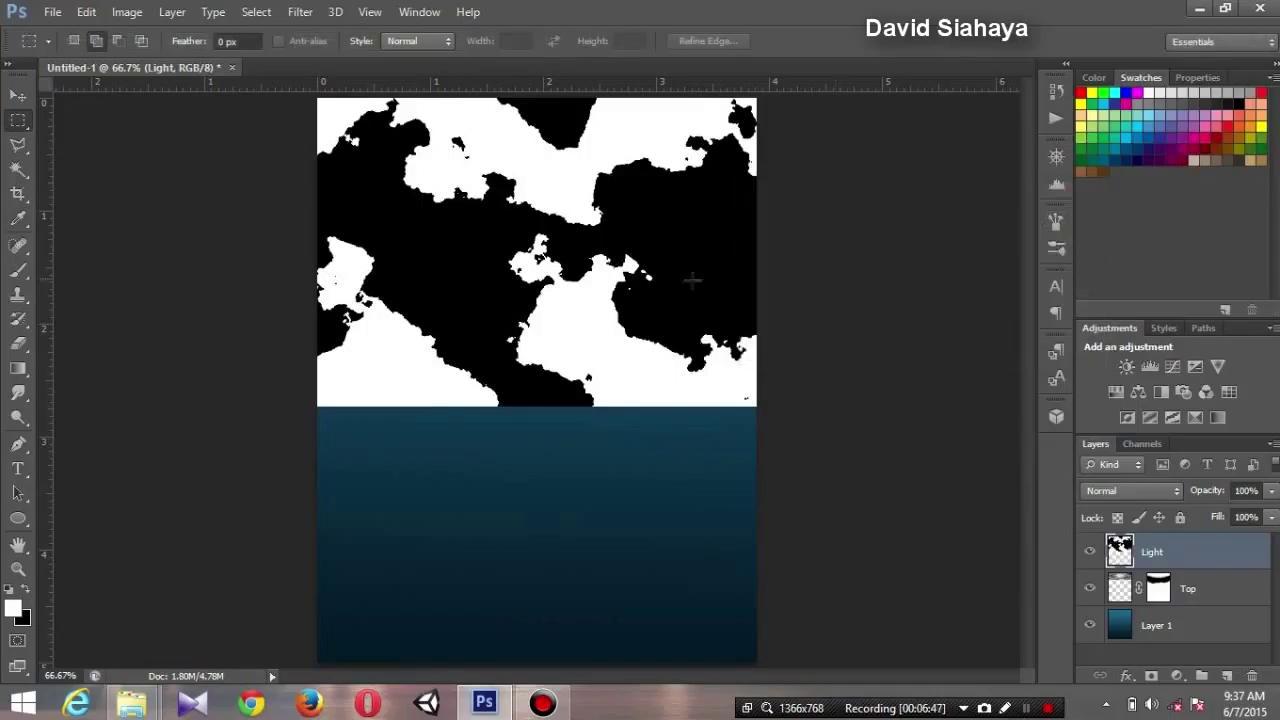
Step: Apply a Radial Blur with Amount 100, Zoom, Best quality, centred near the top
left_click(306, 13)
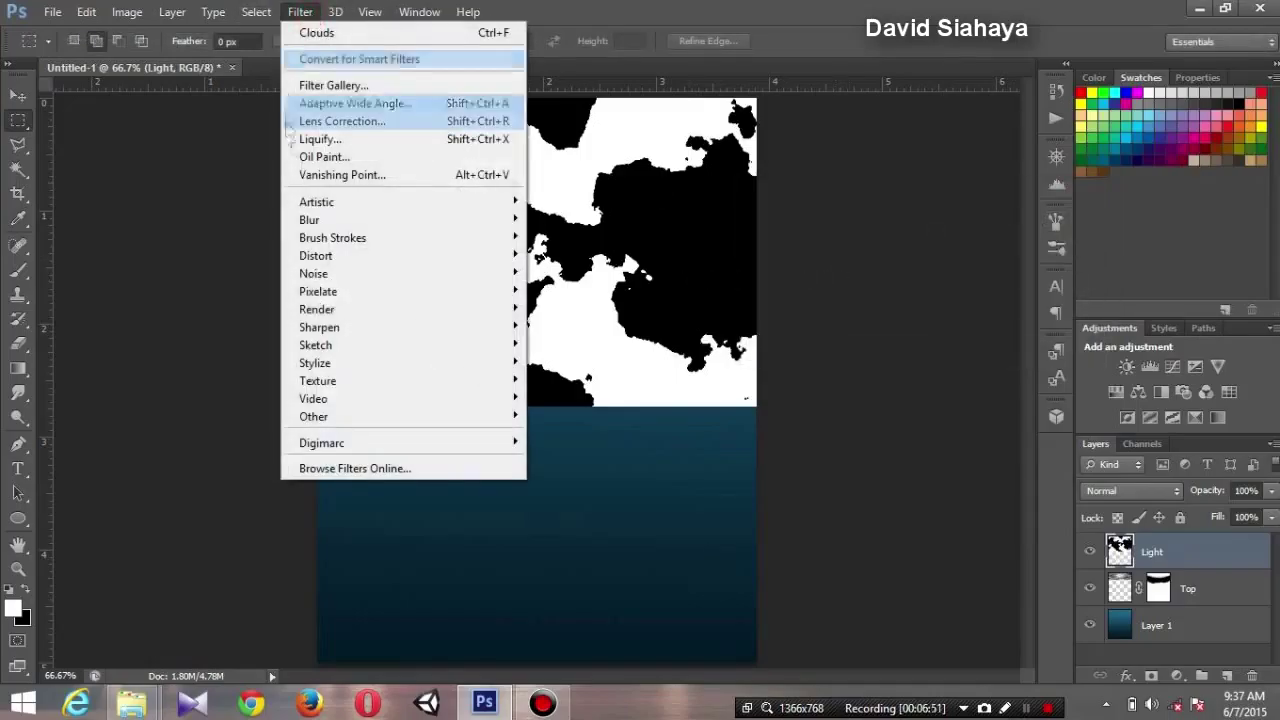
mouse_move(309, 220)
left_click(604, 405)
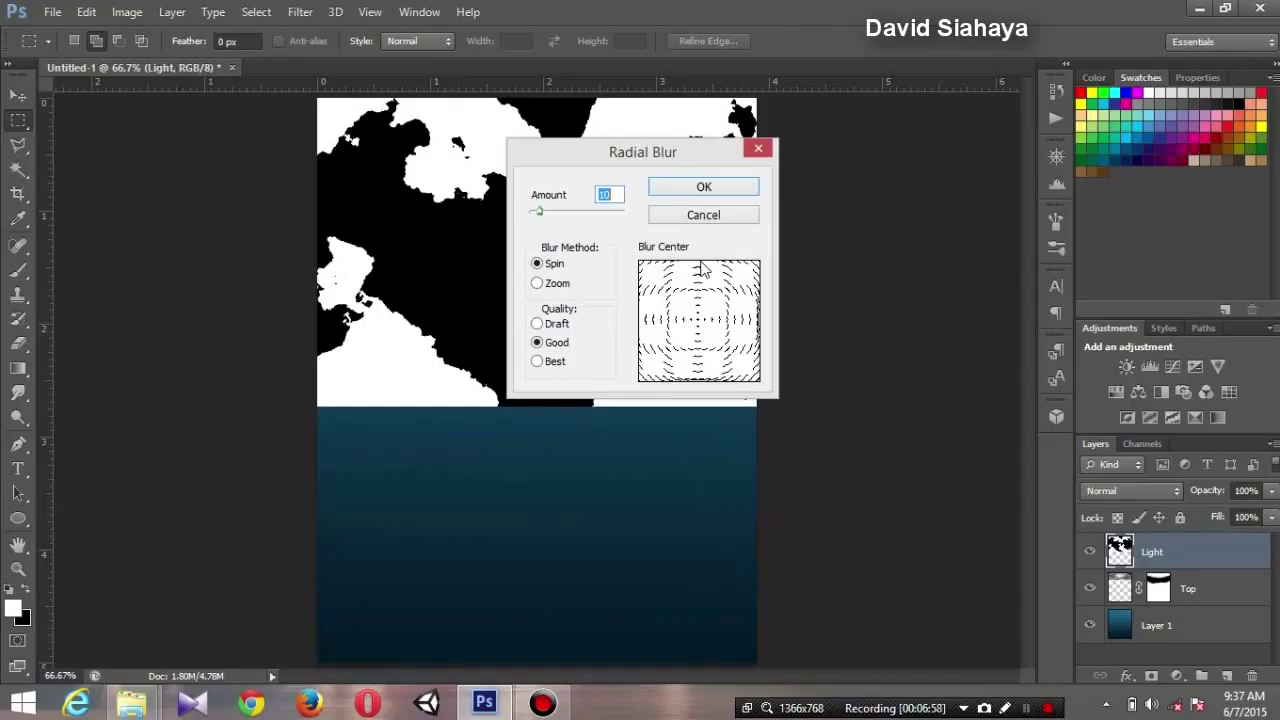
left_click_drag(538, 211, 624, 211)
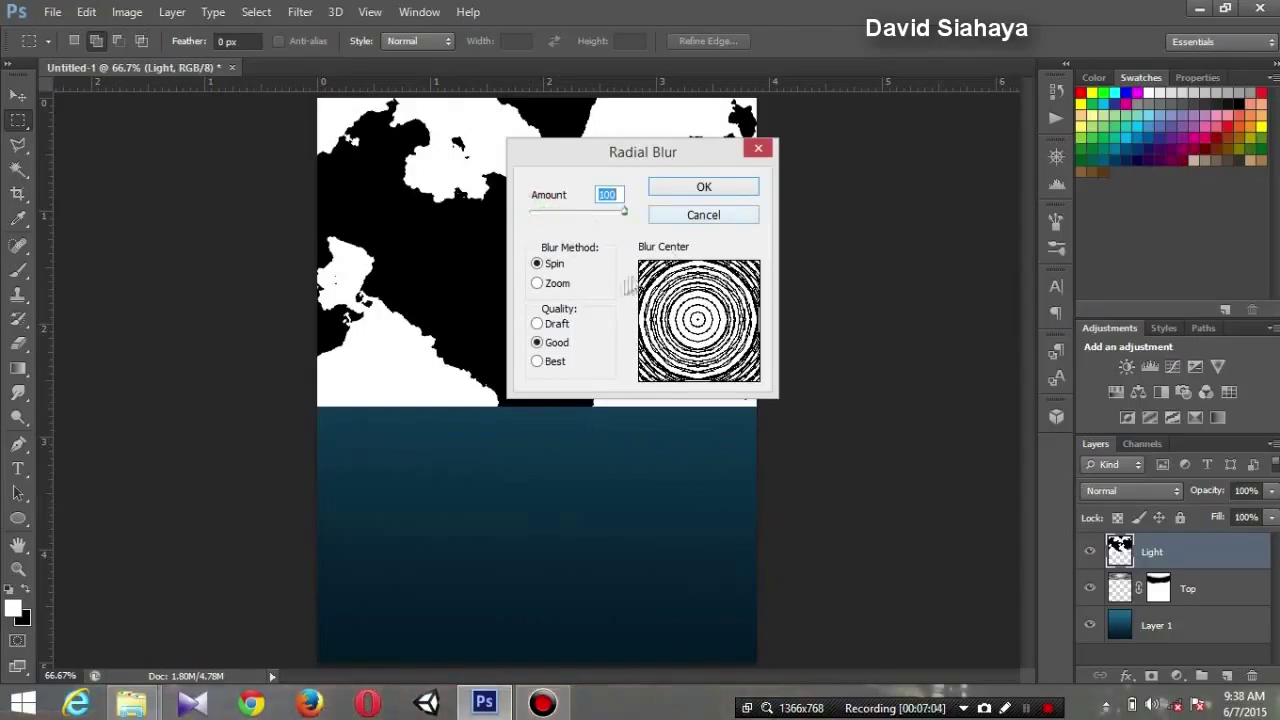
left_click(541, 285)
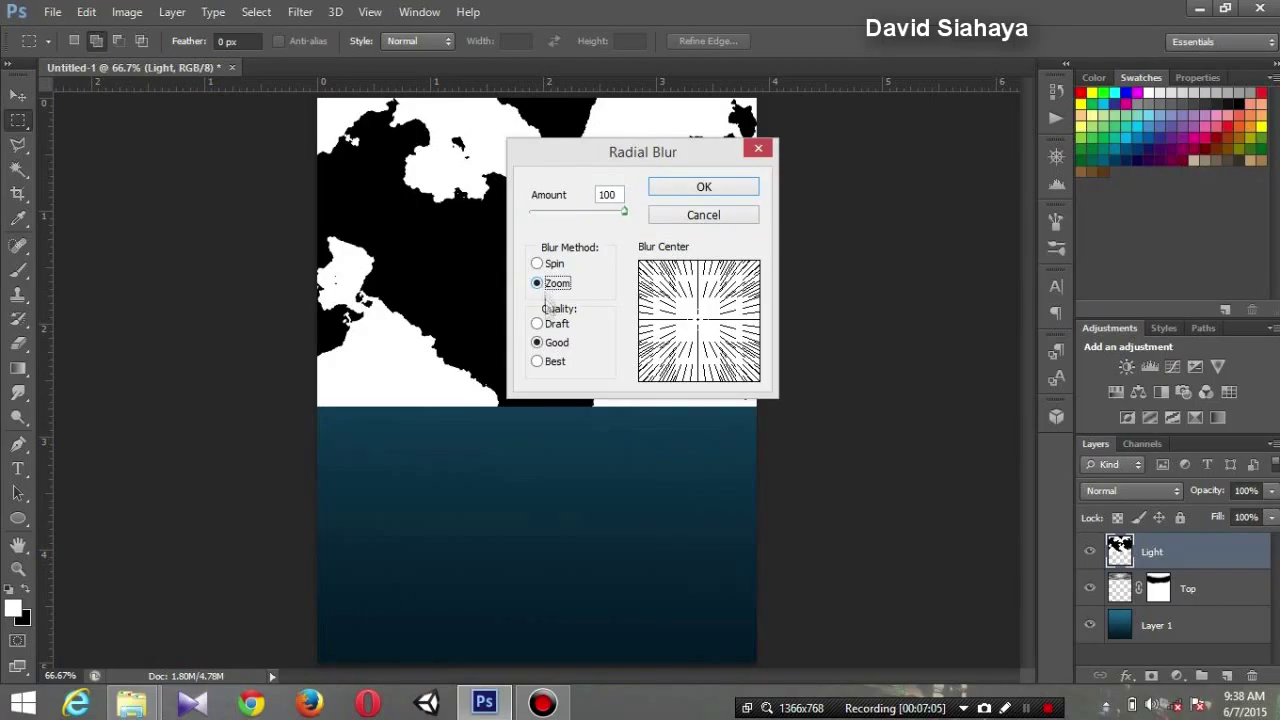
left_click(539, 366)
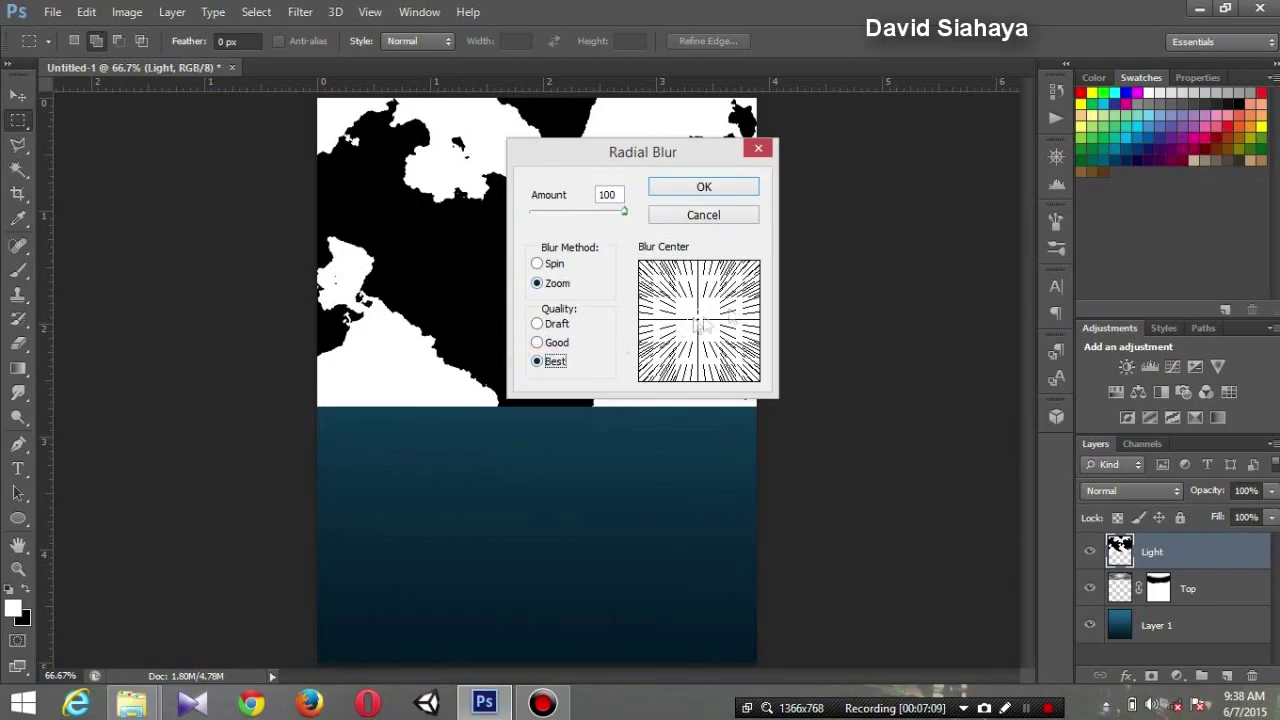
left_click_drag(699, 320, 704, 266)
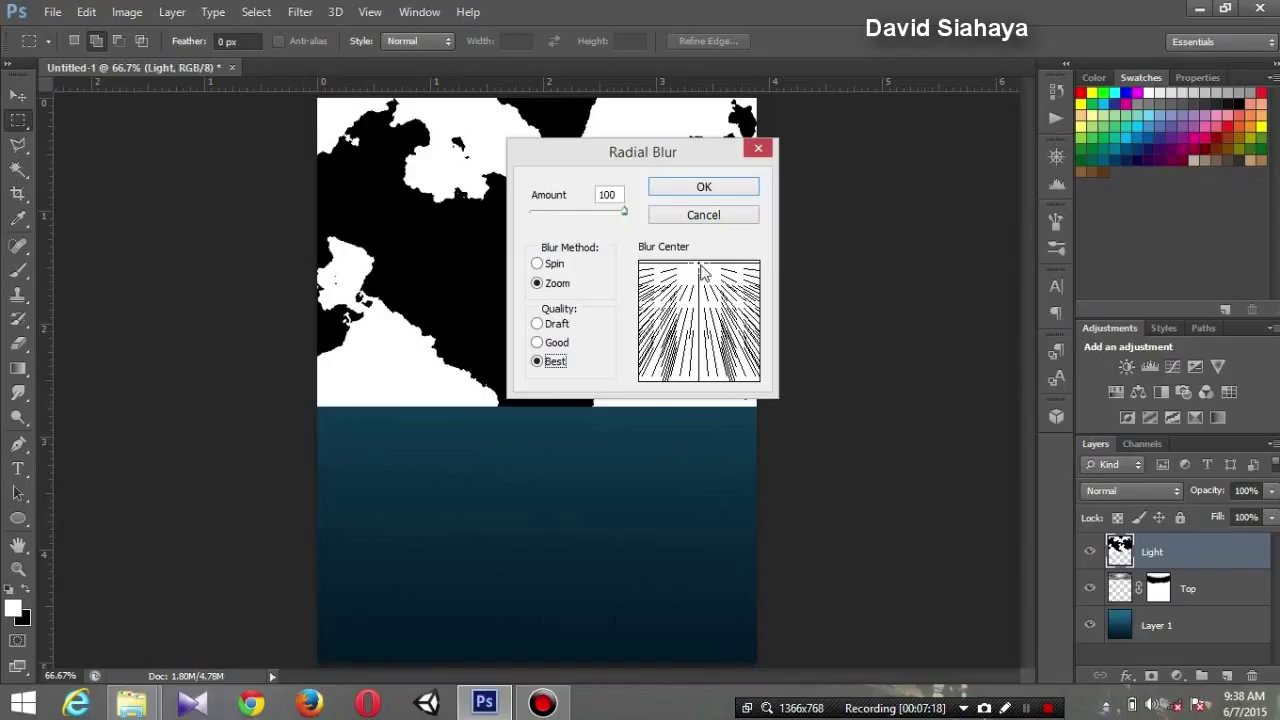
left_click(729, 186)
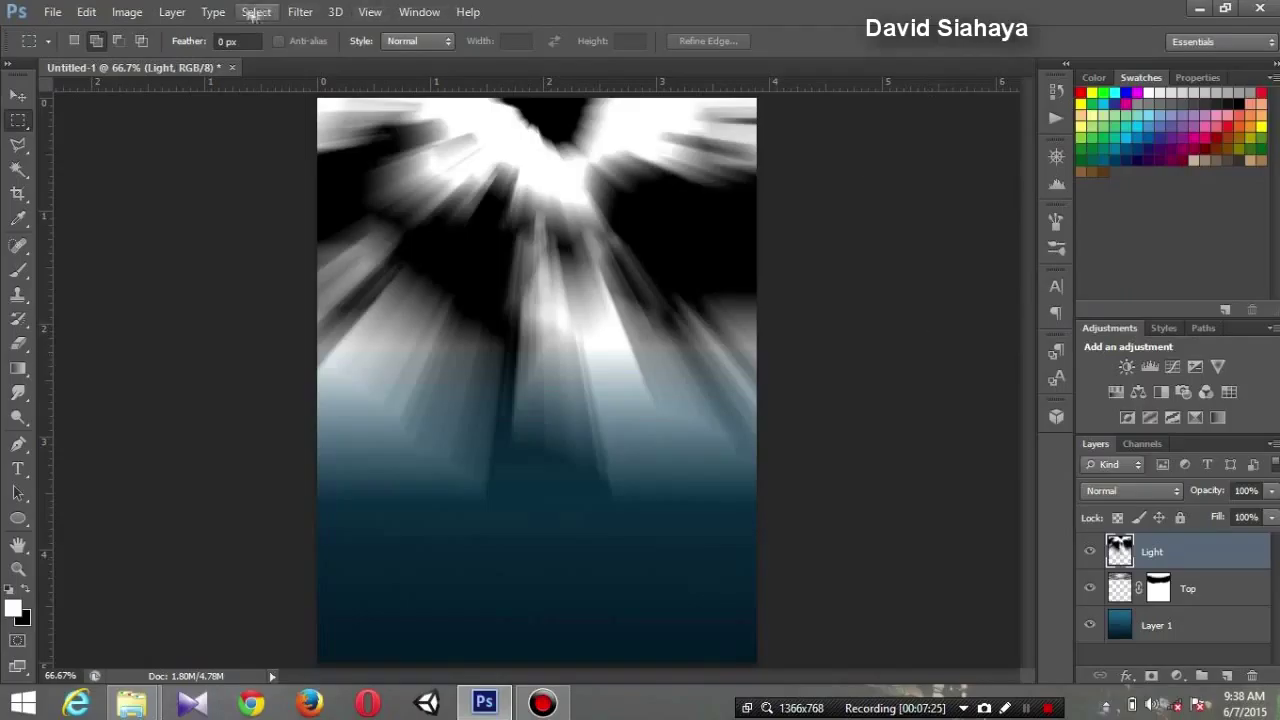
Step: Repeat the Radial Blur to strengthen the light rays
left_click(300, 12)
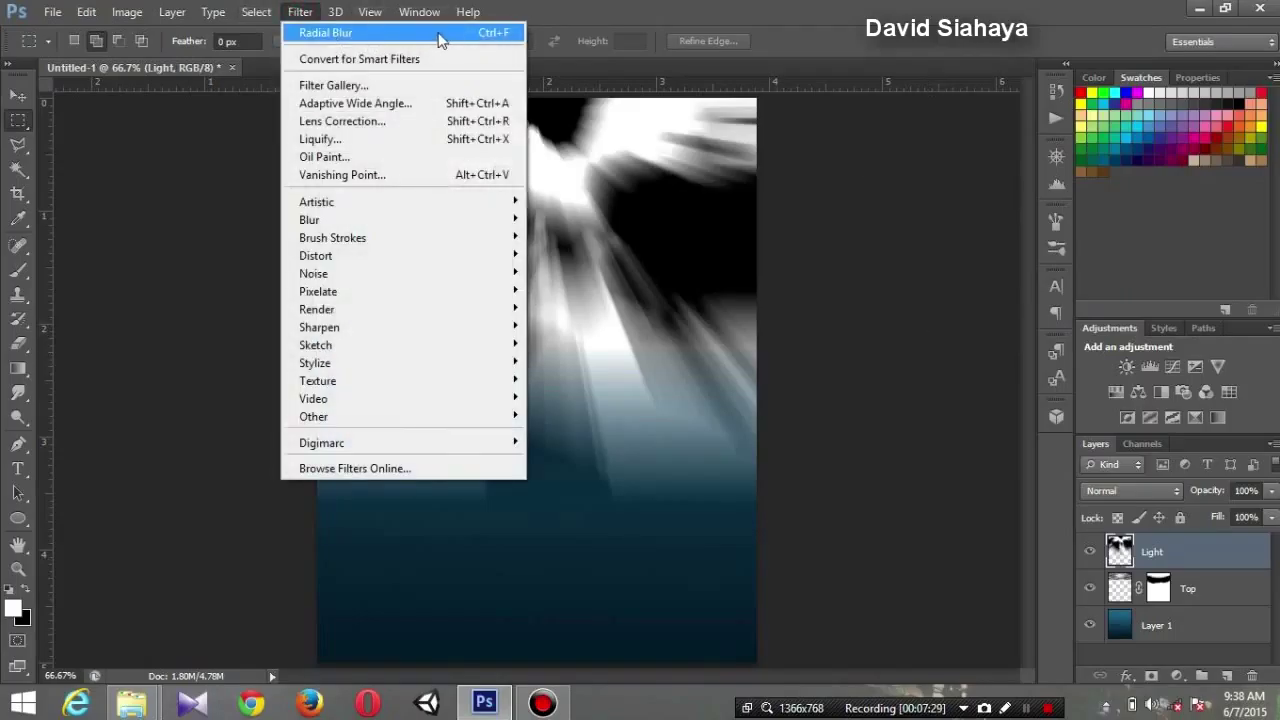
left_click(438, 33)
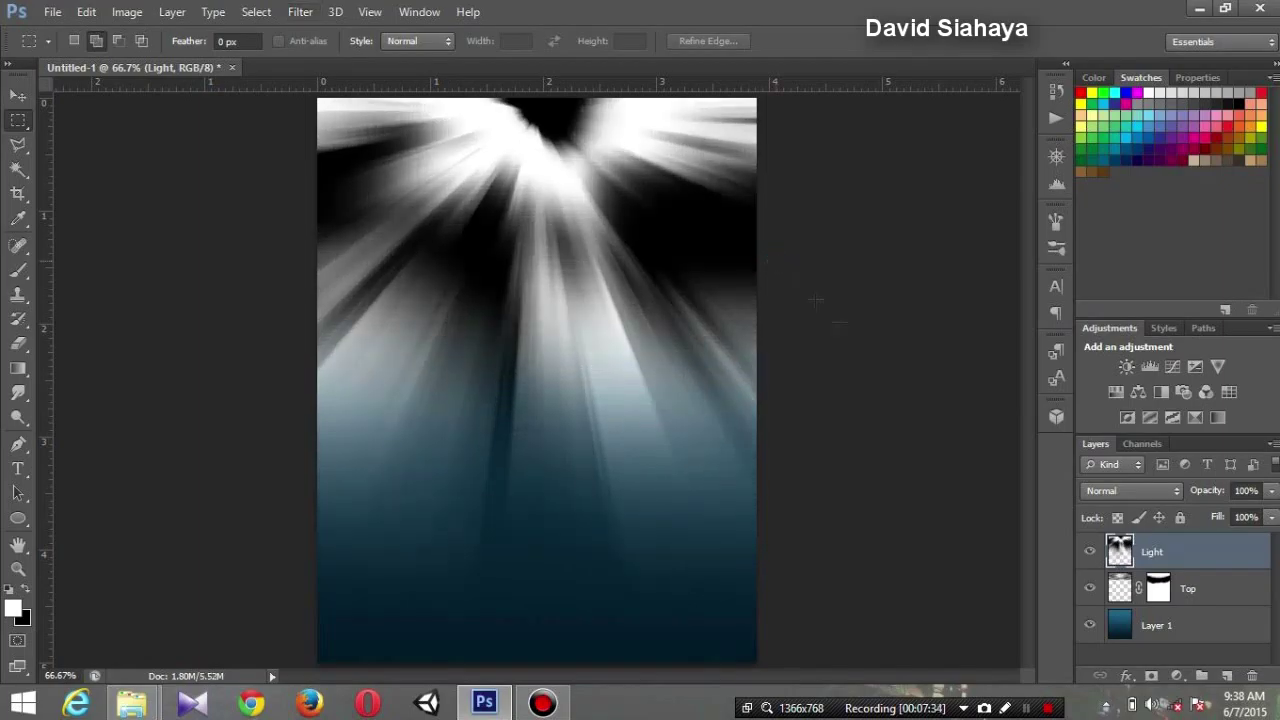
left_click(1152, 489)
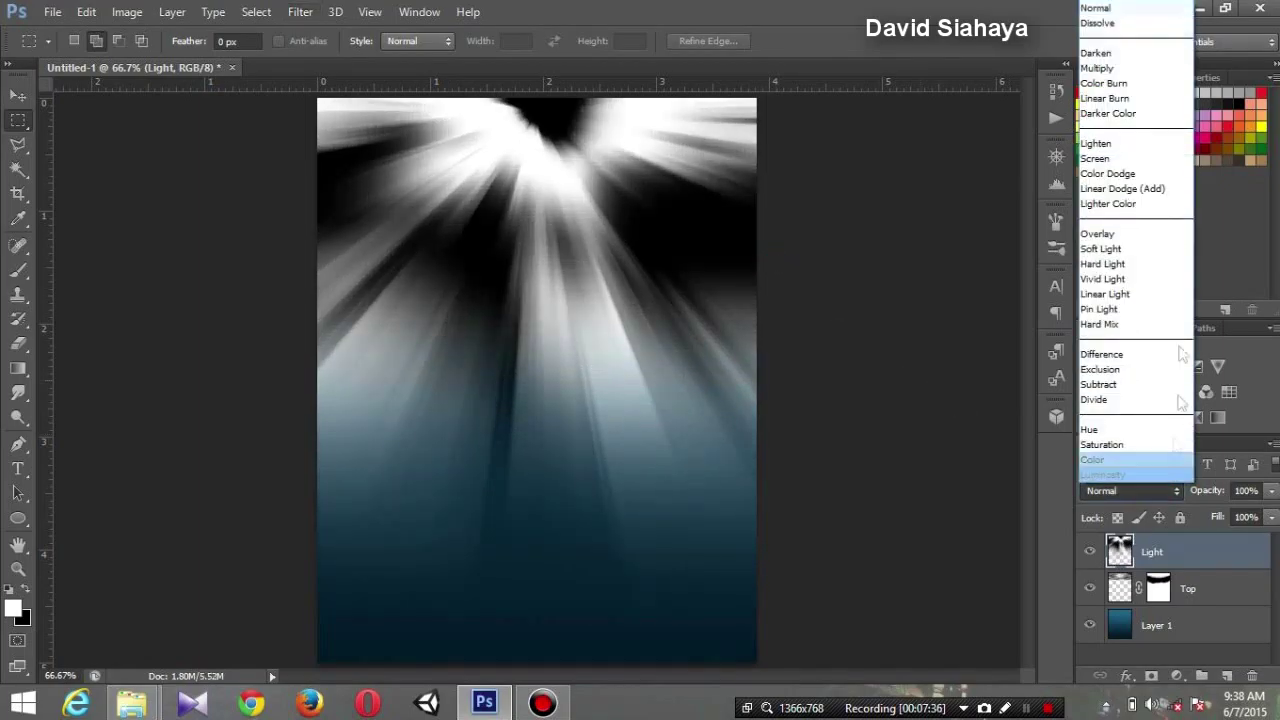
Step: Set the Light layer's blend mode to Color Dodge and its fill to 39%
left_click(1168, 174)
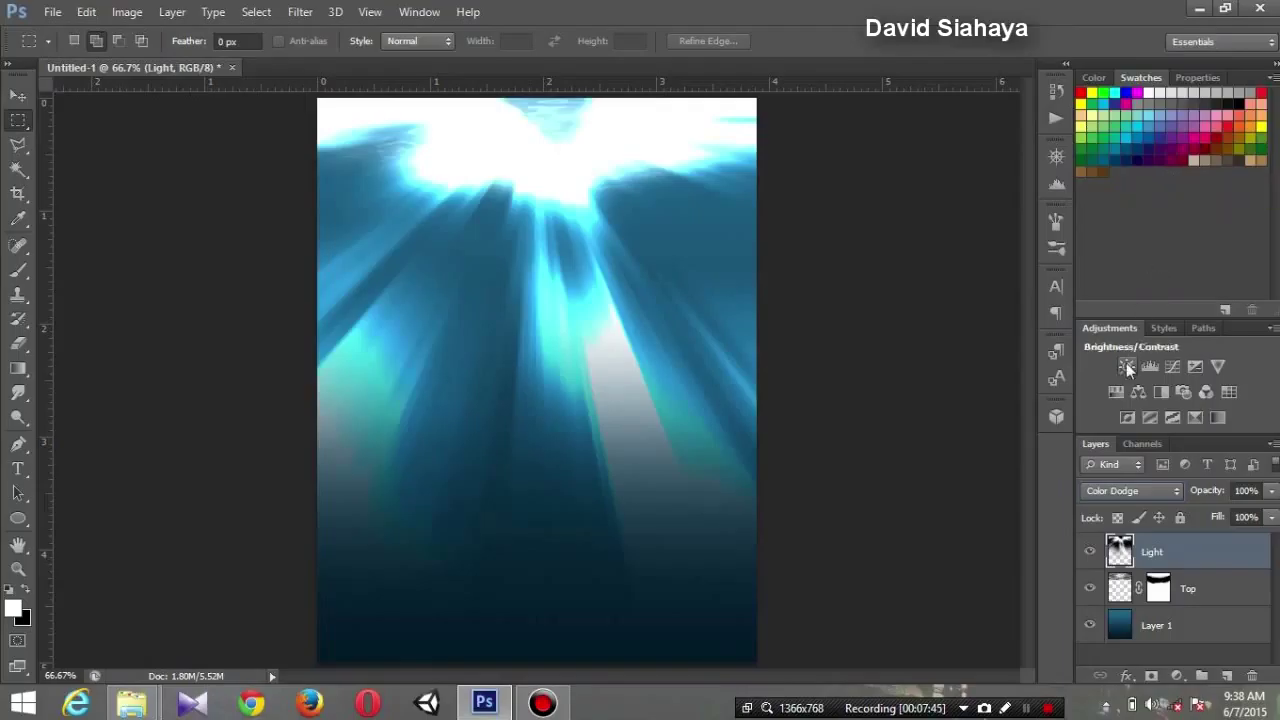
left_click(1270, 517)
mouse_move(1270, 535)
left_mouse_down()
mouse_move(1199, 540)
mouse_move(1218, 538)
left_mouse_up()
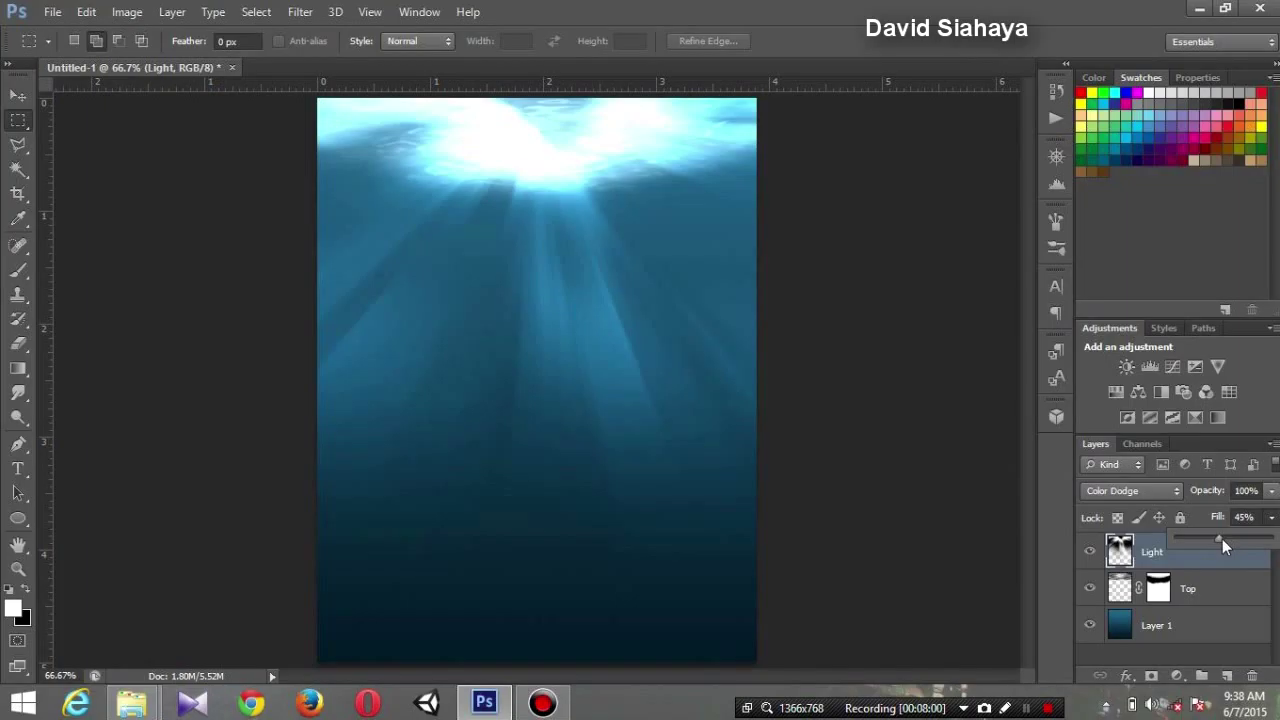
left_click_drag(1222, 543, 1213, 537)
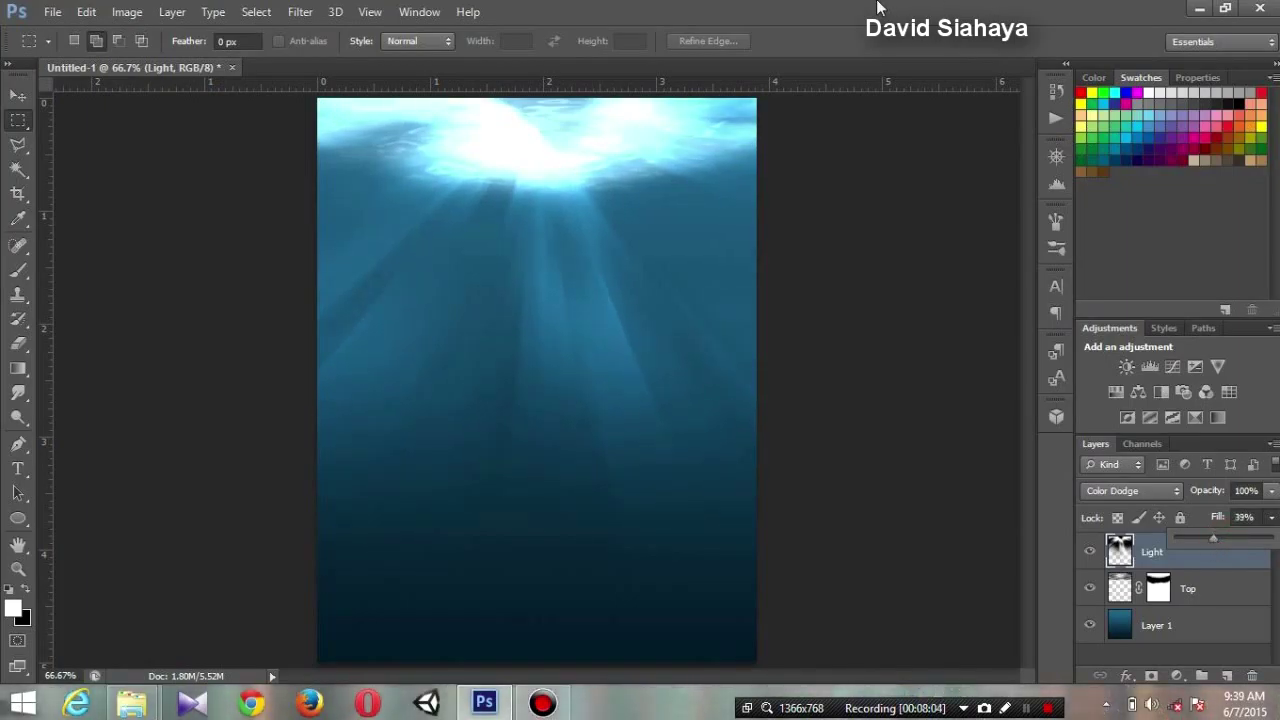
left_click(1173, 563)
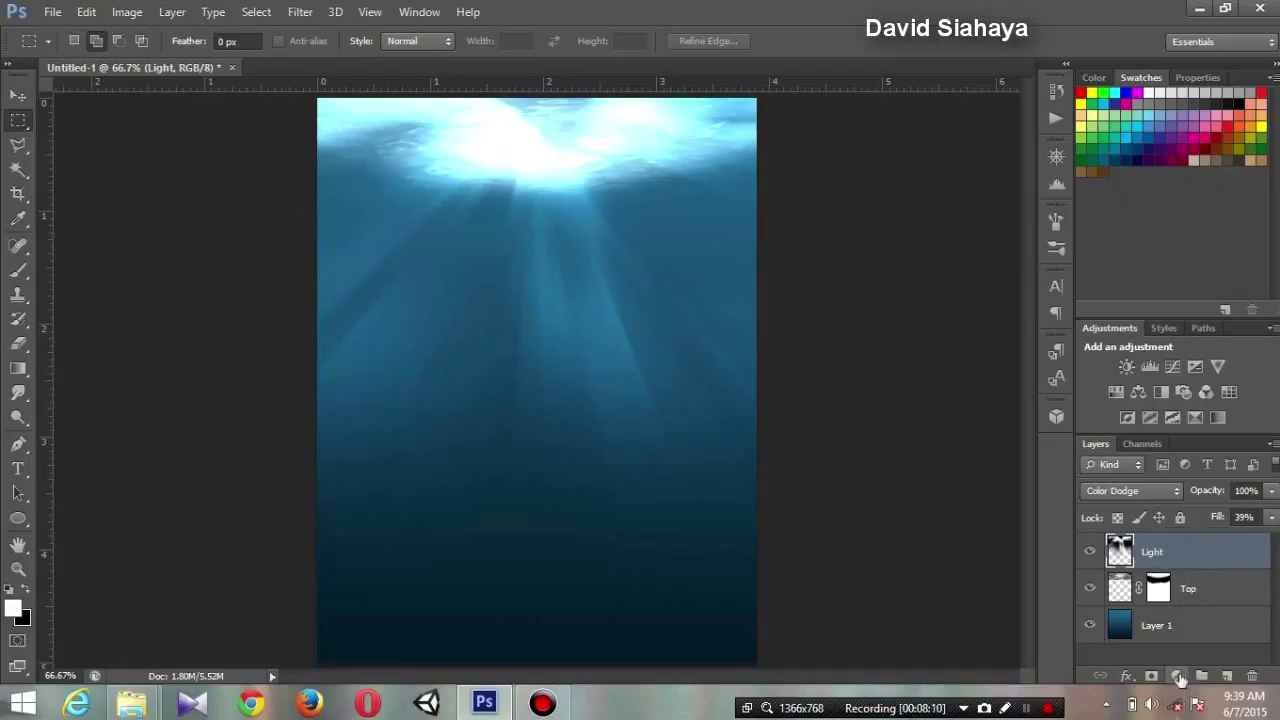
left_click(1150, 677)
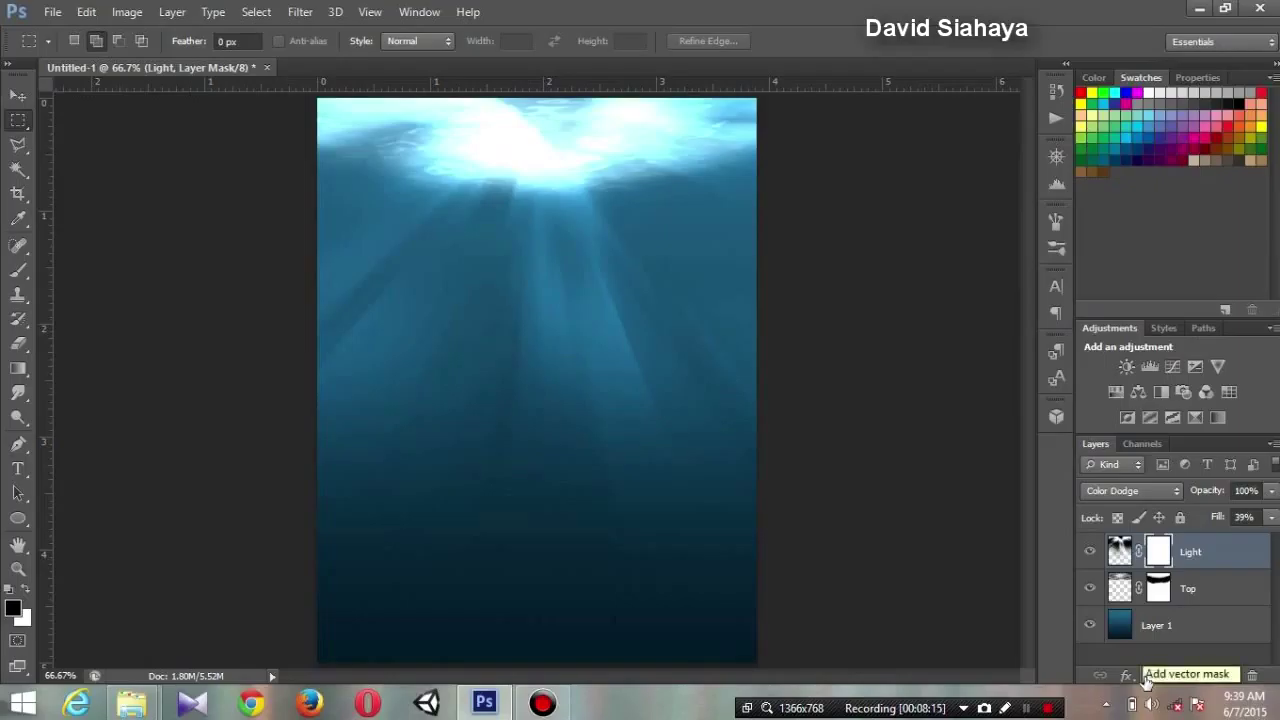
Step: Choose the Brush tool with a Soft Round 174 px tip
left_click(15, 275)
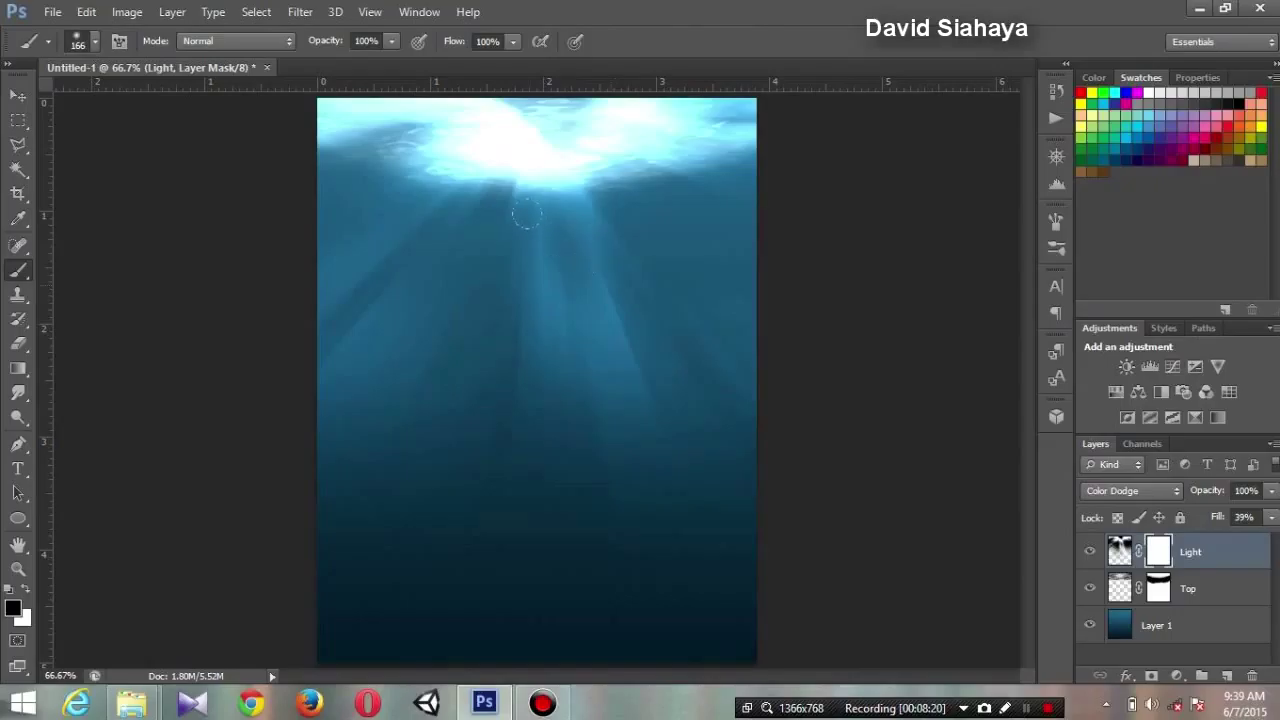
right_click(563, 241)
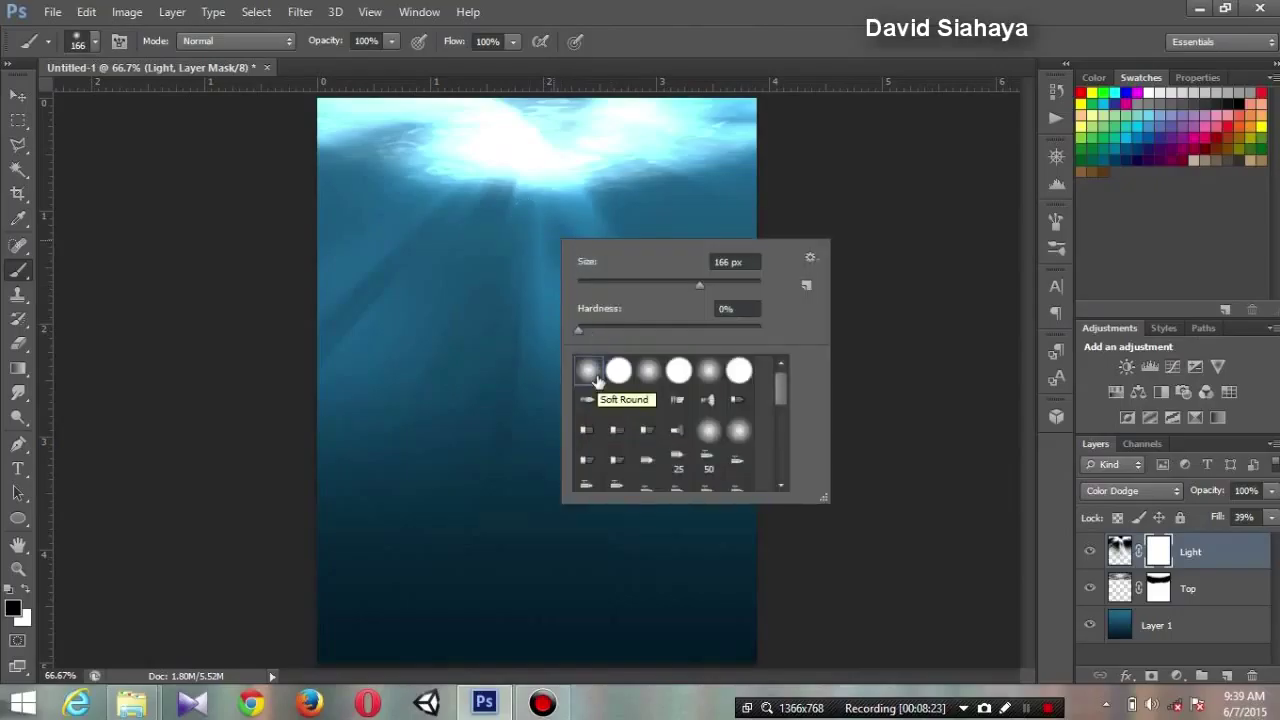
left_click_drag(699, 287, 685, 290)
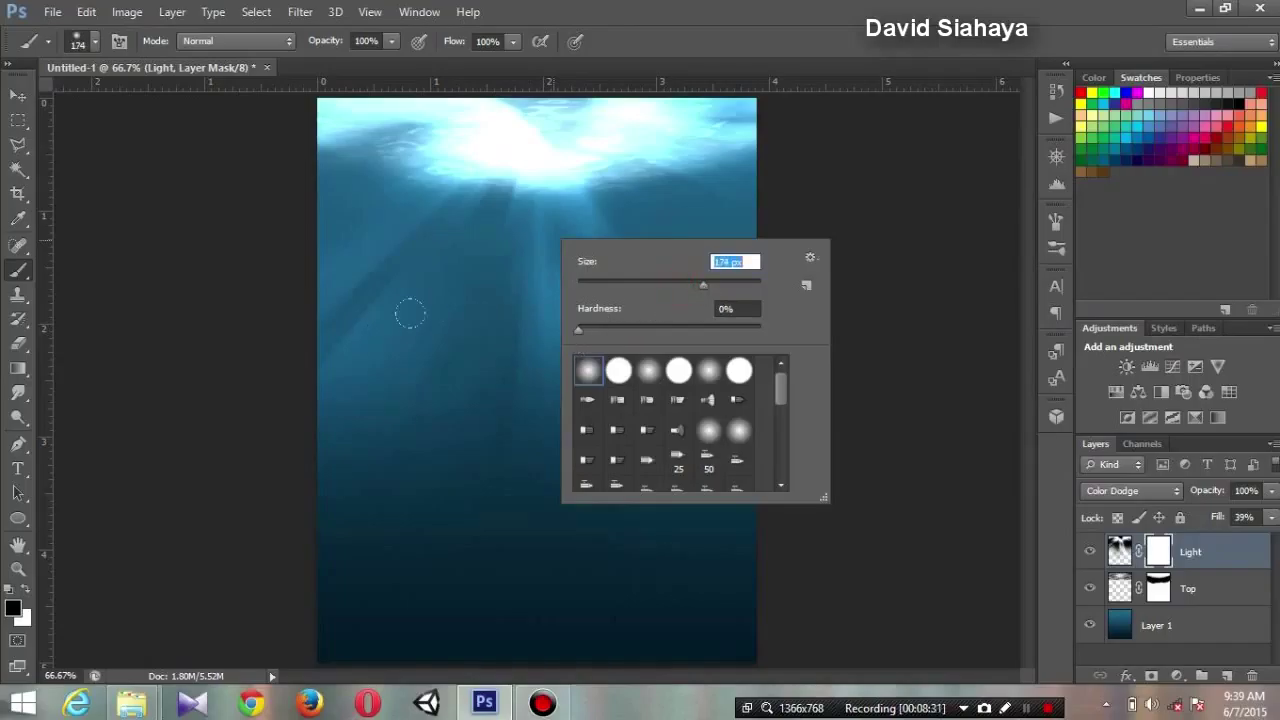
left_click(771, 13)
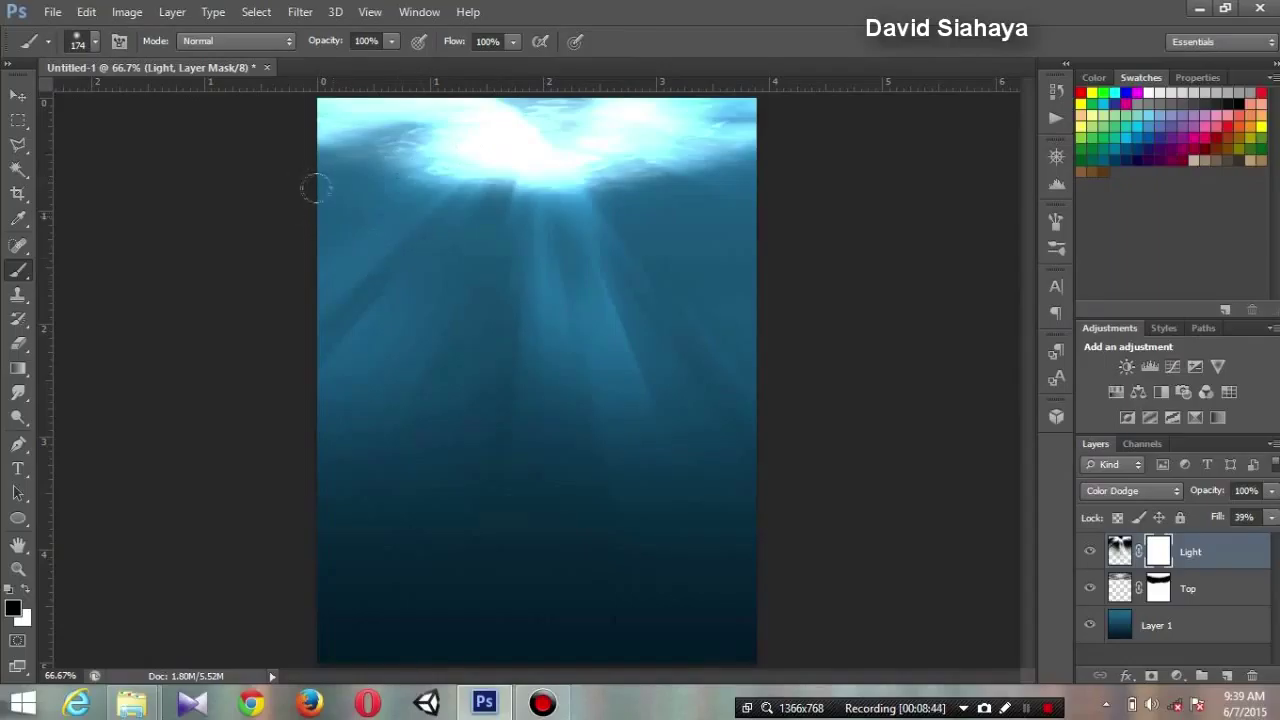
Step: Paint black on the mask along the left and right edges to fade the rays
left_click_drag(287, 220, 329, 214)
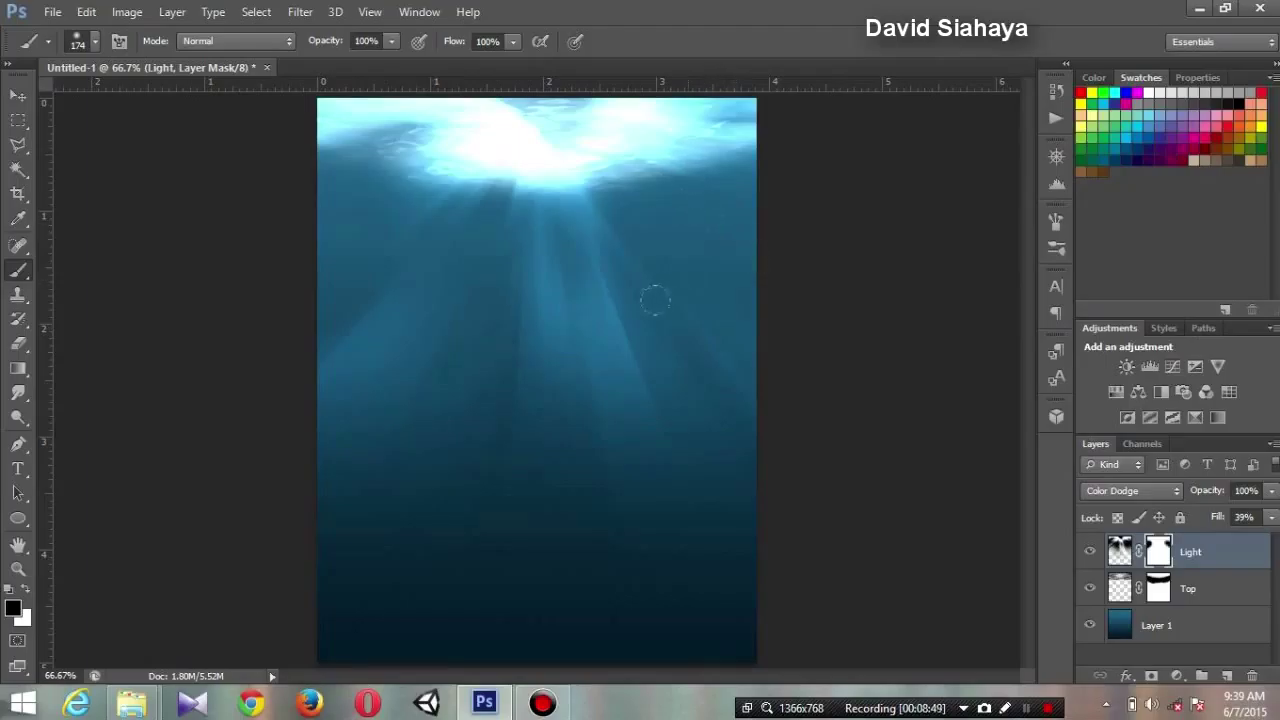
left_click(294, 442)
left_click(736, 402)
Step: Set the brush to 45% opacity and 139 px size
left_click(391, 41)
mouse_move(400, 63)
left_mouse_down()
mouse_move(318, 62)
mouse_move(333, 66)
left_mouse_up()
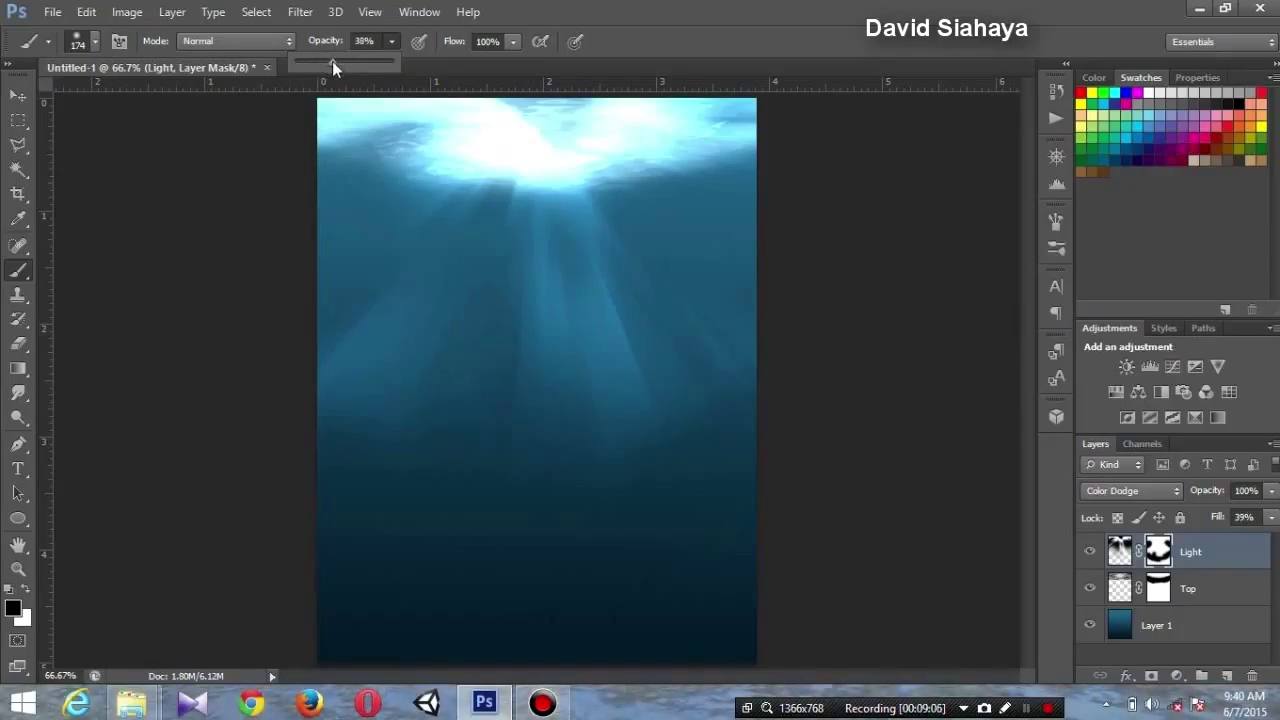
left_click_drag(338, 66, 339, 63)
left_click(714, 22)
right_click(560, 205)
left_click_drag(712, 248, 680, 248)
left_click(657, 8)
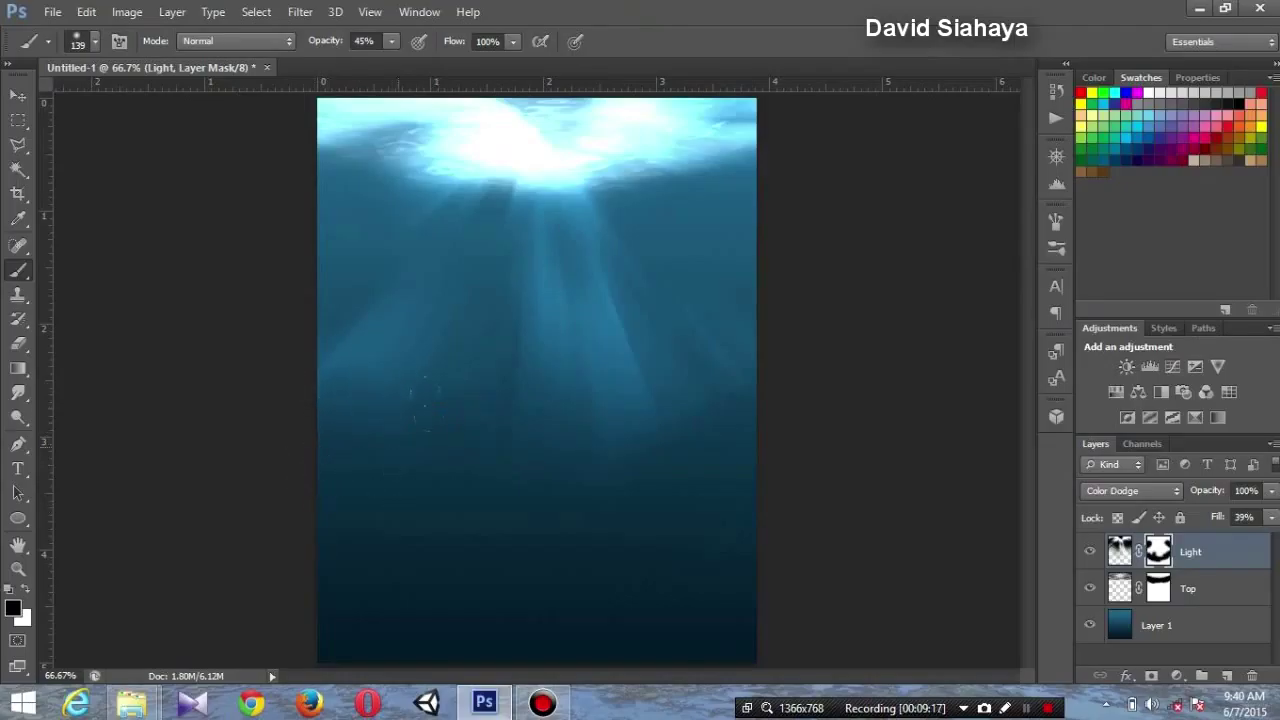
Step: Mask out some middle rays, a left ray, and dim the glow along the top
left_click_drag(586, 229, 592, 395)
left_click_drag(558, 262, 548, 340)
left_click_drag(382, 338, 349, 357)
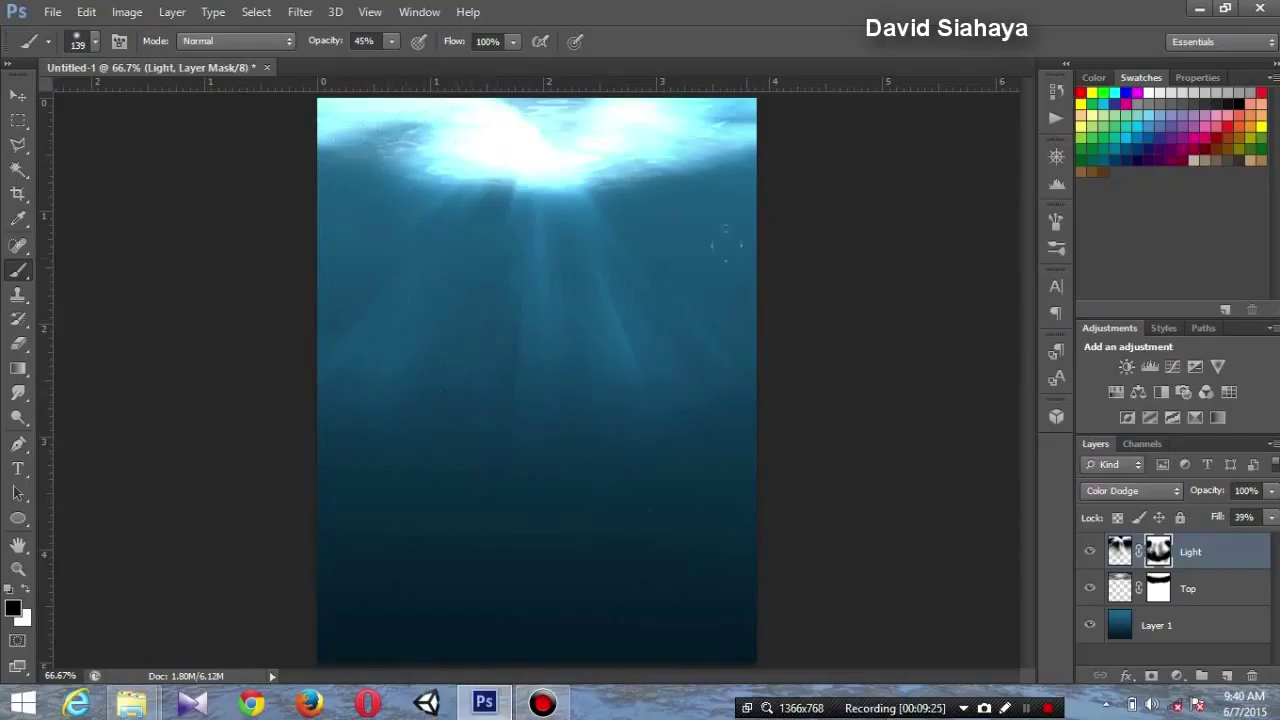
mouse_move(440, 145)
left_mouse_down()
mouse_move(636, 116)
mouse_move(391, 123)
left_mouse_up()
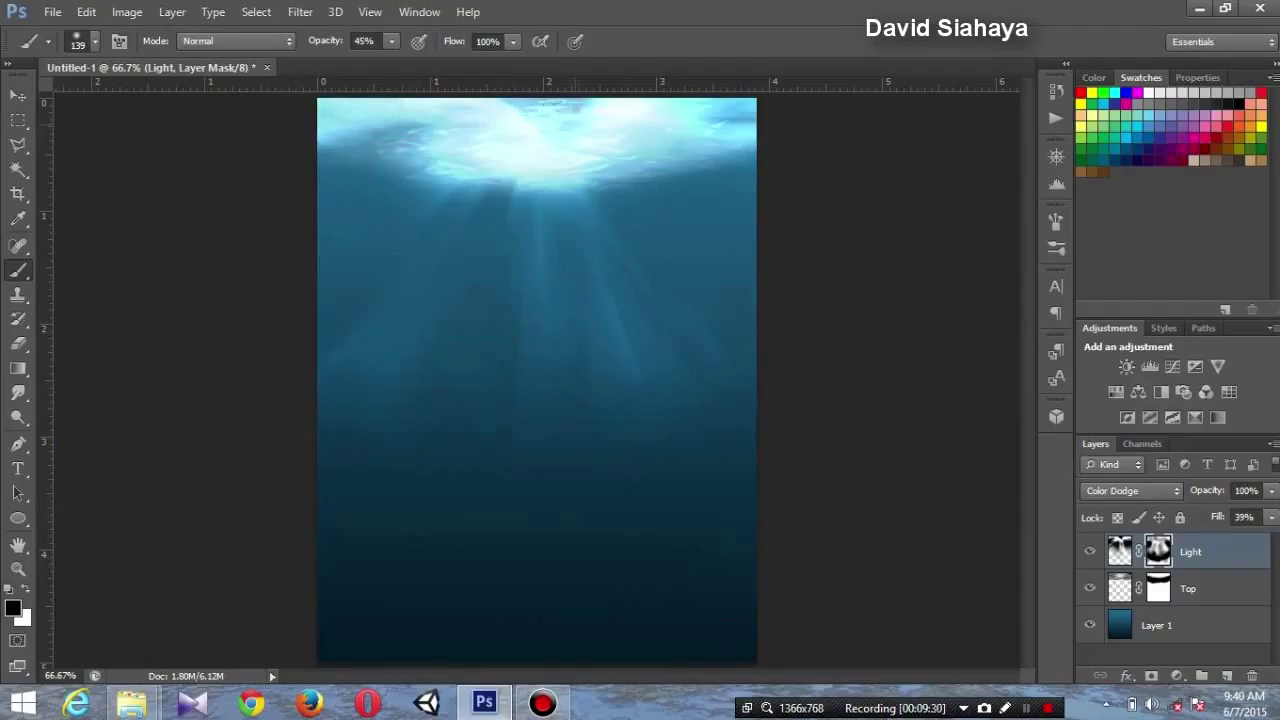
left_click_drag(550, 104, 698, 112)
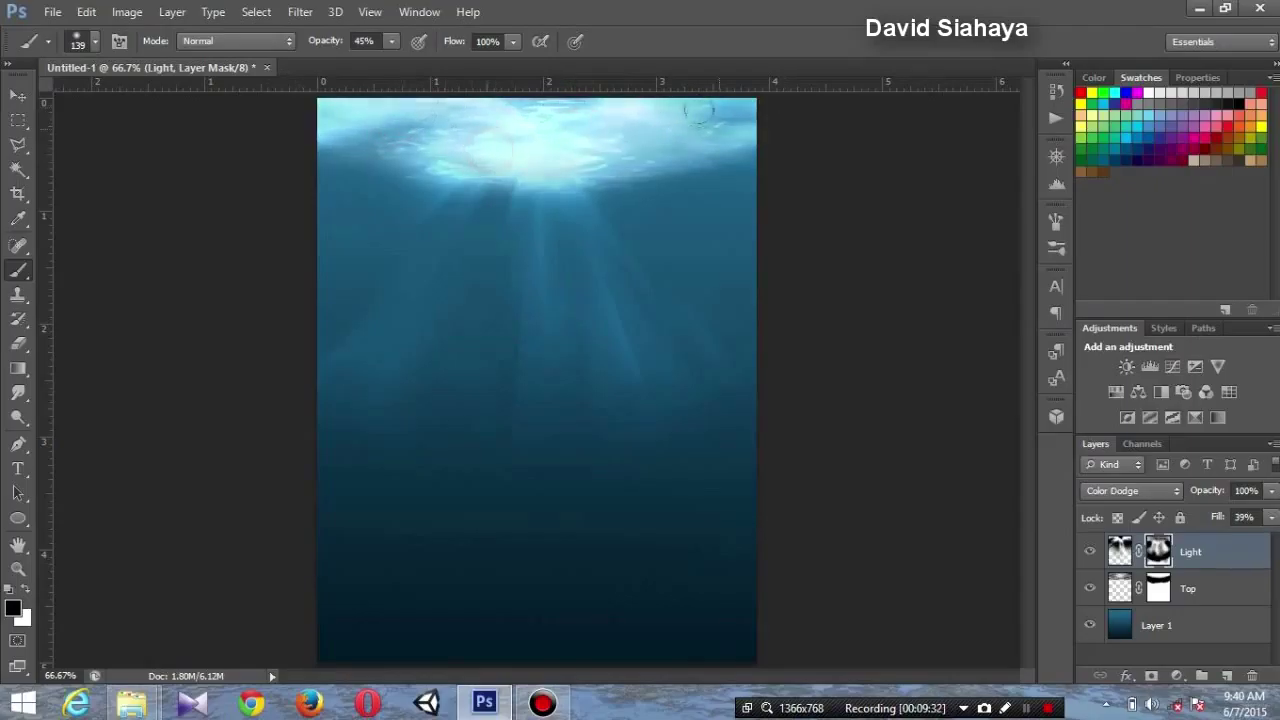
mouse_move(383, 120)
left_mouse_down()
mouse_move(700, 115)
mouse_move(760, 100)
left_mouse_up()
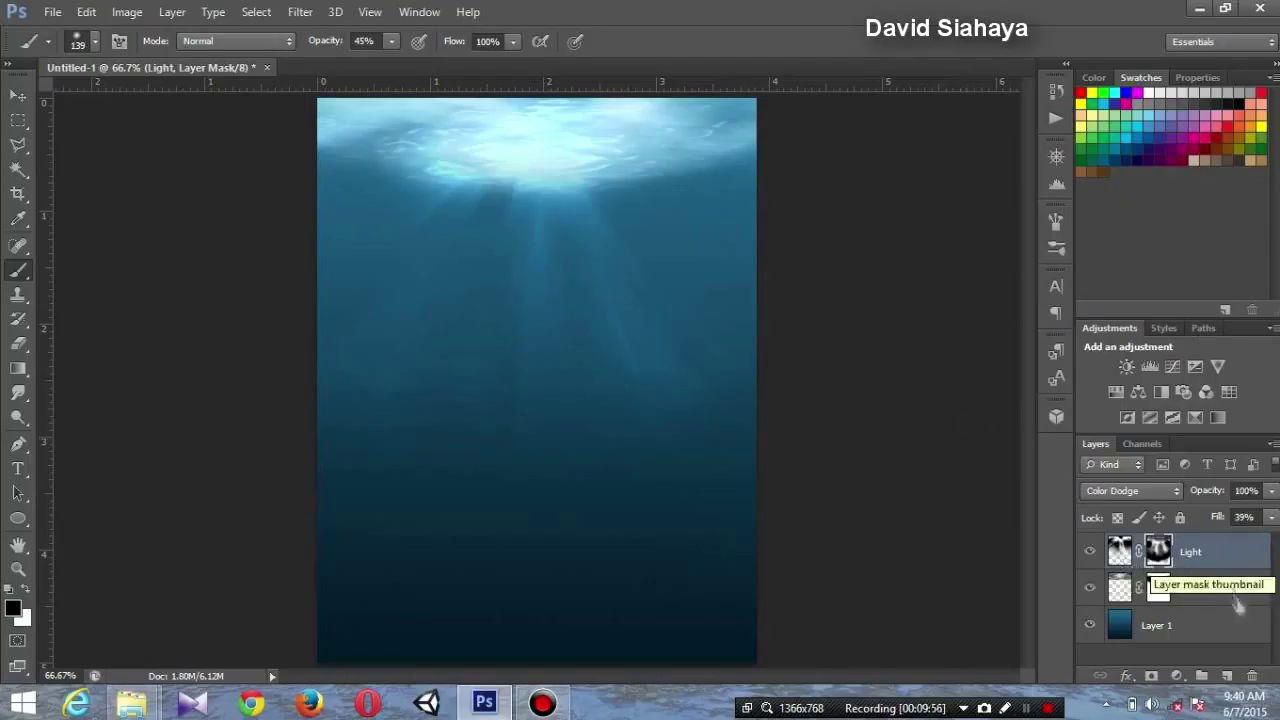
Step: Duplicate the Top layer and rename the copy 'Bottom'
left_click(1199, 594)
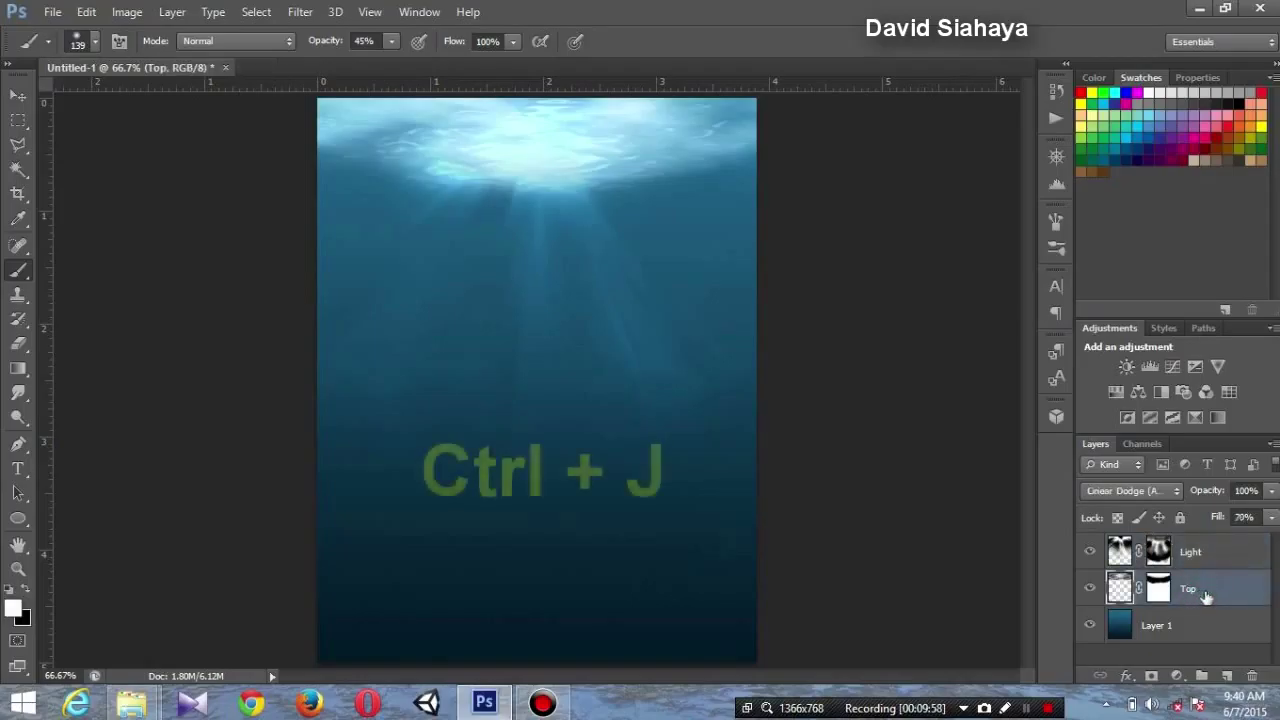
key("ctrl+j")
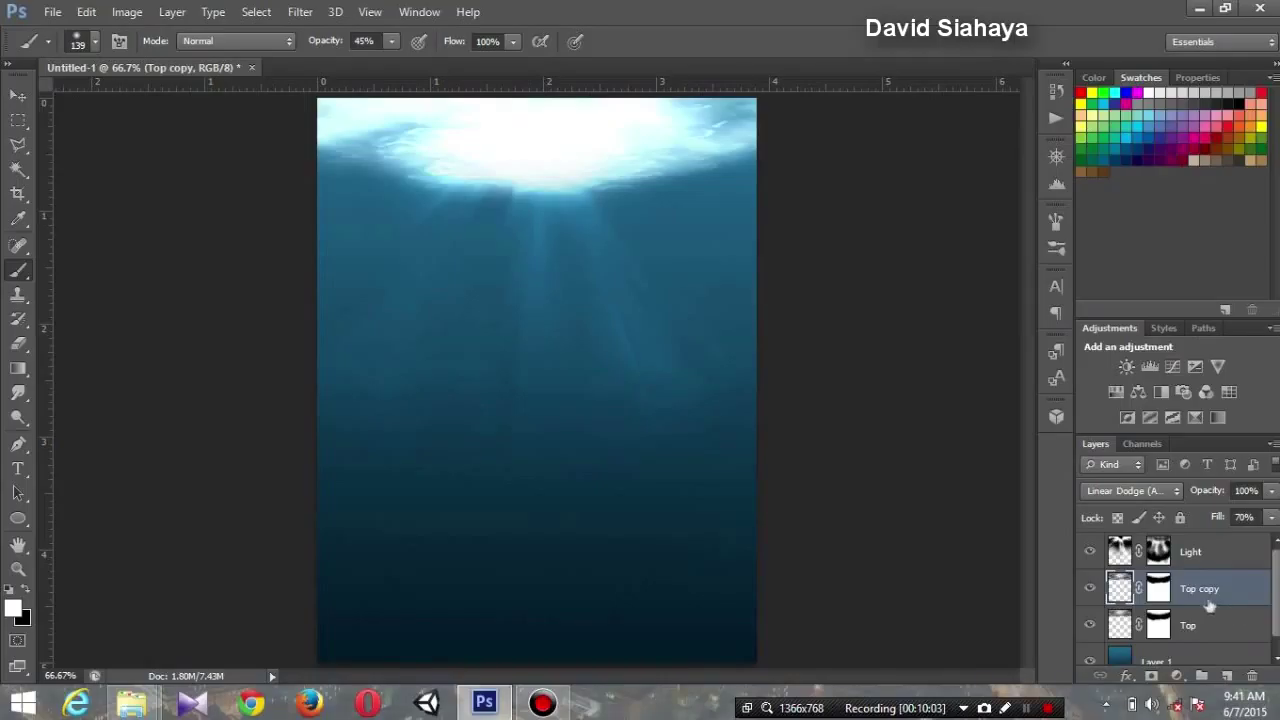
double_click(1199, 589)
type("Bottom")
key("Return")
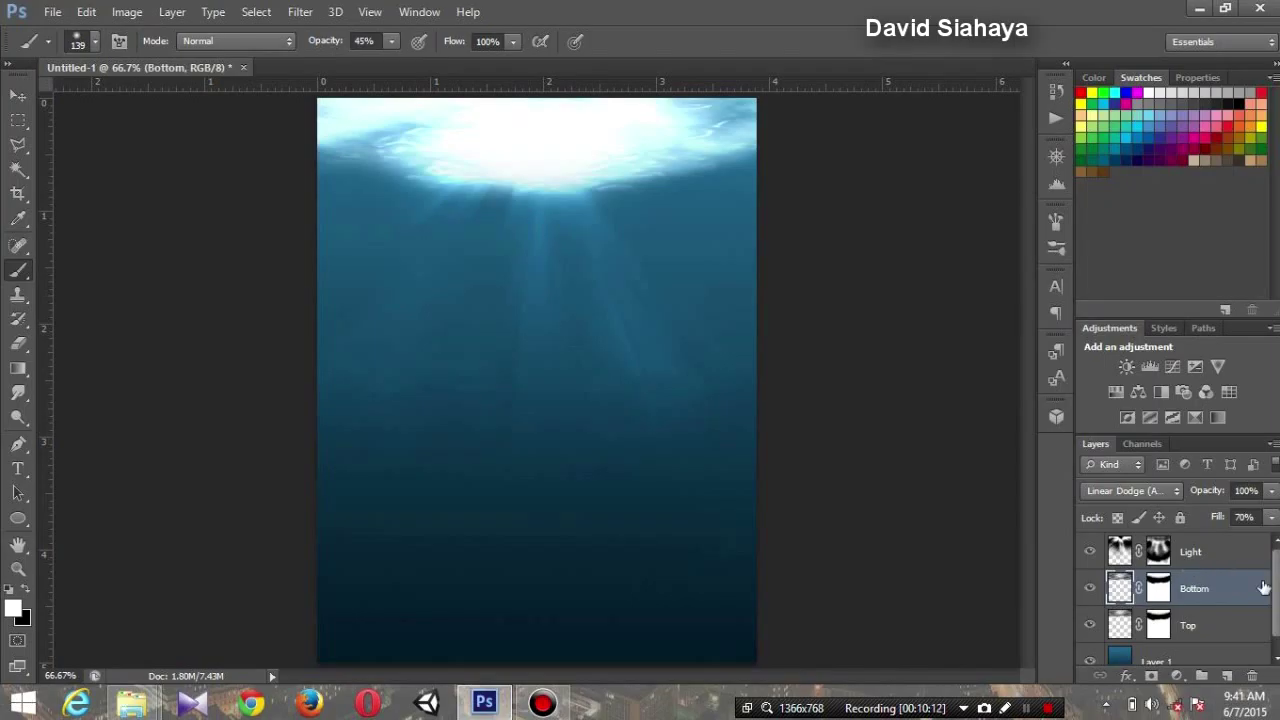
Step: Flip the Bottom layer vertically and move it to the bottom of the canvas
left_click(86, 12)
mouse_move(150, 363)
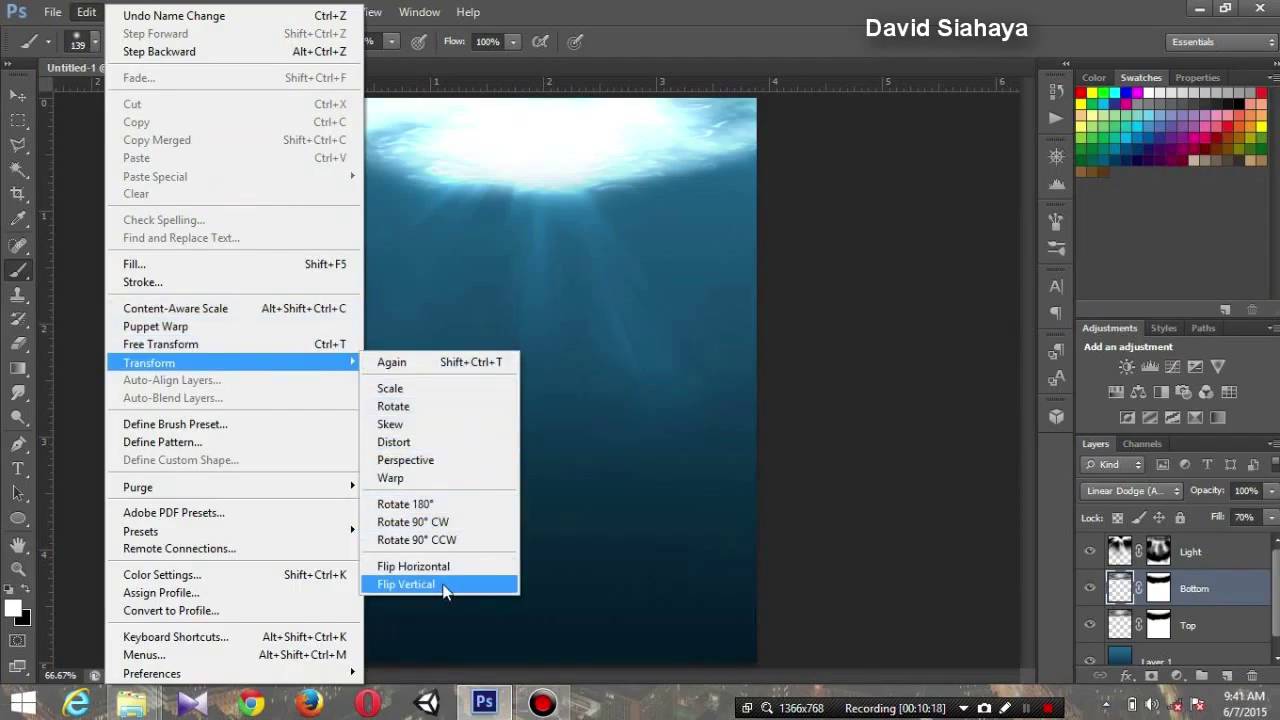
left_click(443, 585)
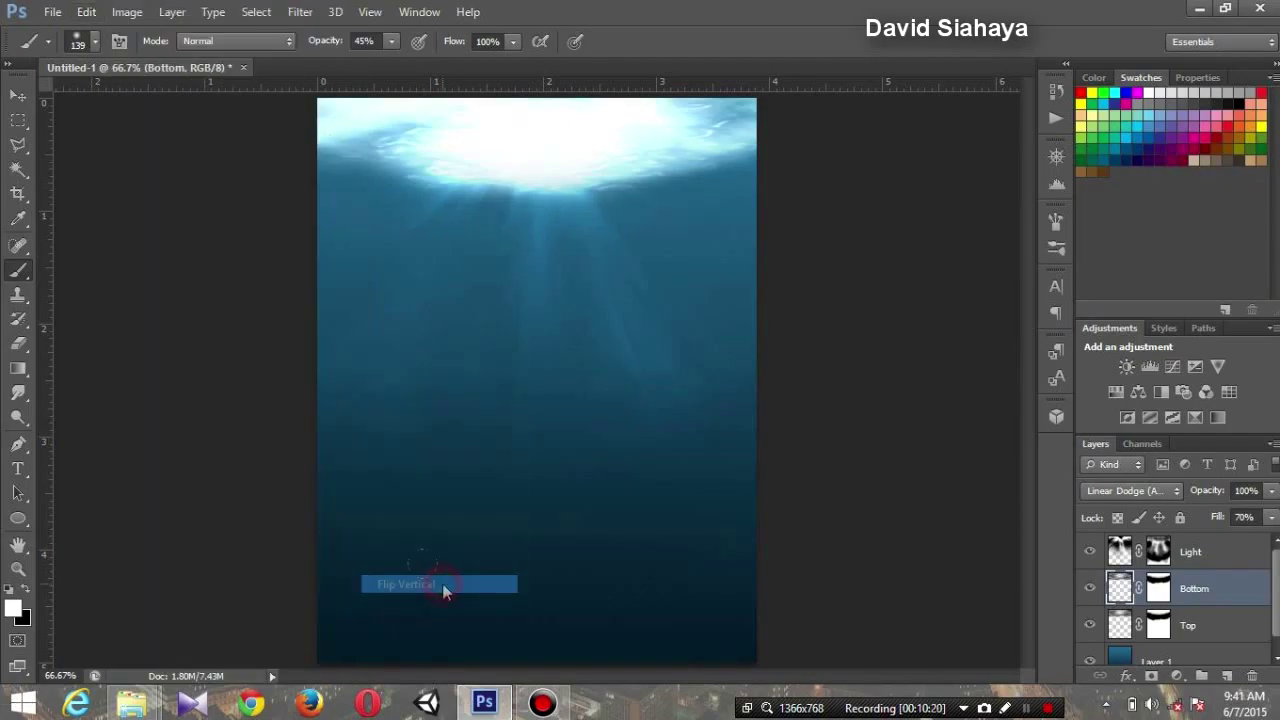
left_click(18, 96)
mouse_move(609, 160)
left_mouse_down()
mouse_move(625, 571)
mouse_move(607, 604)
mouse_move(607, 593)
left_mouse_up()
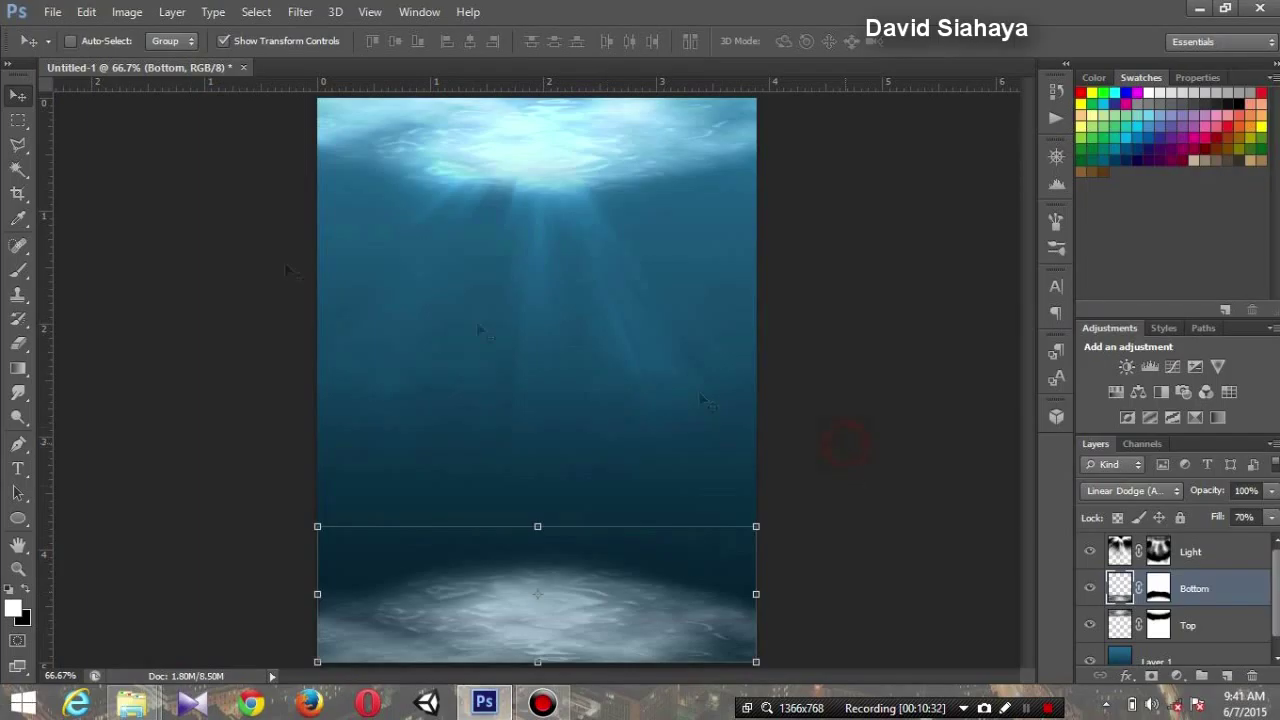
left_click(18, 121)
Step: Apply Brightness/Contrast to the Bottom layer with brightness -61 and contrast about 62
left_click(127, 12)
left_click(443, 54)
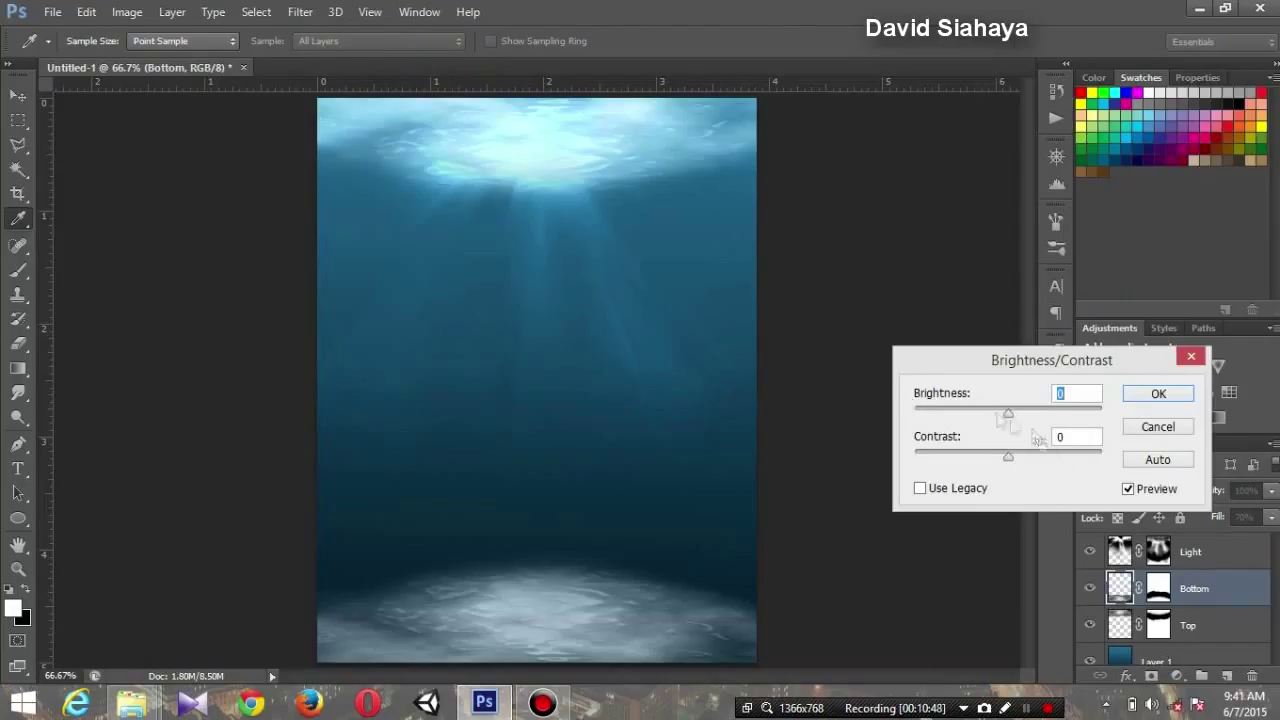
left_click_drag(1010, 412, 971, 413)
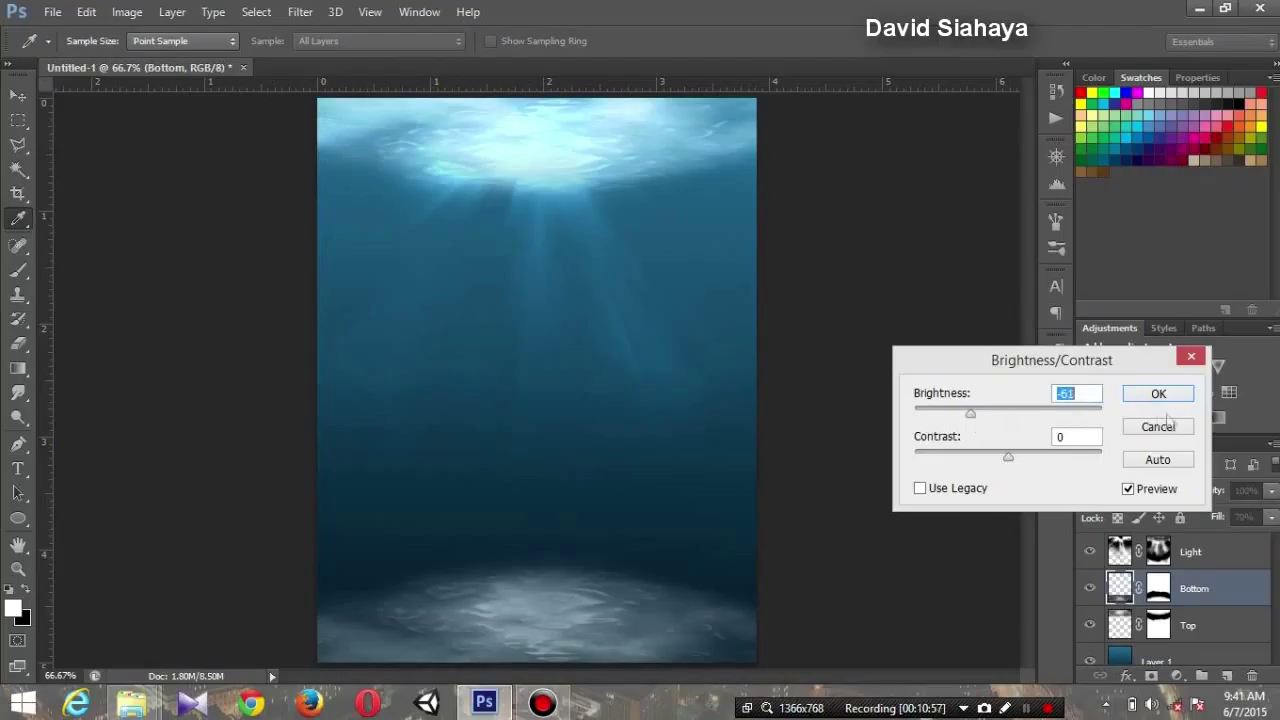
left_click_drag(1026, 463, 1055, 461)
left_click_drag(1070, 460, 1066, 457)
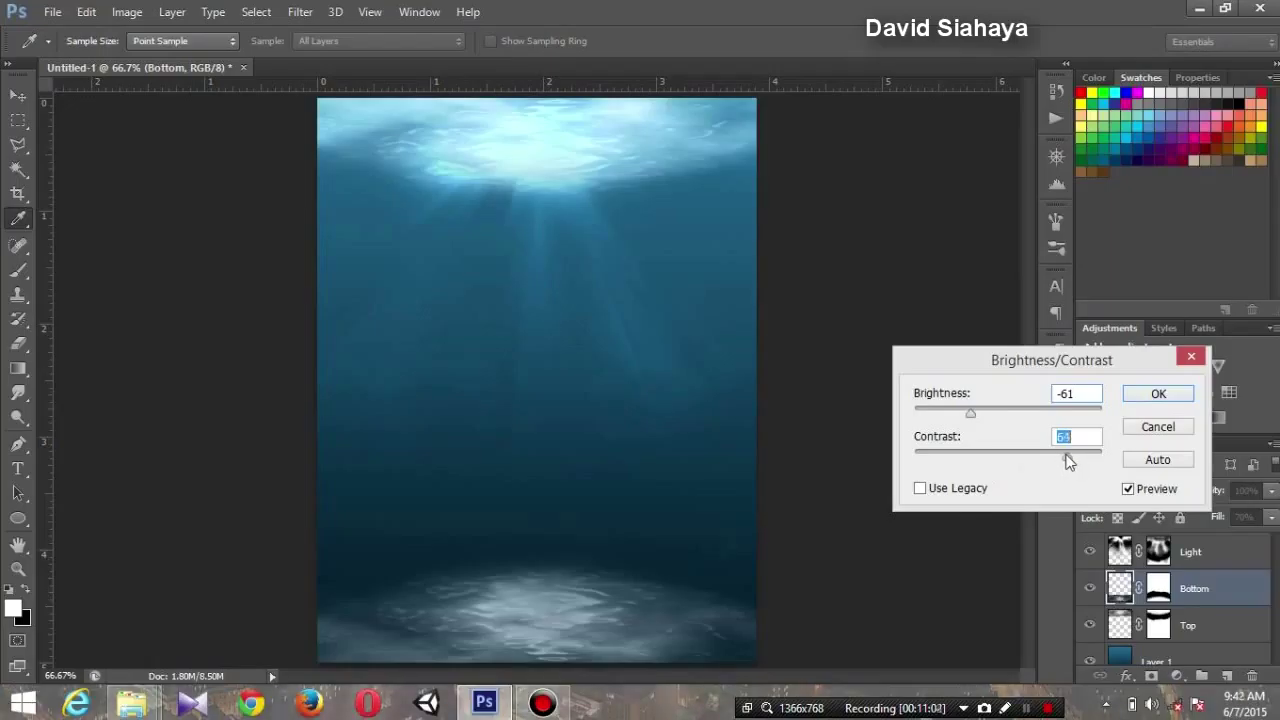
left_click(1179, 396)
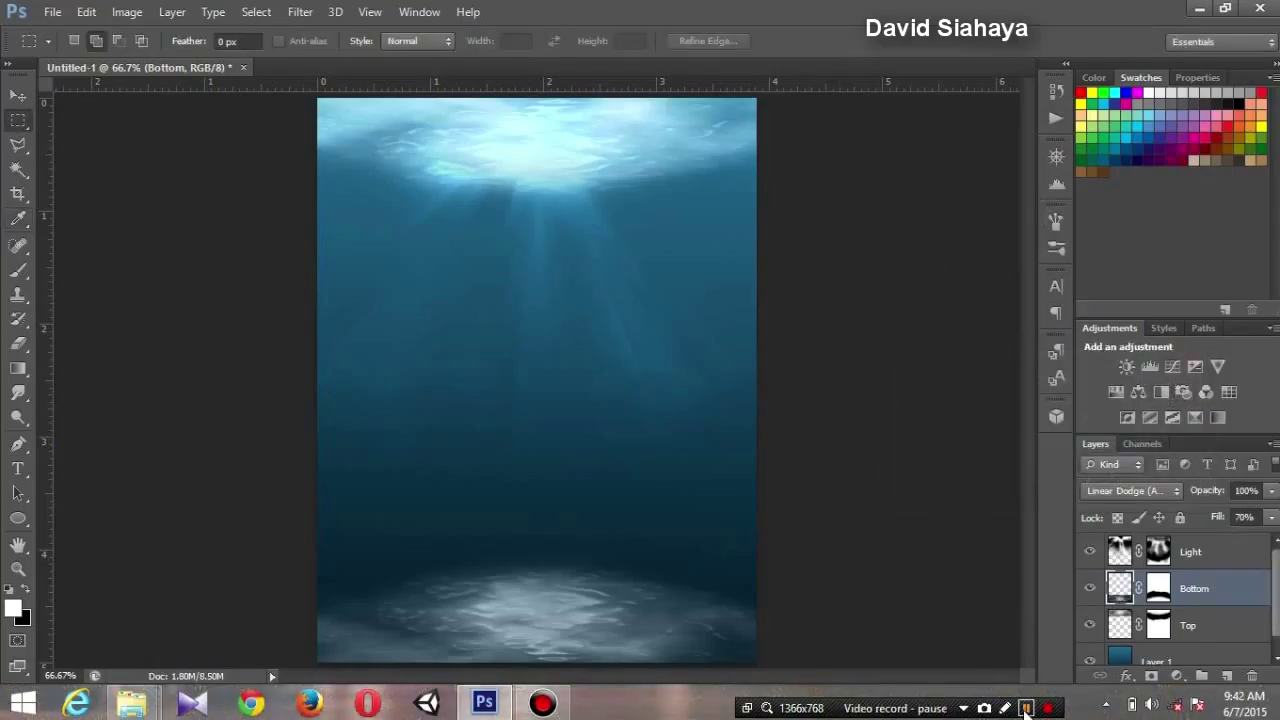
Step: Place the Alice image from the Picture folder and commit it
left_click(1025, 709)
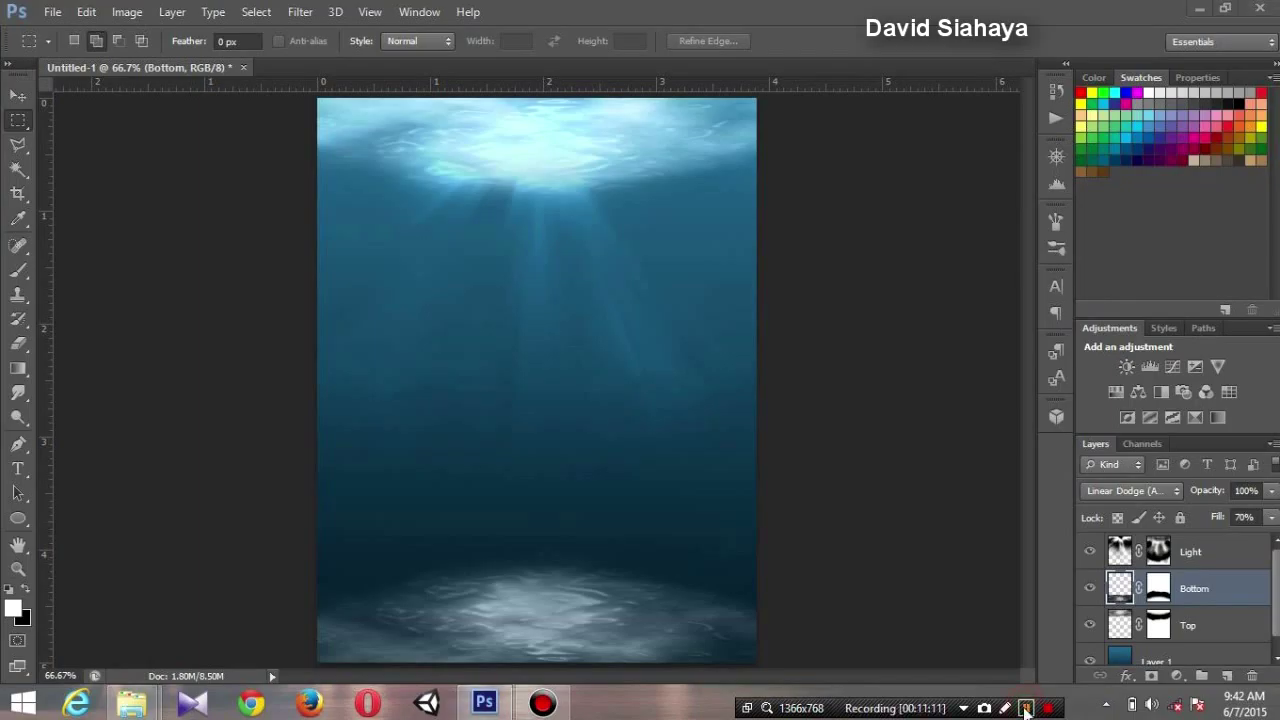
left_click(52, 12)
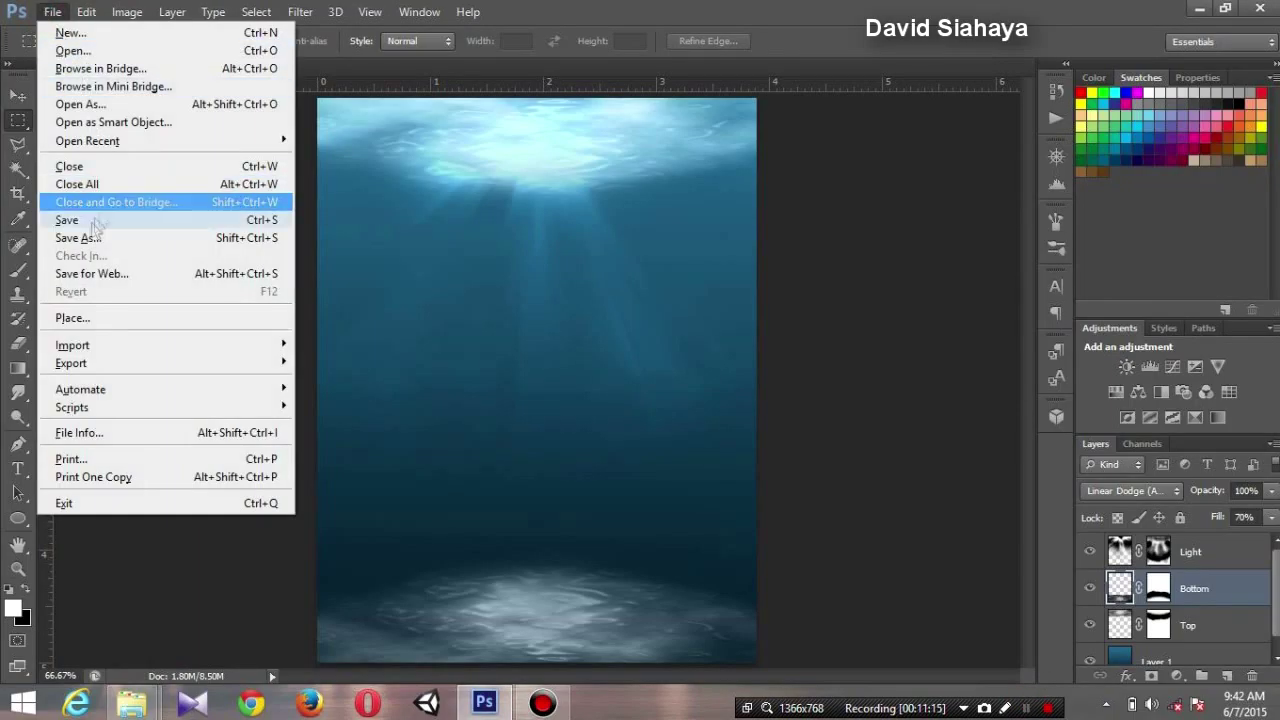
left_click(100, 320)
double_click(508, 218)
double_click(605, 200)
left_click(527, 210)
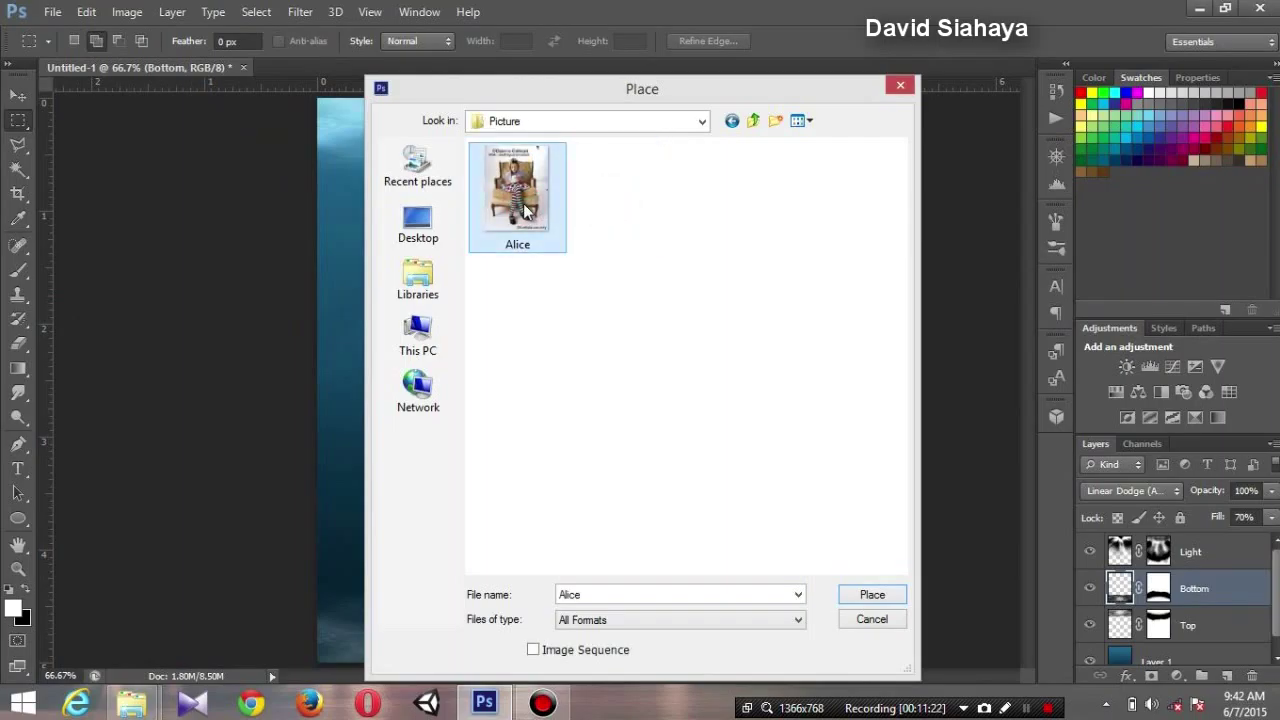
left_click(870, 597)
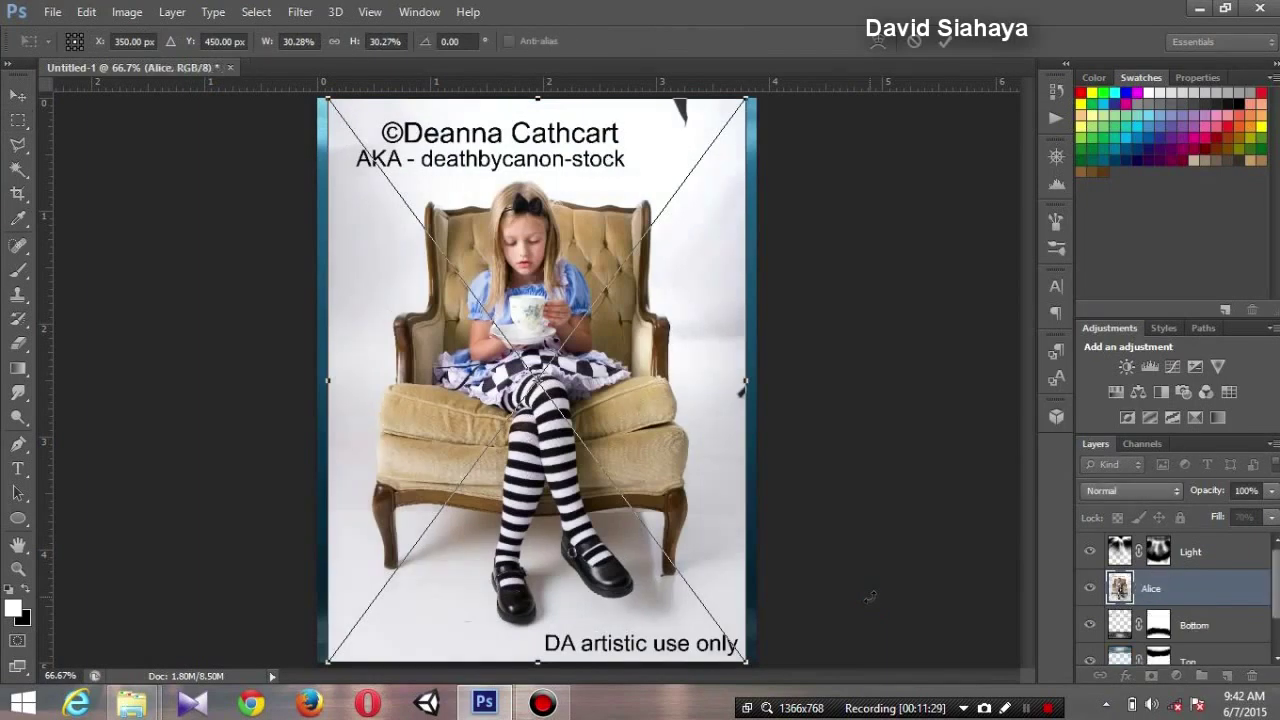
key("Return")
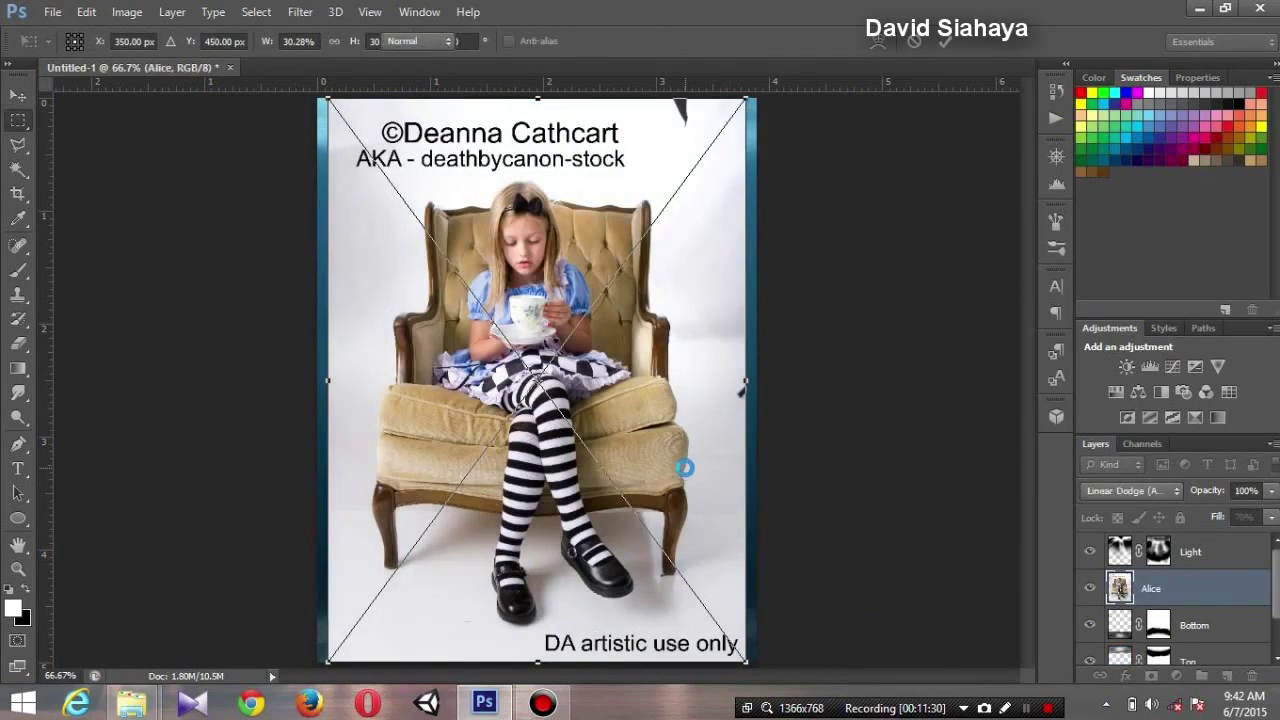
Step: Use the Magic Wand to select the white backdrop plus floor patches around the chair legs and shoes
left_click(18, 169)
right_click(18, 169)
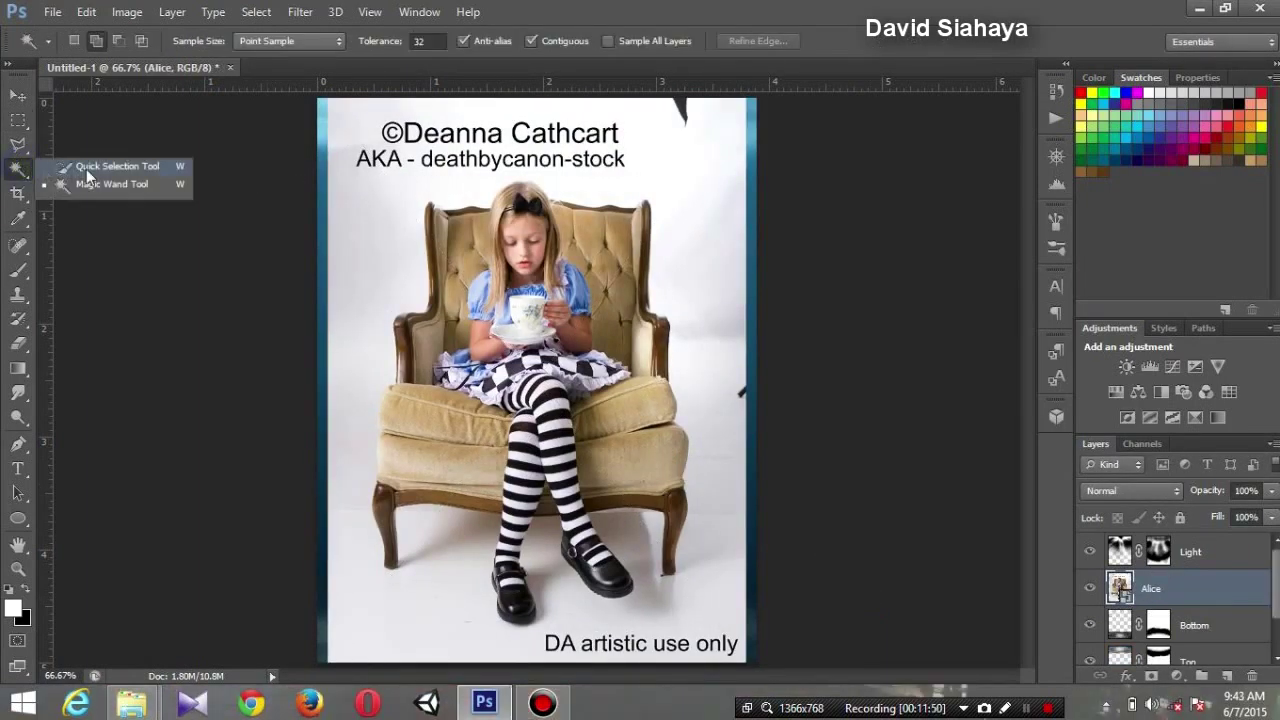
left_click(89, 194)
left_click(361, 240)
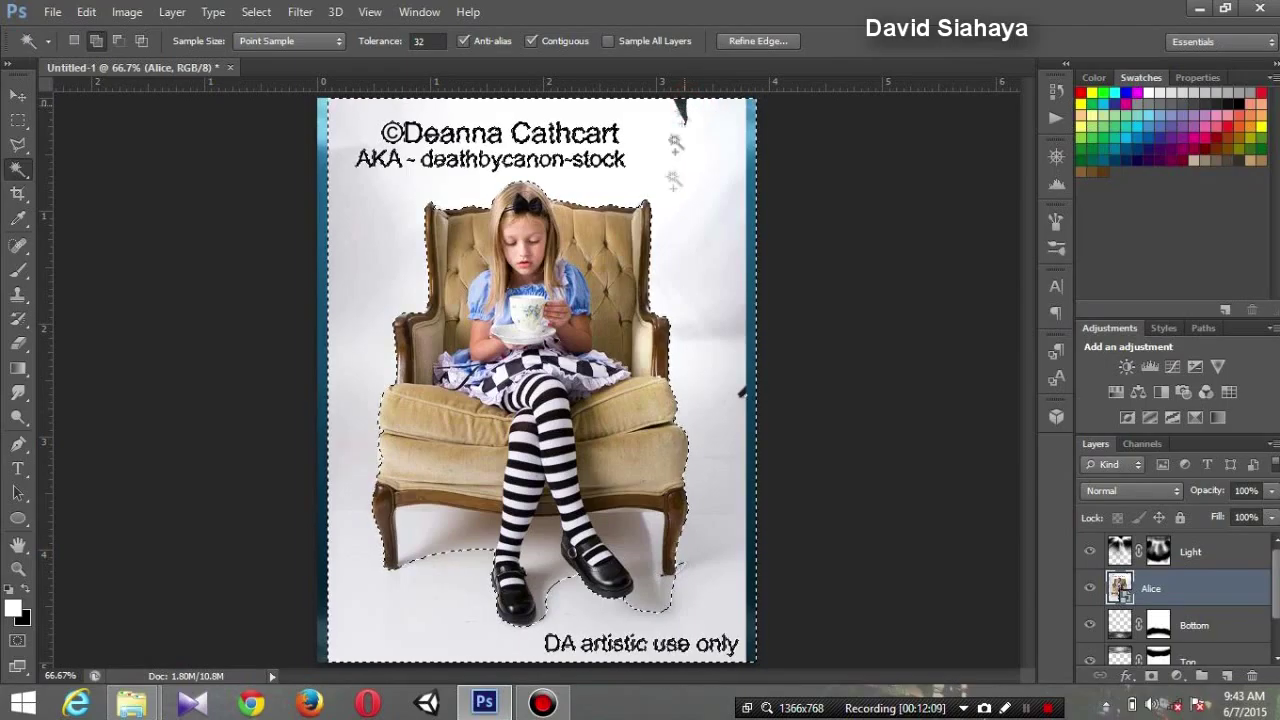
left_click(447, 545)
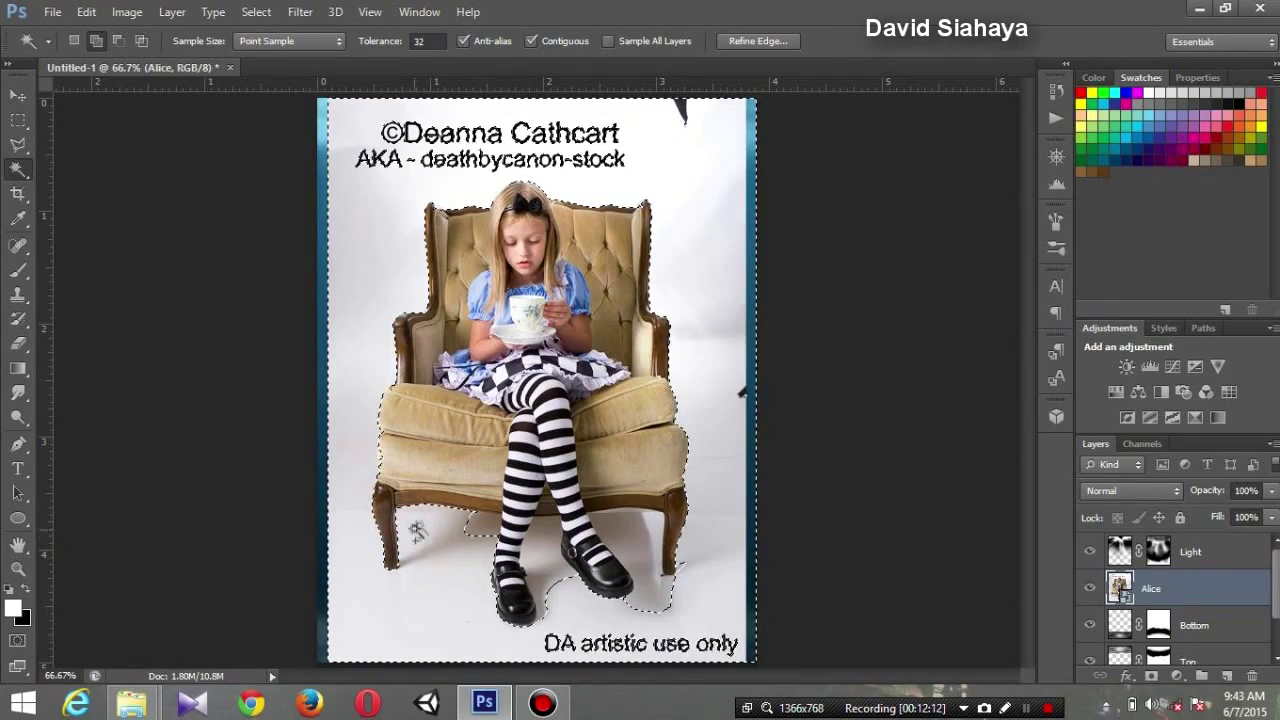
left_click(535, 588)
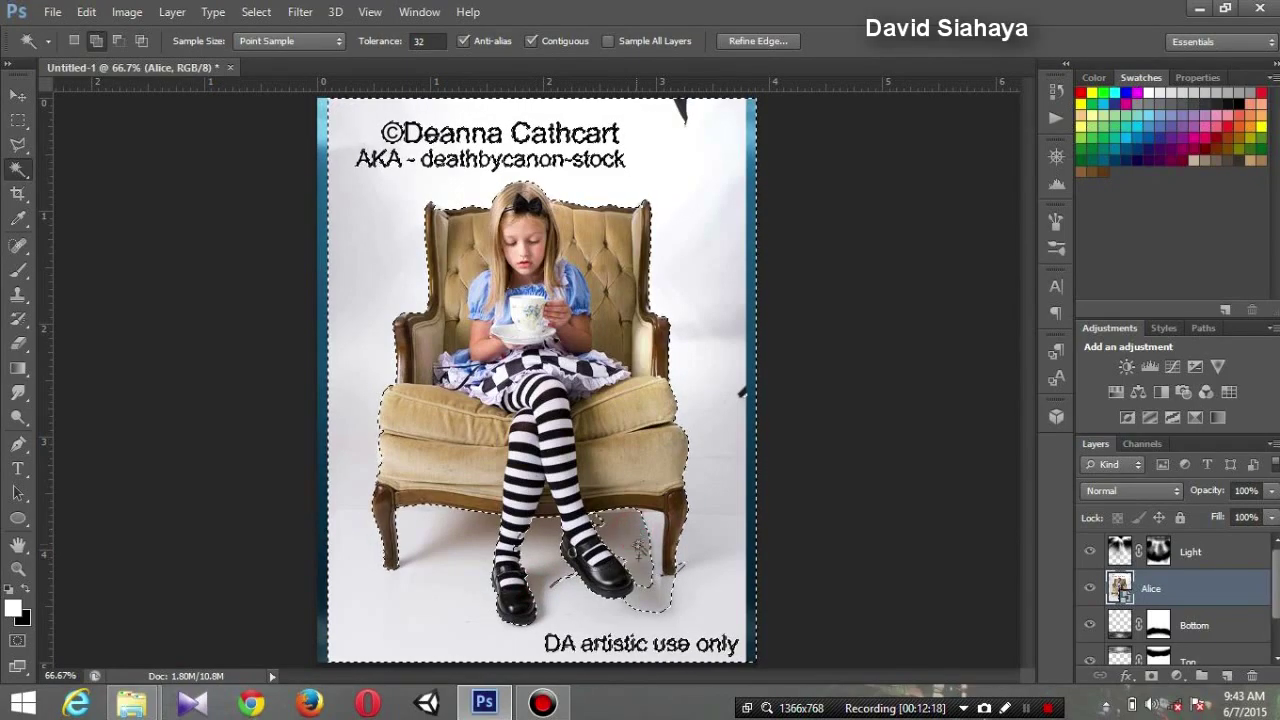
left_click(648, 524)
key("ctrl+z")
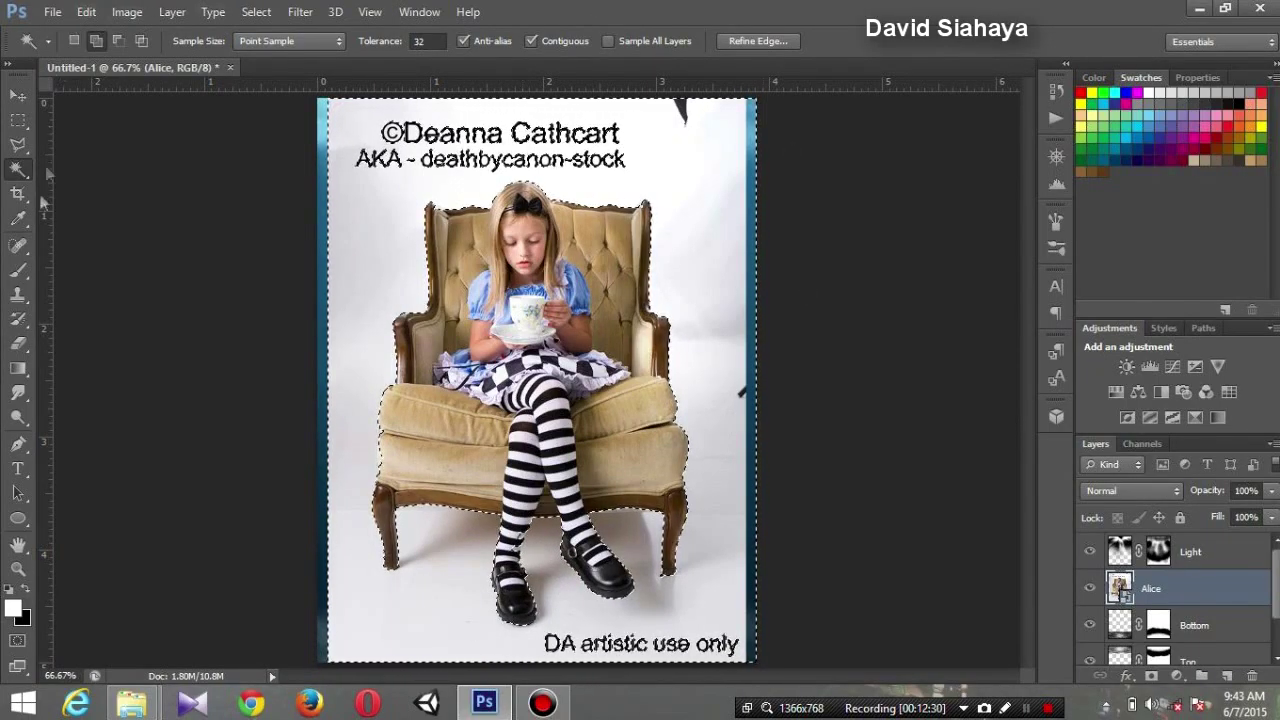
left_click(18, 145)
left_click(95, 159)
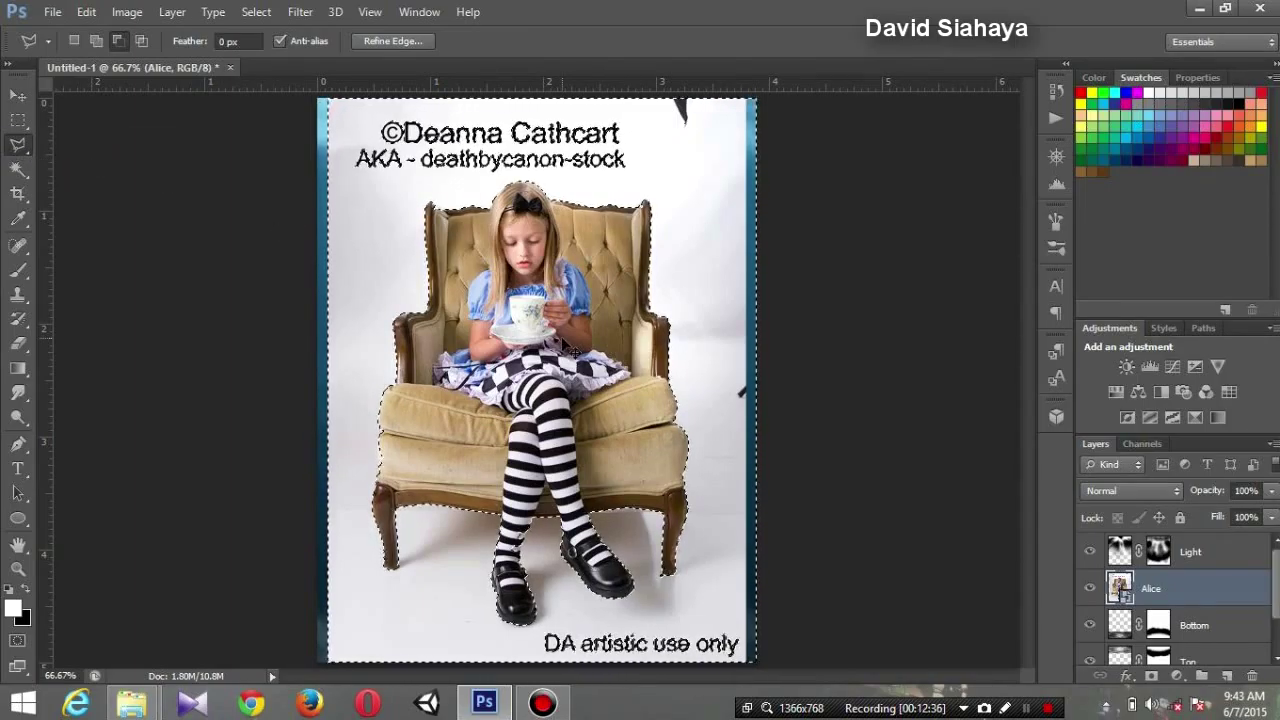
Step: At 200% zoom, refine the selection with the Polygonal Lasso around the chair-leg foot and the girl's calf
key("ctrl+plus")
key("ctrl+plus")
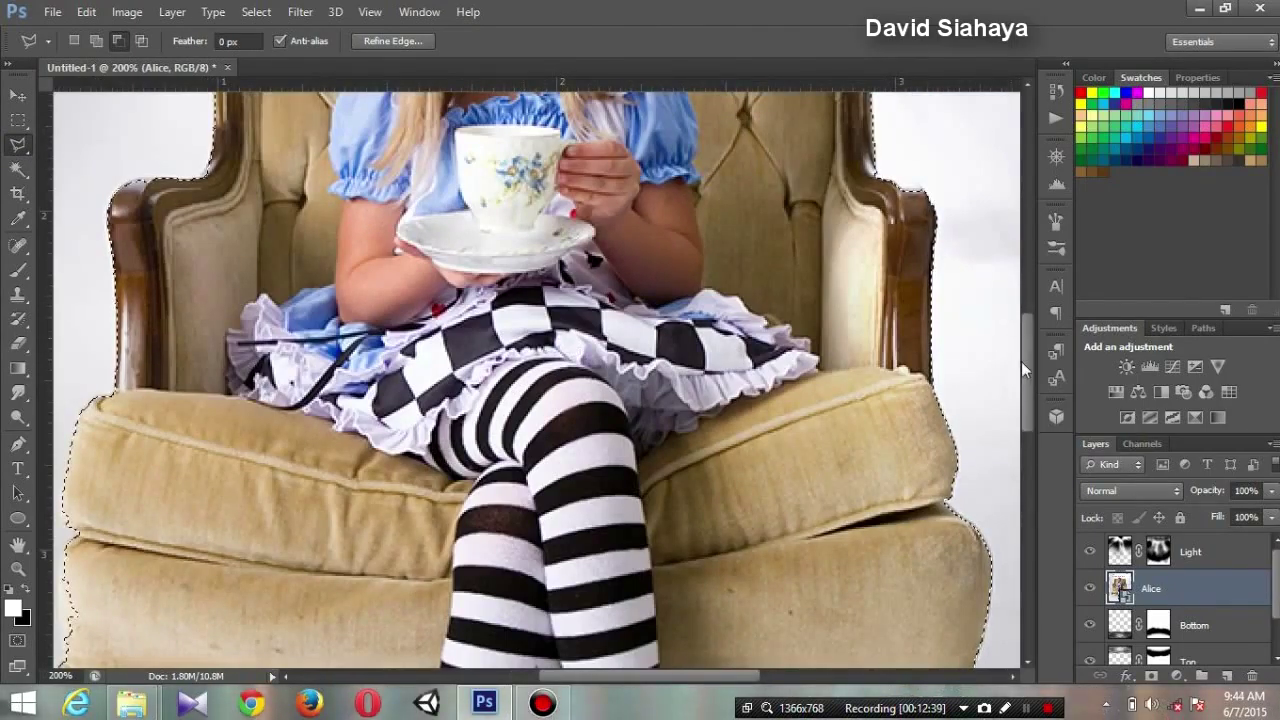
left_click_drag(1021, 361, 1023, 472)
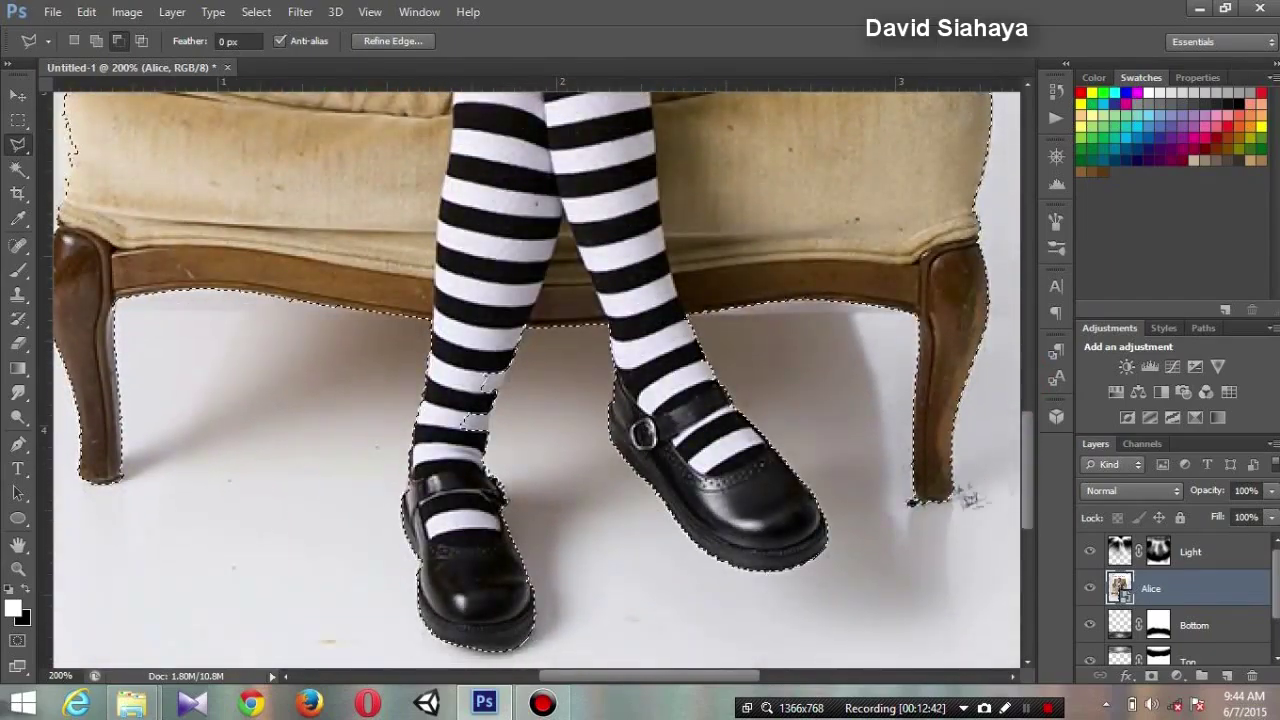
left_click(886, 490, "shift")
left_click(889, 515)
left_click(936, 512)
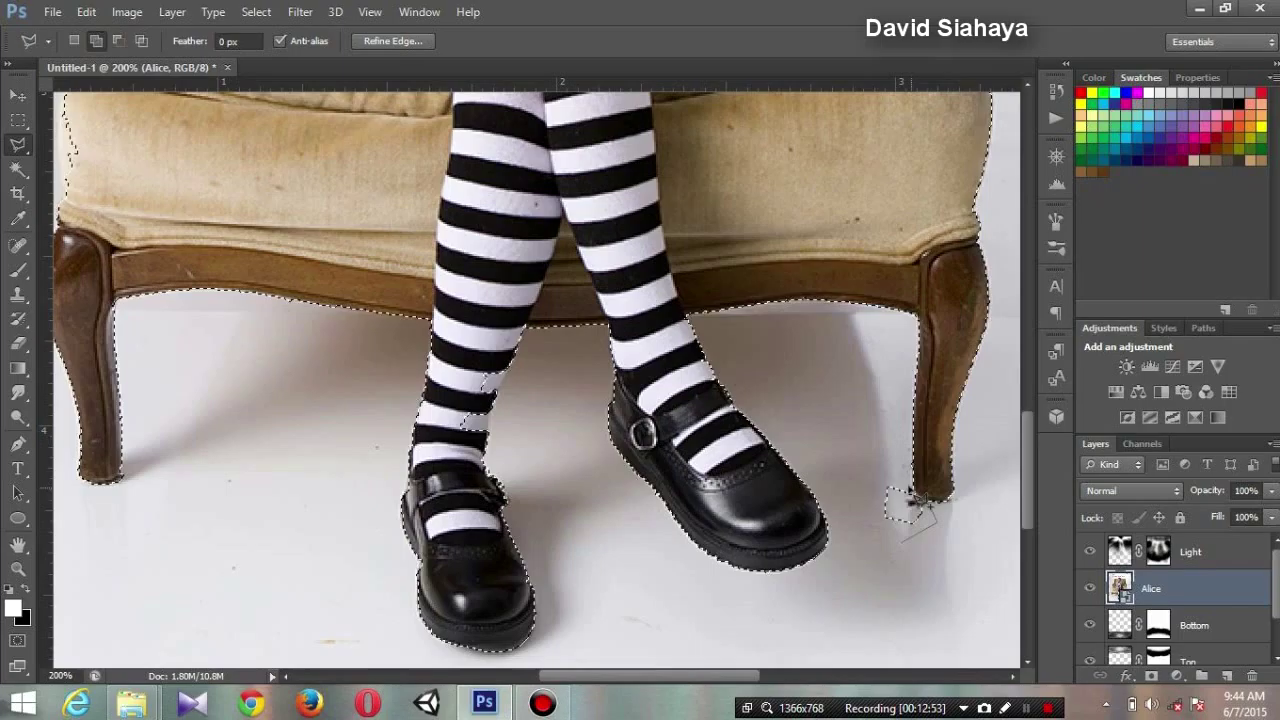
scroll(537, 370, "left", 3)
scroll(537, 370, "left", 1)
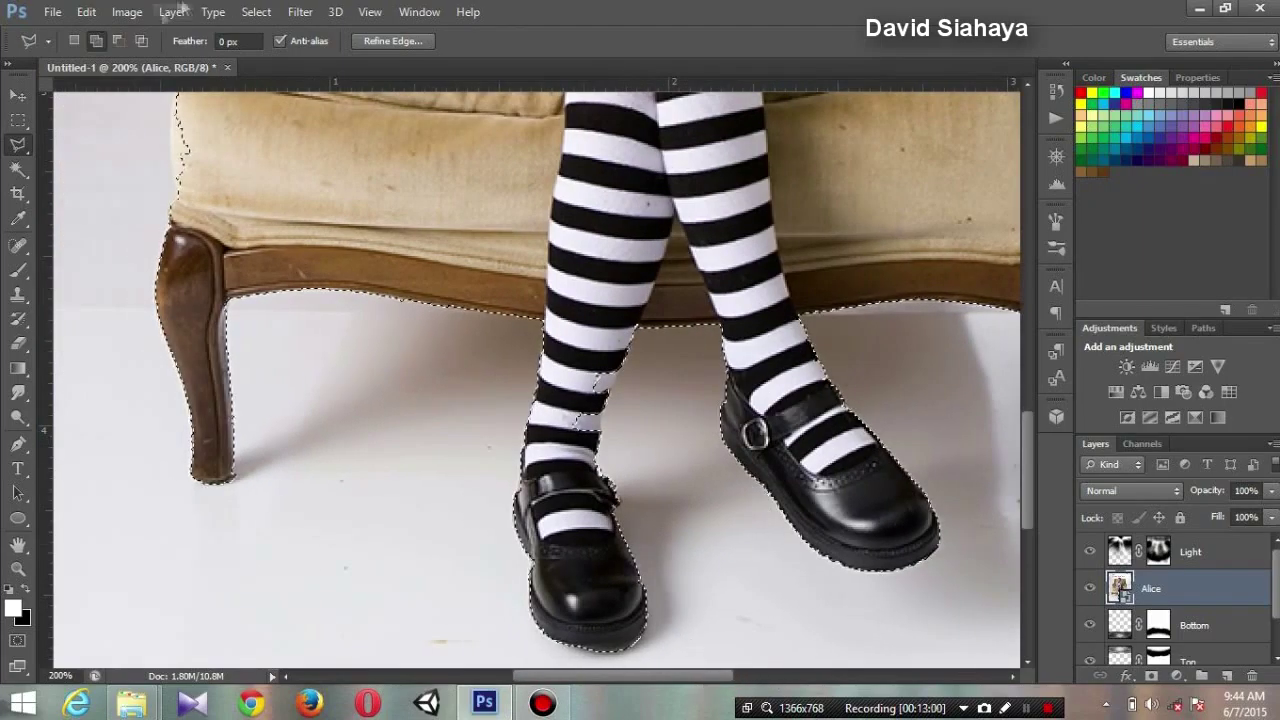
left_click(598, 425, "alt")
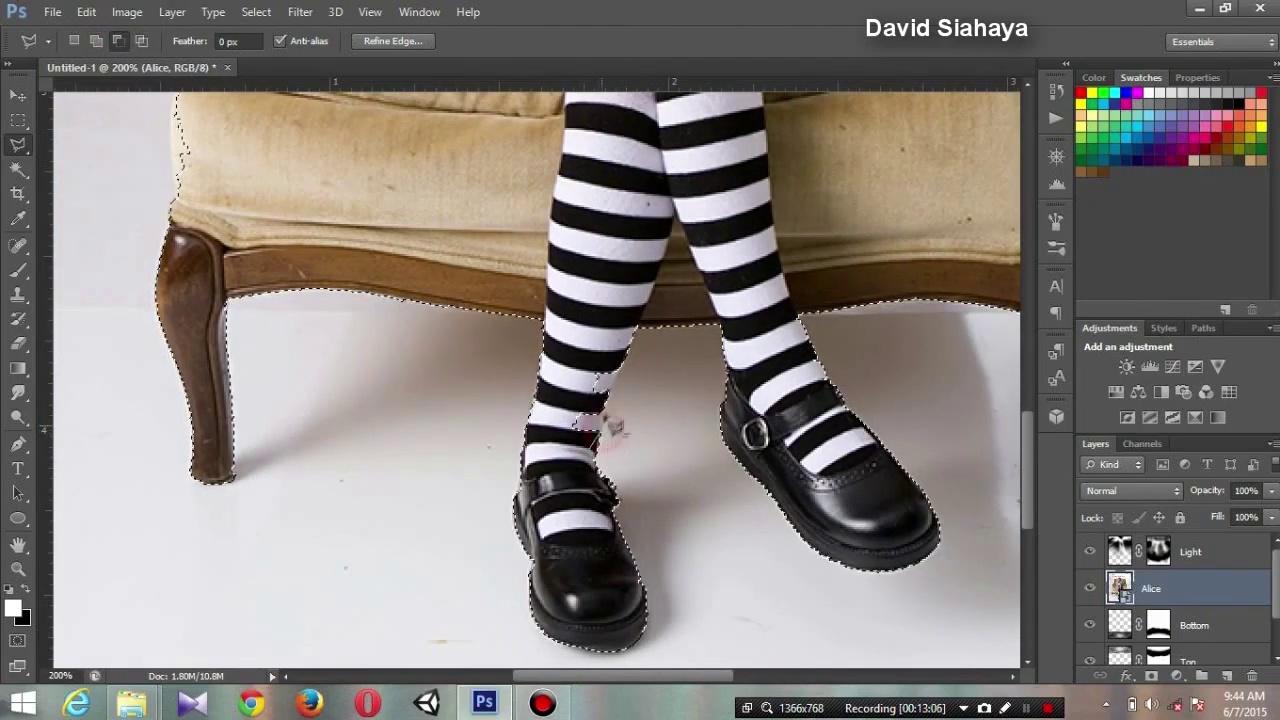
left_click(606, 402)
left_click(610, 378)
double_click(634, 355)
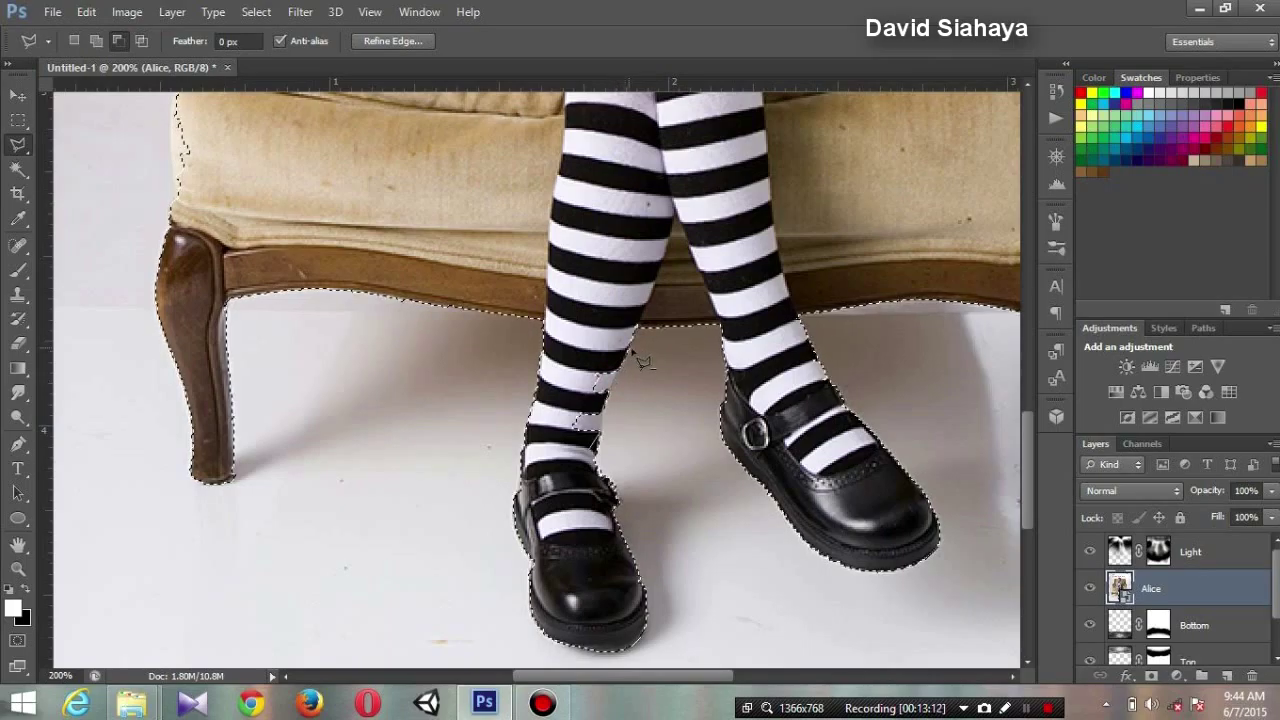
left_click(560, 440)
left_click(640, 315)
left_click(560, 443)
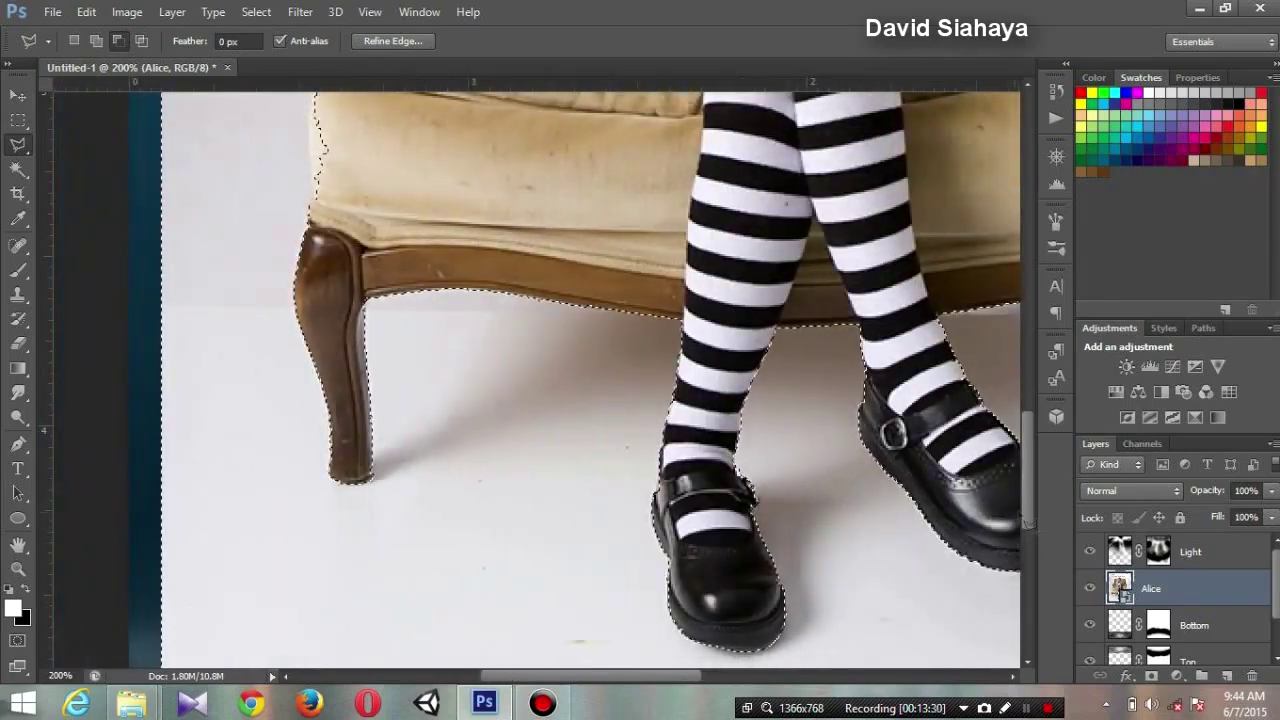
Step: Trace the chair's left edge, armrest, top and right edge to complete the outline
left_click_drag(1028, 510, 1028, 446)
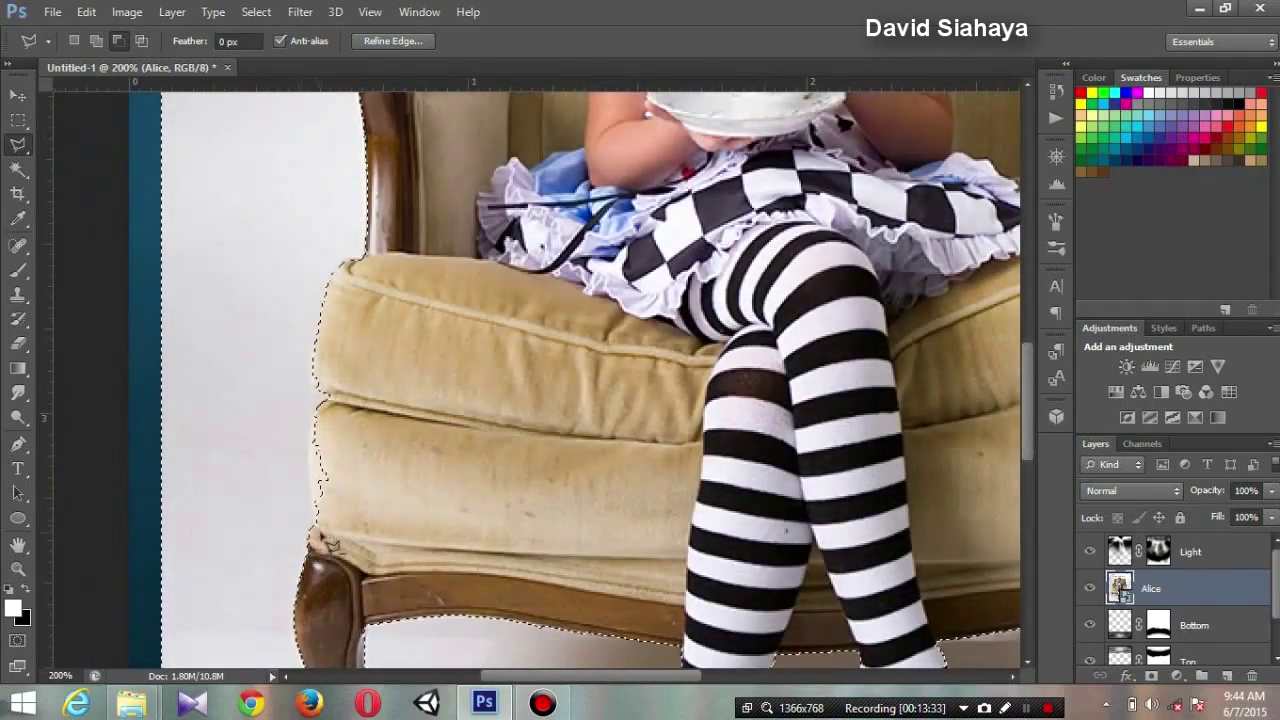
left_click(318, 420)
left_click(400, 443)
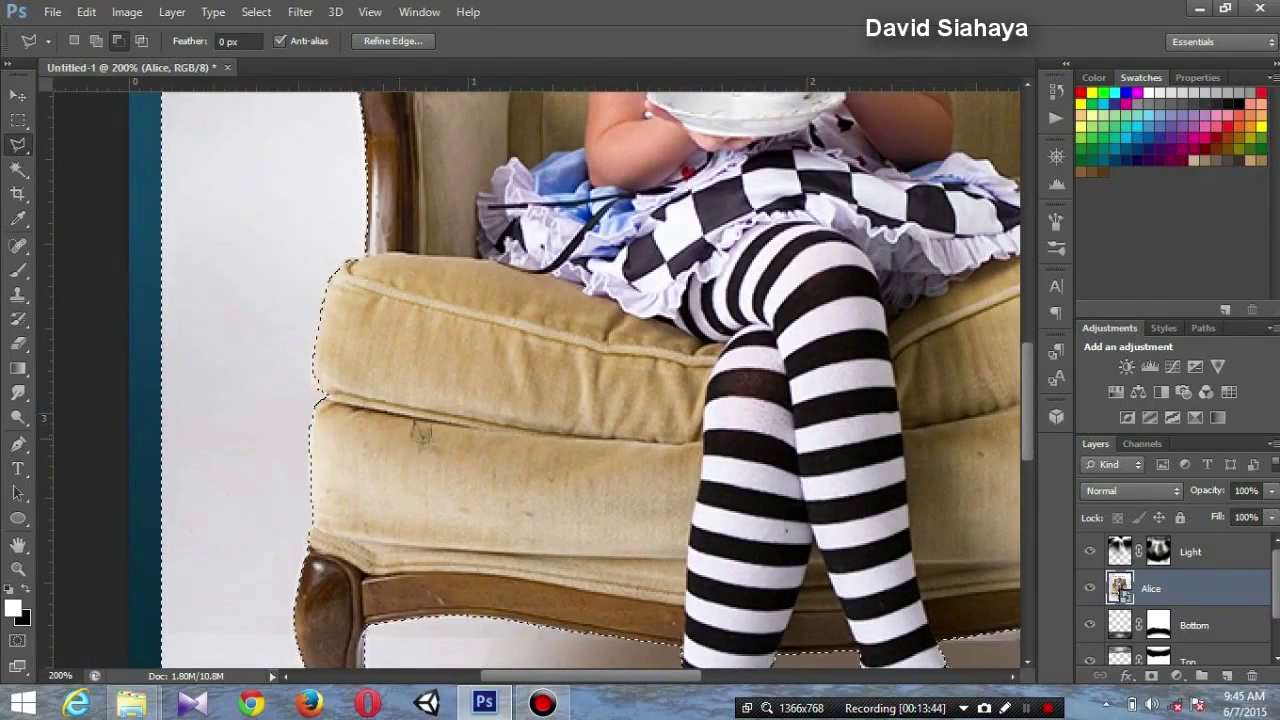
key("BackSpace")
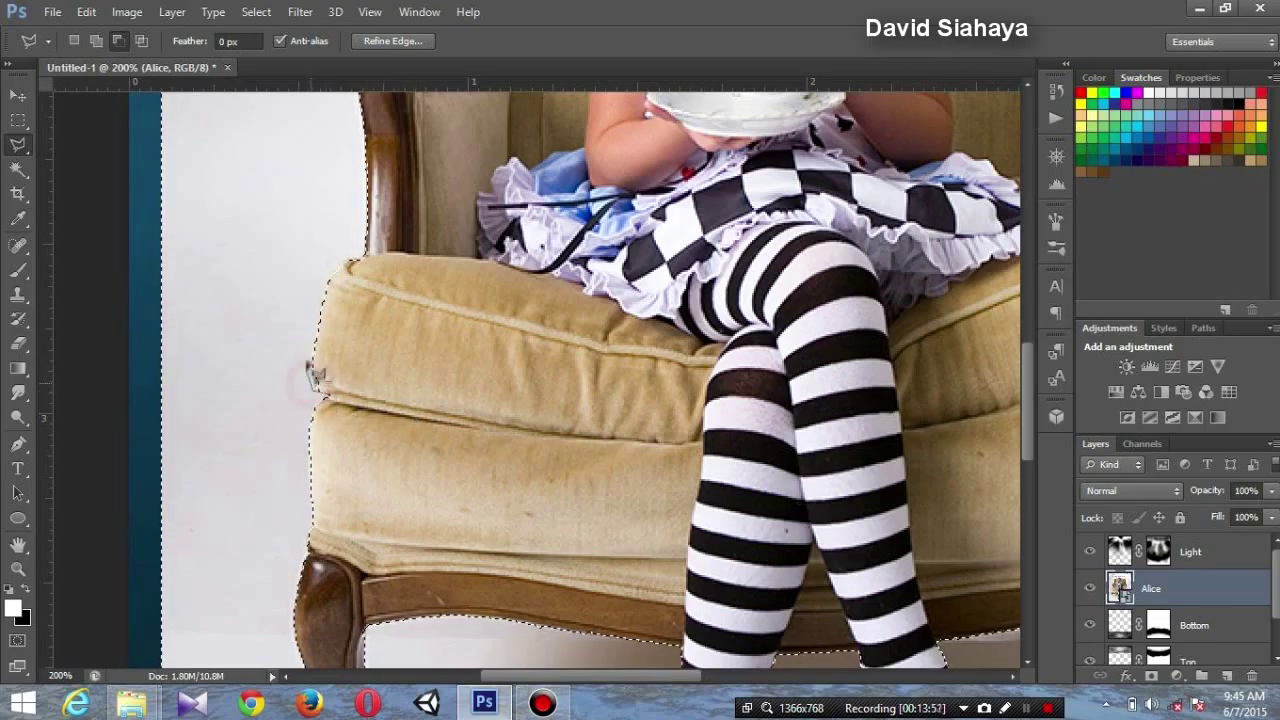
left_click(325, 270)
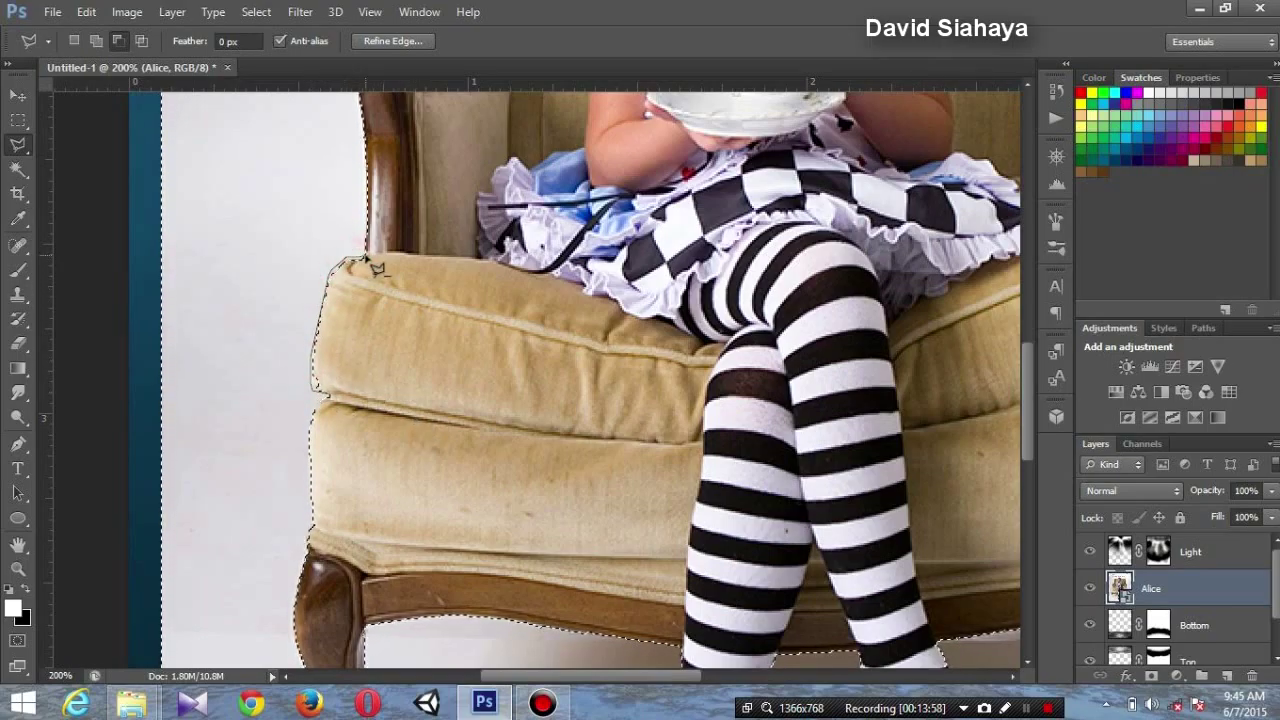
left_click_drag(1026, 455, 1026, 365)
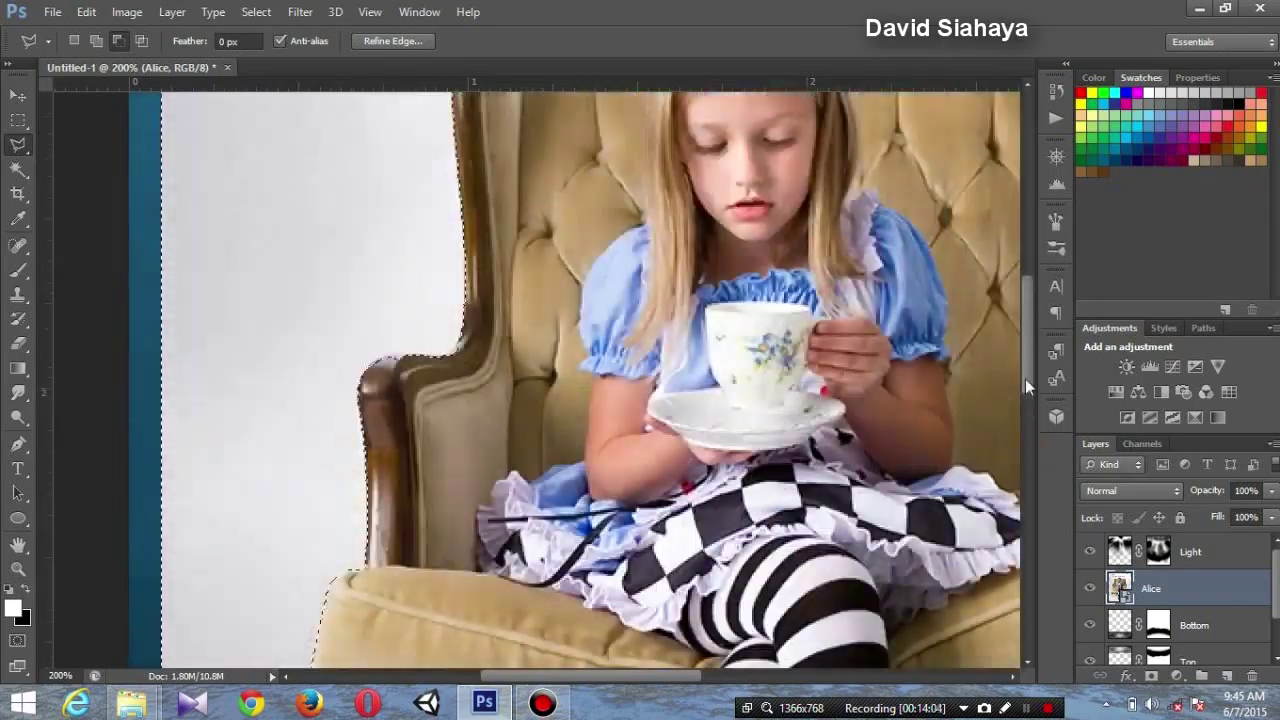
left_click(366, 398)
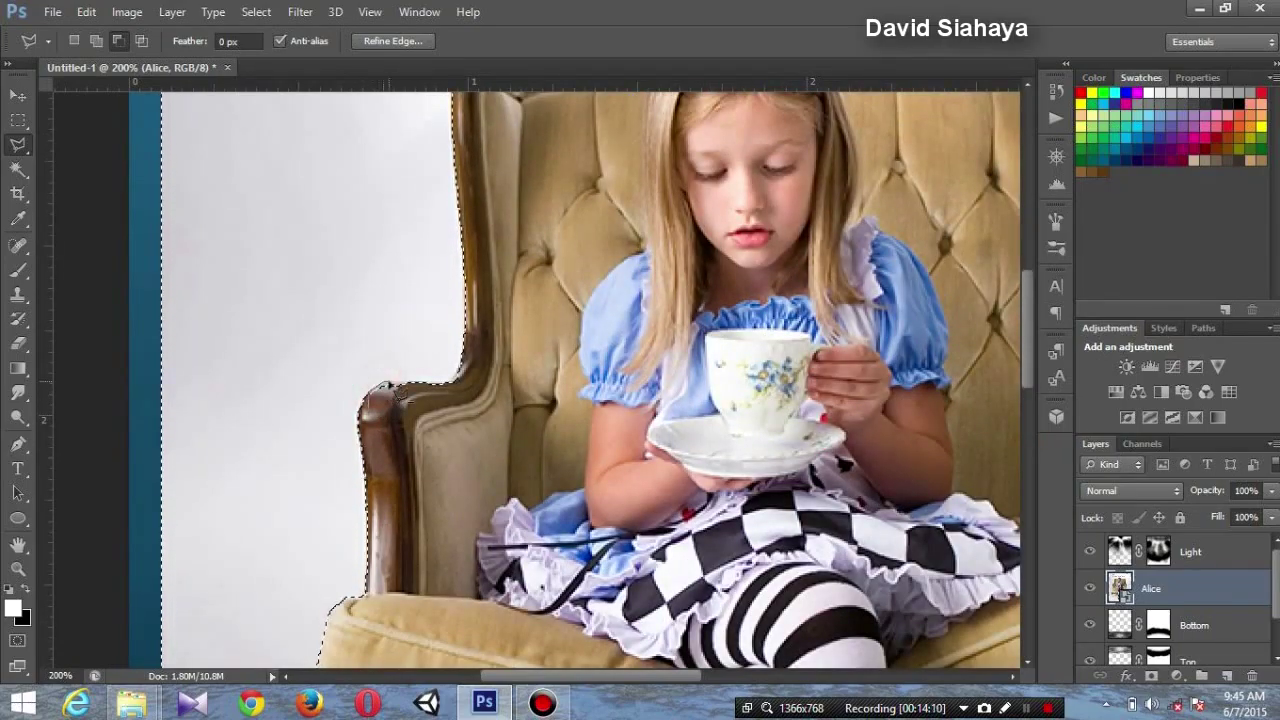
left_click_drag(1027, 362, 1034, 314)
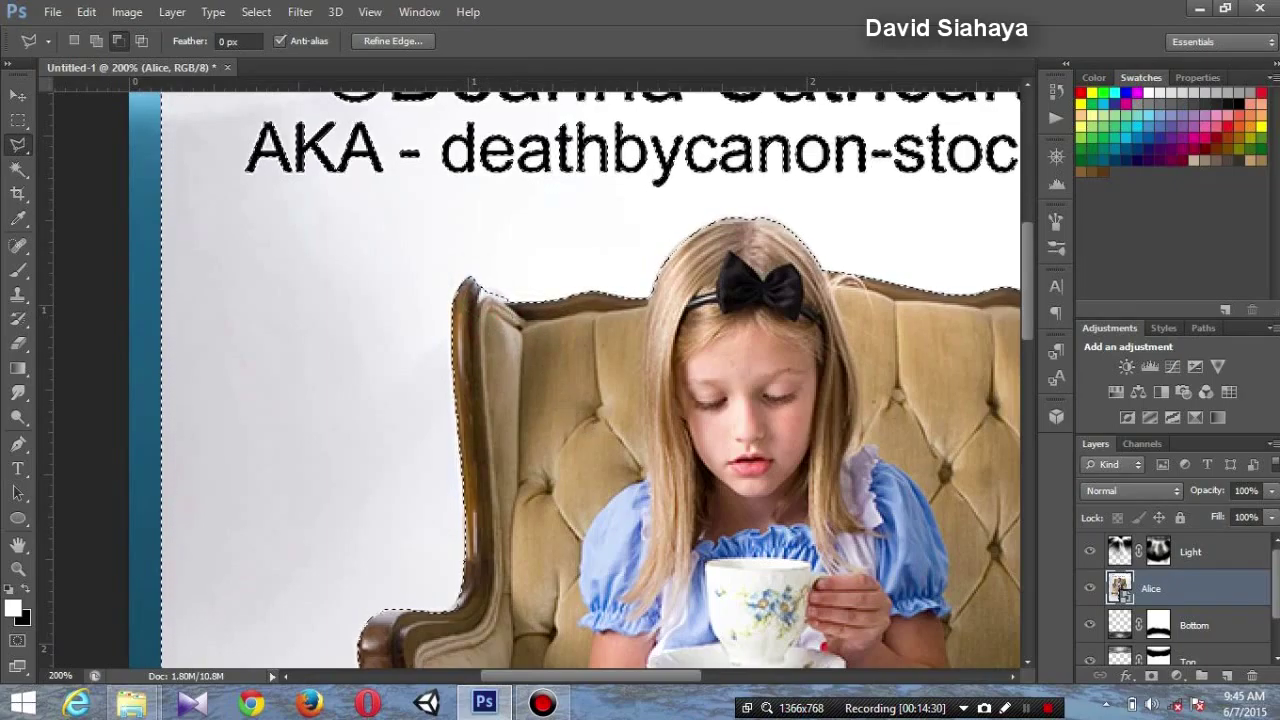
scroll(898, 308, "right", 5)
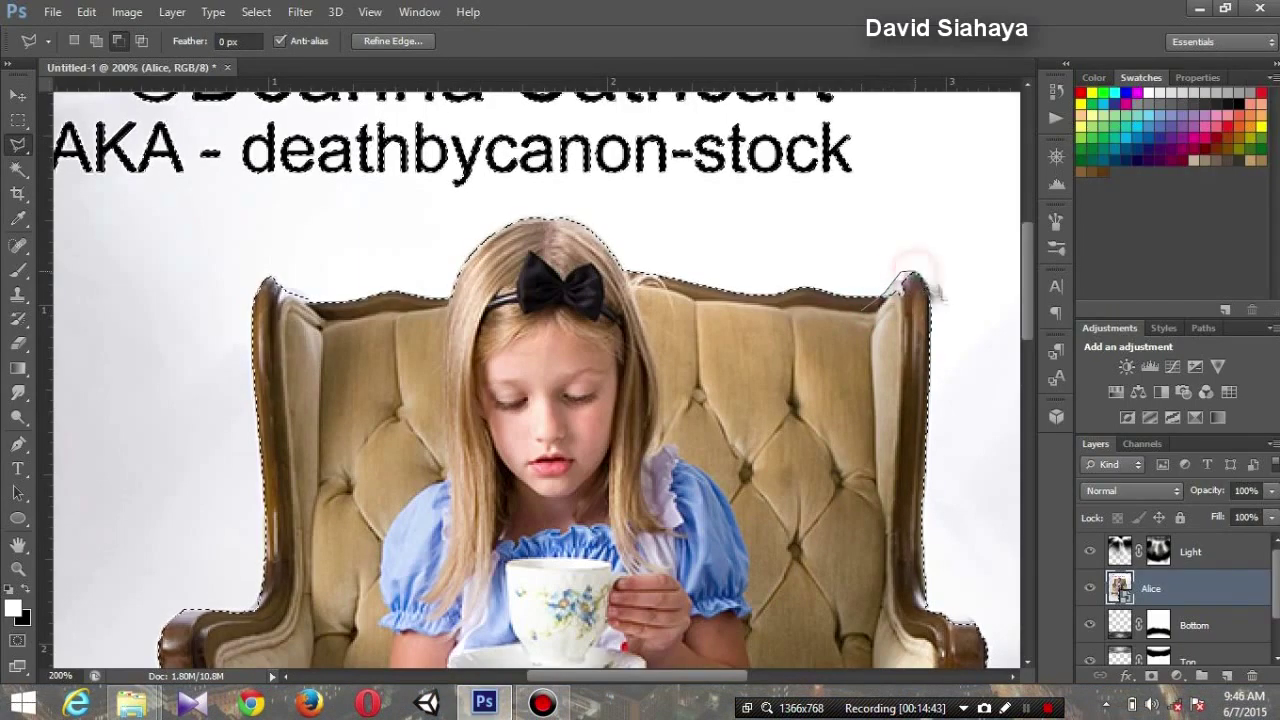
left_click(273, 278)
left_click_drag(1025, 323, 1027, 358)
left_click(955, 415)
scroll(955, 415, "down", 3)
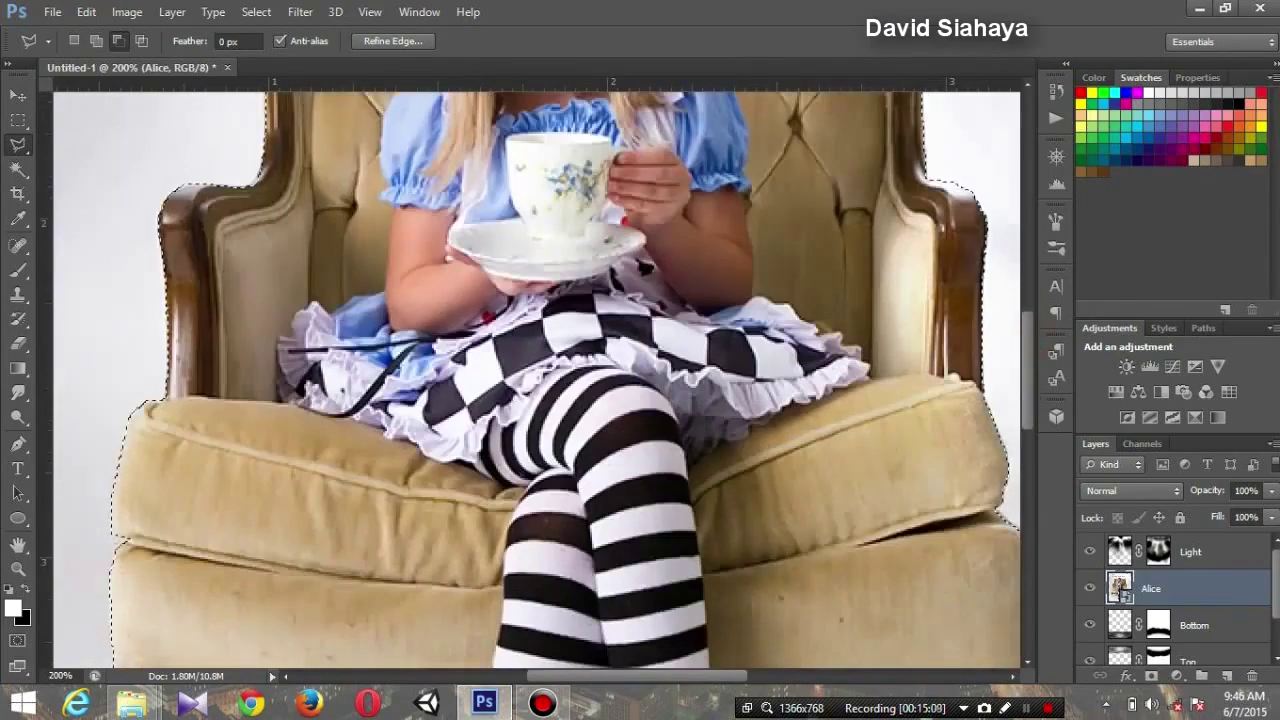
left_click_drag(720, 683, 757, 683)
left_click_drag(1027, 400, 1025, 505)
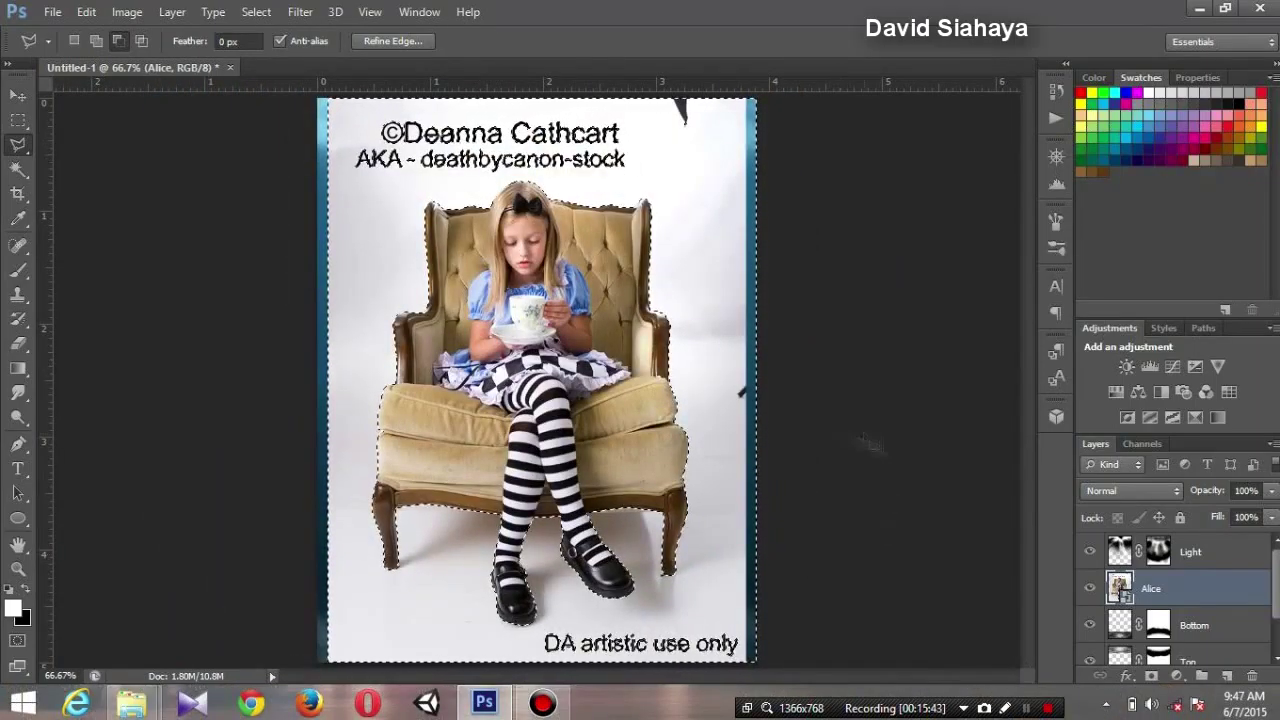
Step: Invert the selection, copy the girl and chair to Layer 2, and delete the Alice layer
right_click(664, 285)
left_click(690, 320)
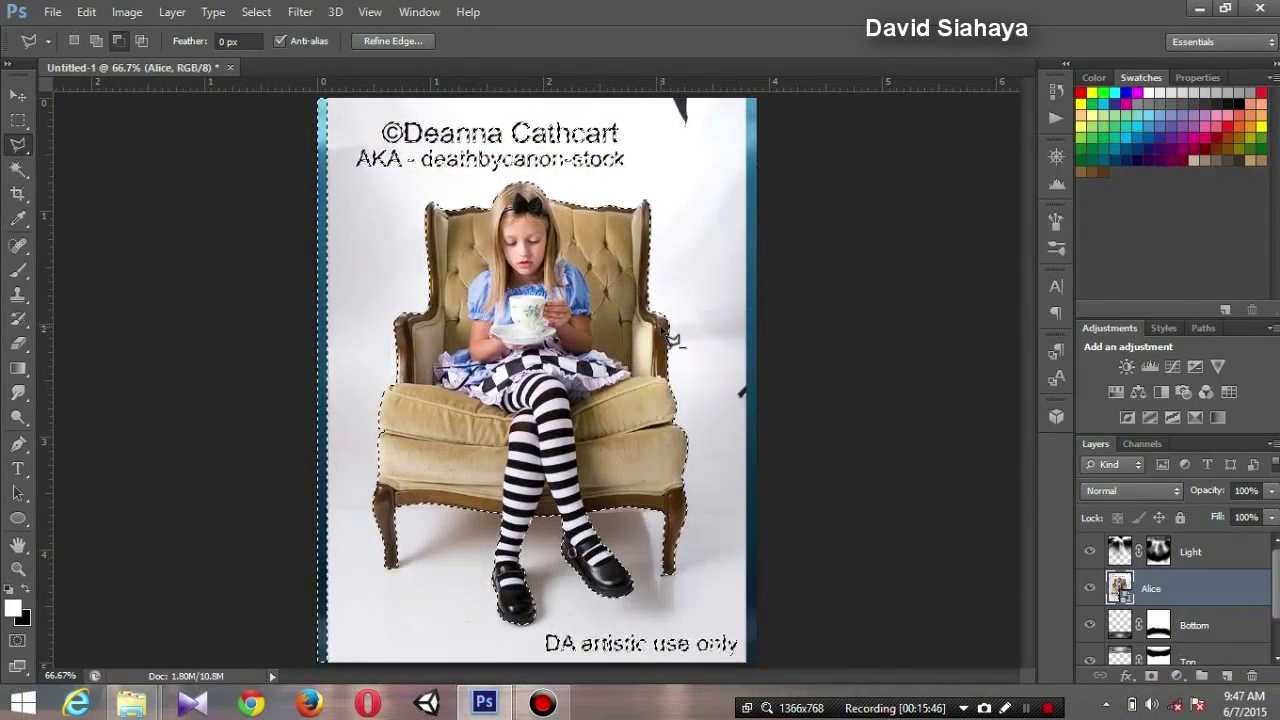
key("ctrl+j")
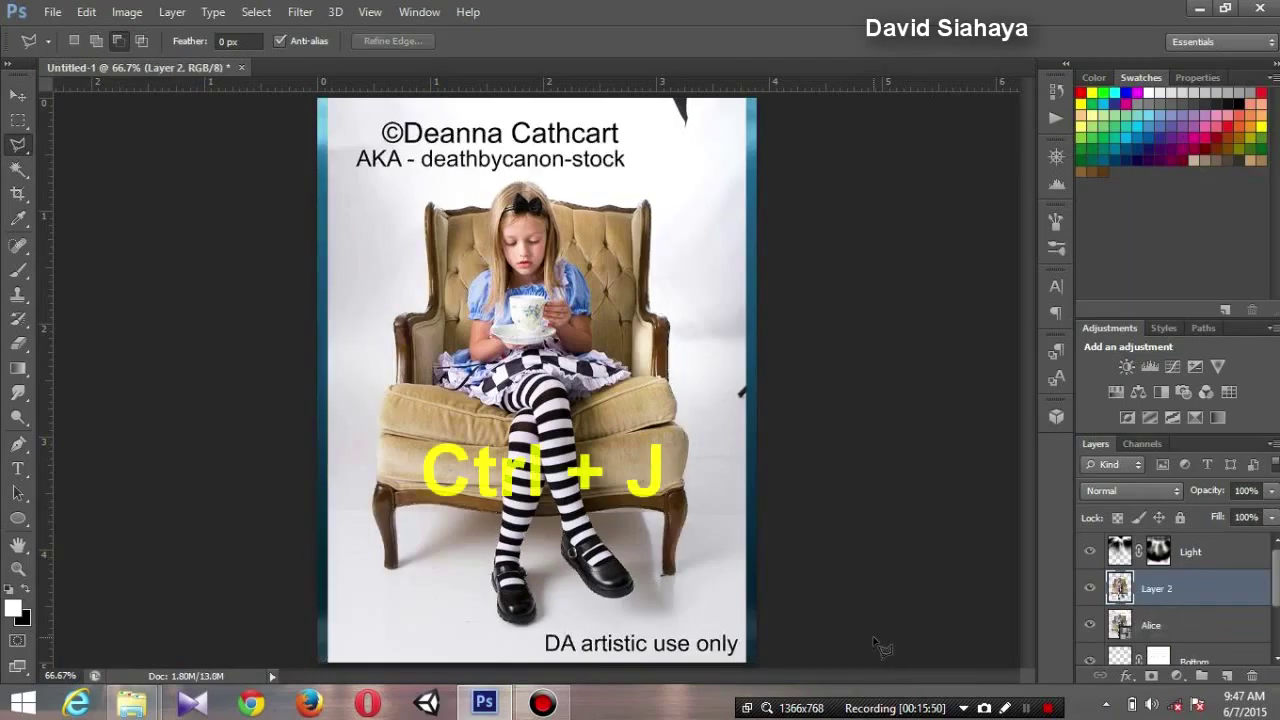
left_click(1091, 625)
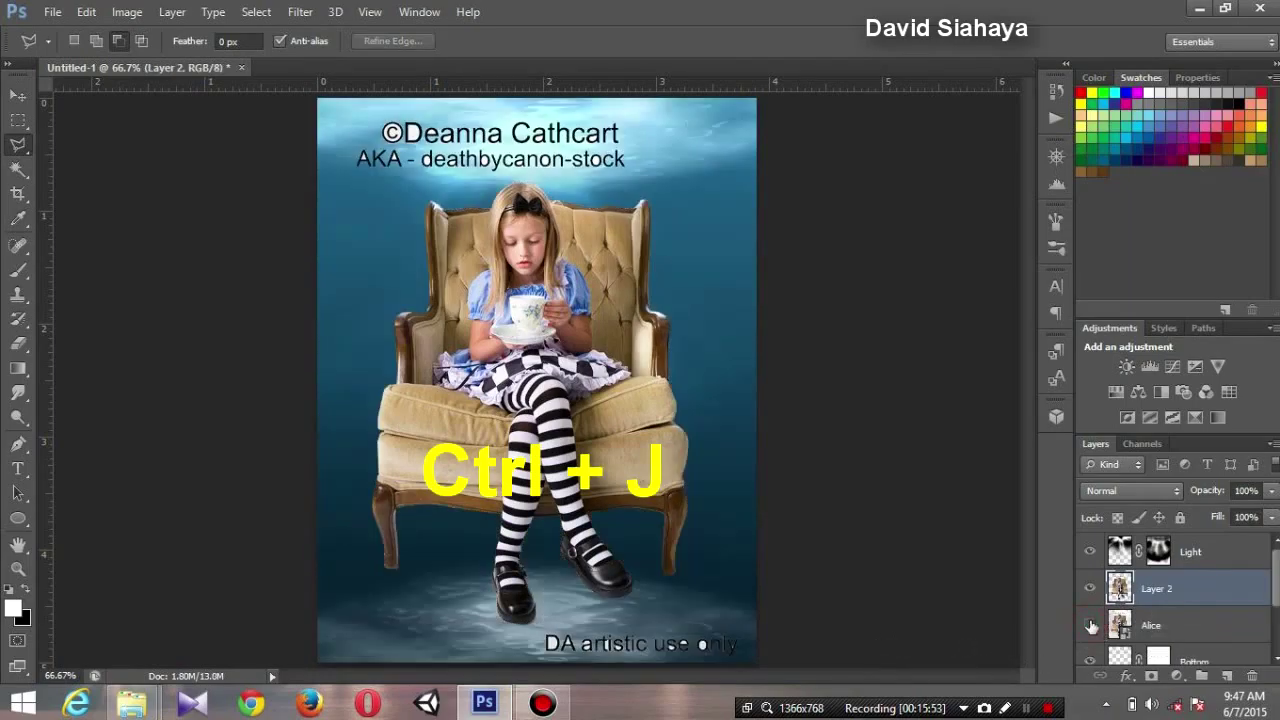
left_click_drag(1150, 625, 1253, 679)
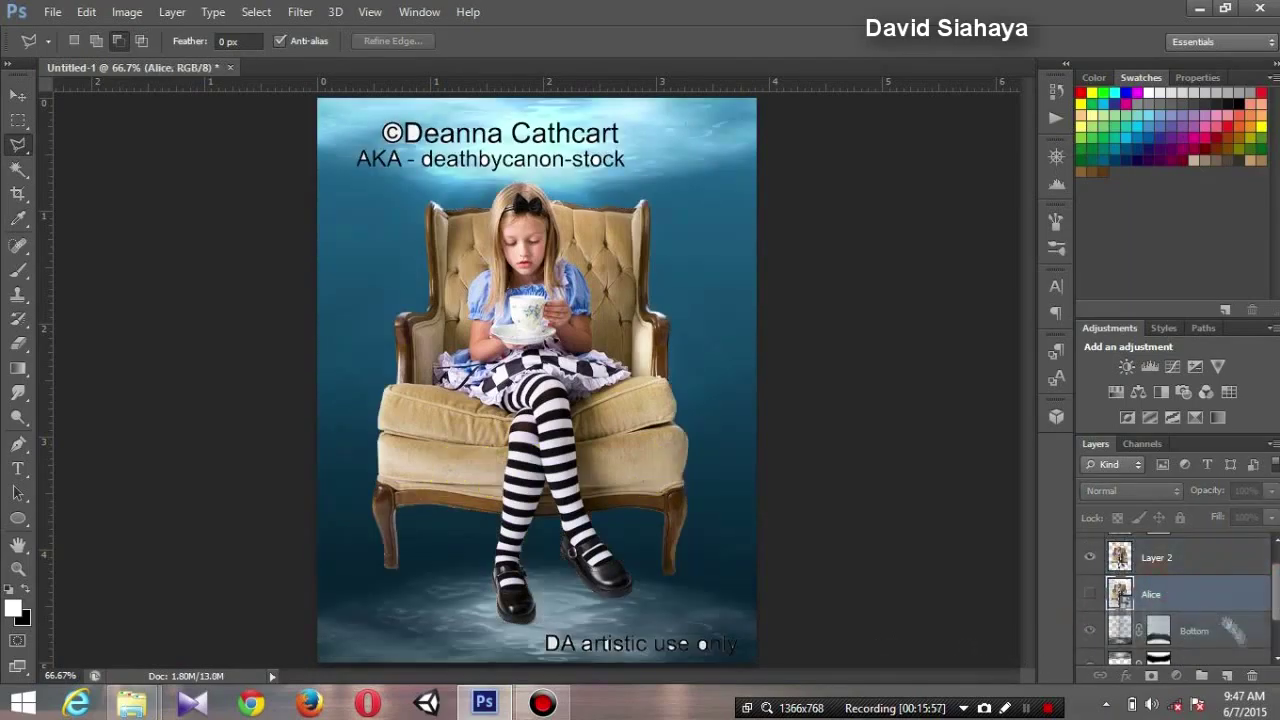
left_click_drag(1253, 679, 1253, 679)
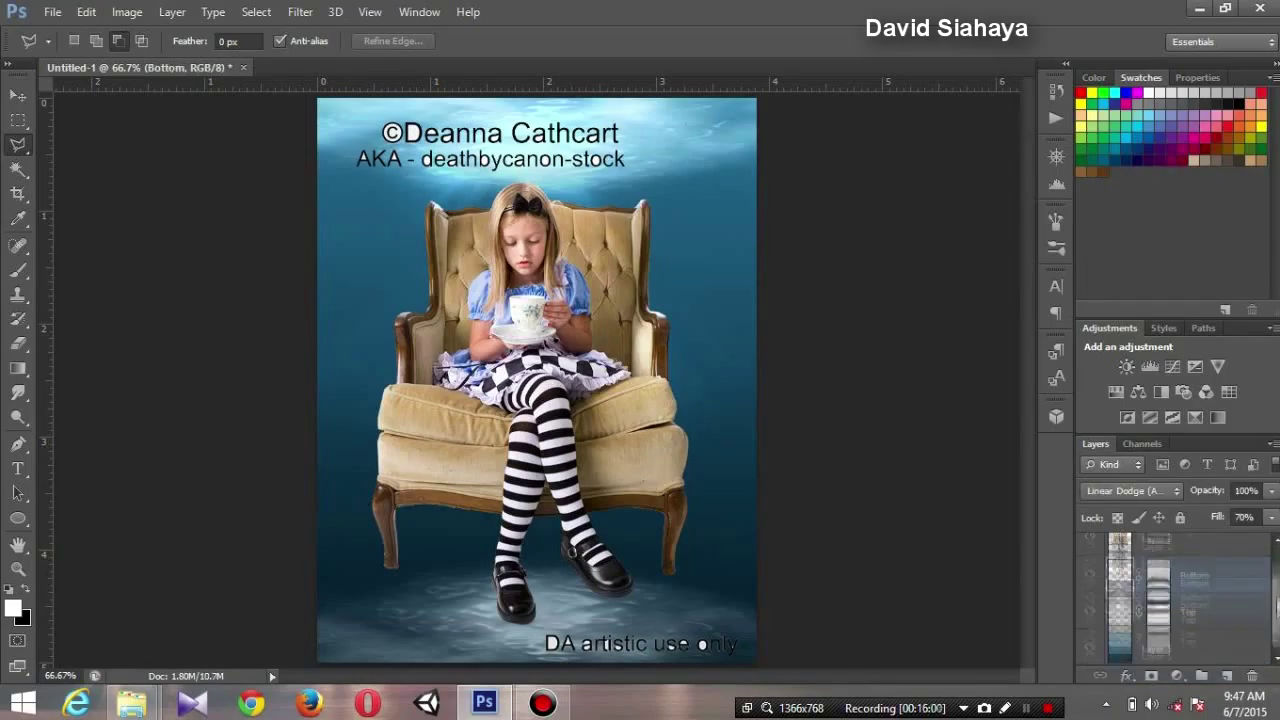
Step: Rename Layer 2, the cut-out girl, to Model
left_click(1153, 587)
type("Mode")
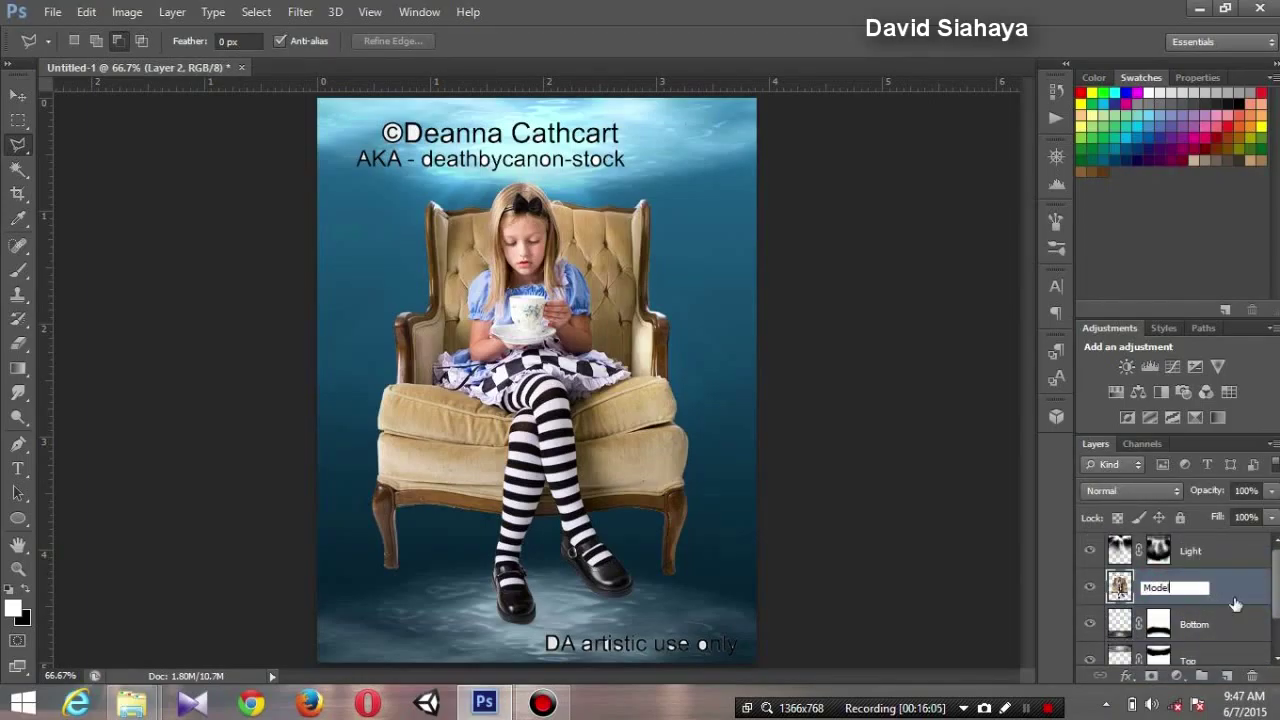
type("l")
key("Return")
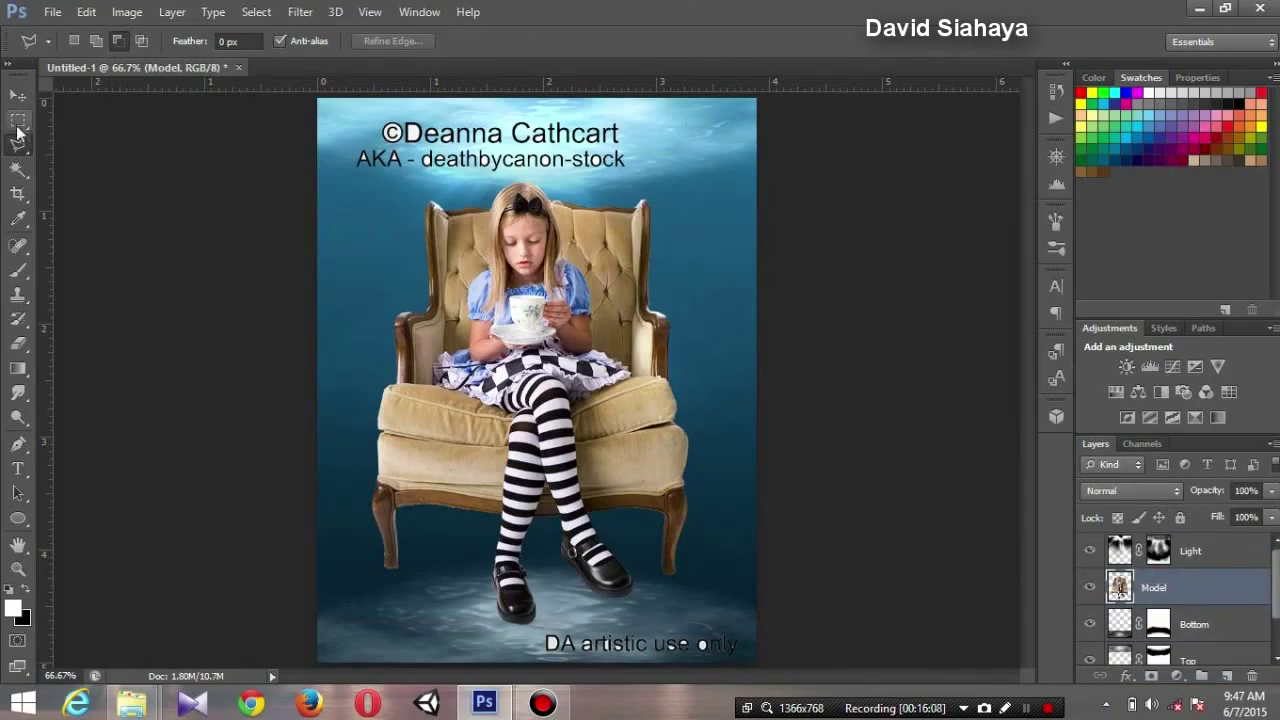
Step: Delete the watermark text from the top and bottom of the image with rectangular selections
left_click(18, 121)
left_click_drag(326, 104, 682, 174)
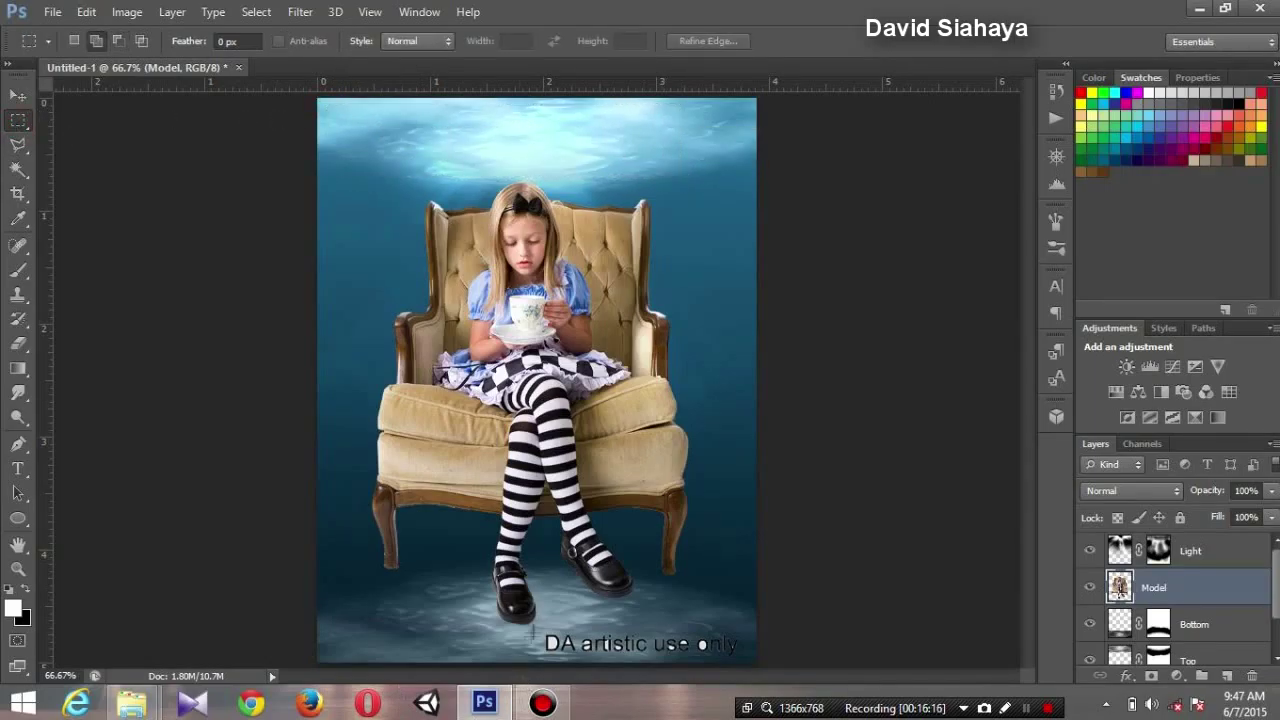
left_click_drag(528, 614, 795, 670)
left_click(496, 483)
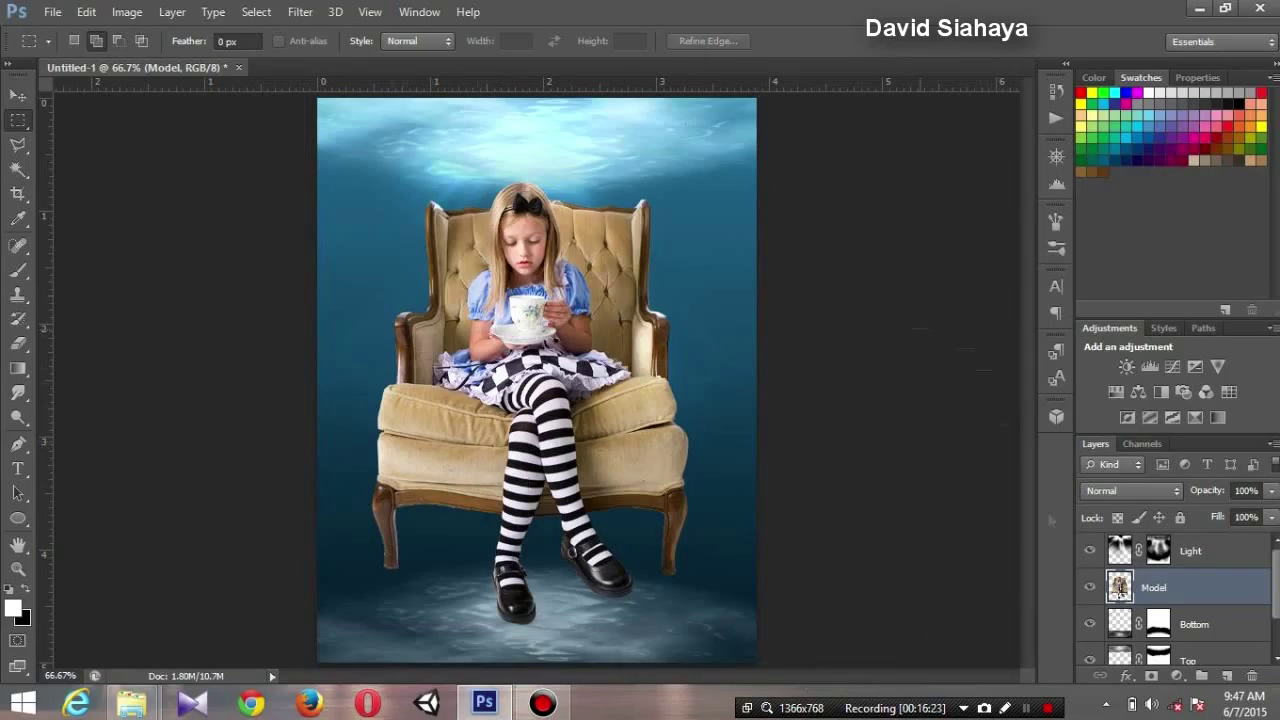
scroll(1267, 567, "up", 2)
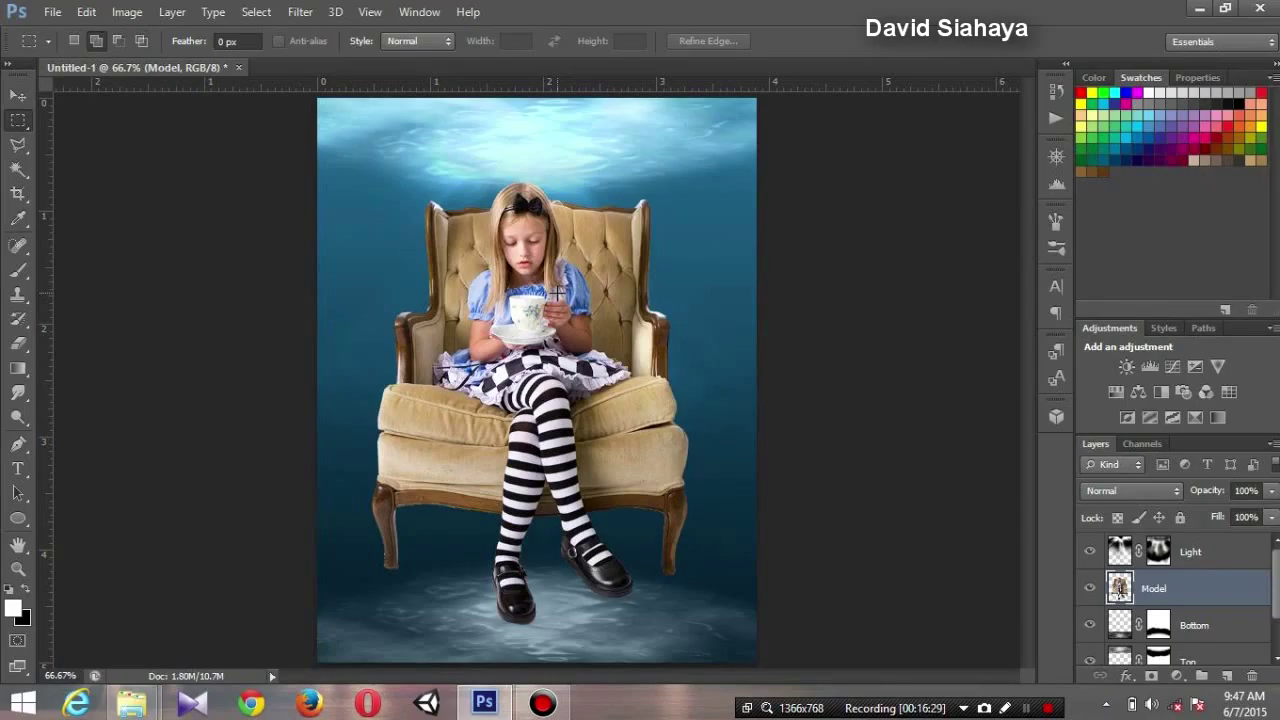
left_click(18, 94)
Step: Scale the girl and armchair down to about 82% and seat them centred on the seabed
left_click_drag(625, 226, 625, 263)
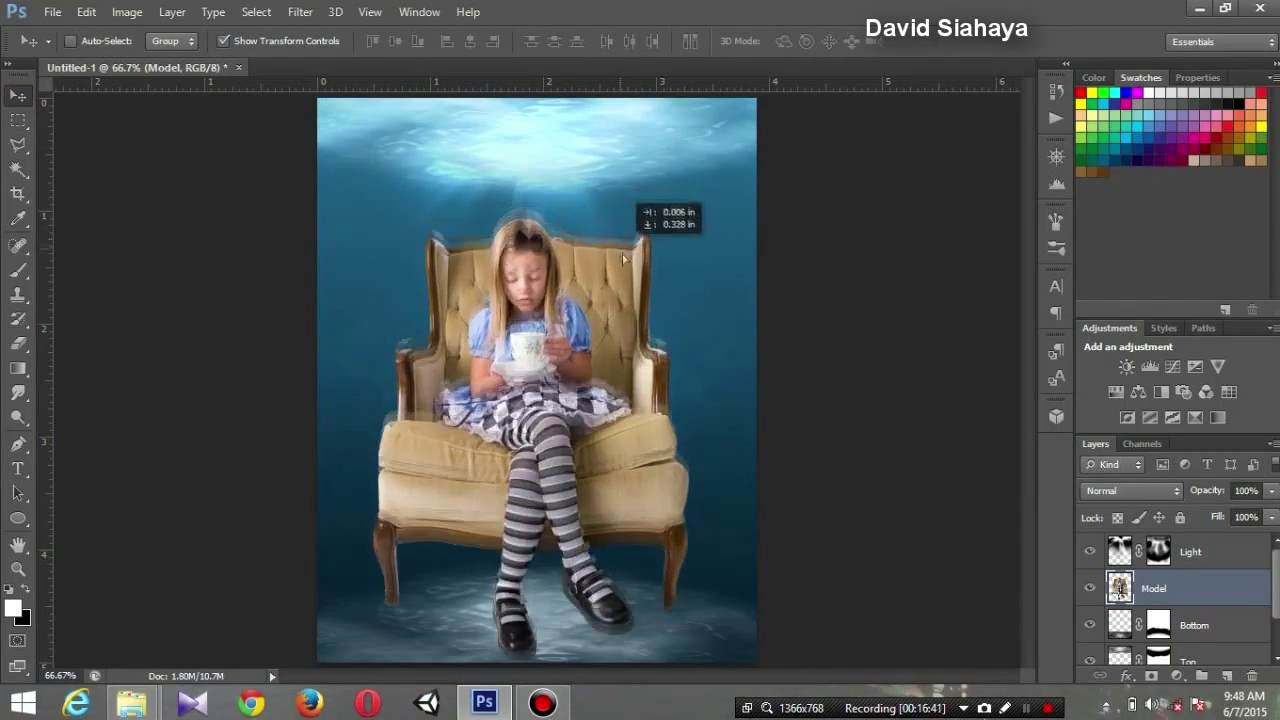
mouse_move(745, 140)
left_mouse_down()
mouse_move(597, 412)
mouse_move(664, 248)
left_mouse_up()
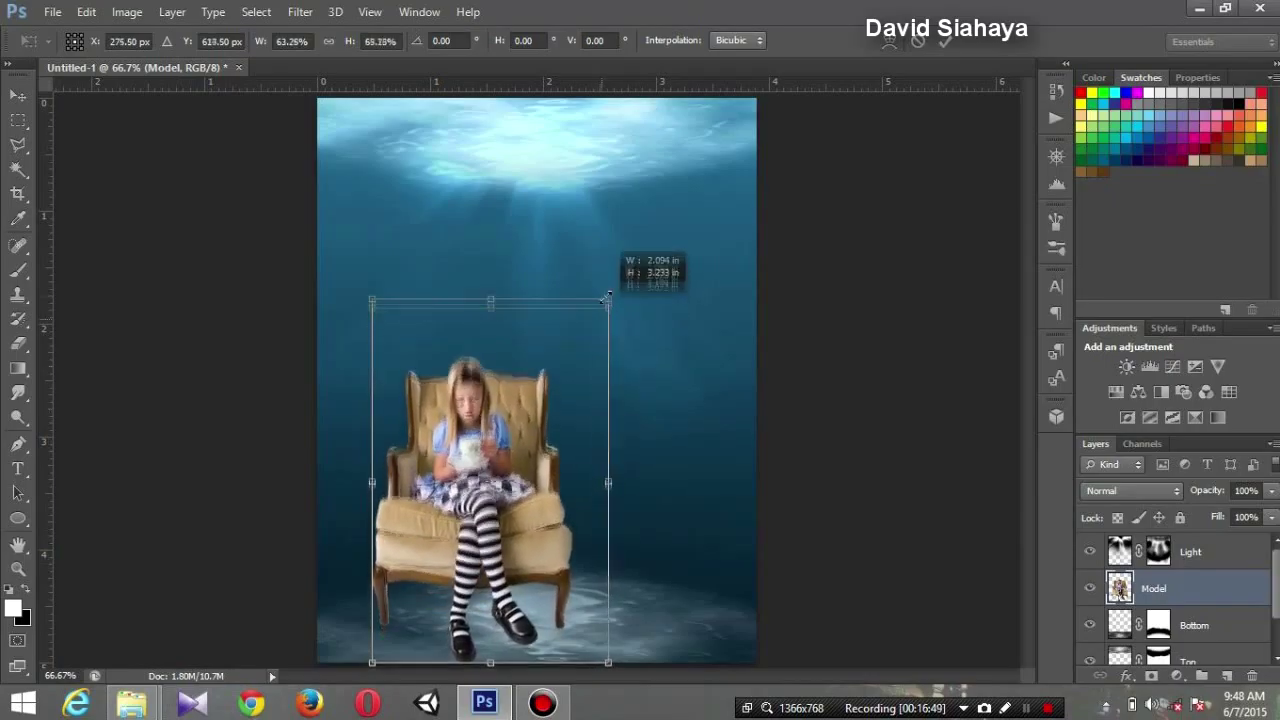
left_click_drag(548, 432, 584, 416)
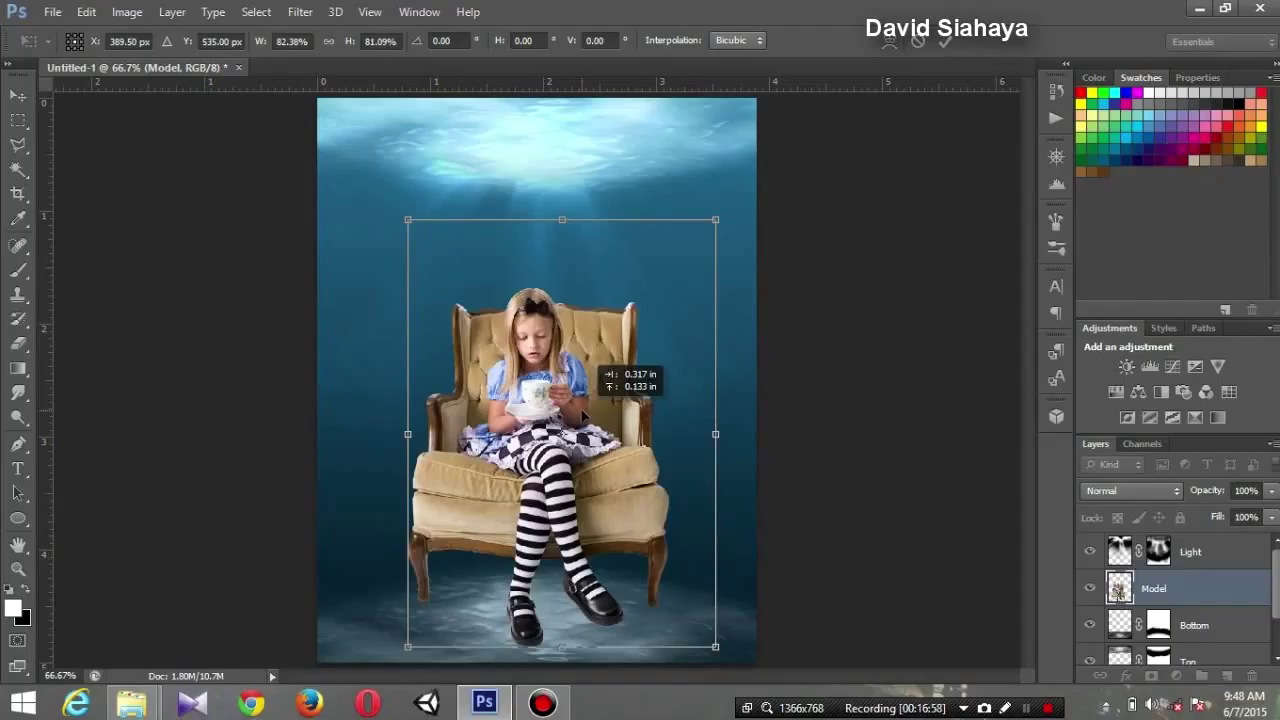
left_click_drag(583, 415, 579, 422)
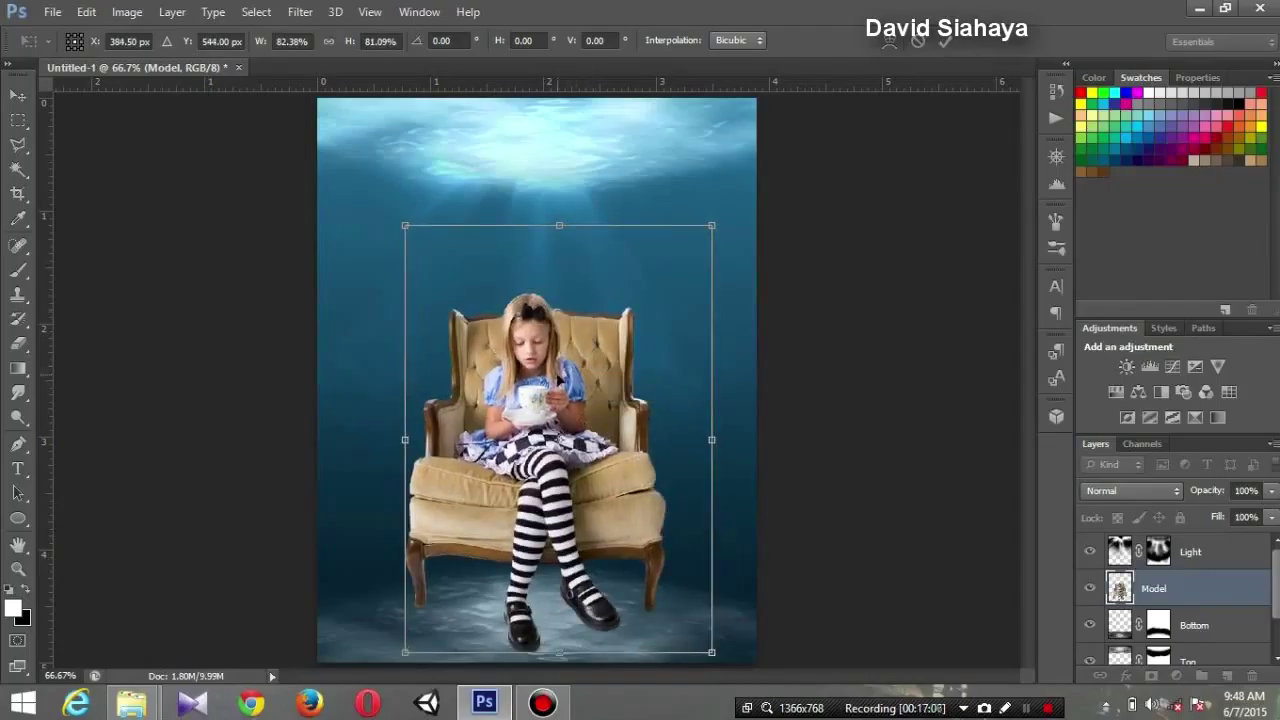
key("Return")
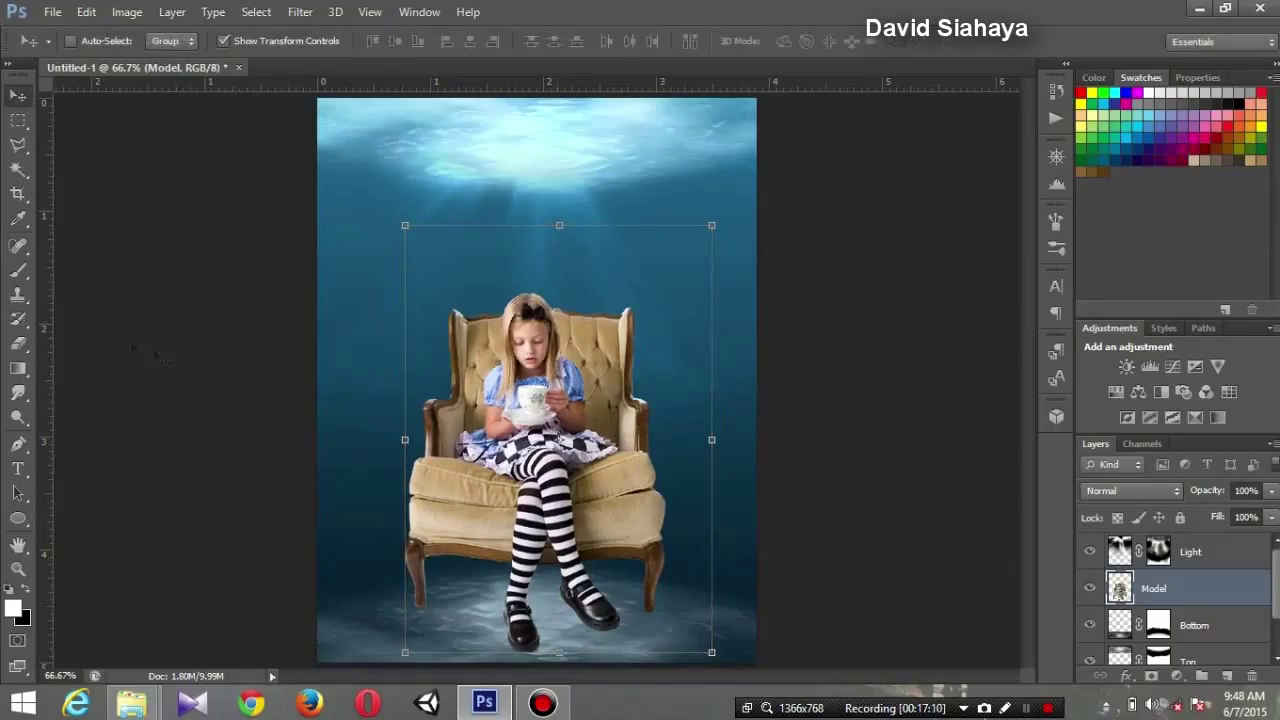
Step: Set up the Burn tool on Midtones at 70% exposure with a soft round 30 px brush
left_click(18, 393)
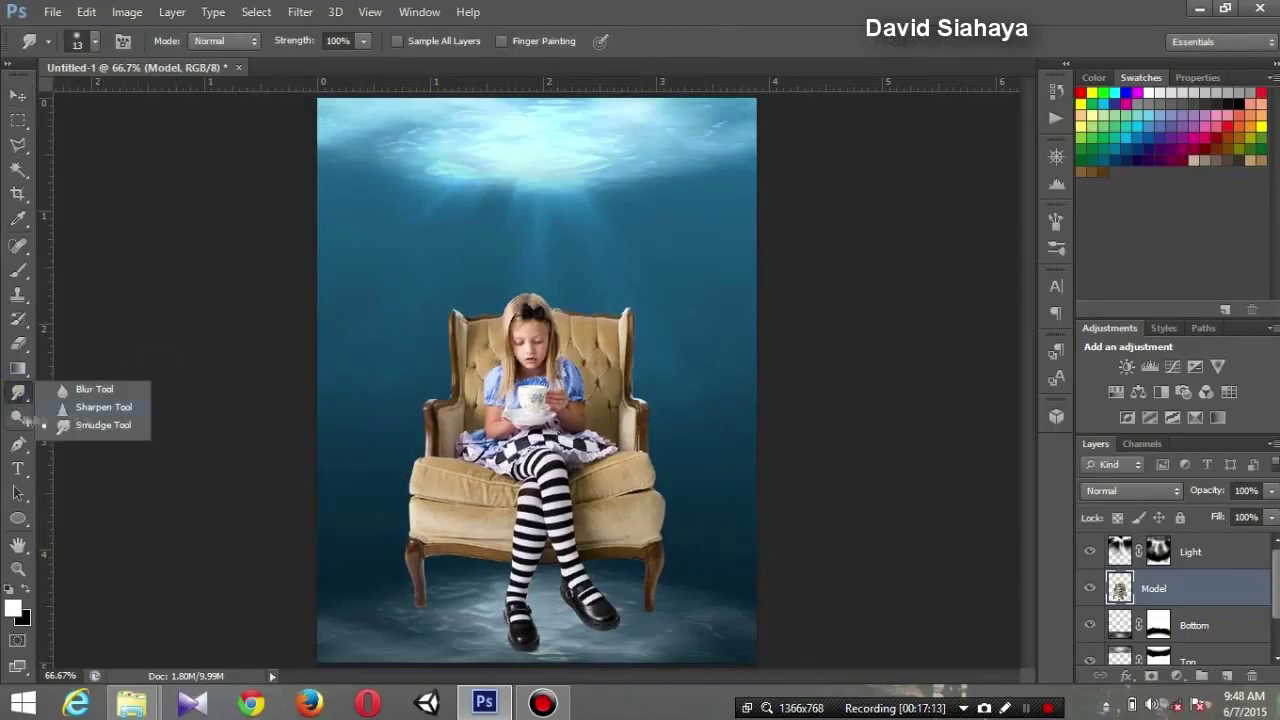
left_click(18, 417)
left_click(132, 434)
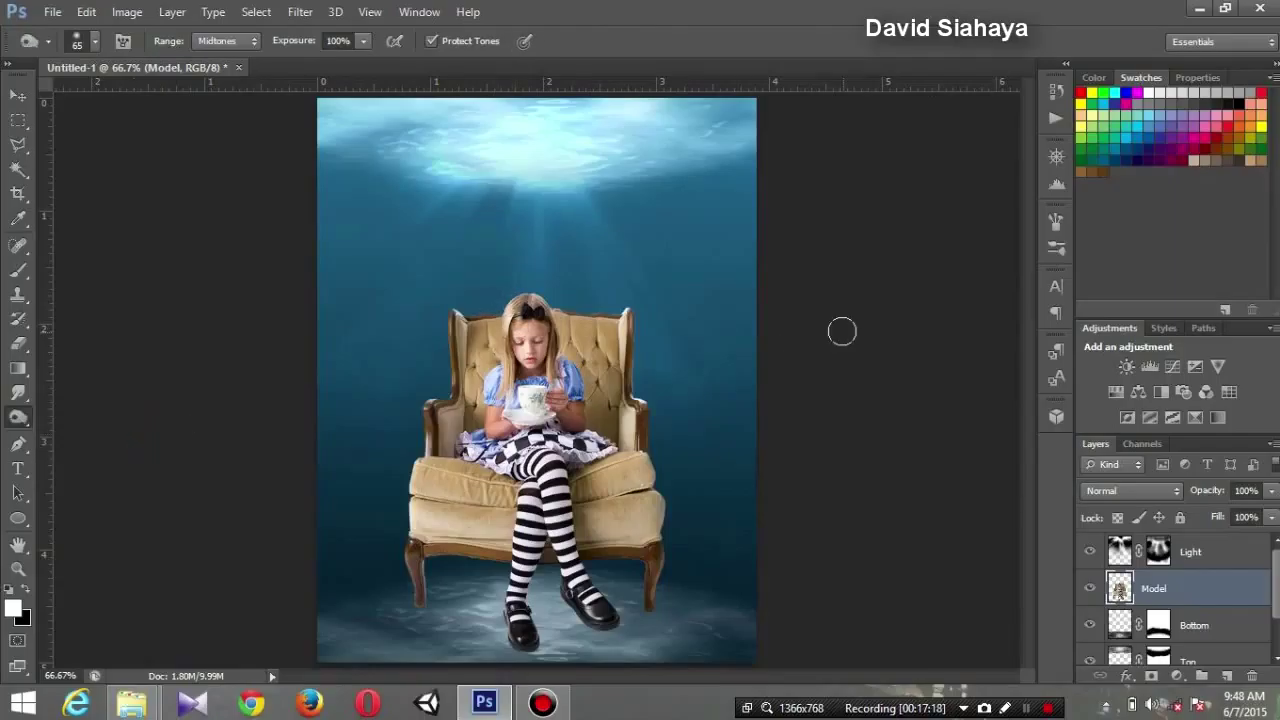
left_click(363, 41)
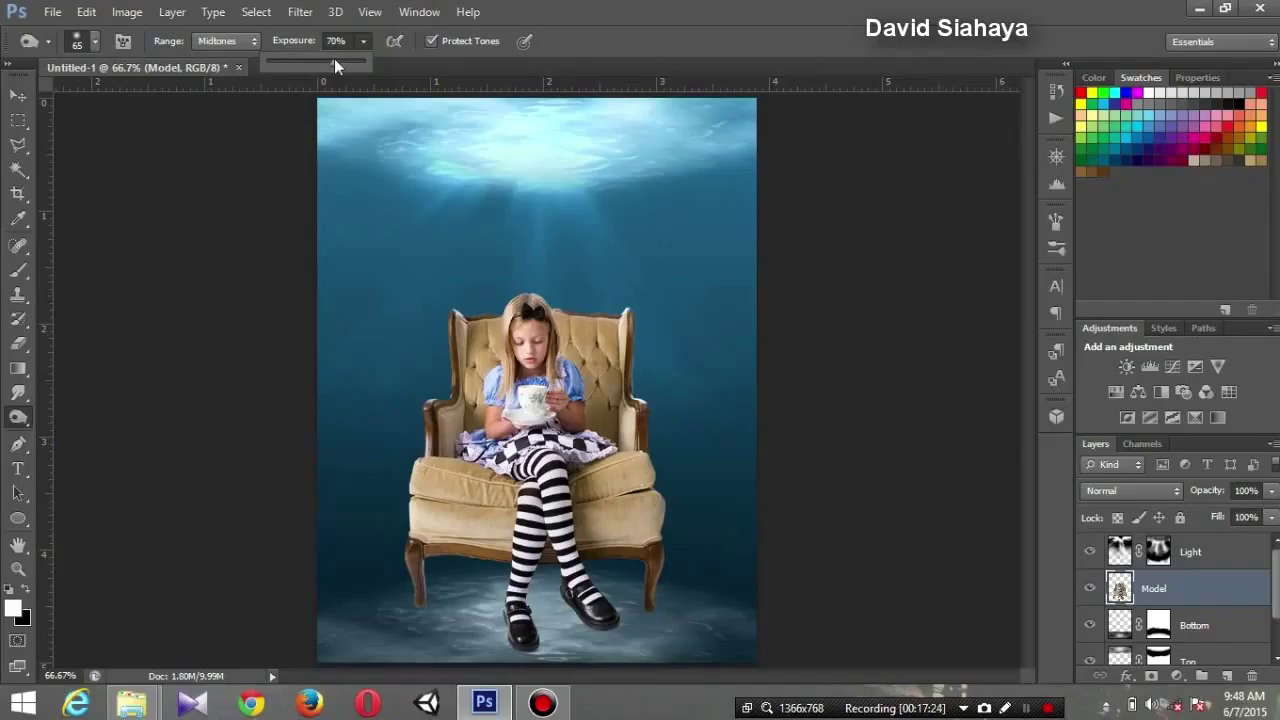
left_click(594, 8)
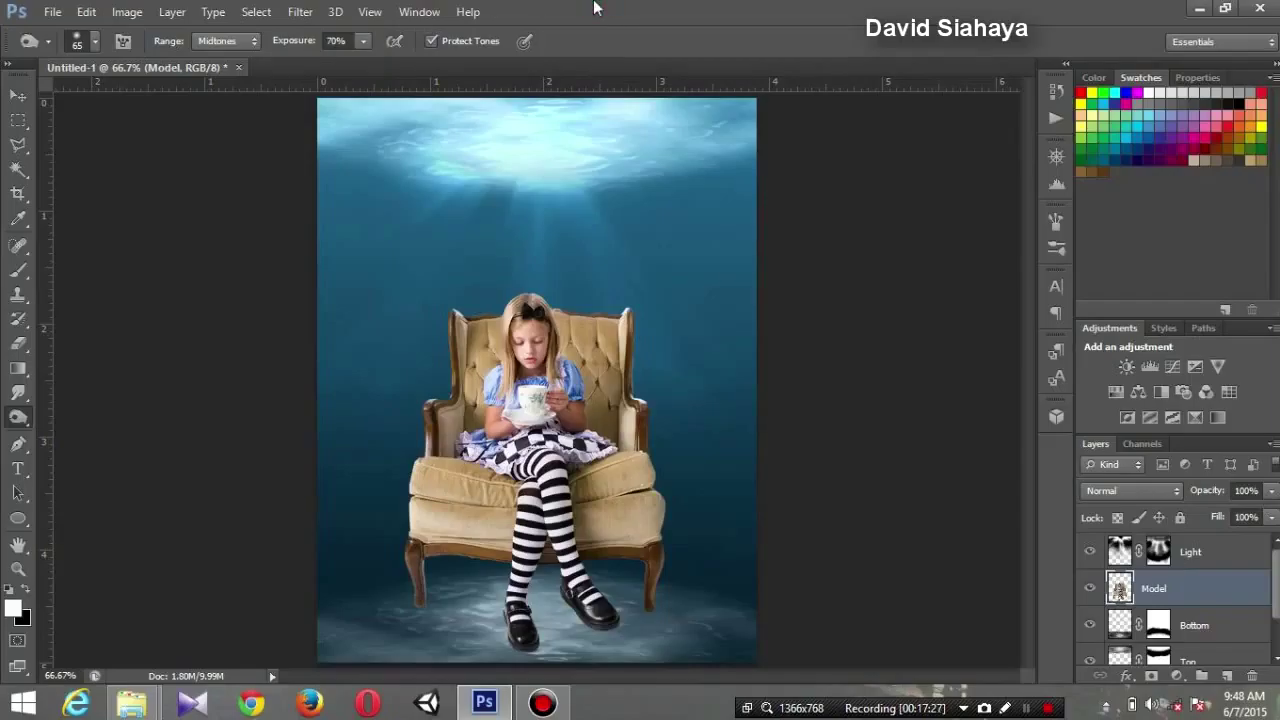
right_click(552, 378)
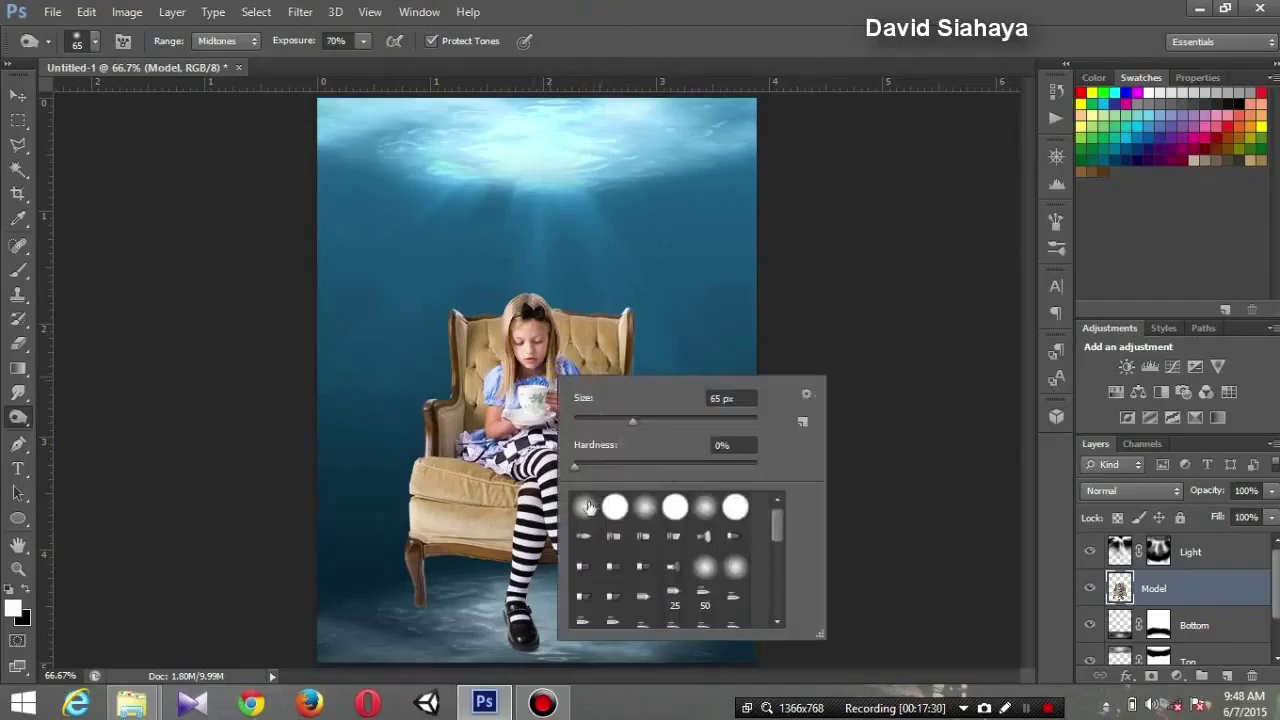
left_click(588, 508)
left_click_drag(634, 420, 616, 424)
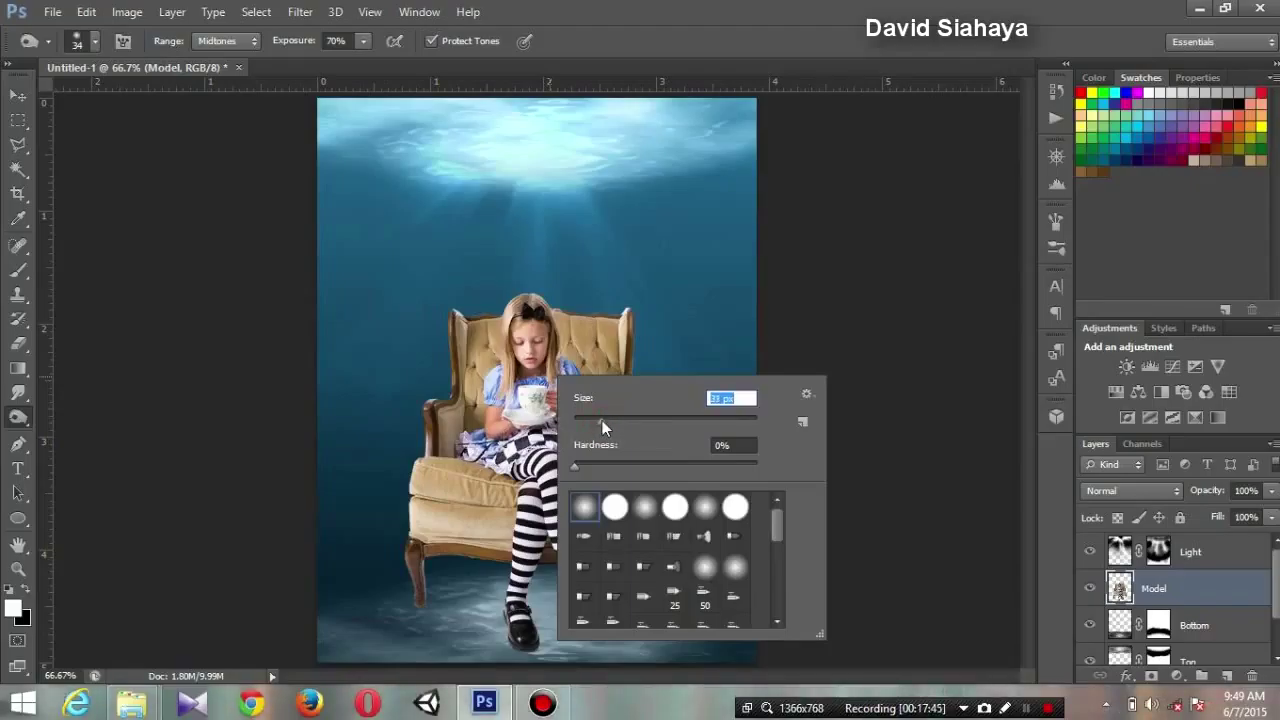
type("30")
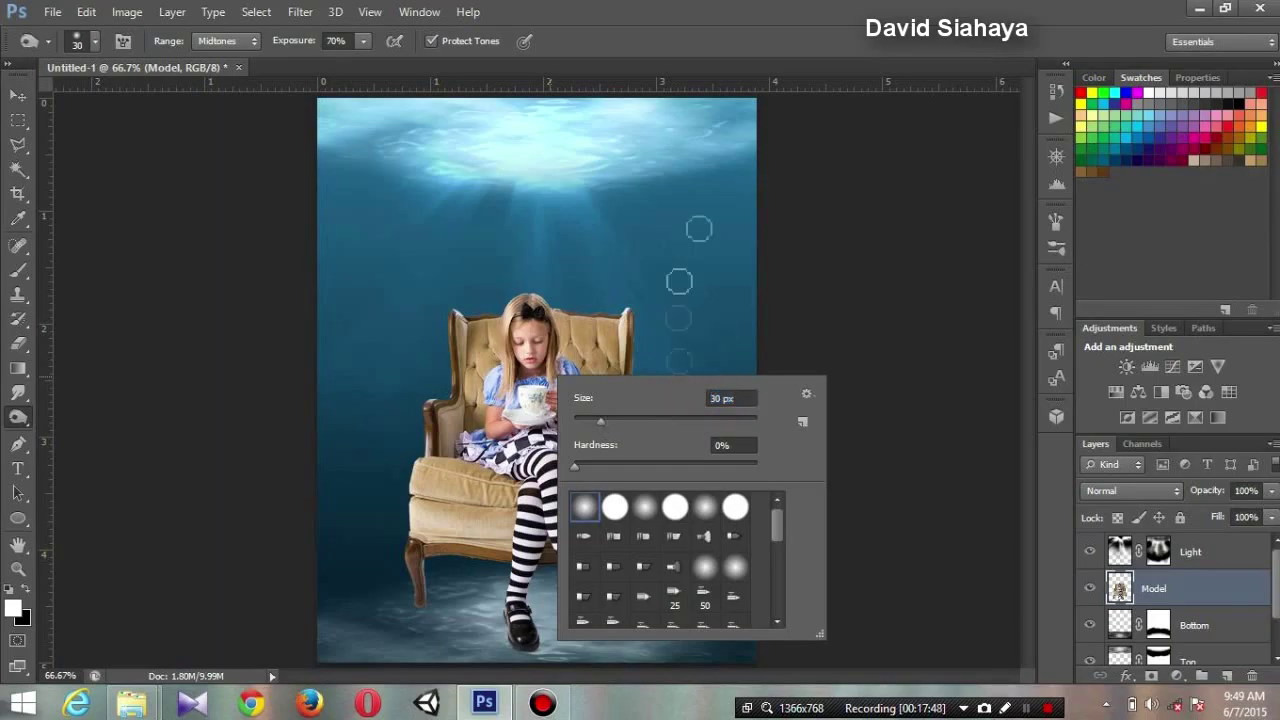
key("Return")
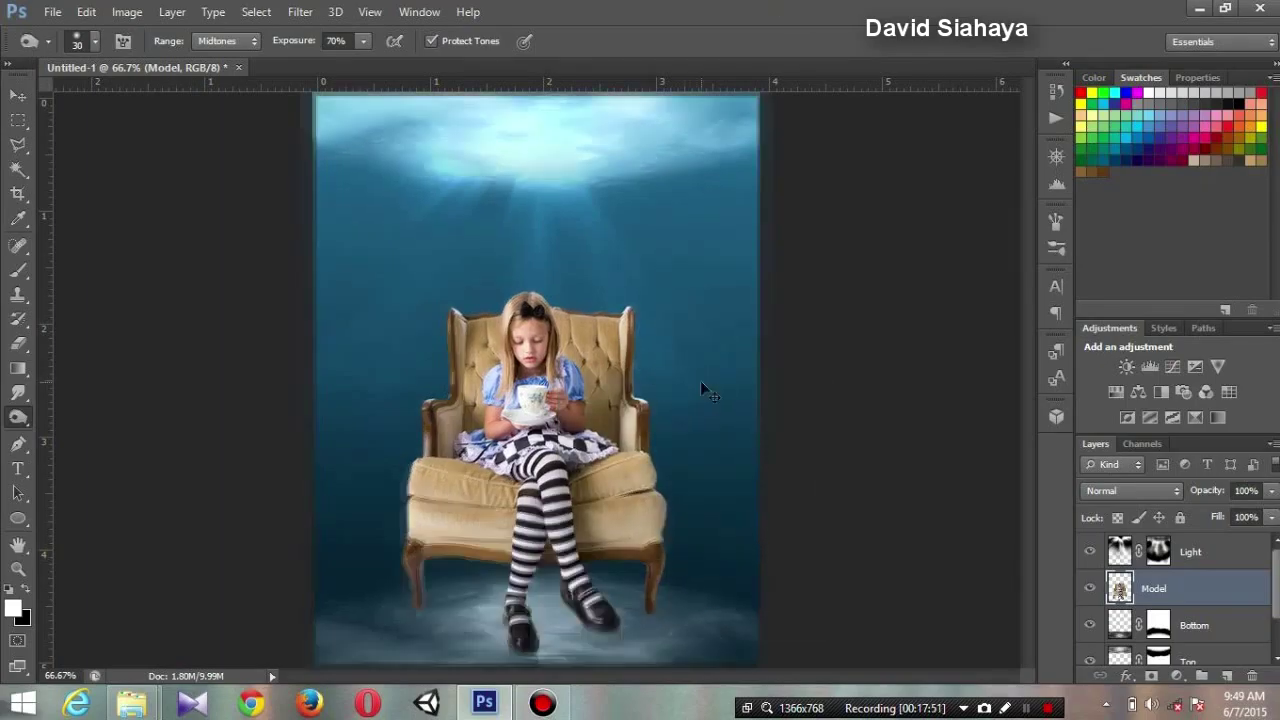
key("ctrl+plus")
key("ctrl+plus")
Step: Burn darker shadows on the thighs, under the chair seat and along both chair legs
mouse_move(1030, 375)
left_mouse_down()
mouse_move(1022, 448)
mouse_move(1022, 435)
left_mouse_up()
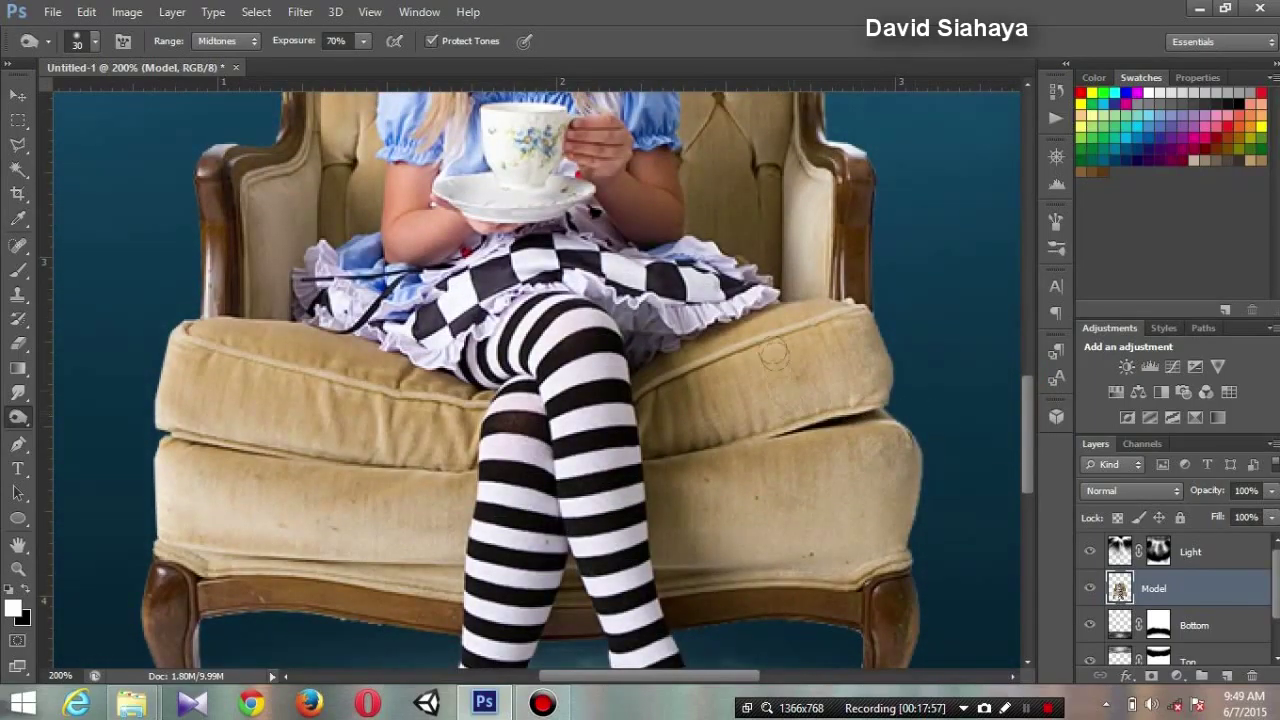
left_click_drag(470, 400, 355, 330)
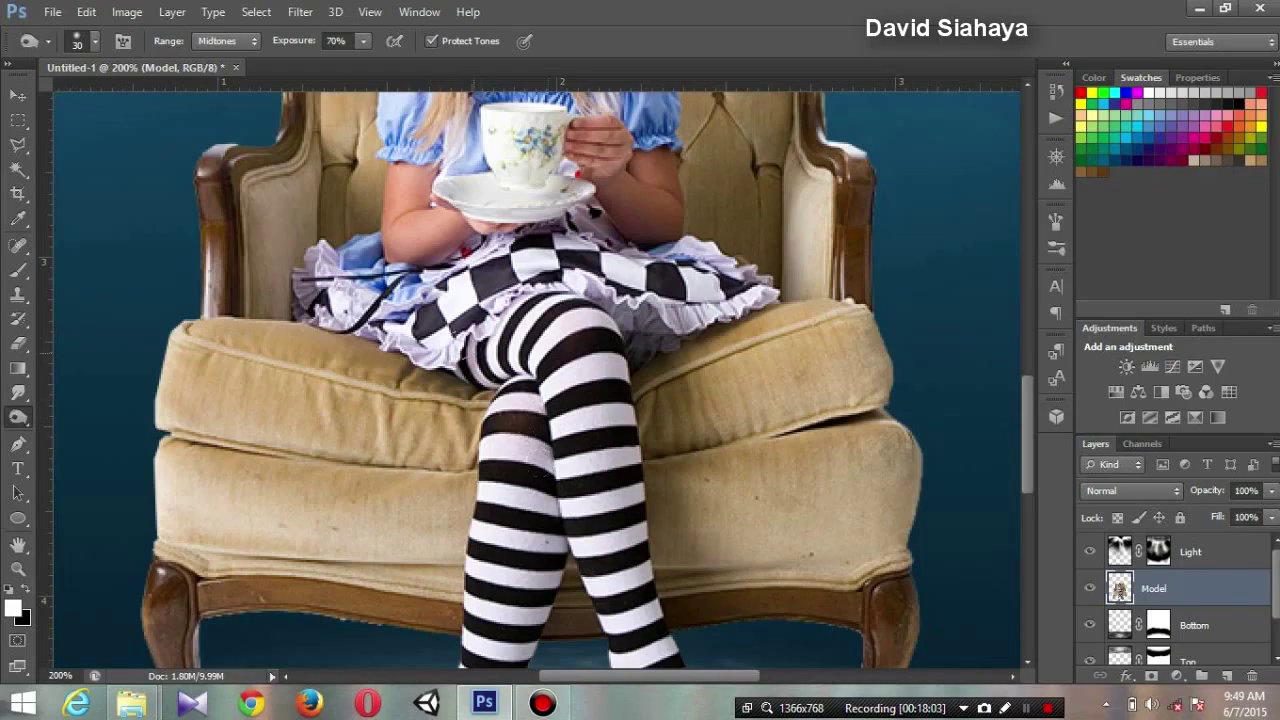
mouse_move(563, 421)
left_mouse_down()
mouse_move(546, 397)
mouse_move(552, 540)
mouse_move(560, 500)
mouse_move(570, 565)
left_mouse_up()
scroll(565, 560, "down", 5)
left_click_drag(620, 294, 575, 290)
left_click_drag(195, 345, 180, 455)
left_click_drag(170, 385, 202, 435)
left_click_drag(210, 305, 440, 316)
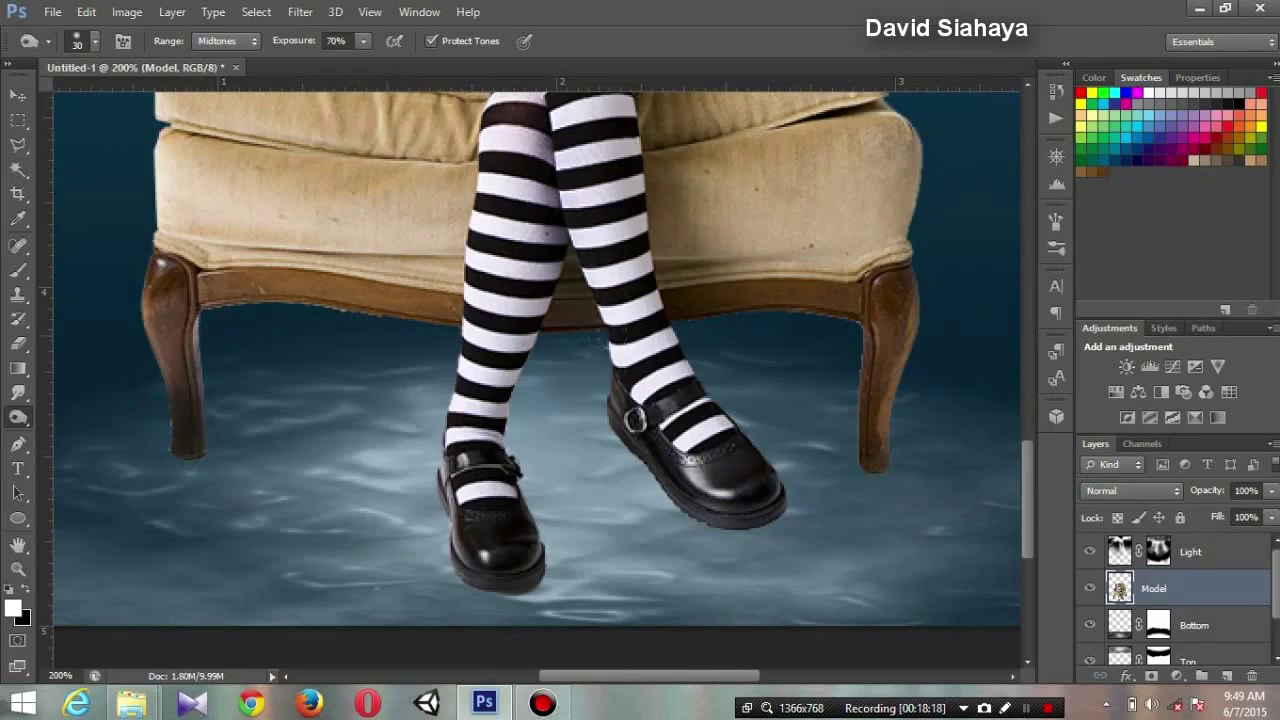
left_click_drag(868, 335, 885, 455)
left_click_drag(878, 392, 866, 325)
mouse_move(895, 242)
left_mouse_down()
mouse_move(745, 285)
mouse_move(250, 275)
left_mouse_up()
left_click_drag(160, 322, 203, 440)
Step: Burn the shadows in the checkered skirt, under the saucer and hands, and around the neckline
scroll(540, 380, "up", 5)
left_click_drag(395, 330, 335, 305)
left_click_drag(740, 310, 470, 300)
left_click_drag(640, 220, 480, 228)
left_click_drag(720, 240, 450, 230)
mouse_move(380, 268)
left_mouse_down()
mouse_move(530, 215)
mouse_move(650, 235)
left_mouse_up()
scroll(650, 235, "up", 3)
mouse_move(555, 345)
left_mouse_down()
mouse_move(509, 326)
mouse_move(540, 345)
left_mouse_up()
scroll(615, 325, "up", 4)
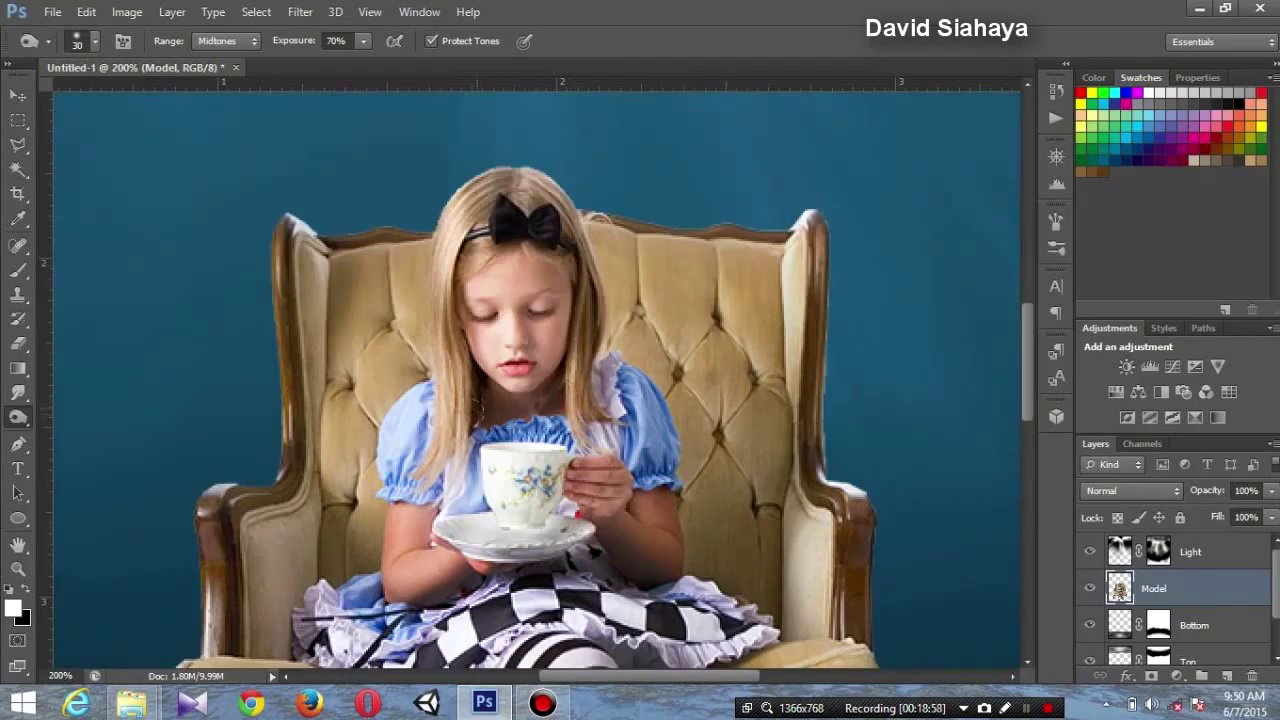
left_click_drag(492, 422, 556, 422)
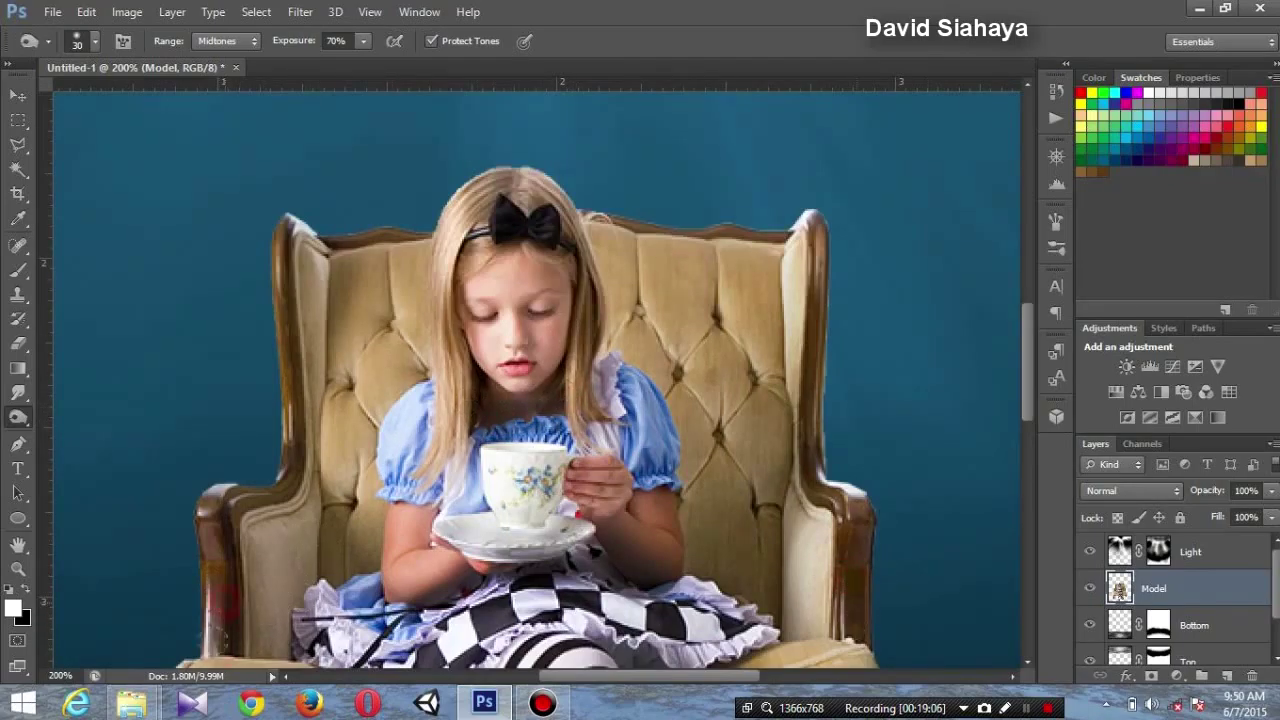
scroll(1027, 400, "up", 2)
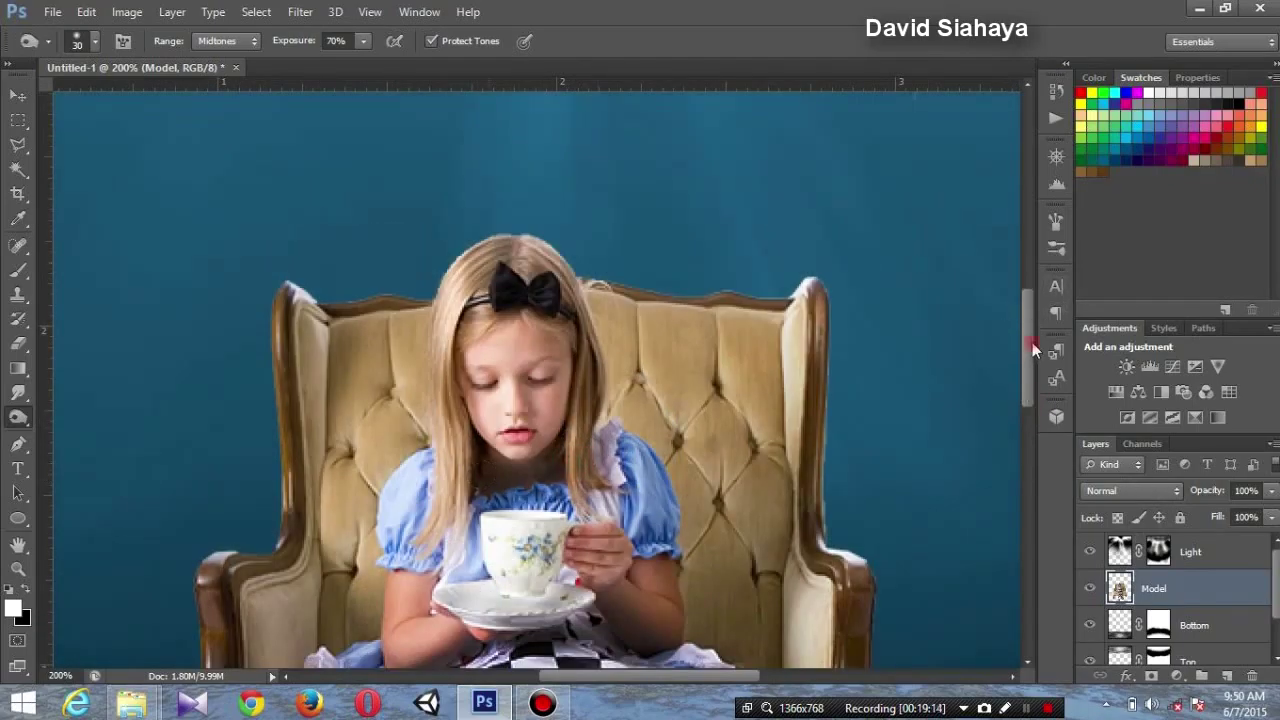
left_click_drag(1032, 342, 1032, 492)
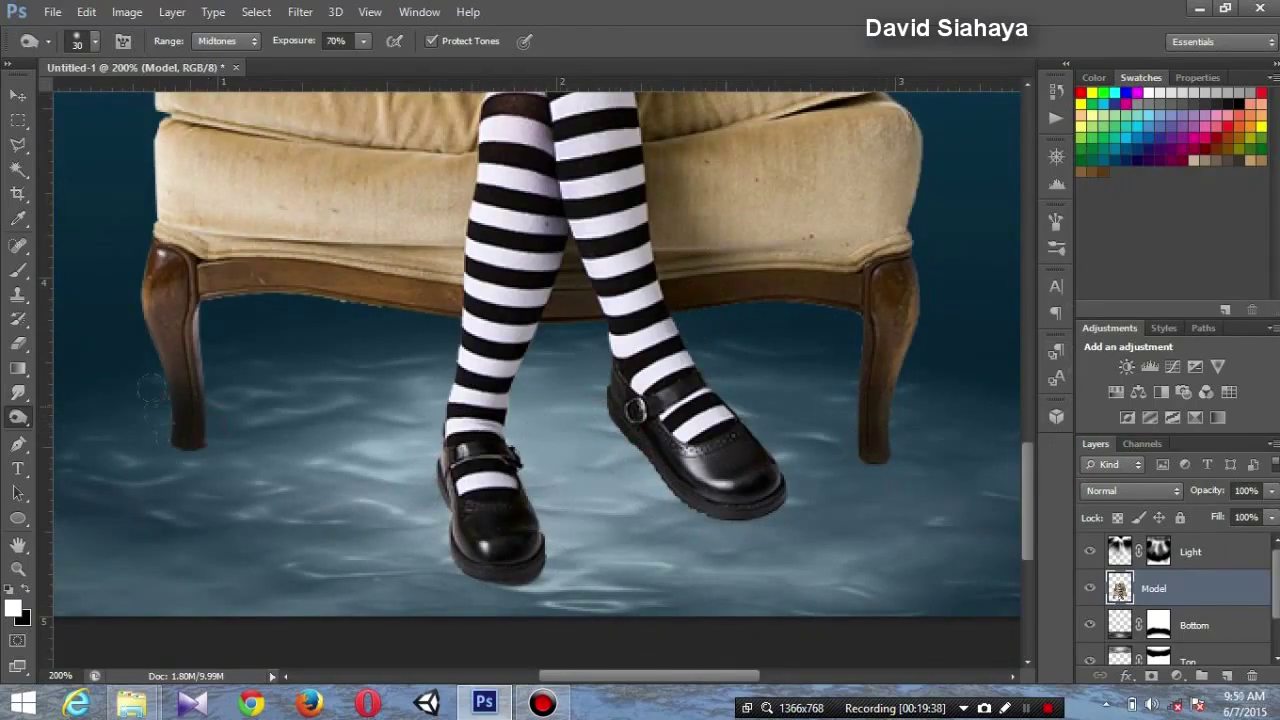
left_click_drag(1028, 494, 1029, 355)
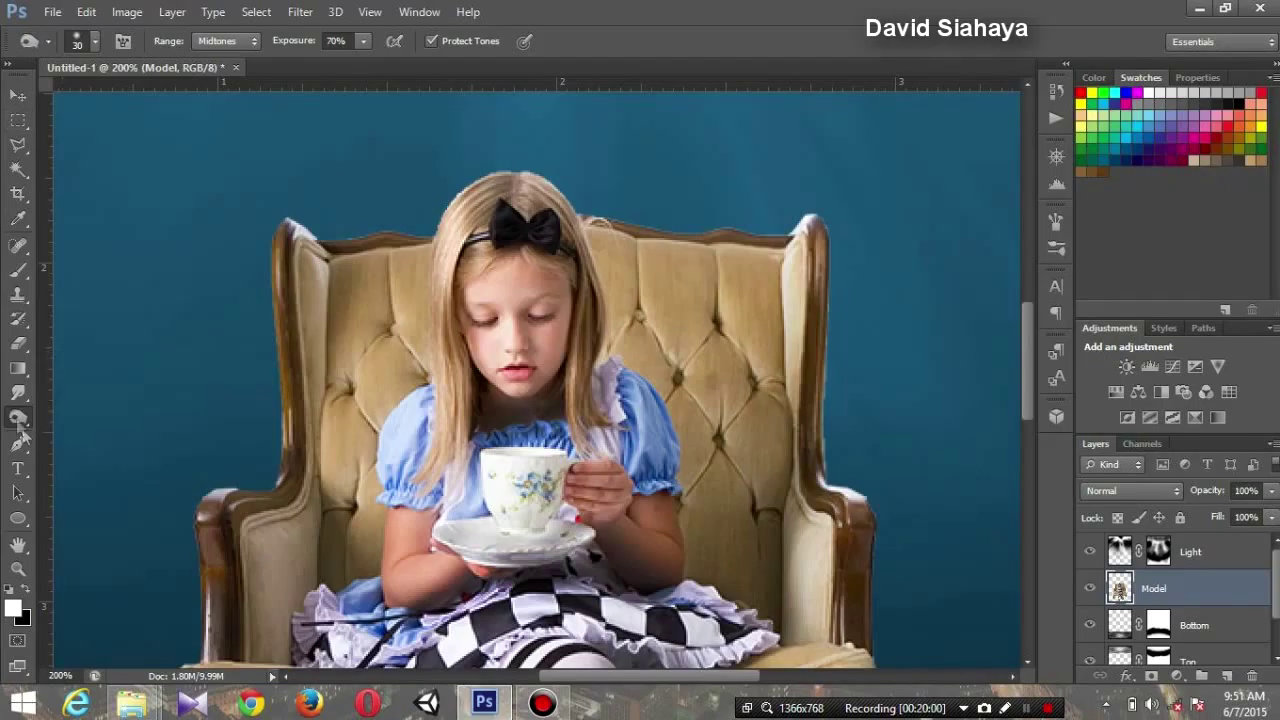
Step: Switch to the Dodge tool with a 30 px brush at 70% exposure
right_click(19, 418)
left_click(110, 413)
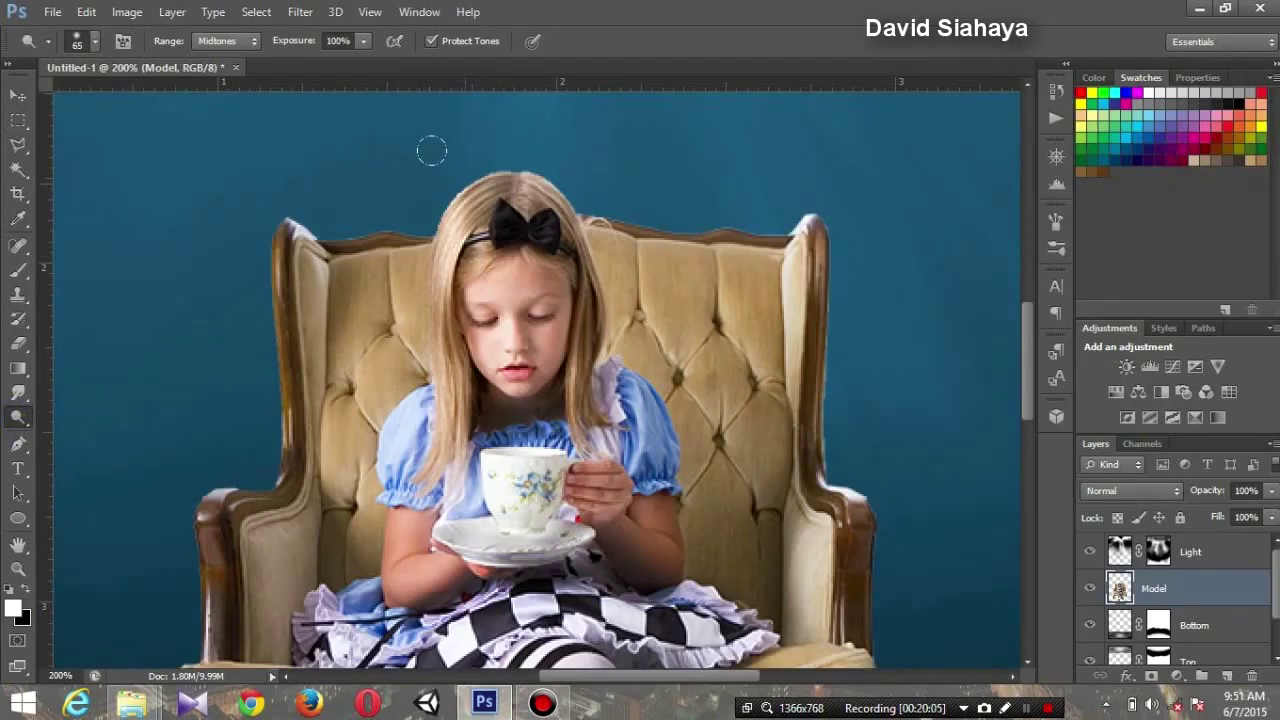
right_click(617, 257)
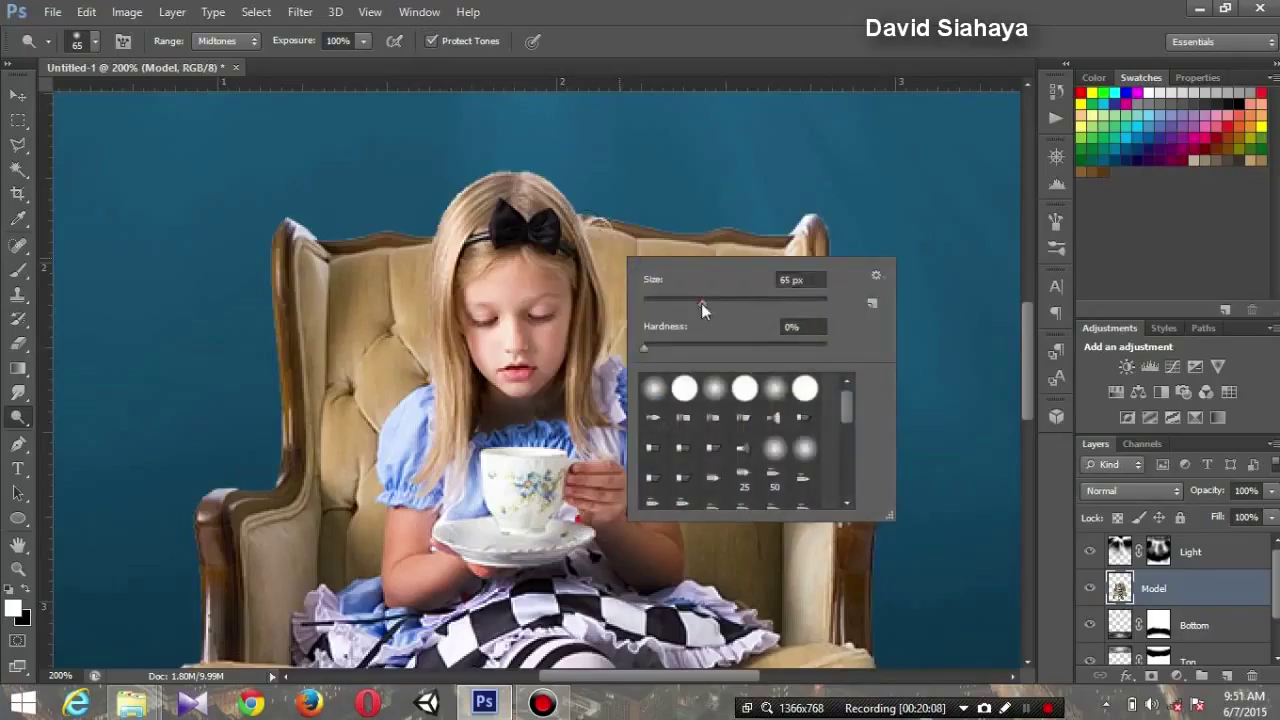
left_click_drag(701, 303, 685, 306)
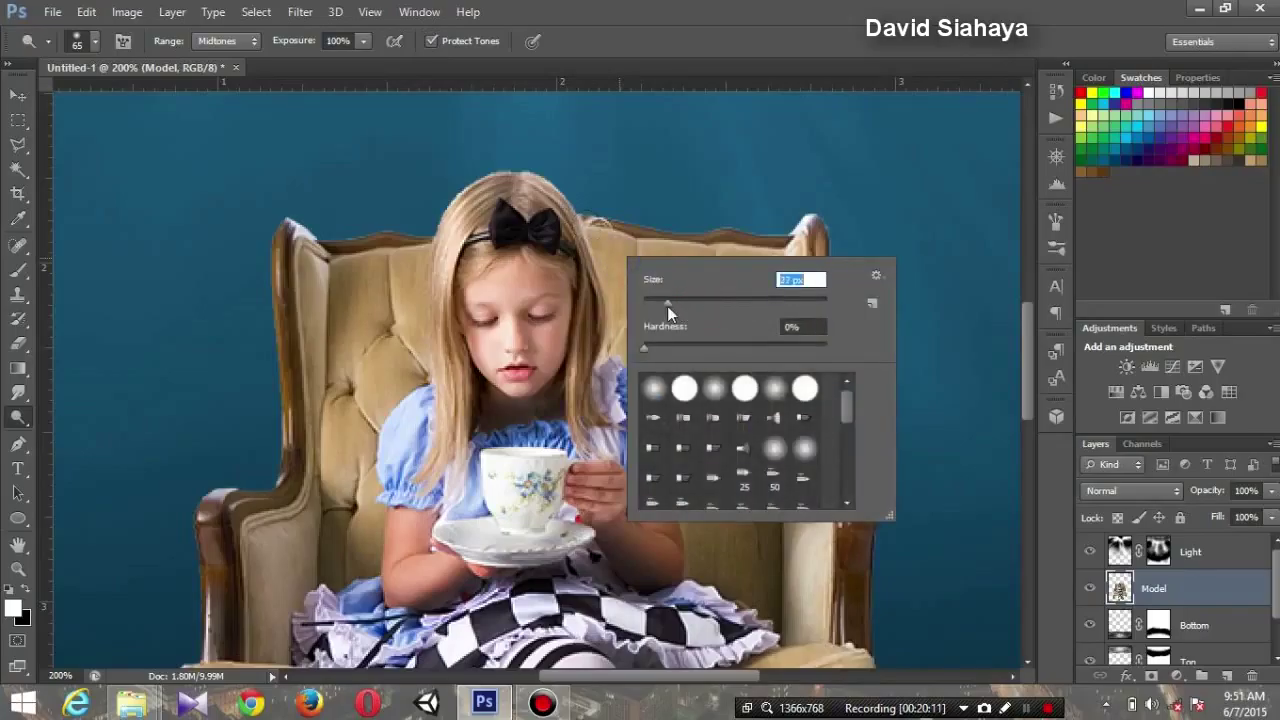
left_click_drag(667, 304, 673, 304)
key("Return")
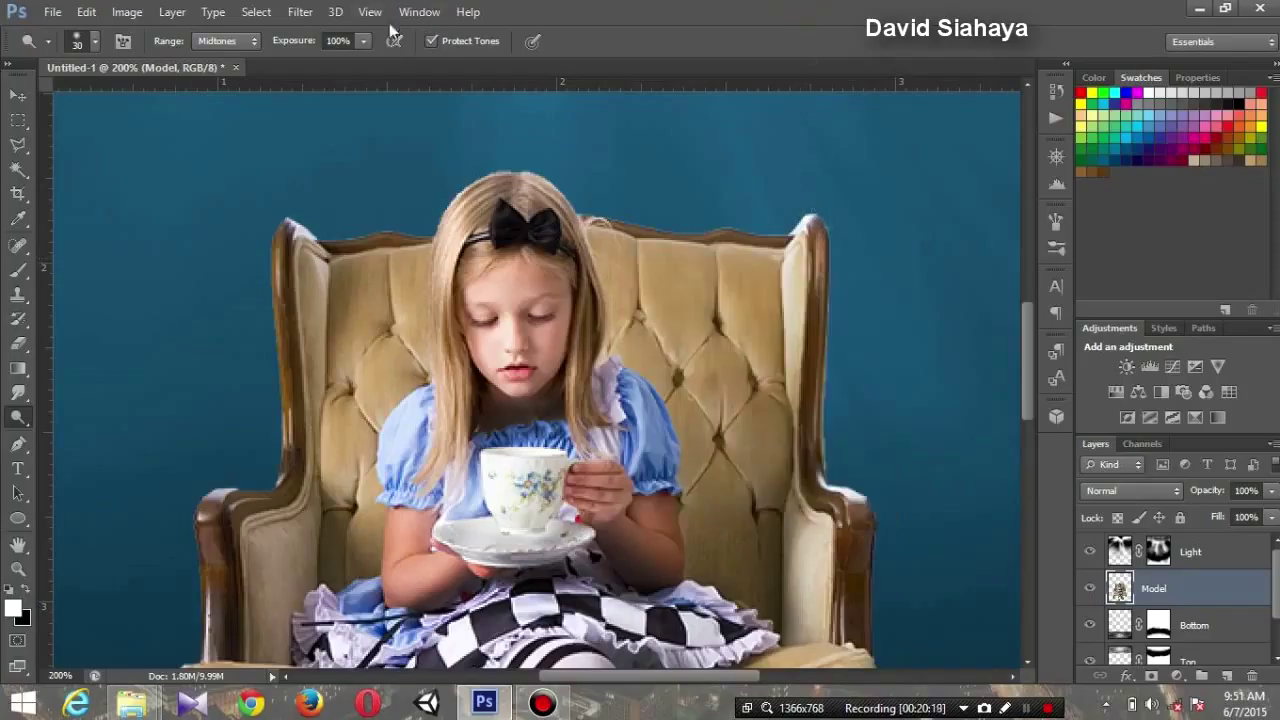
left_click(362, 41)
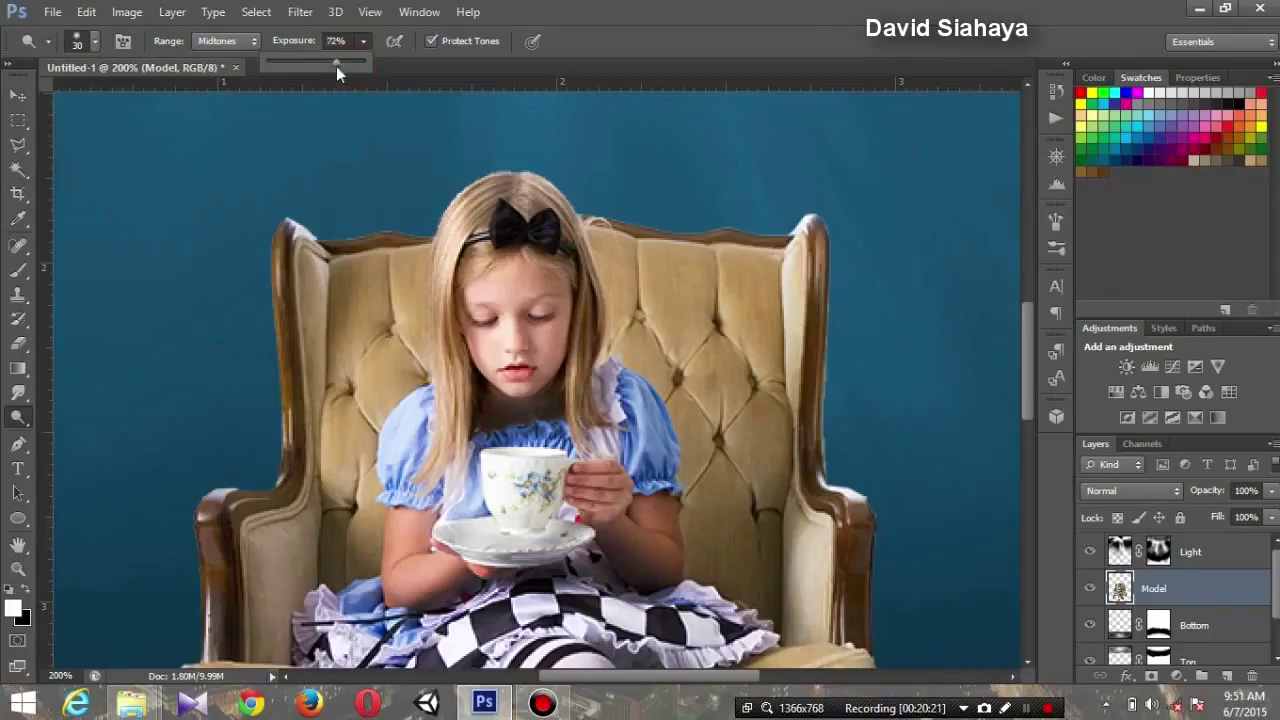
left_click_drag(336, 66, 334, 66)
Step: Lighten the hair, the chair's top edges and arms, and the puffed sleeves
mouse_move(507, 183)
left_mouse_down()
mouse_move(562, 256)
mouse_move(445, 350)
mouse_move(440, 480)
left_mouse_up()
left_click_drag(595, 400, 565, 200)
left_click_drag(440, 235, 285, 280)
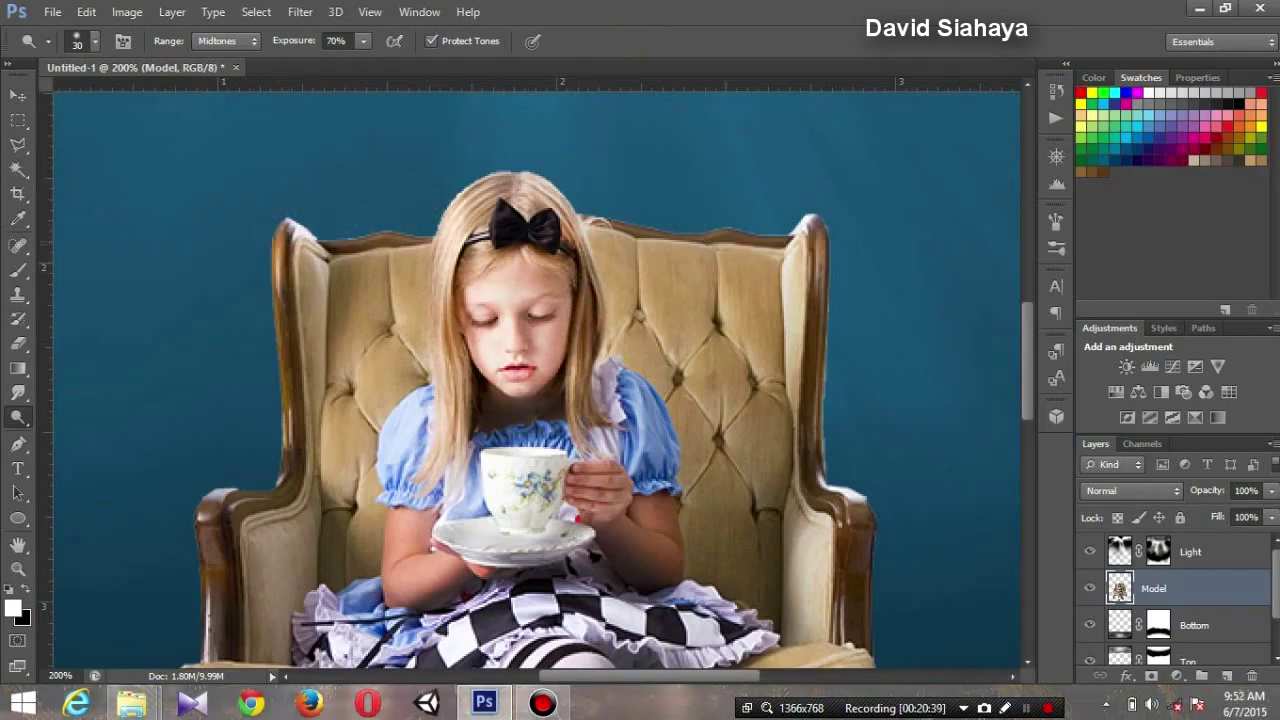
left_click_drag(717, 231, 822, 290)
left_click_drag(820, 470, 865, 535)
left_click_drag(280, 475, 205, 525)
left_click_drag(420, 380, 380, 465)
left_click_drag(640, 372, 680, 470)
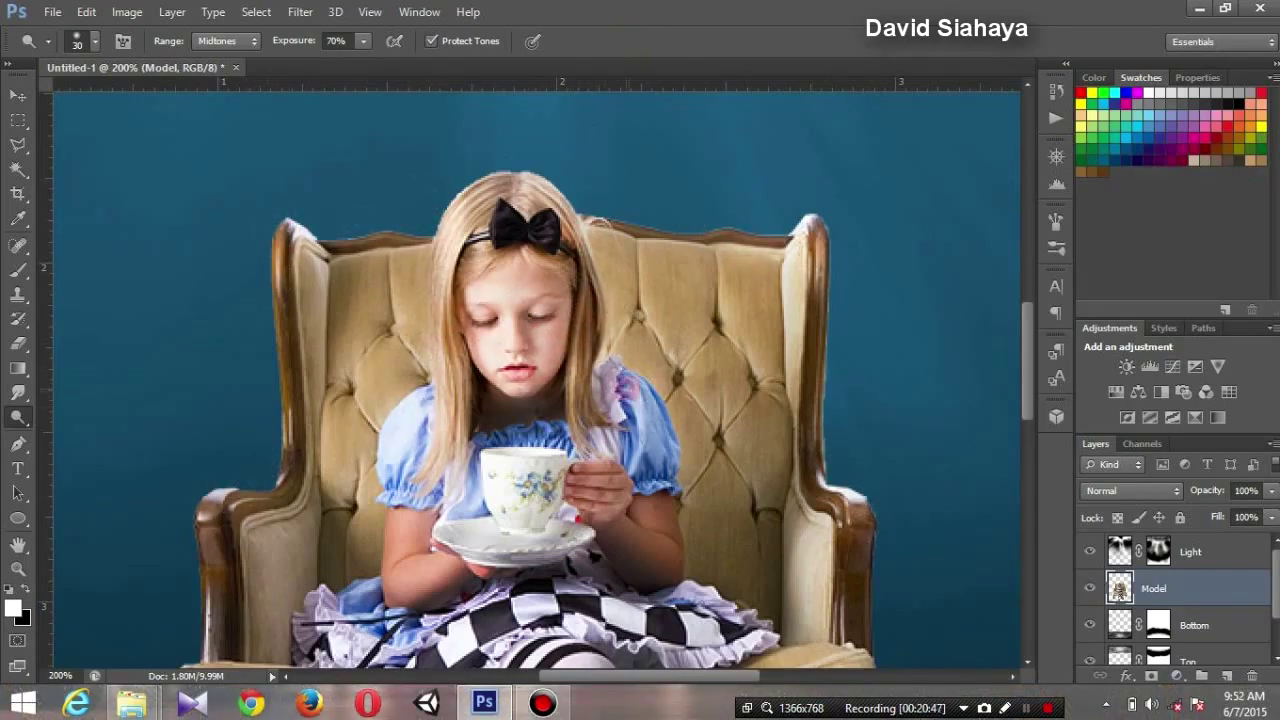
Step: Lighten both sides of the chair backrest and the hair beside her face
scroll(1030, 410, "down", 2)
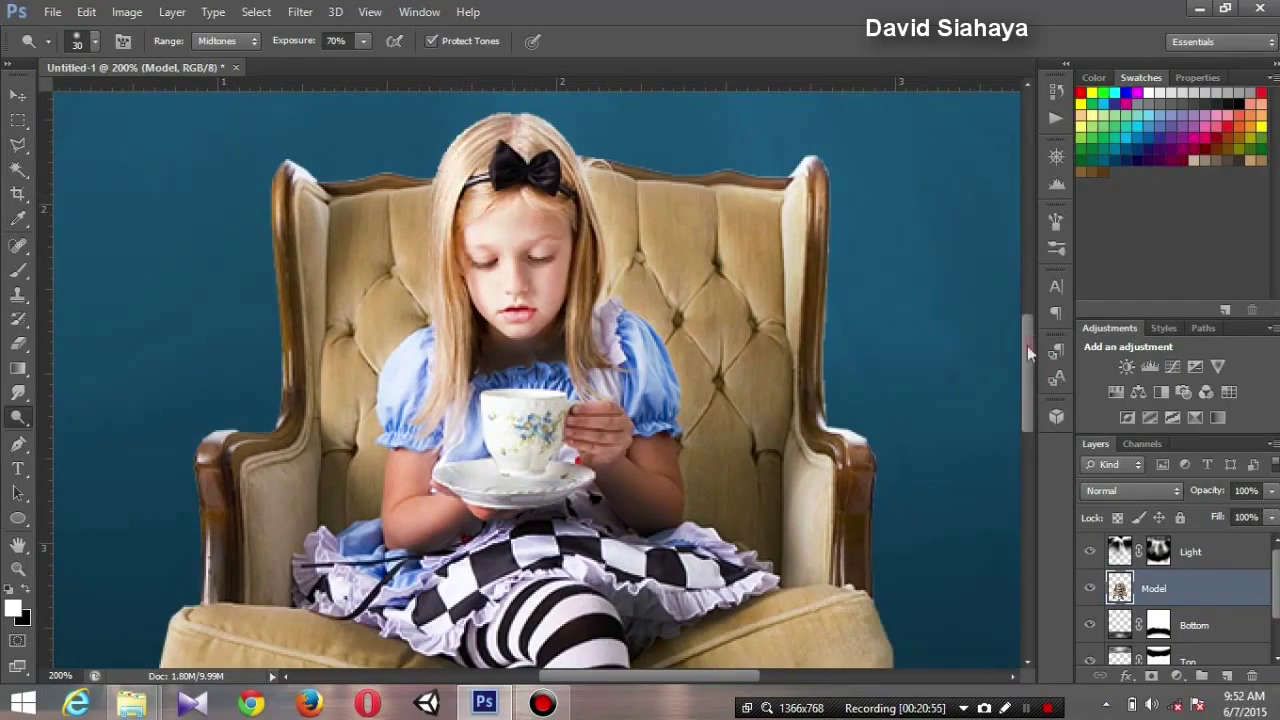
scroll(1030, 350, "down", 4)
scroll(1030, 410, "up", 2)
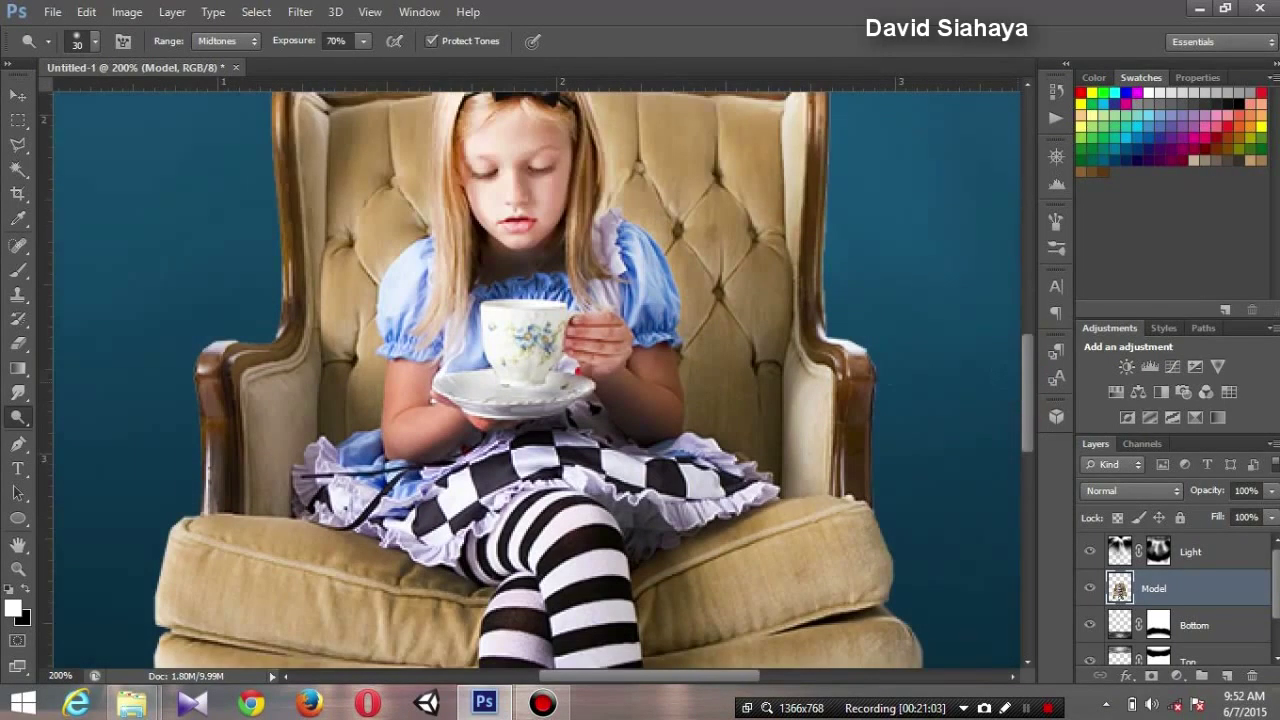
left_click_drag(662, 290, 672, 405)
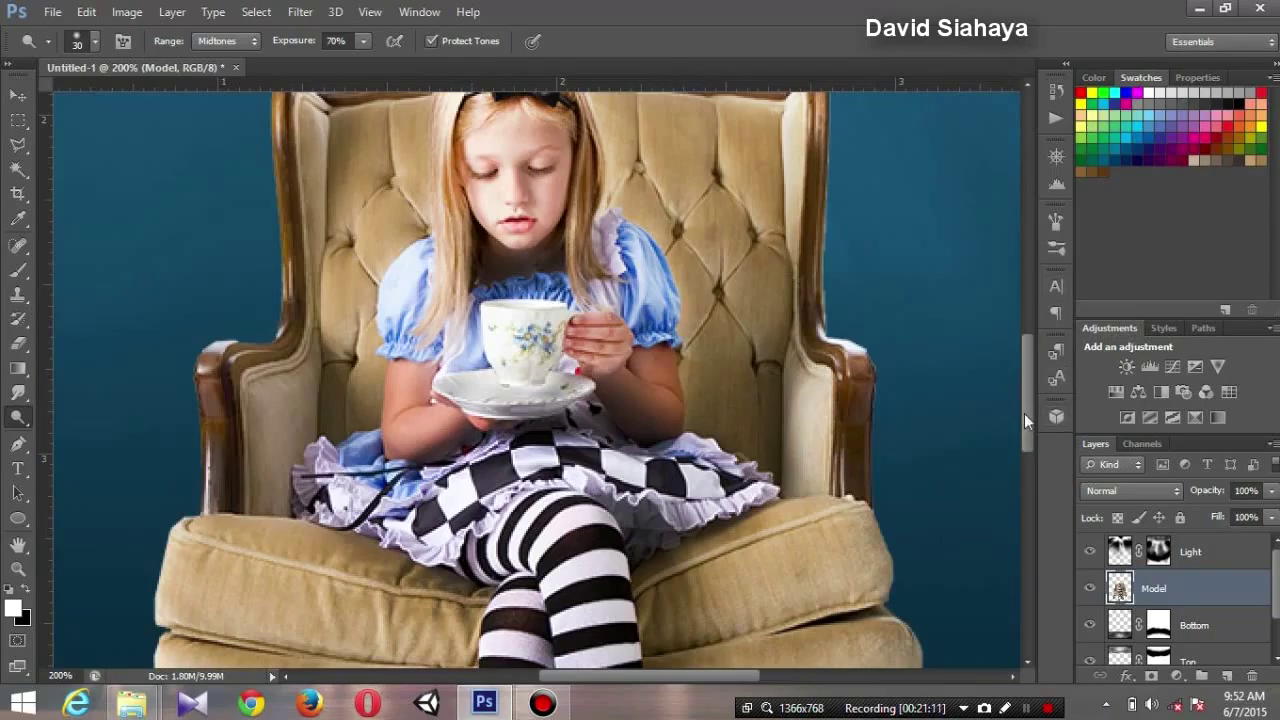
left_click_drag(1027, 420, 1027, 515)
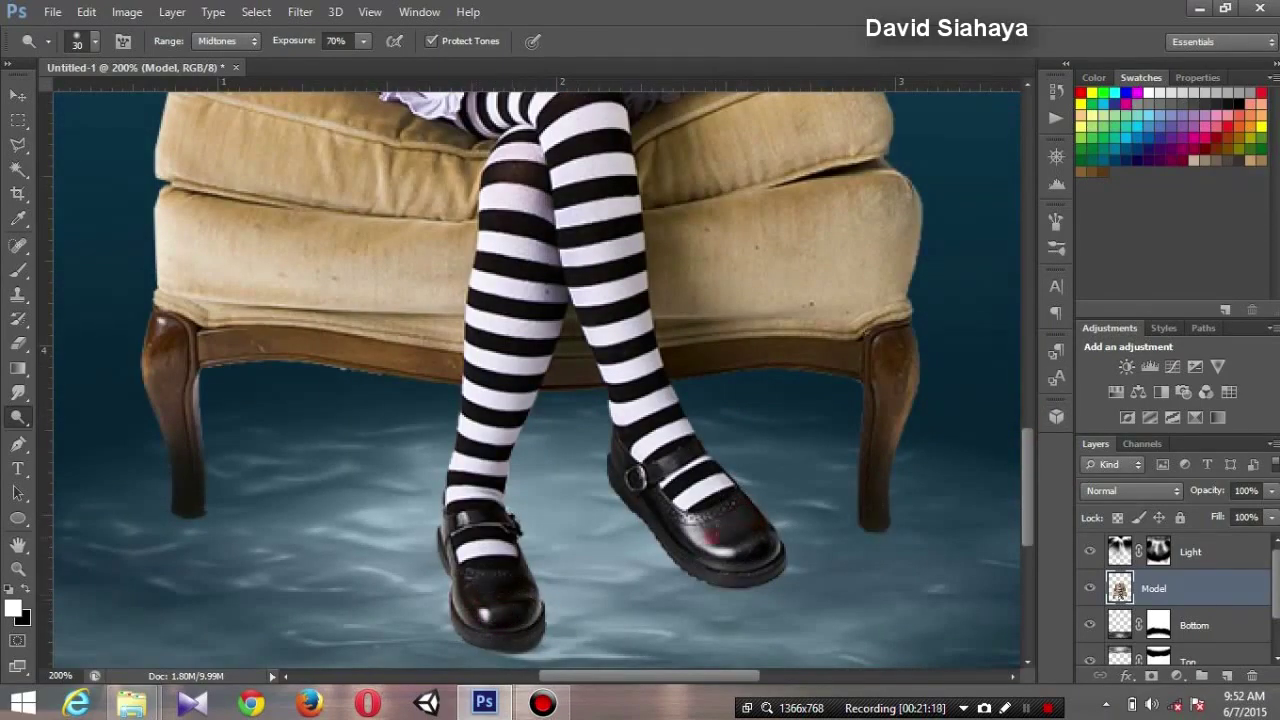
scroll(500, 520, "up", 5)
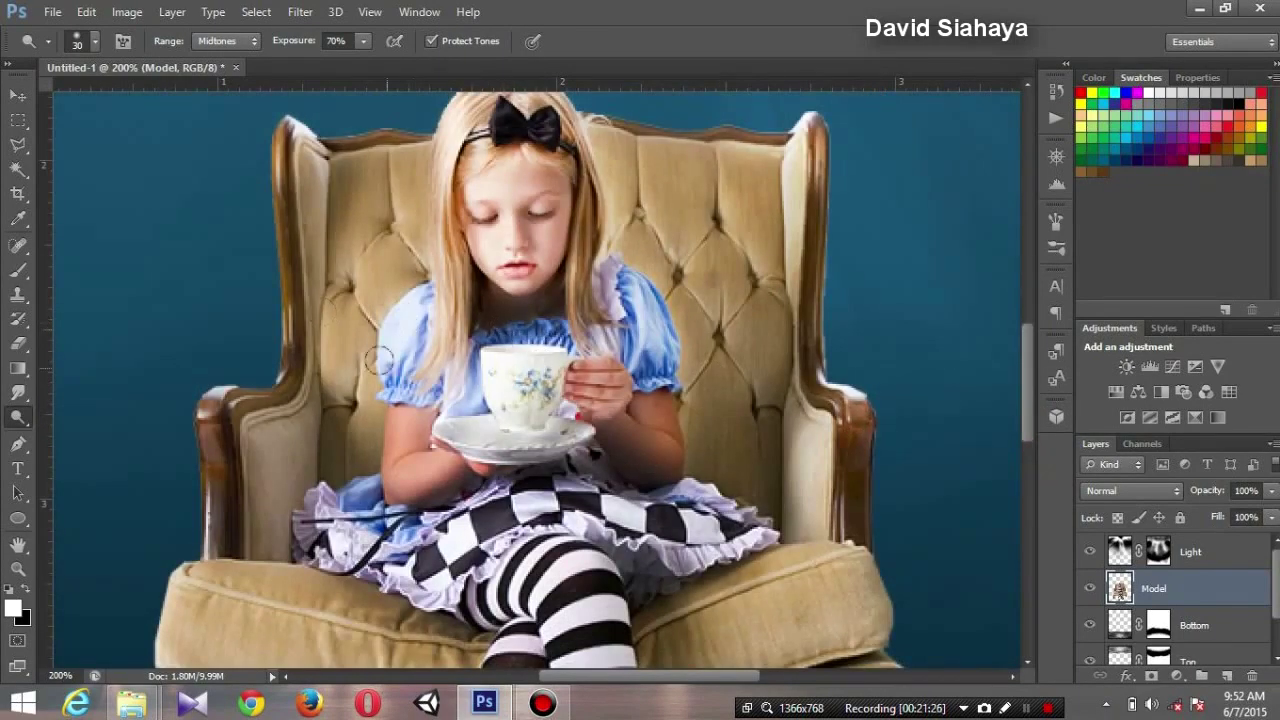
left_click_drag(378, 360, 365, 270)
left_click_drag(600, 150, 760, 420)
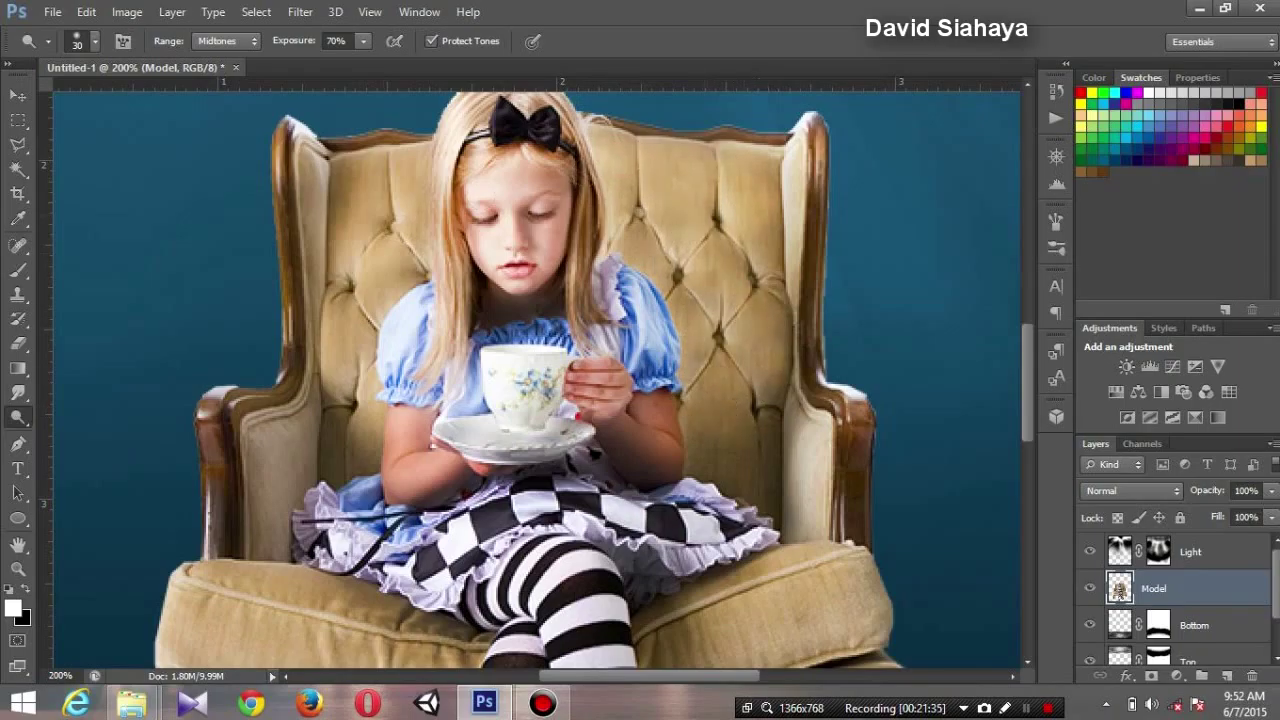
left_click_drag(340, 280, 300, 130)
left_click_drag(780, 140, 780, 250)
scroll(590, 295, "up", 2)
left_click_drag(592, 292, 578, 345)
key("ctrl+0")
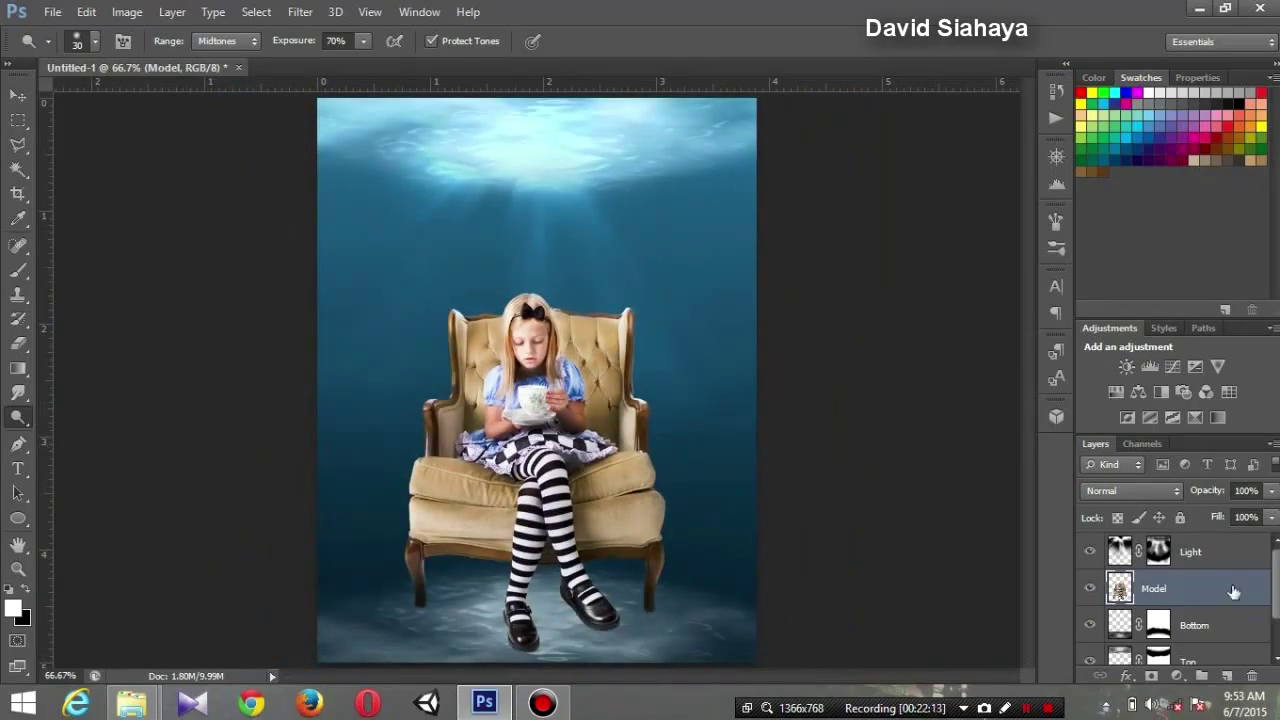
Step: Duplicate Model with Ctrl+J and drop the Model copy's opacity to about 24%
key("ctrl+j")
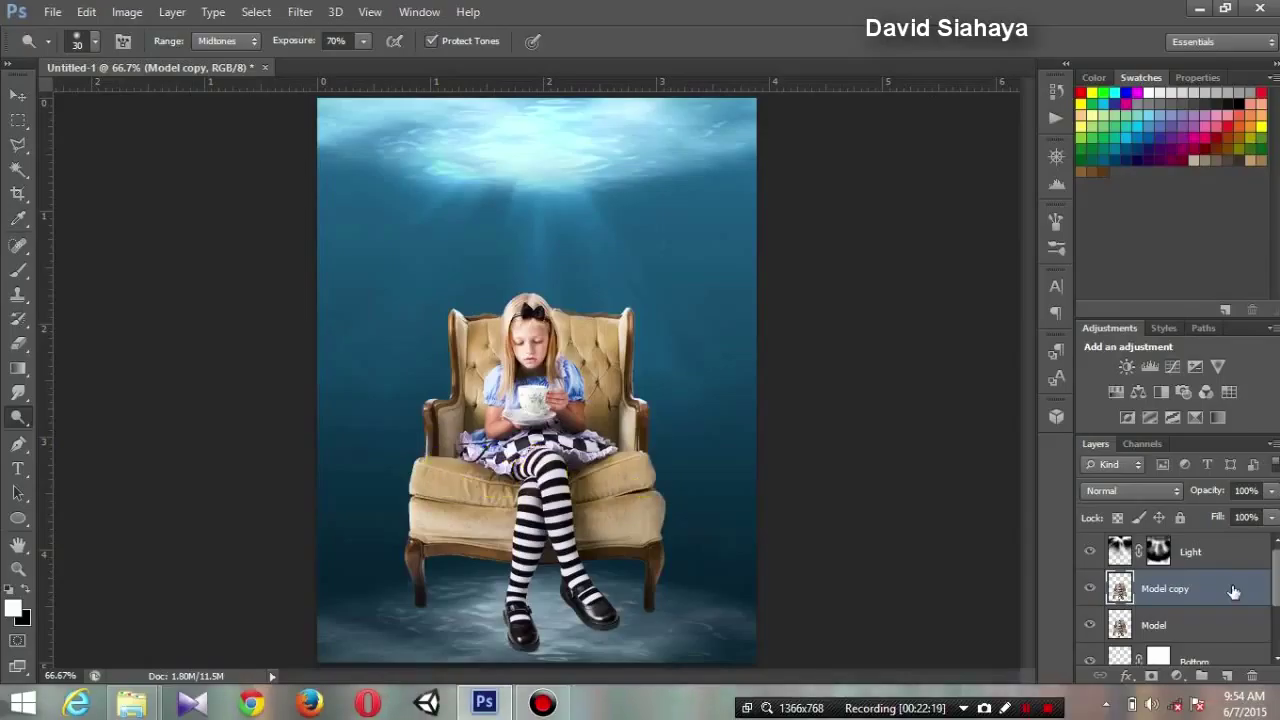
left_click(1271, 491)
left_click_drag(1276, 517, 1229, 516)
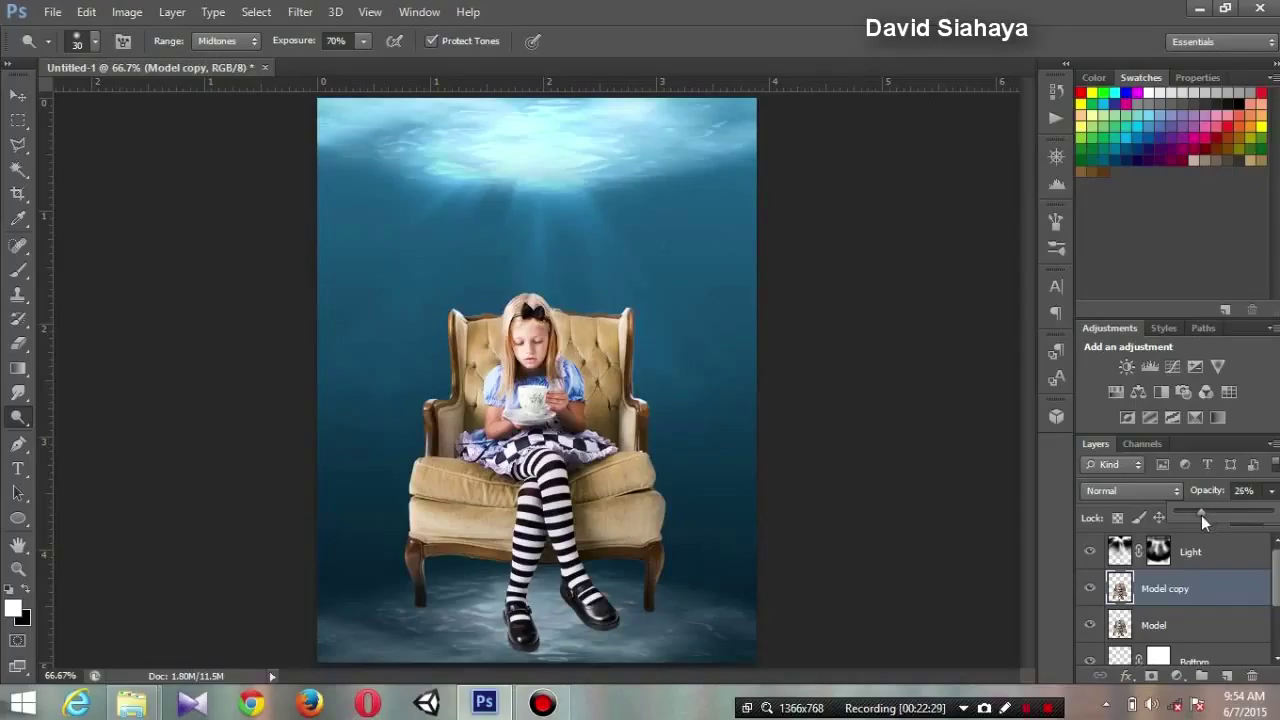
left_click(1226, 516)
left_click_drag(1208, 515, 1192, 517)
Step: Set the Model layer's blend mode to Luminosity to drain the girl's colours
key("Return")
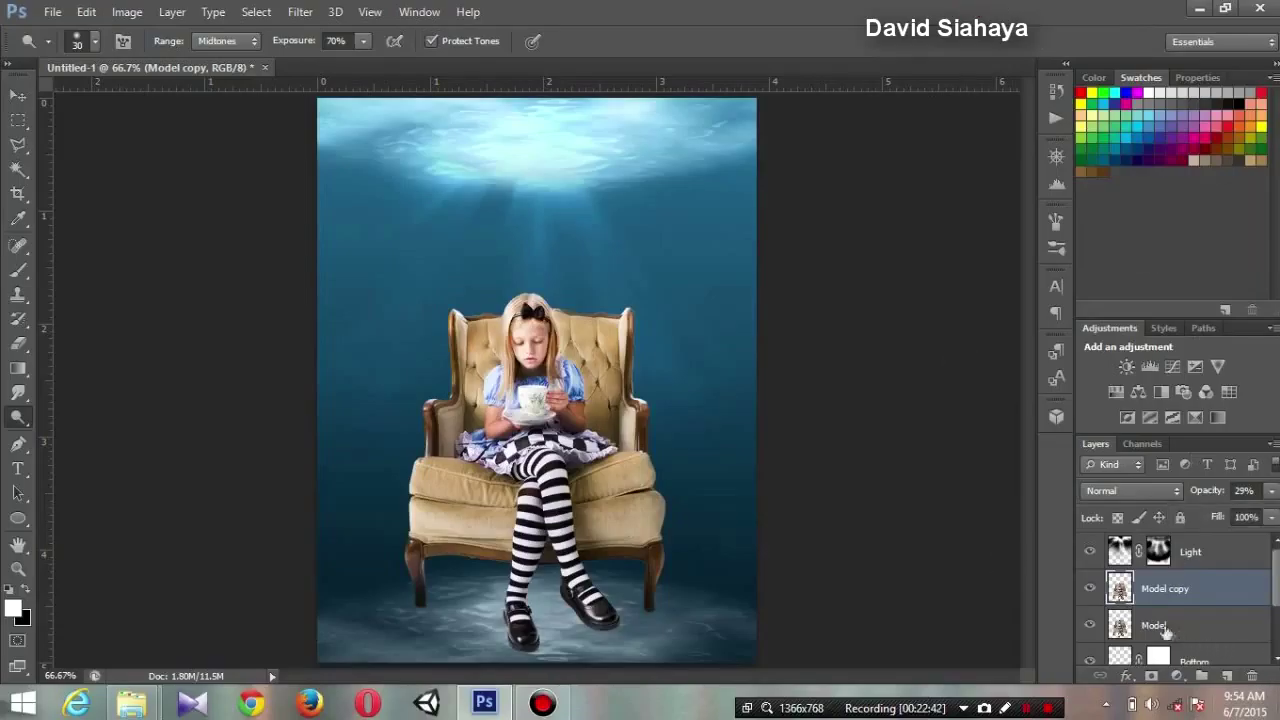
left_click(1160, 626)
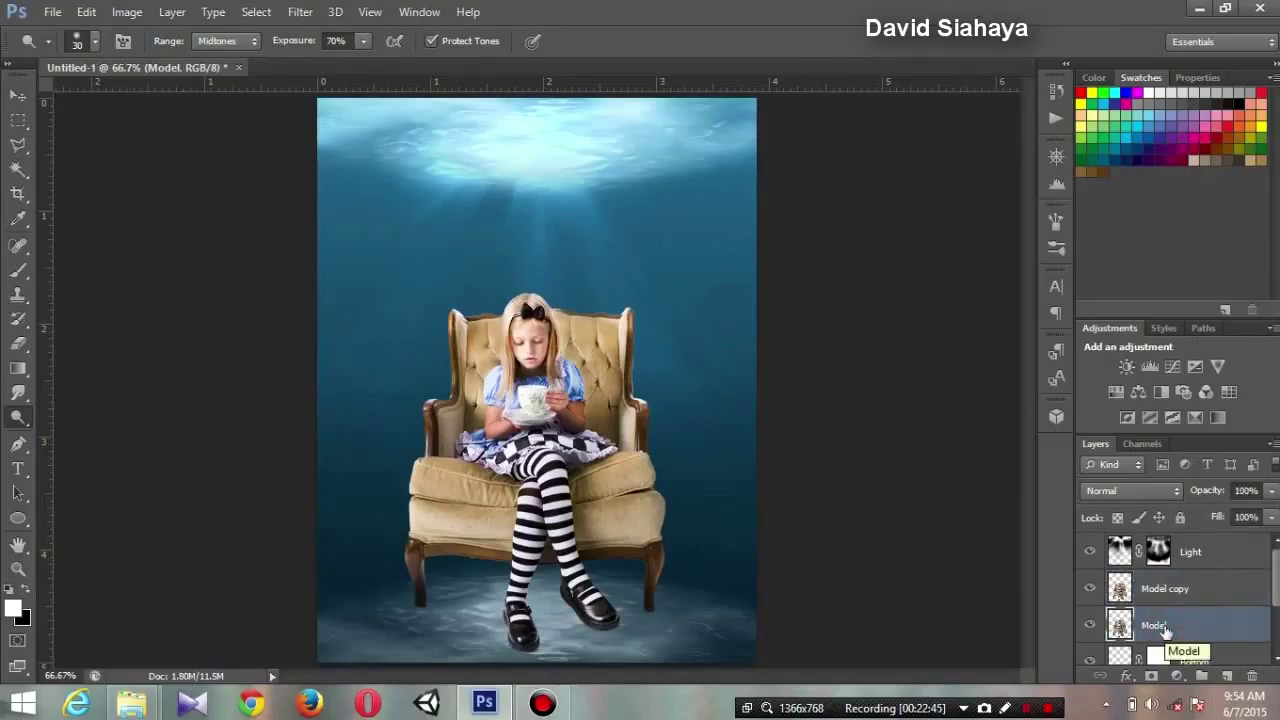
left_click(1133, 490)
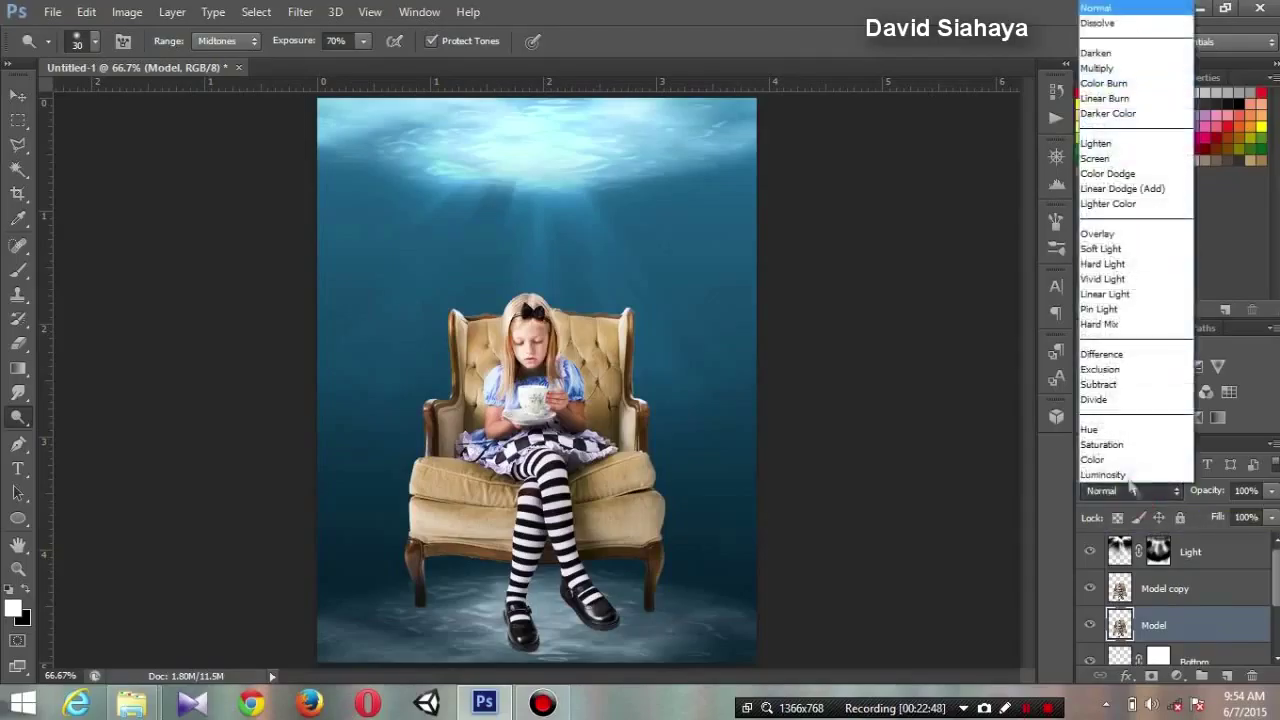
left_click(1130, 477)
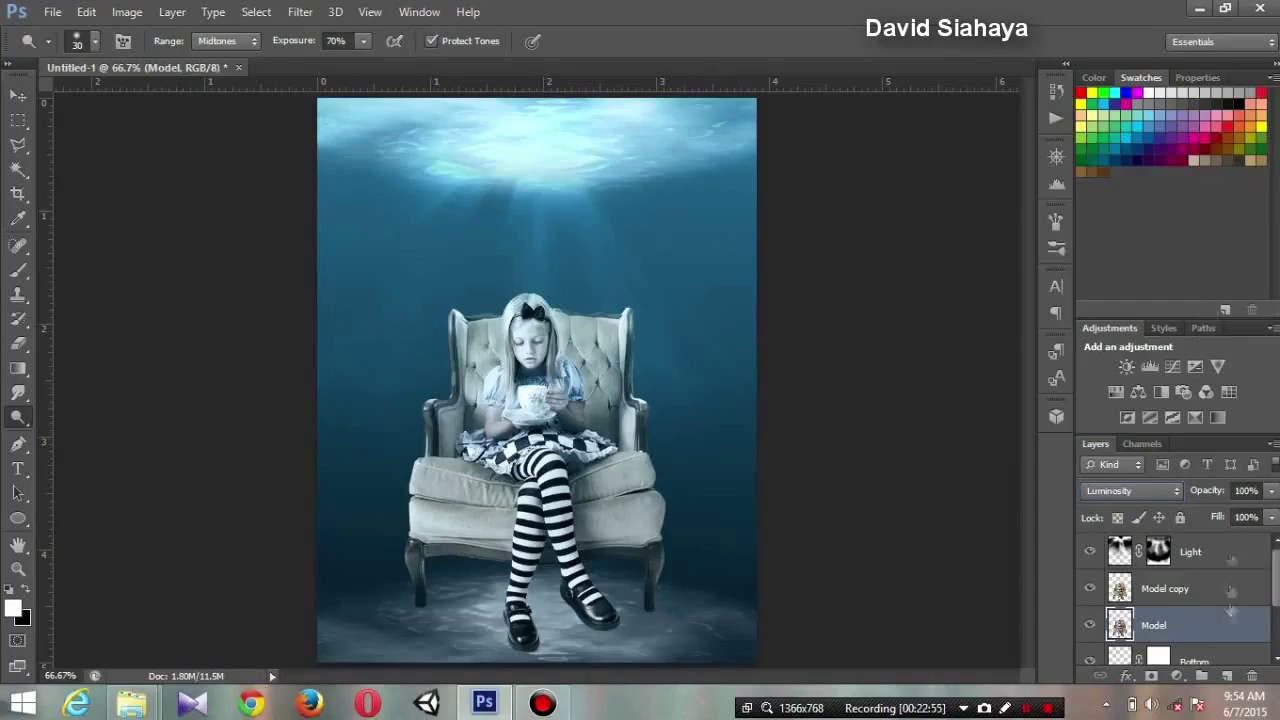
left_click(1227, 676)
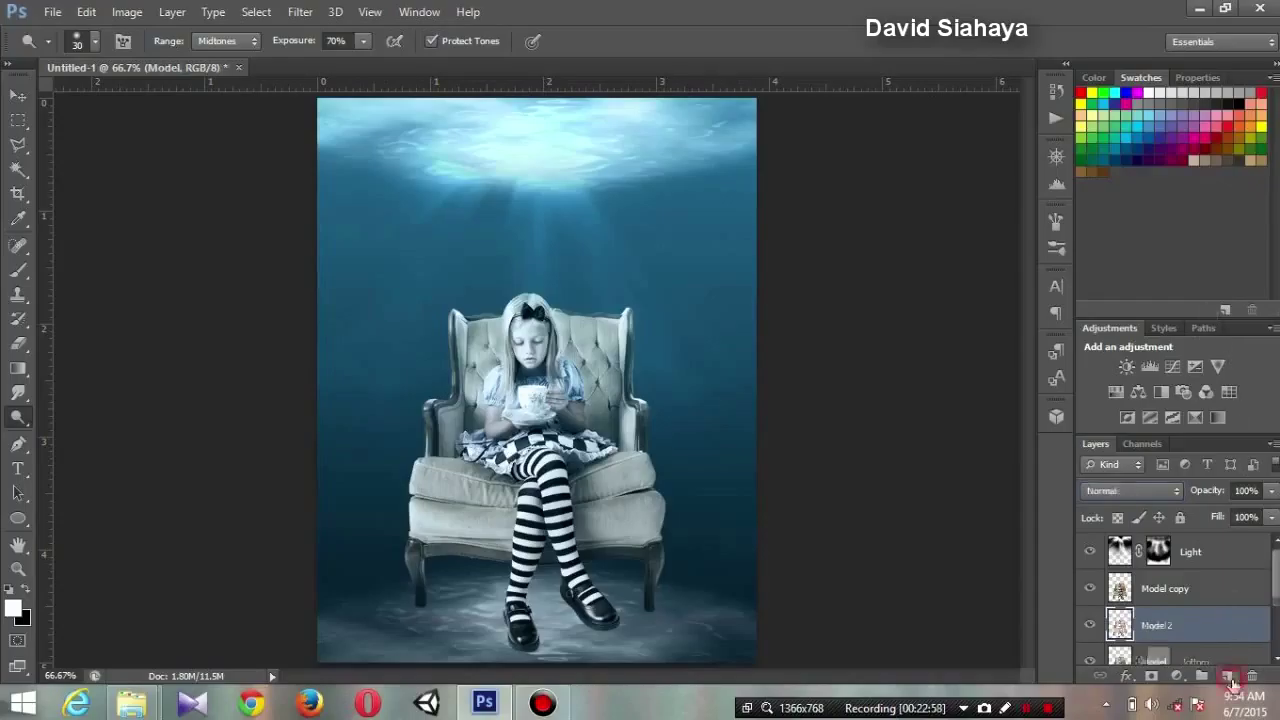
Step: Name the new layer Shadow and move it directly beneath the Model layer
key("s")
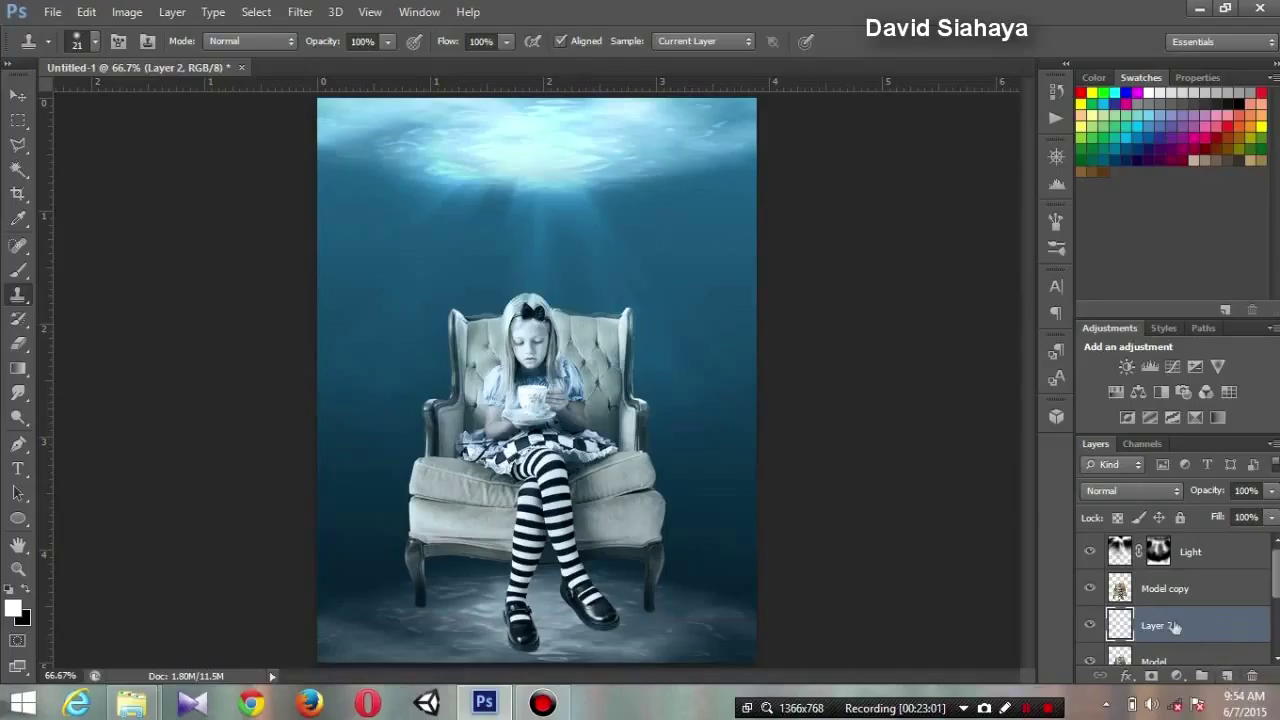
double_click(1174, 623)
type("S")
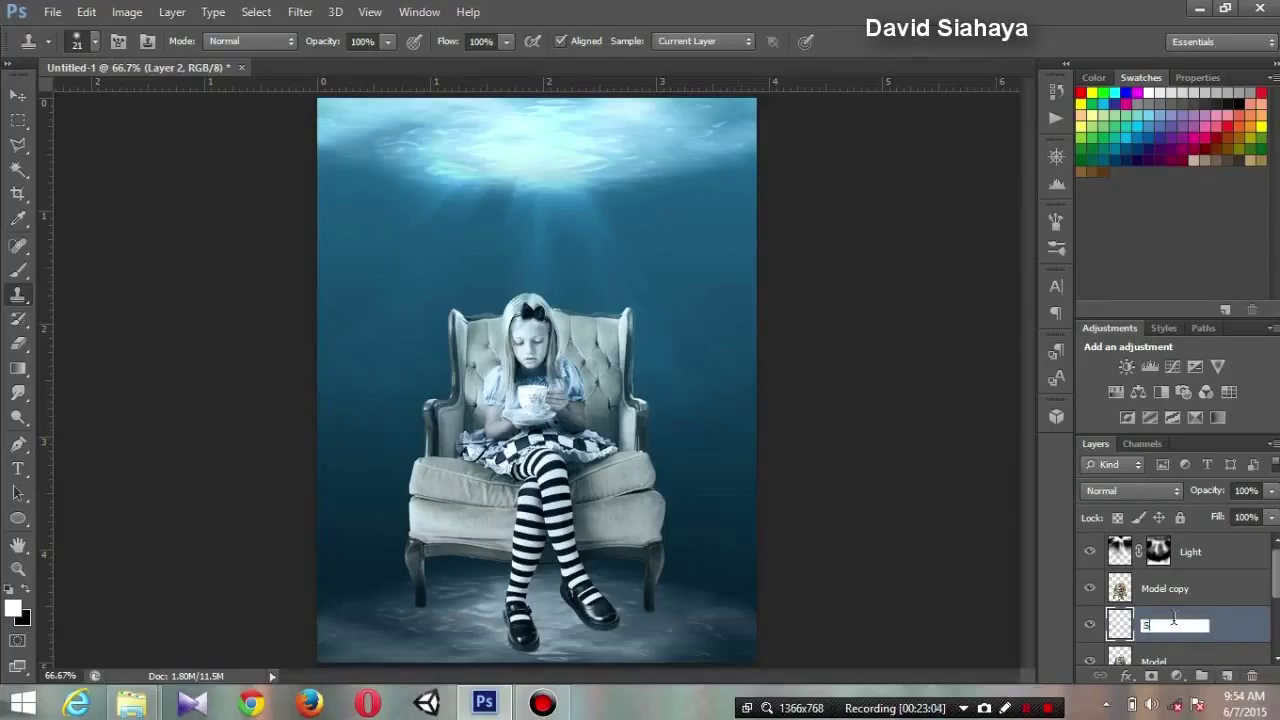
type("hadow")
key("Return")
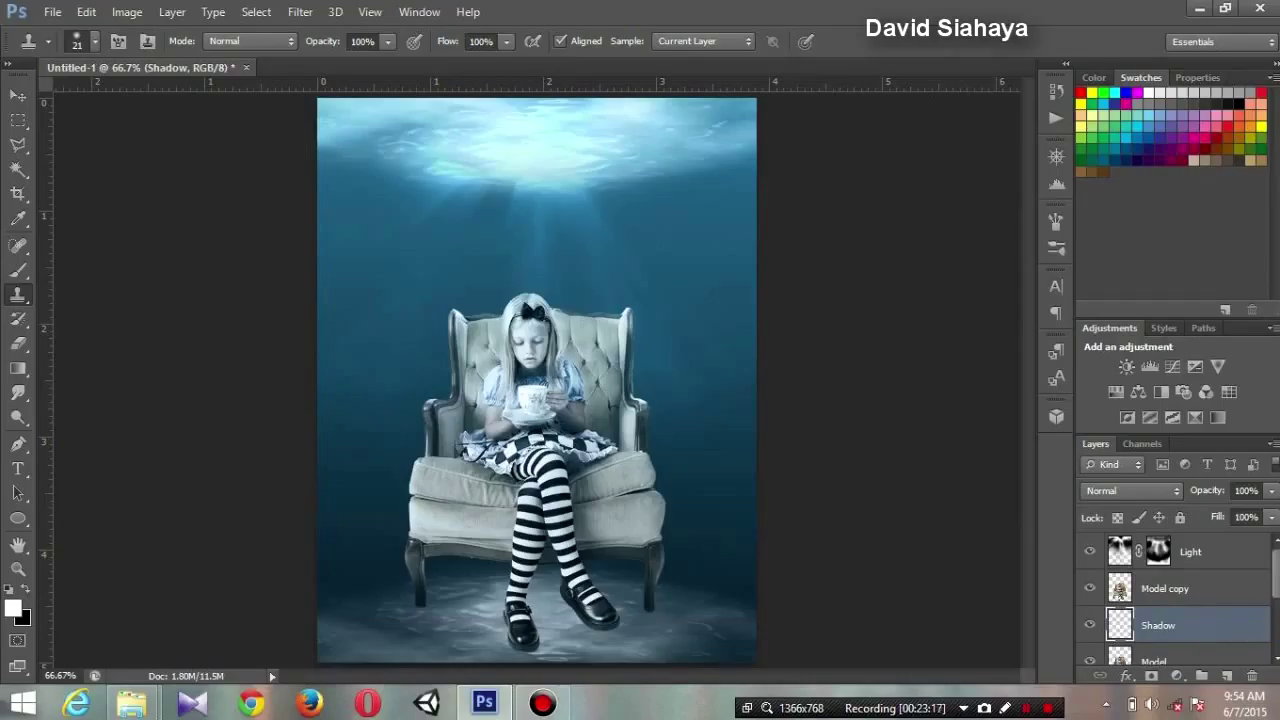
scroll(1187, 546, "down", 1)
scroll(1187, 546, "down", 1)
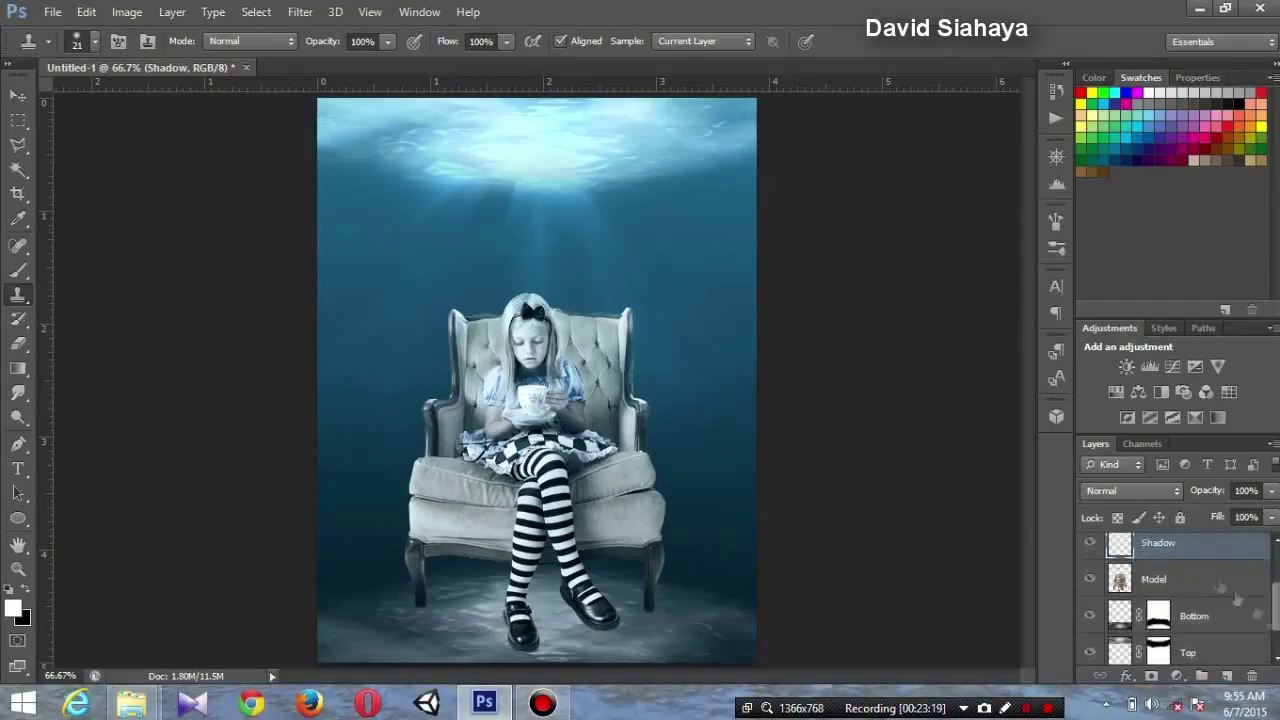
left_click_drag(1187, 548, 1187, 590)
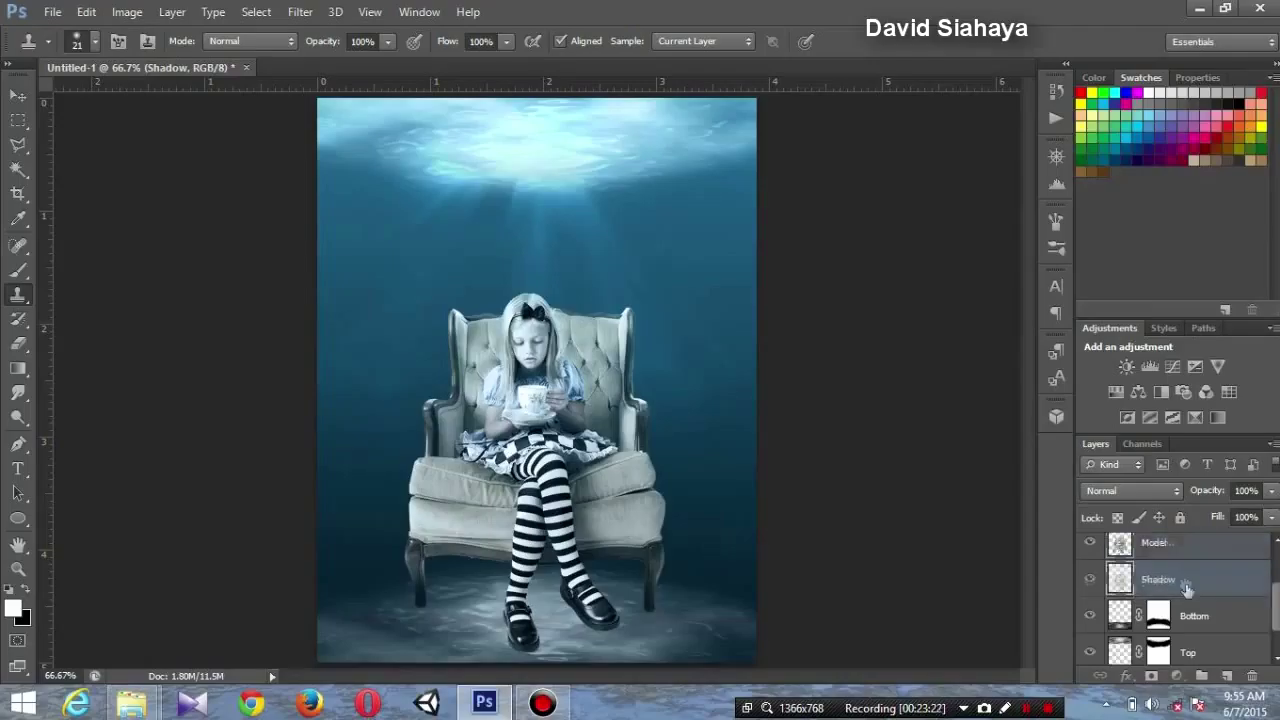
left_click(14, 518)
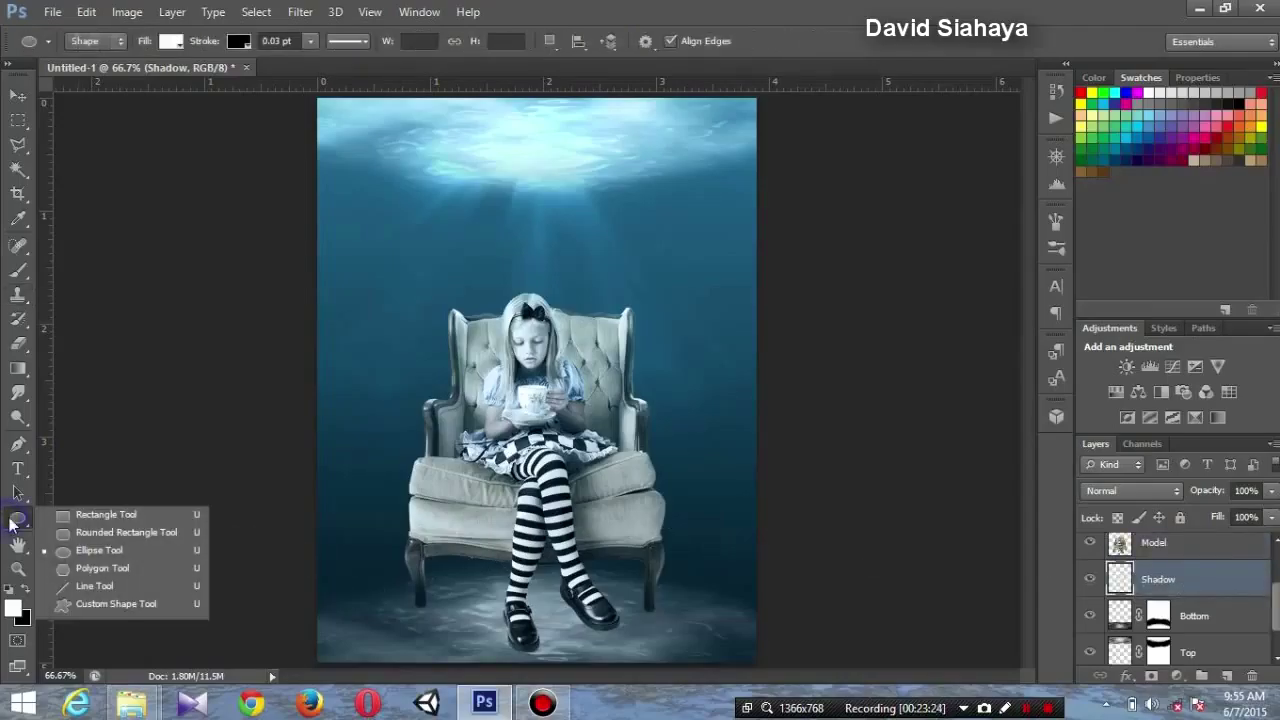
Step: Draw a black 420 × 173 px ellipse on the Shadow layer under the armchair
left_click(149, 553)
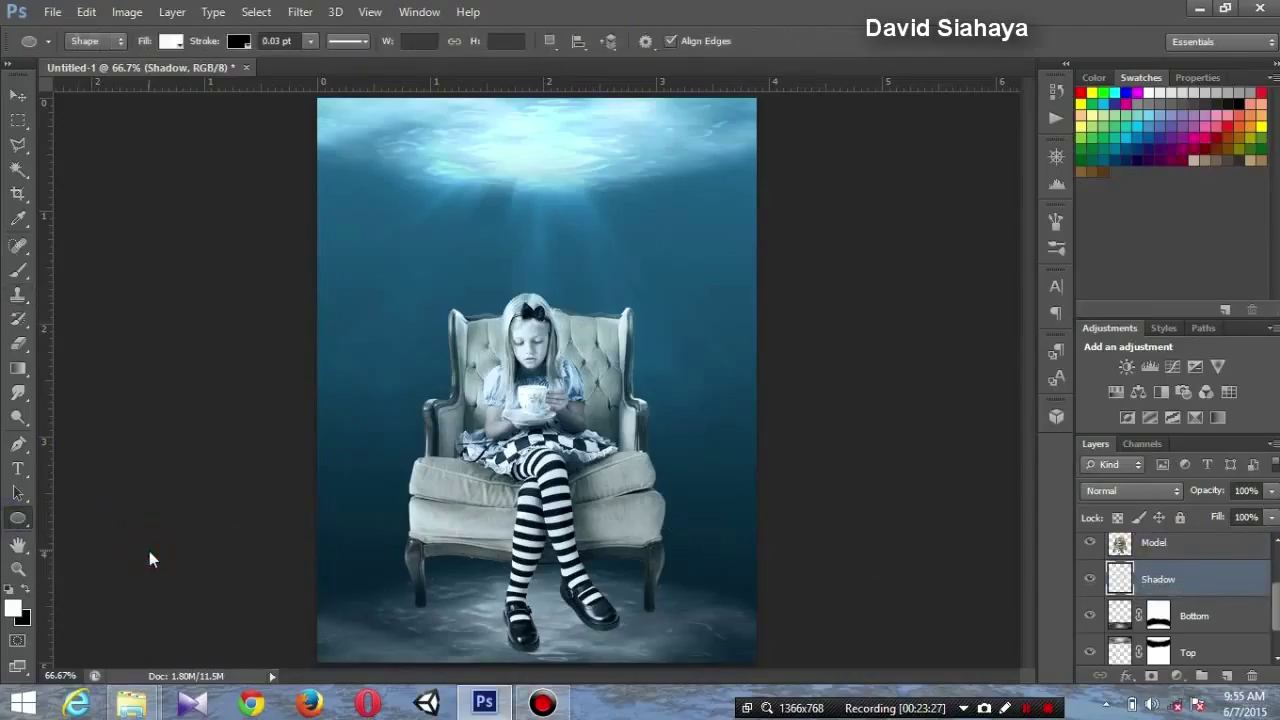
left_click(27, 591)
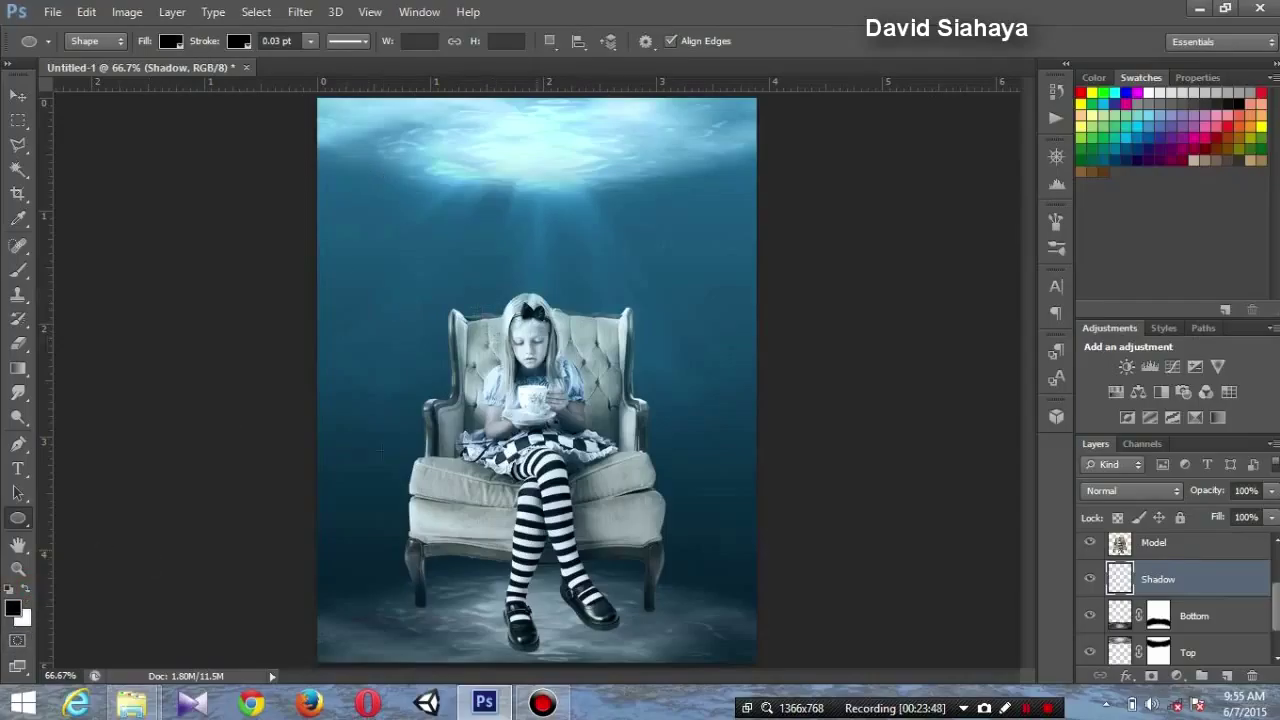
left_click_drag(408, 520, 500, 575)
left_click_drag(501, 623, 673, 655)
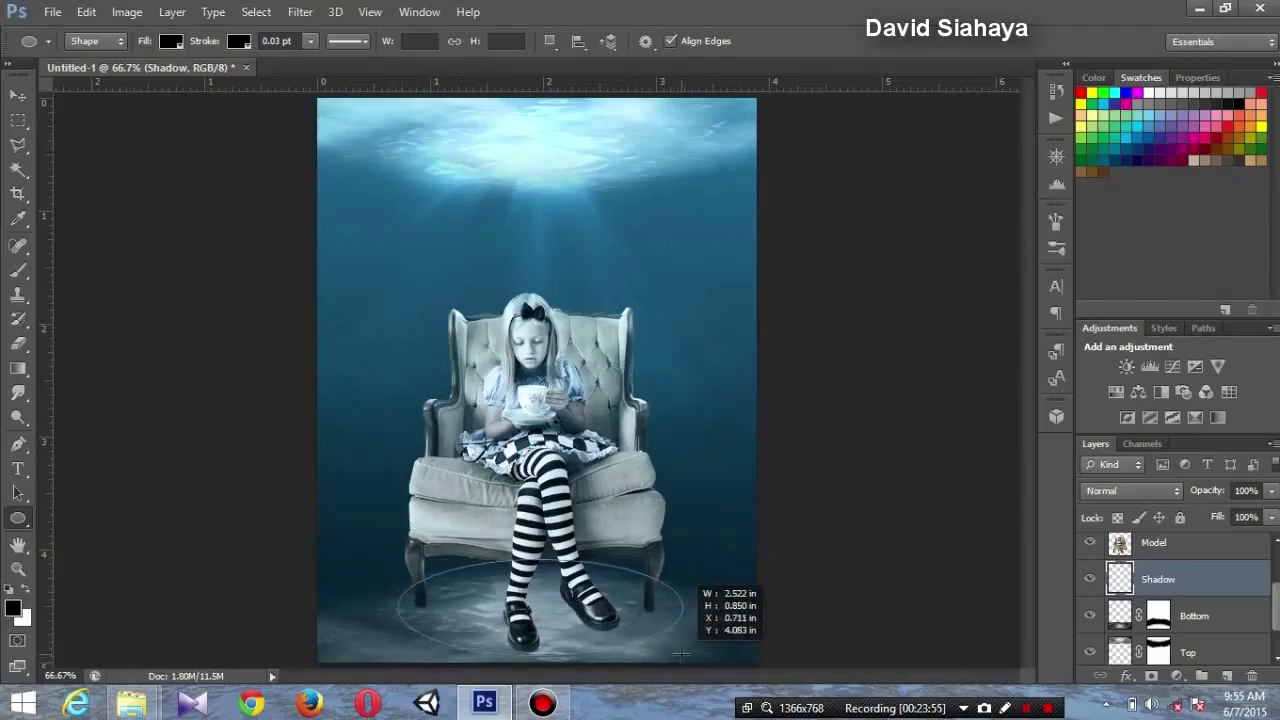
left_click_drag(673, 655, 667, 657)
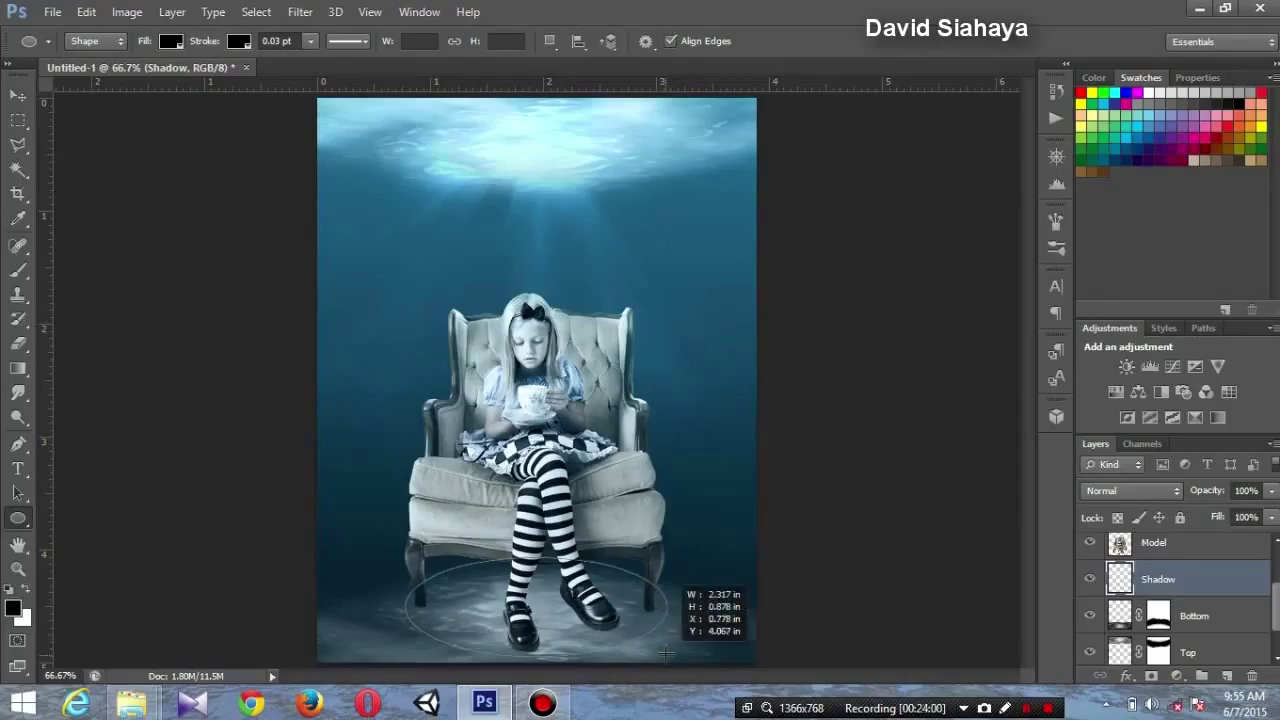
key("space")
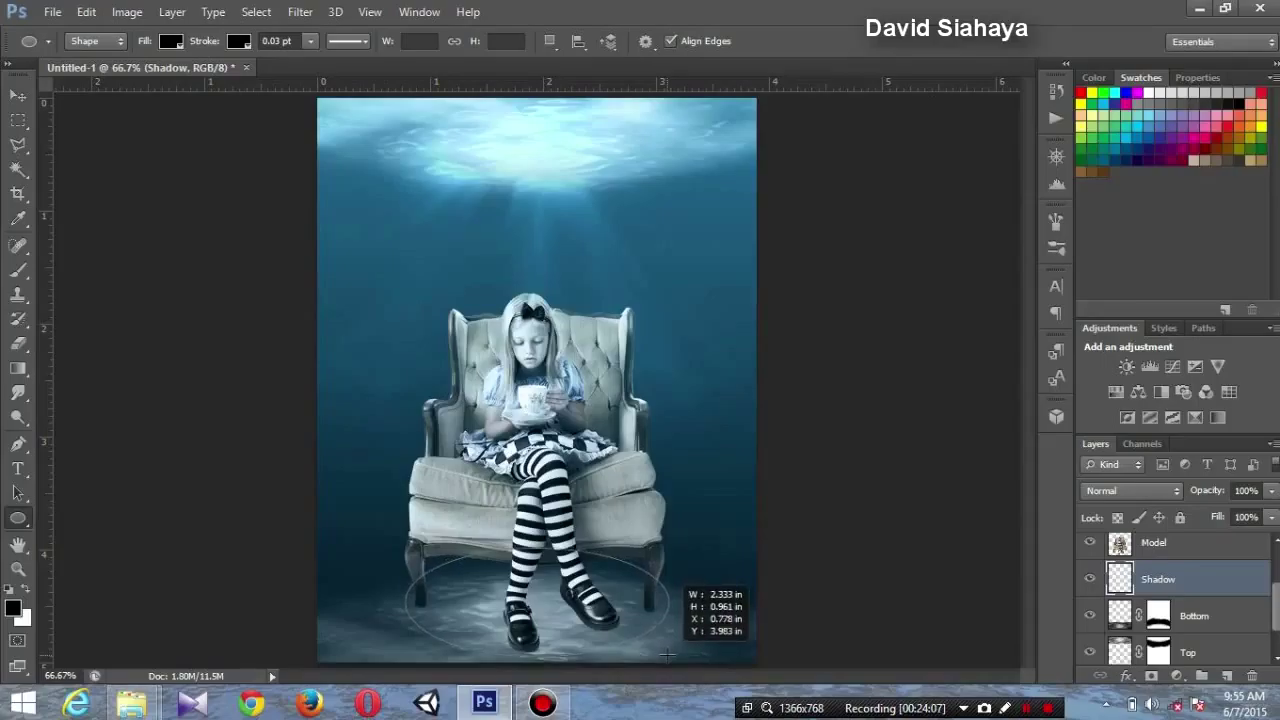
left_click_drag(667, 656, 667, 656)
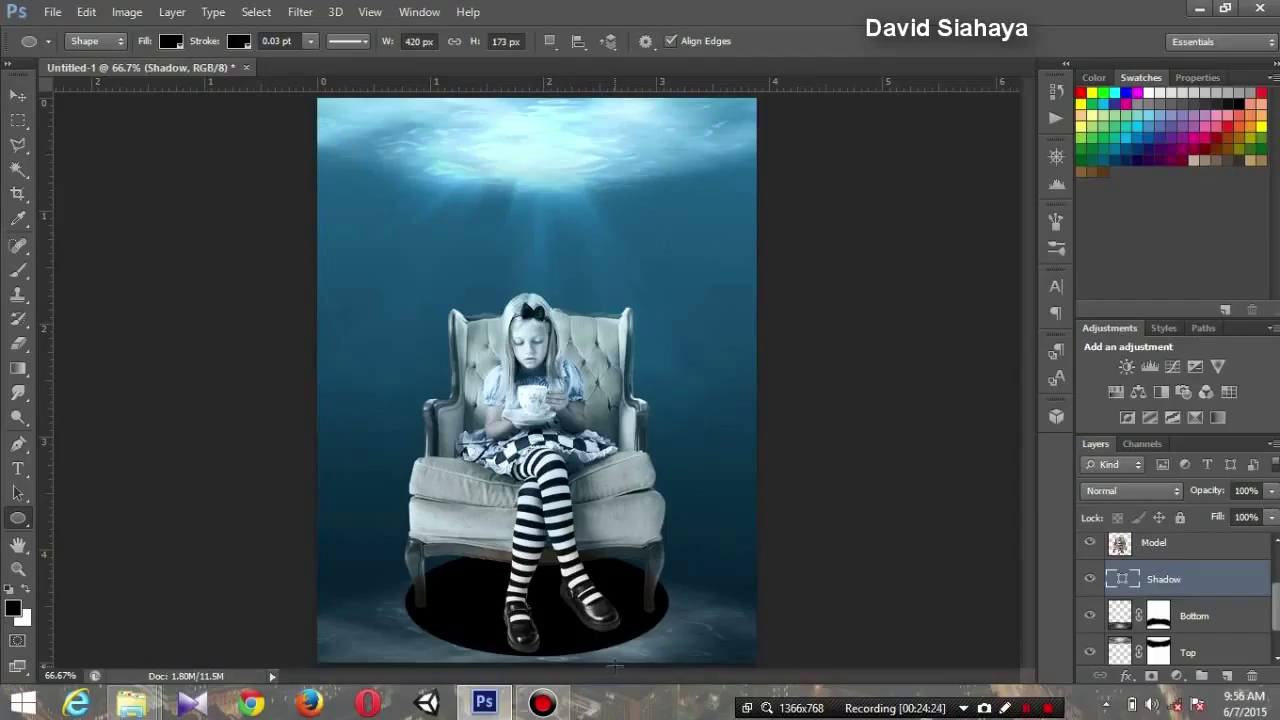
left_click(298, 12)
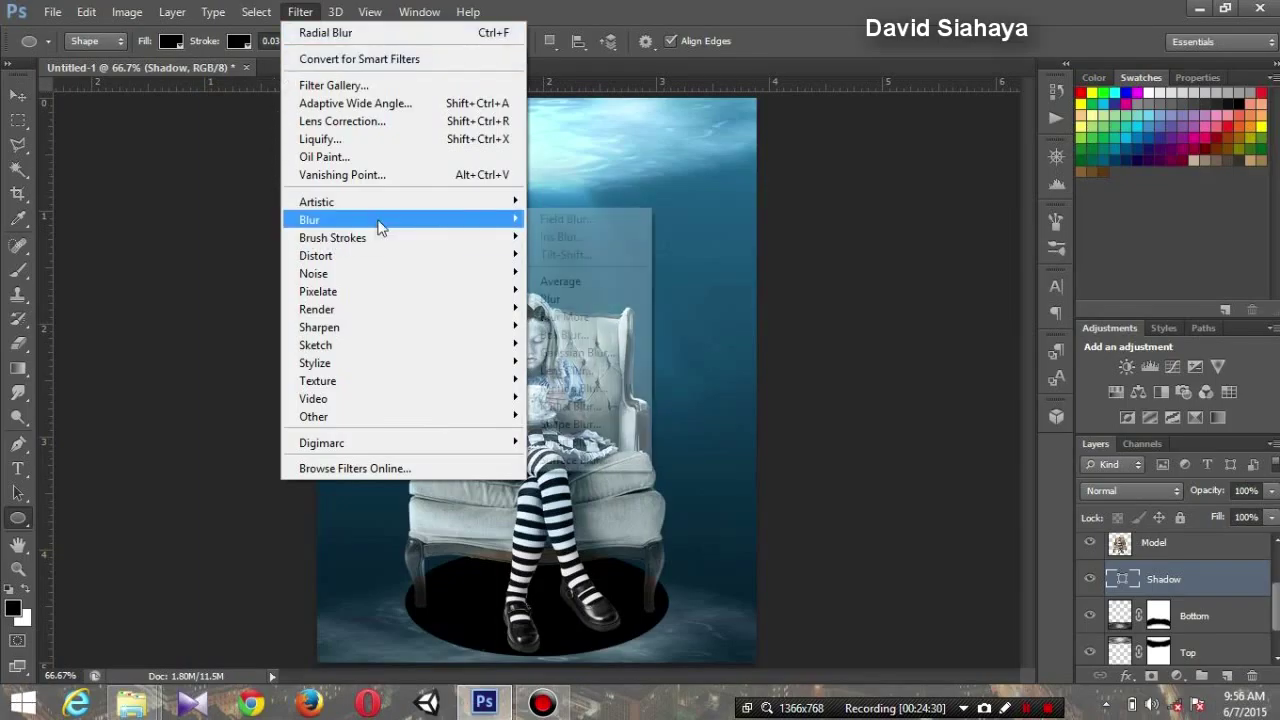
Step: Rasterize and Gaussian-blur the ellipse at 27 px radius, then set Shadow opacity to 93%
left_click(603, 354)
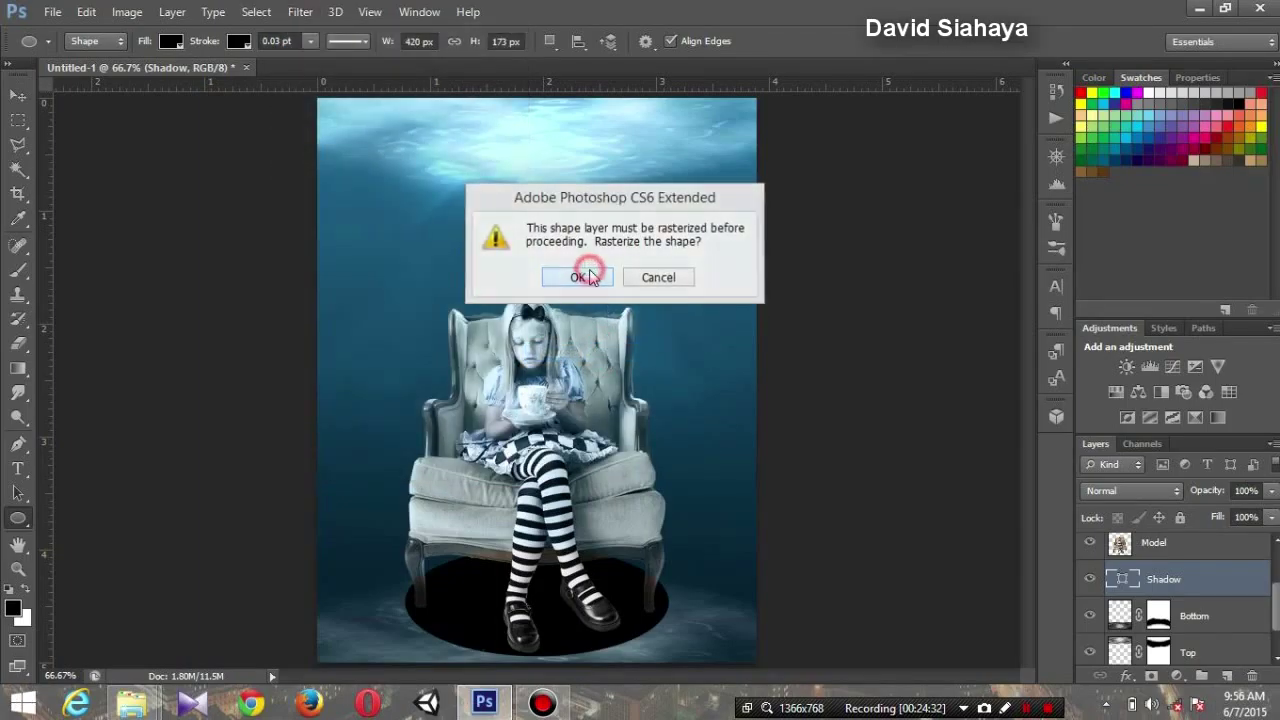
left_click(580, 275)
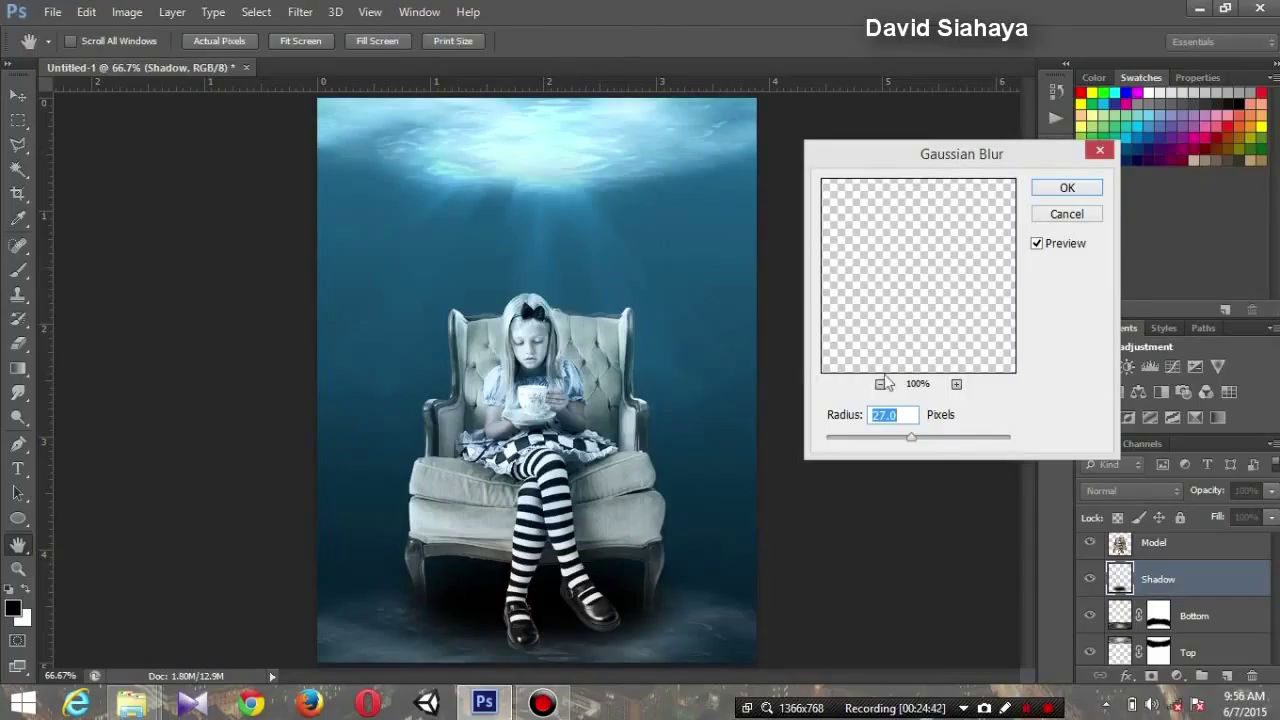
left_click(909, 418)
left_click(1065, 189)
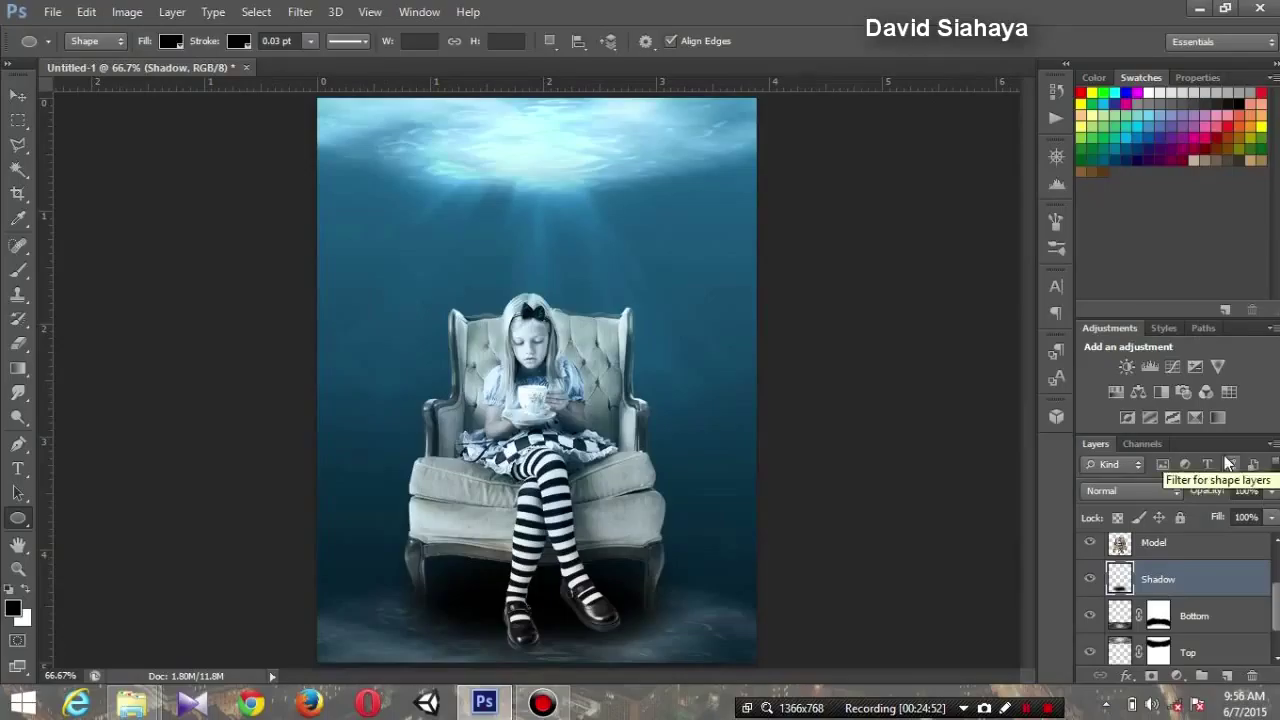
left_click(1271, 491)
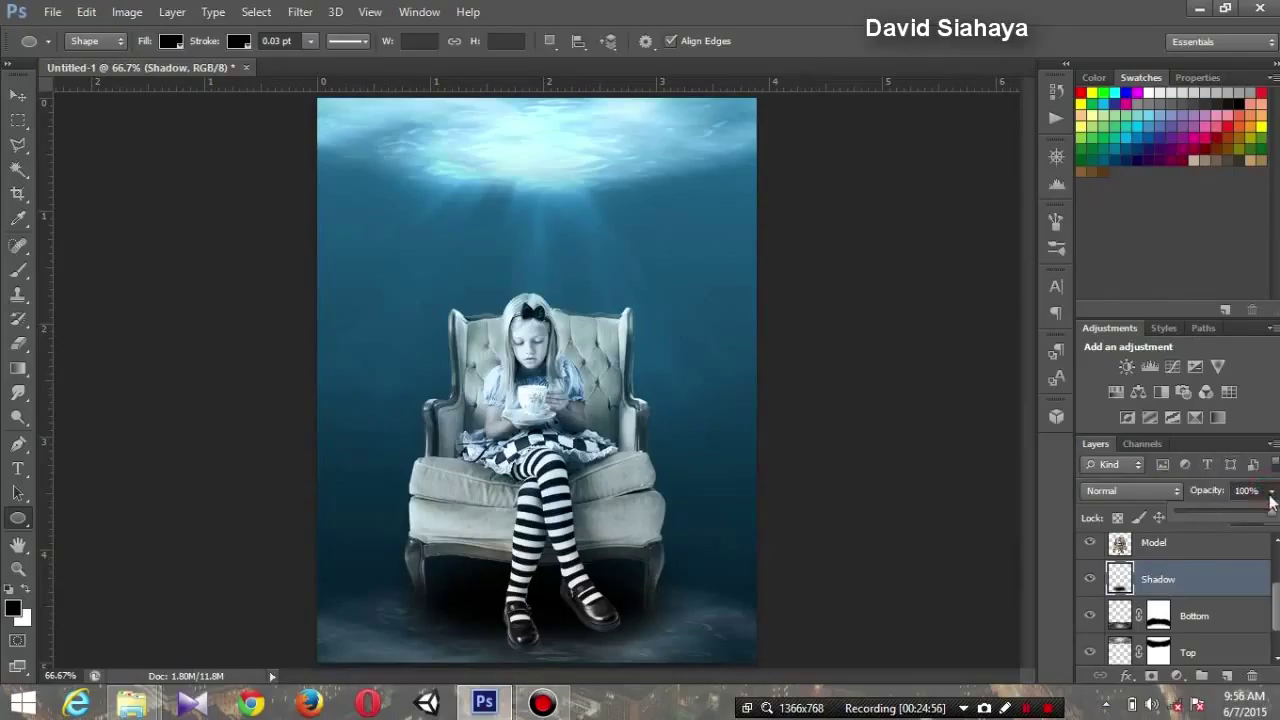
left_click_drag(1276, 520, 1273, 517)
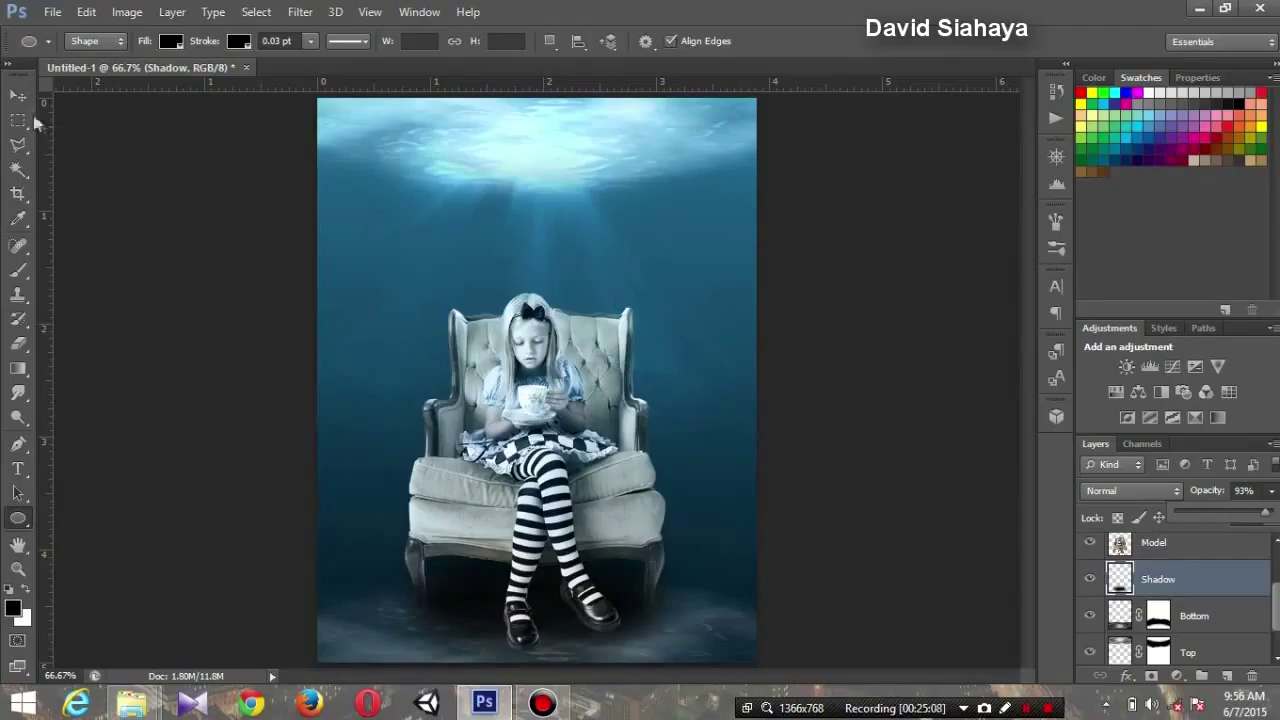
Step: Move the soft shadow beneath the chair and stretch it to about 103% height
left_click(18, 95)
left_click_drag(596, 602, 606, 584)
key("ctrl+t")
left_click_drag(537, 515, 537, 510)
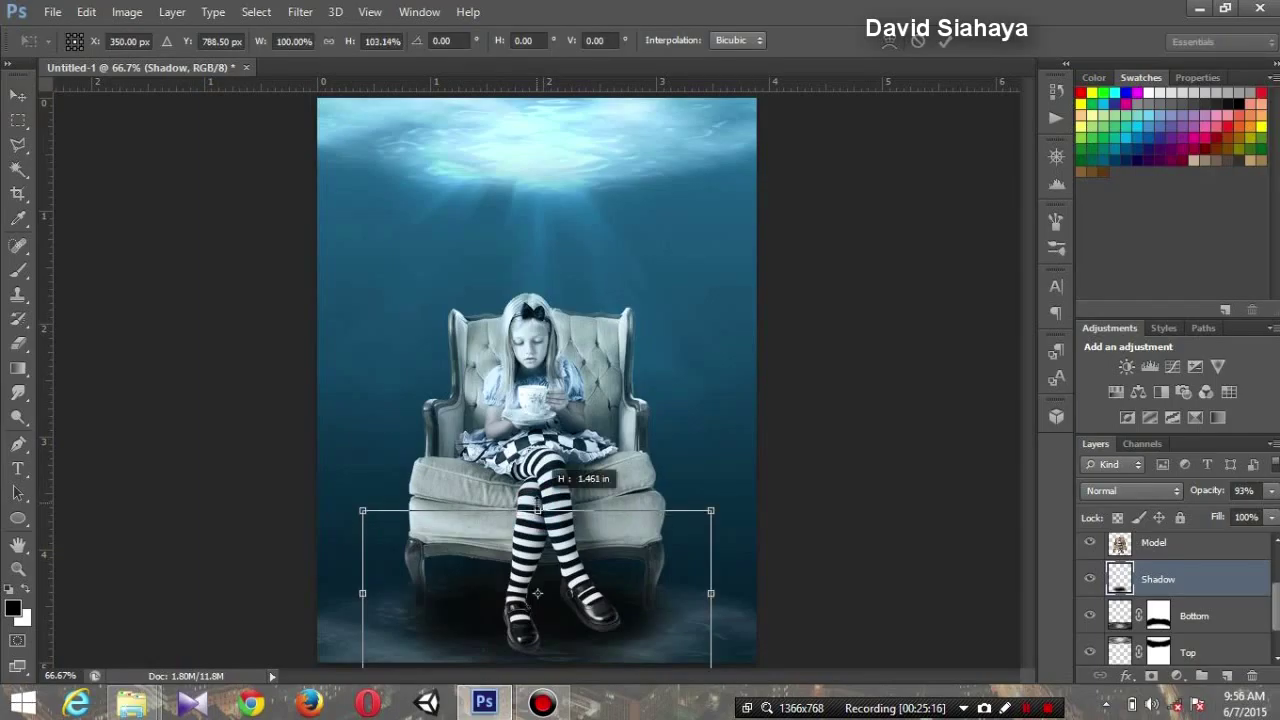
key("Return")
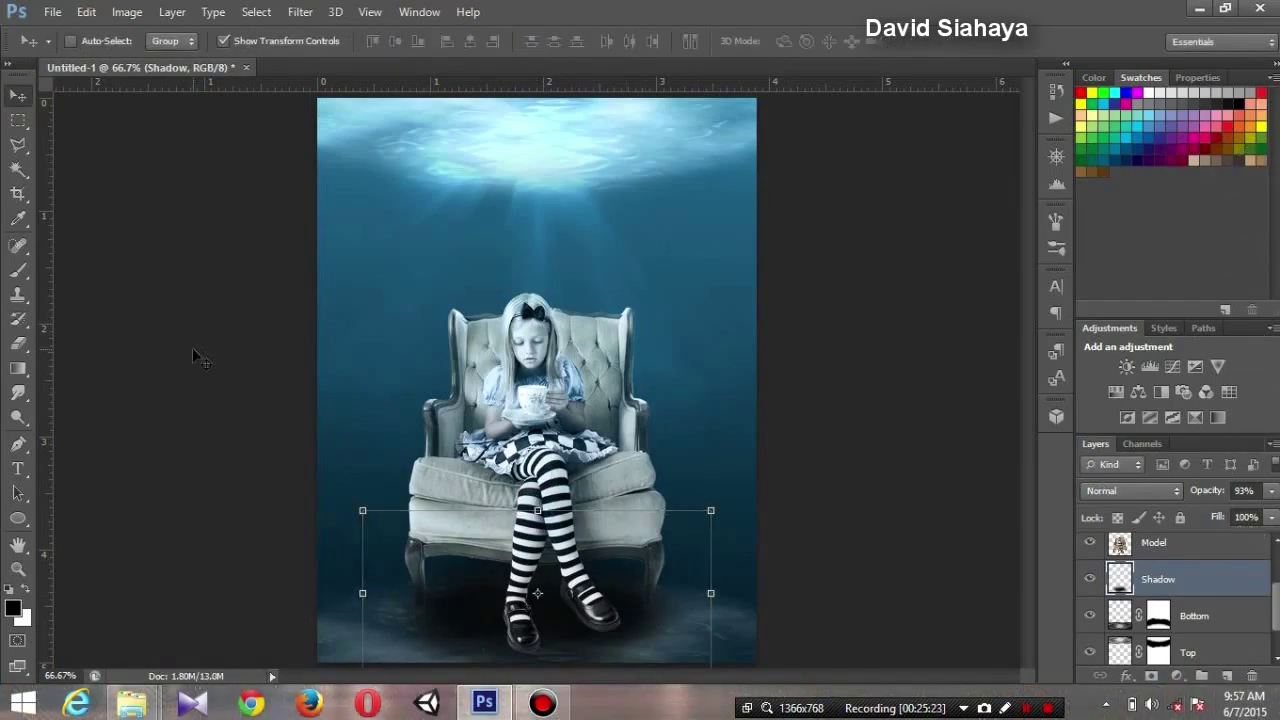
left_click(18, 121)
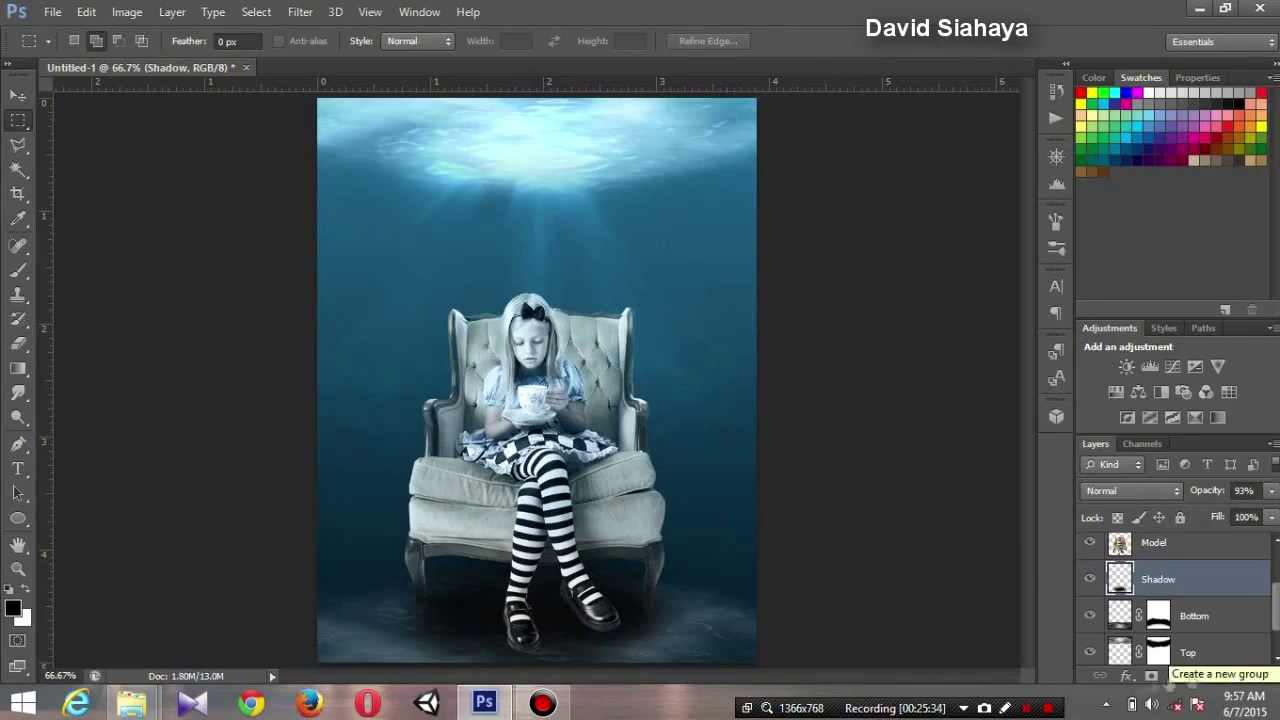
Step: Create a new 600 × 600 px transparent document, Untitled-2
left_click(52, 13)
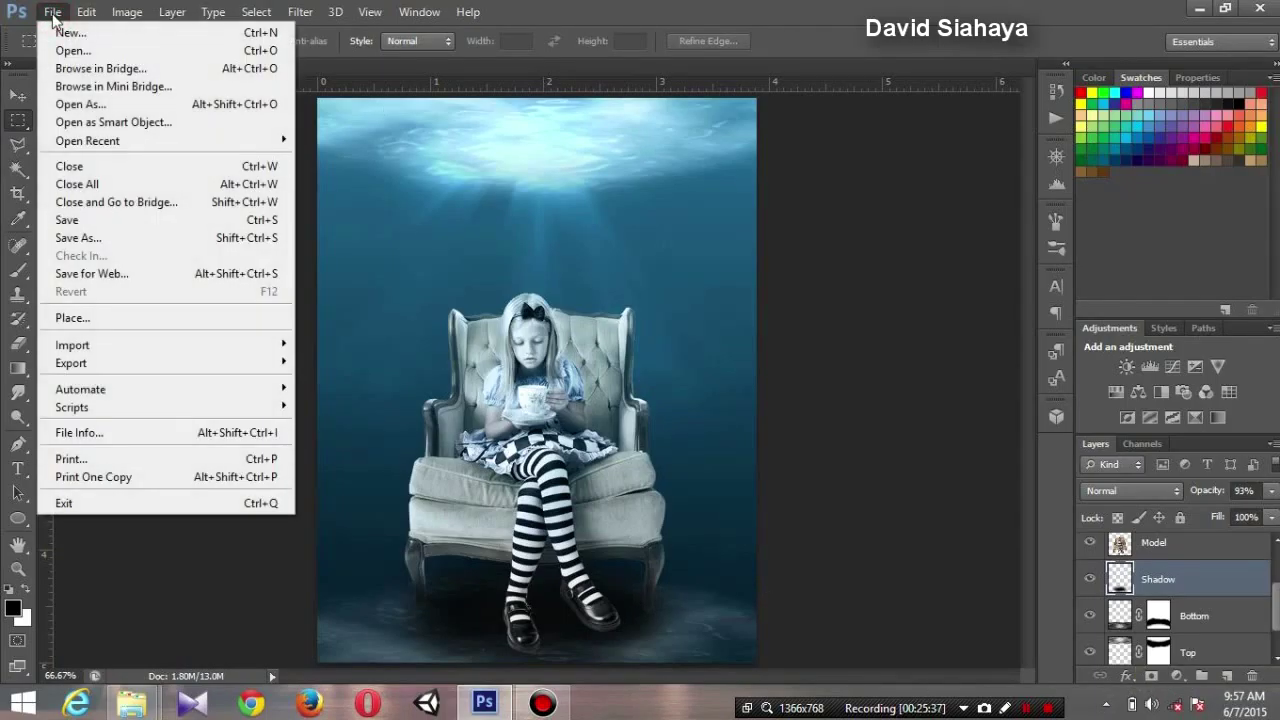
left_click(70, 32)
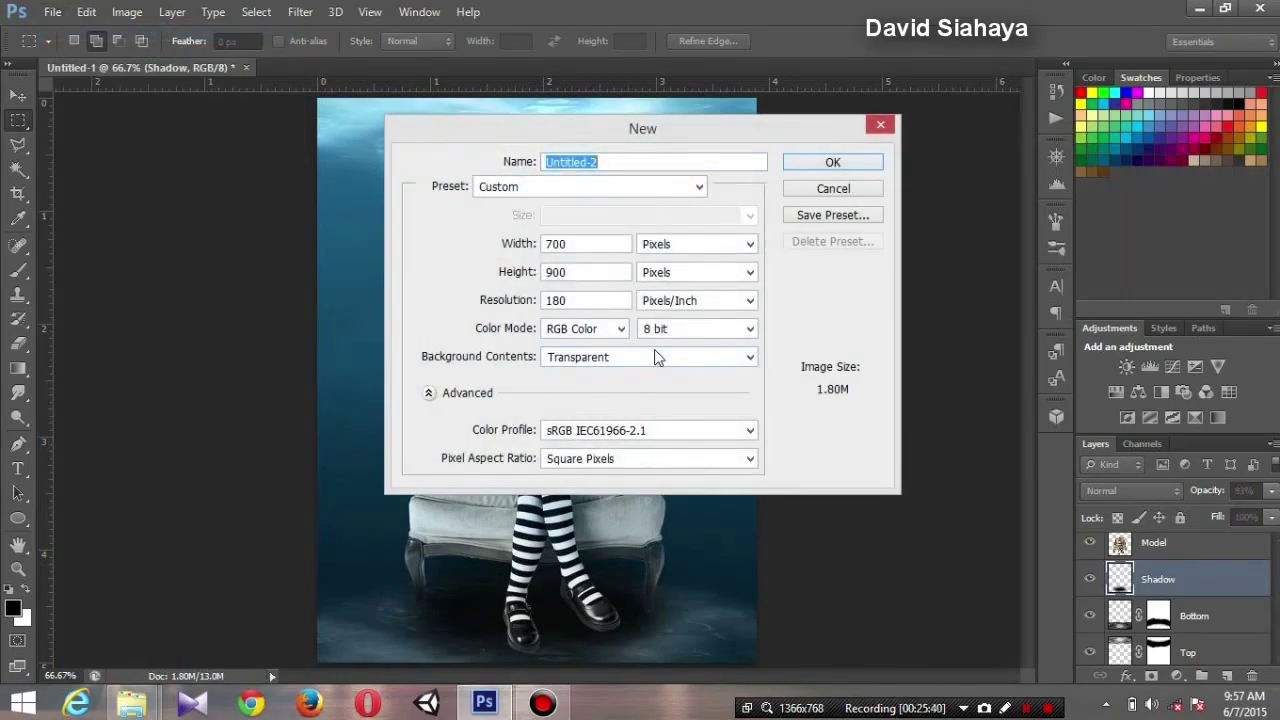
double_click(591, 244)
type("600")
double_click(597, 274)
type("600")
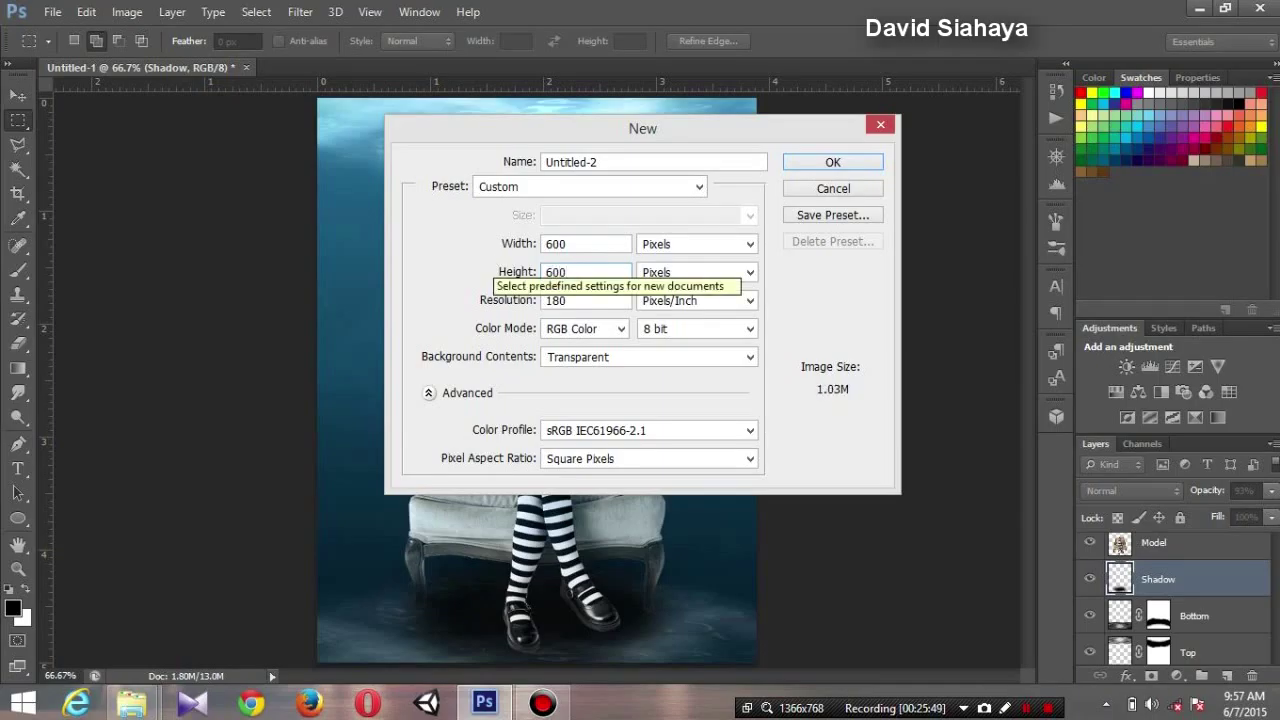
left_click(879, 161)
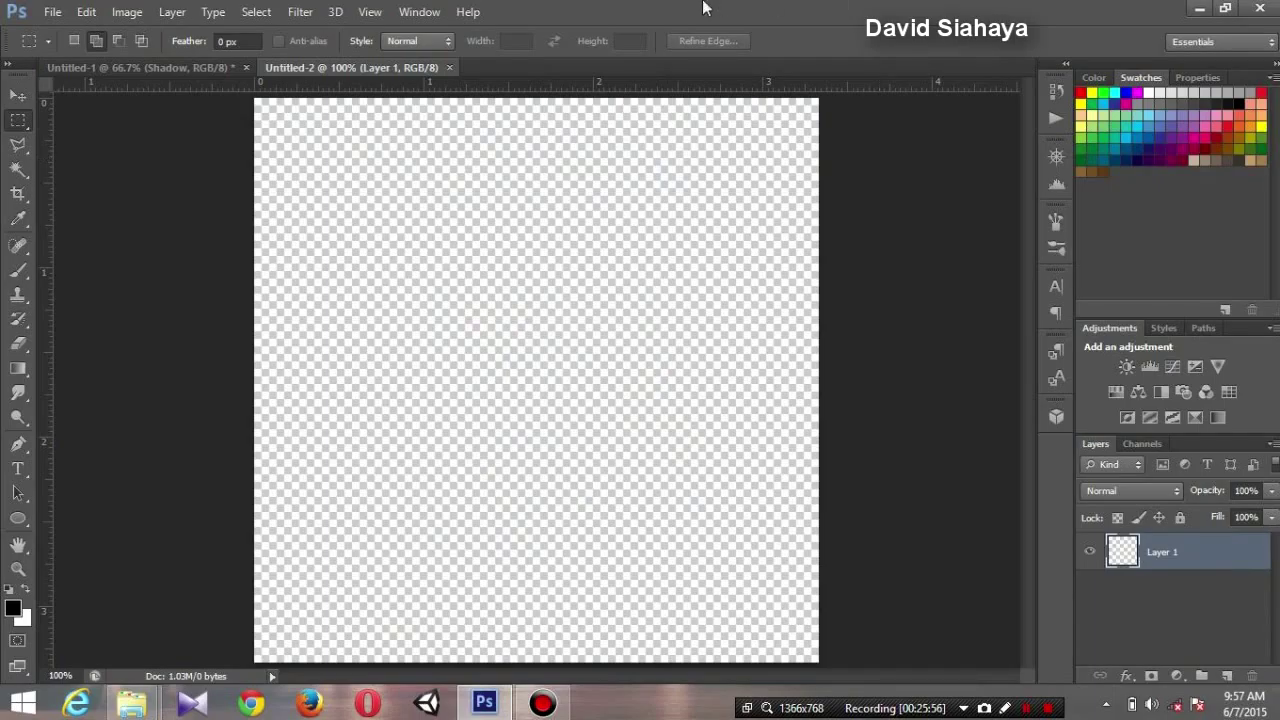
Step: Draw an elliptical selection of about 3.1 × 3.0 in spanning most of the canvas
right_click(22, 123)
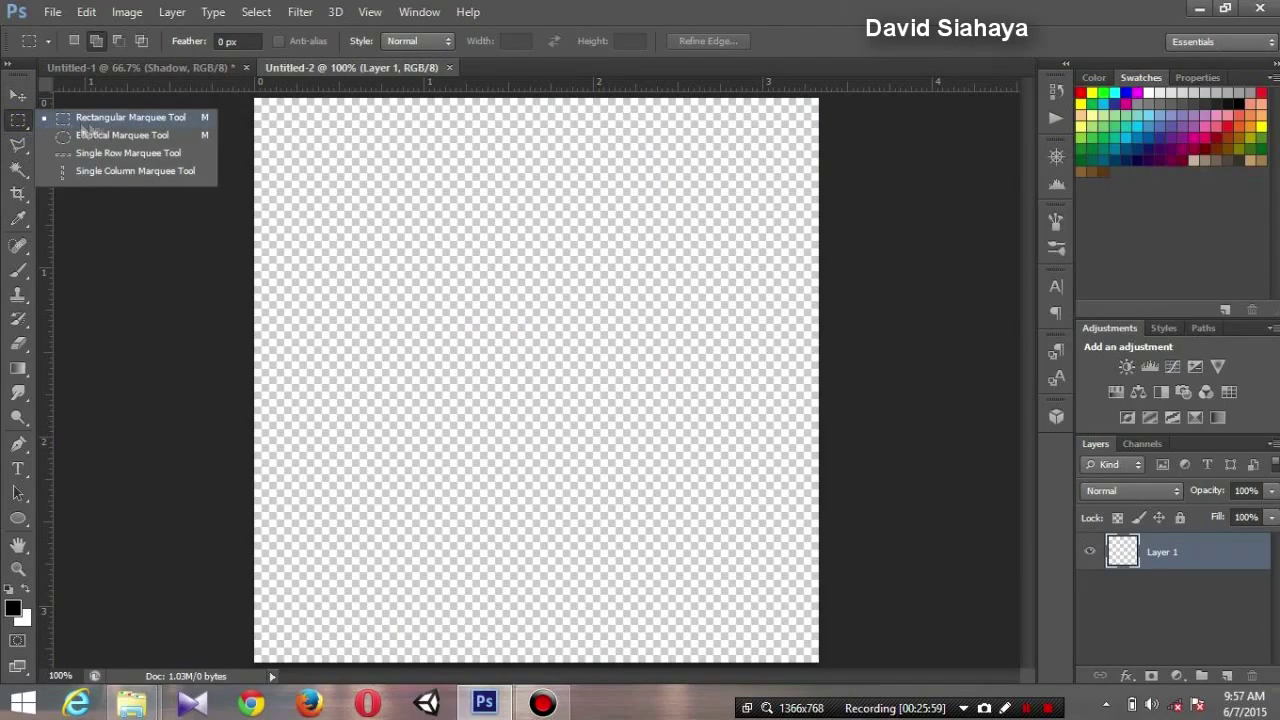
left_click(183, 136)
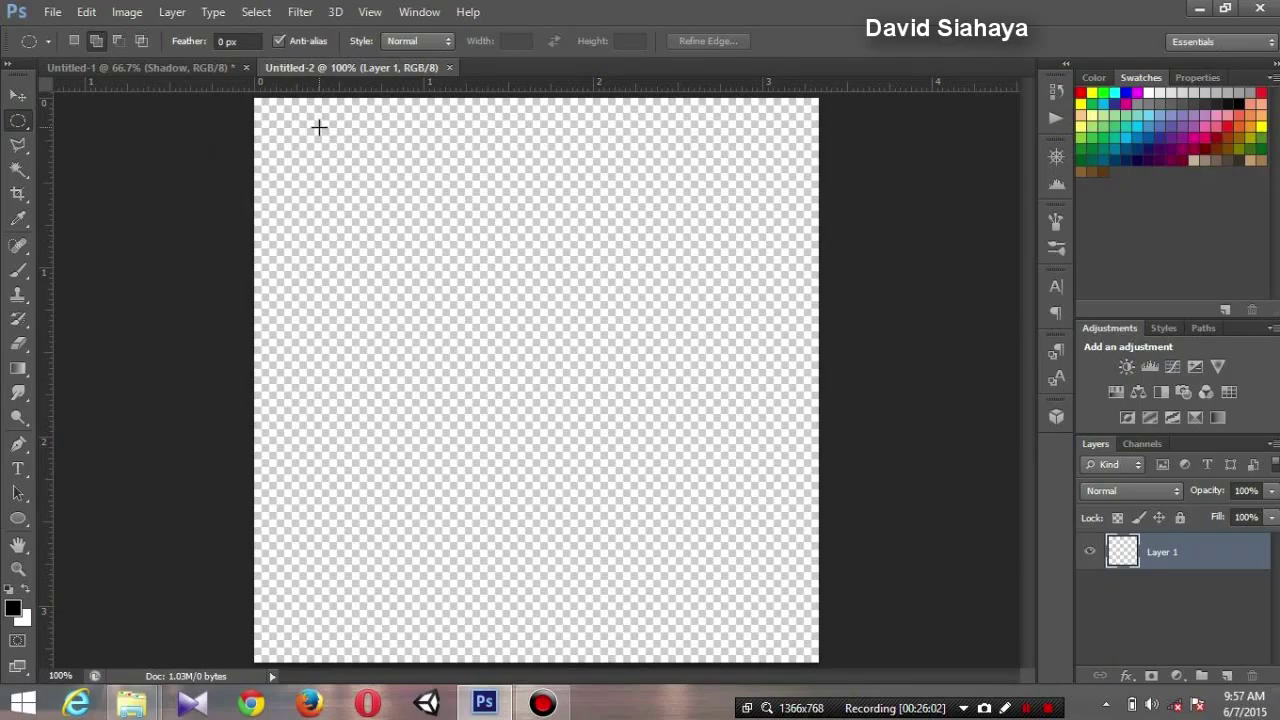
left_click_drag(278, 121, 811, 641)
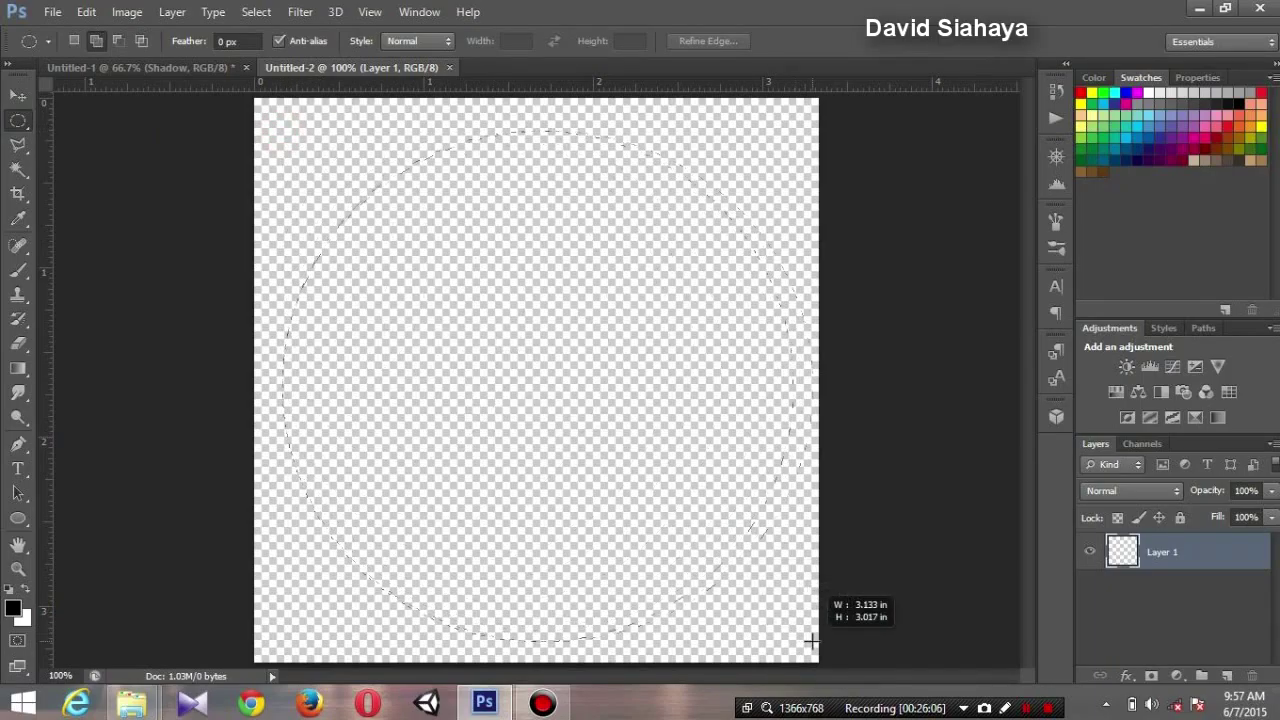
key("space")
left_click_drag(811, 641, 815, 636)
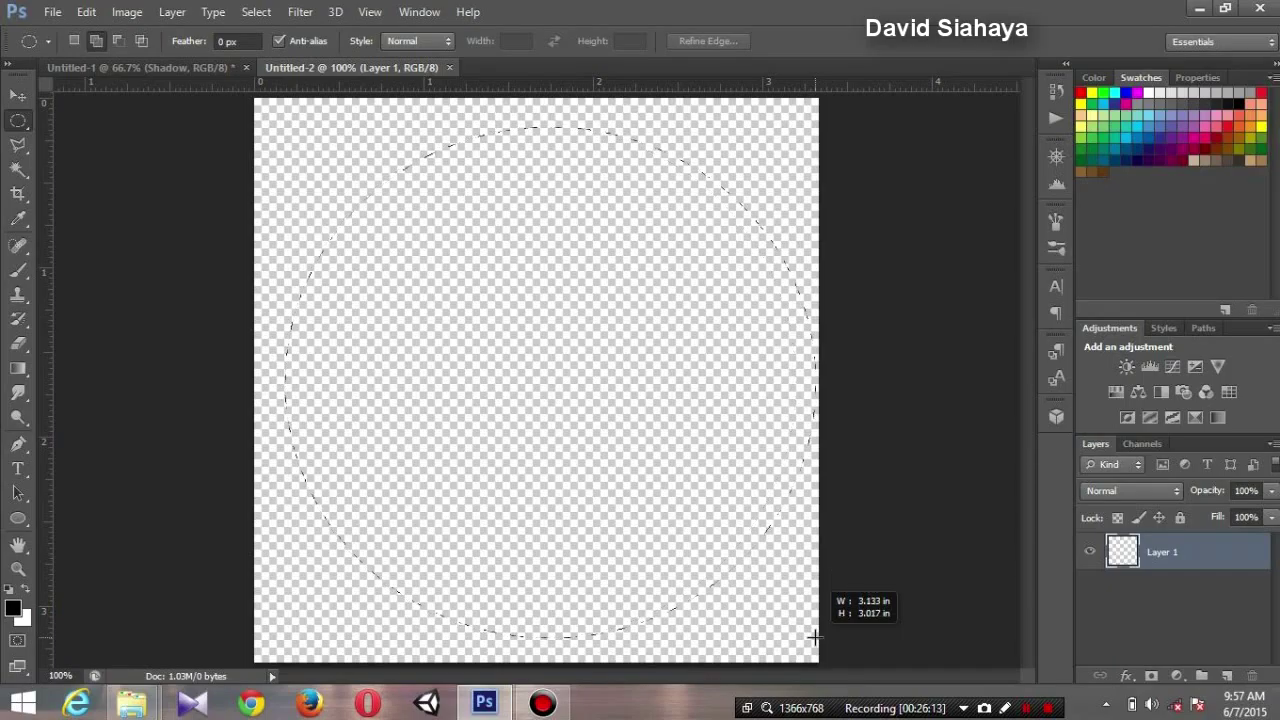
left_click_drag(815, 636, 815, 636)
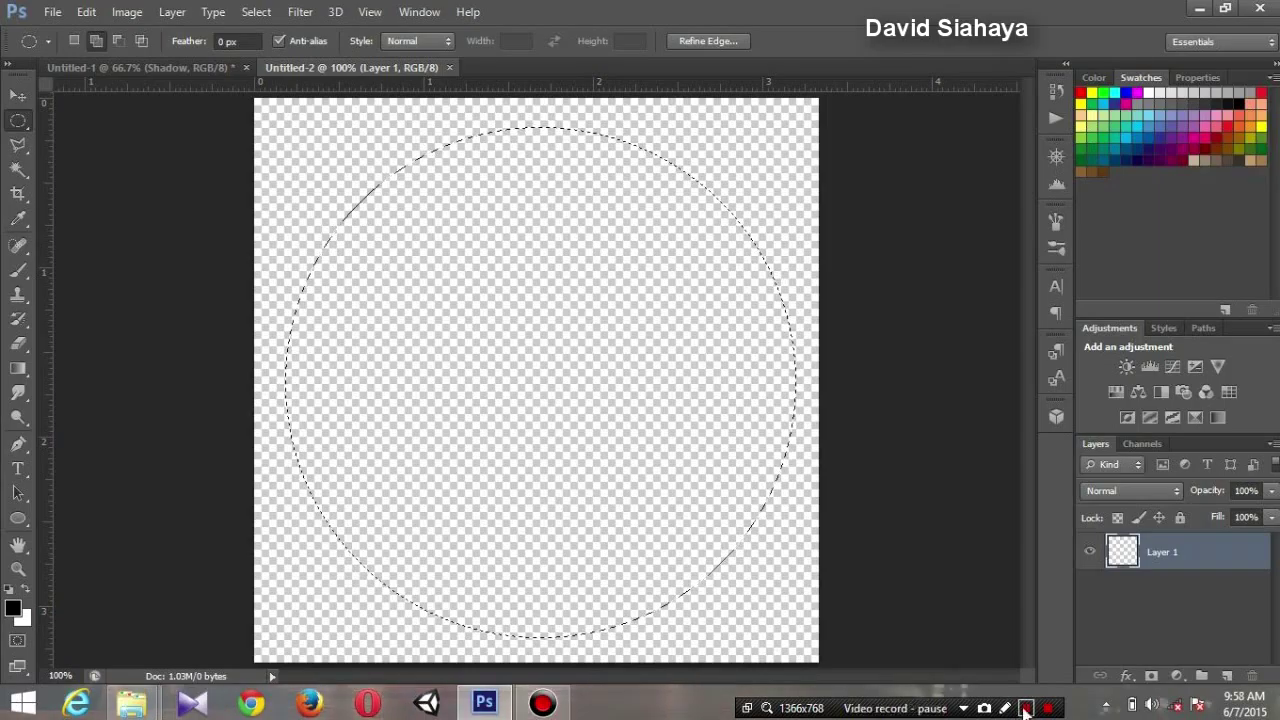
left_click(1030, 708)
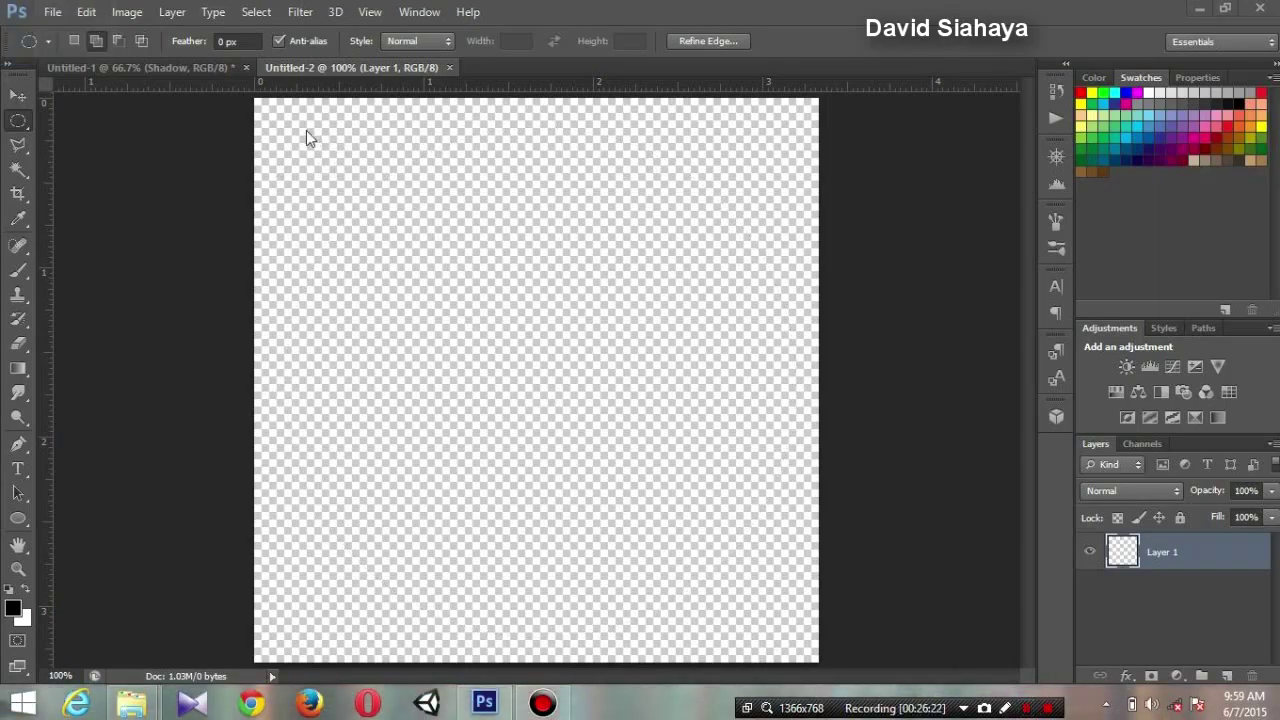
key("ctrl+z")
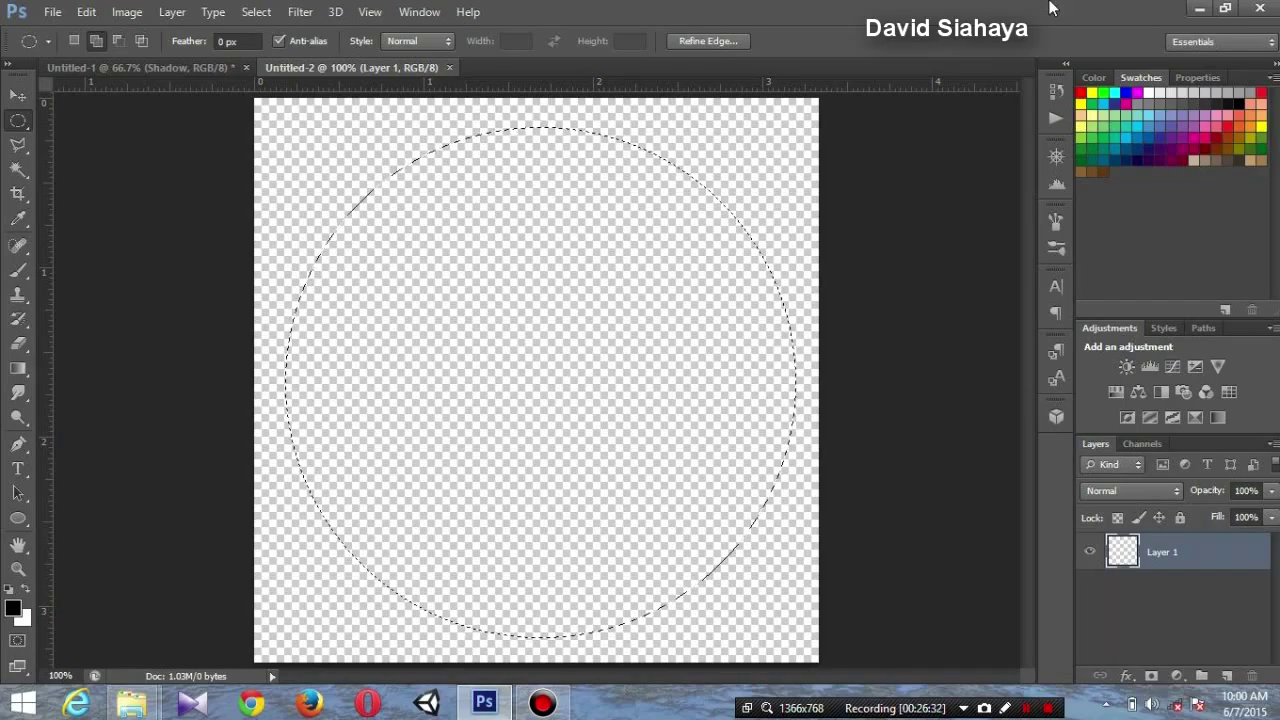
key("b")
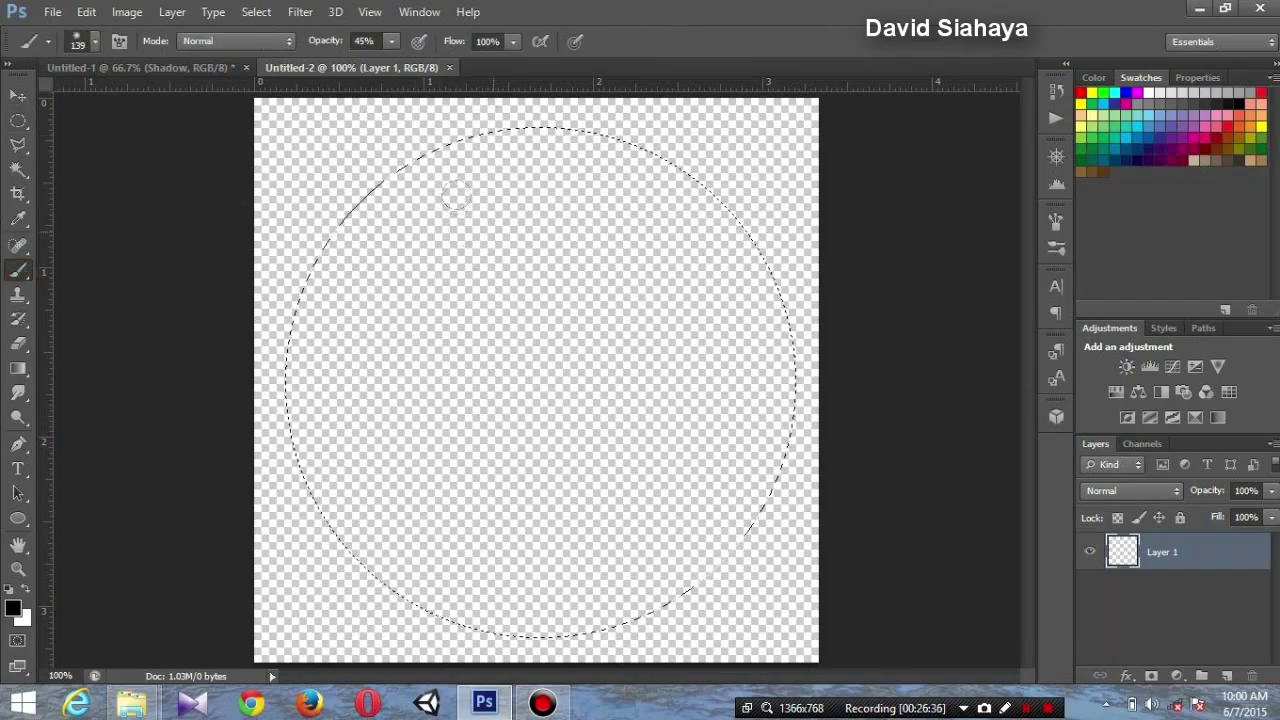
Step: With a 63 px soft brush at 100% opacity, paint a black ring inside the circle
right_click(580, 270)
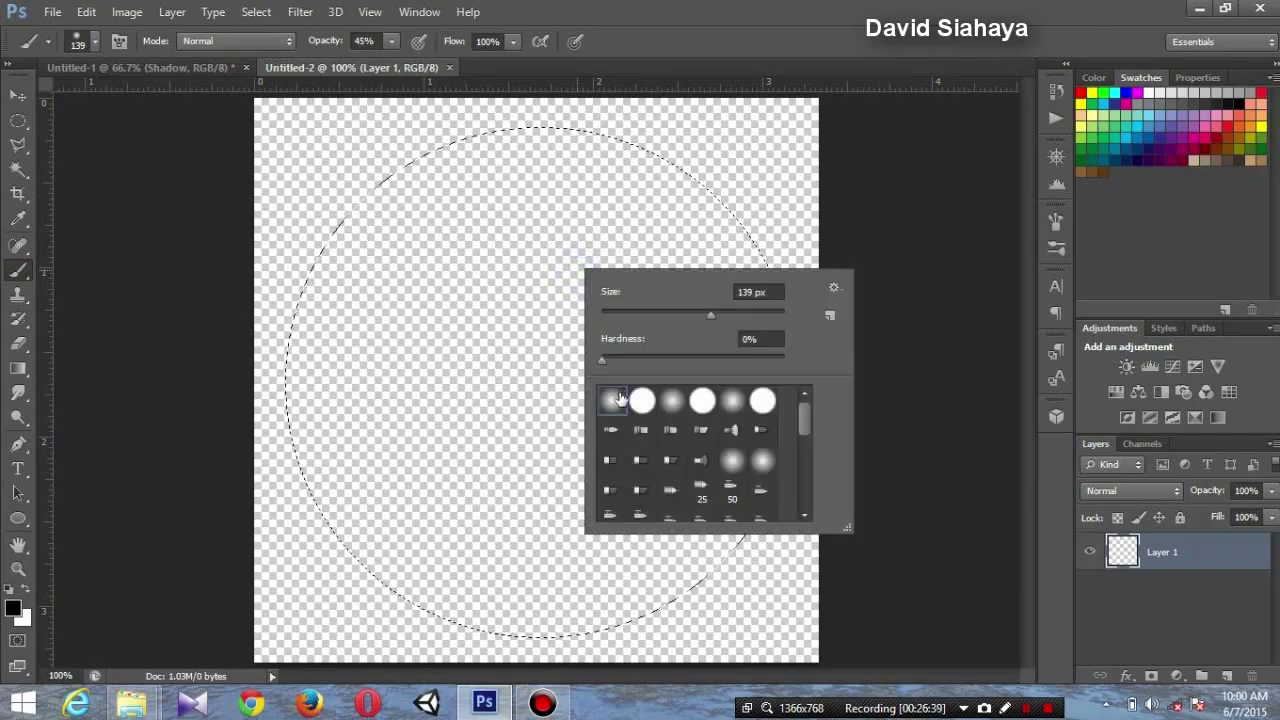
left_click_drag(710, 316, 660, 316)
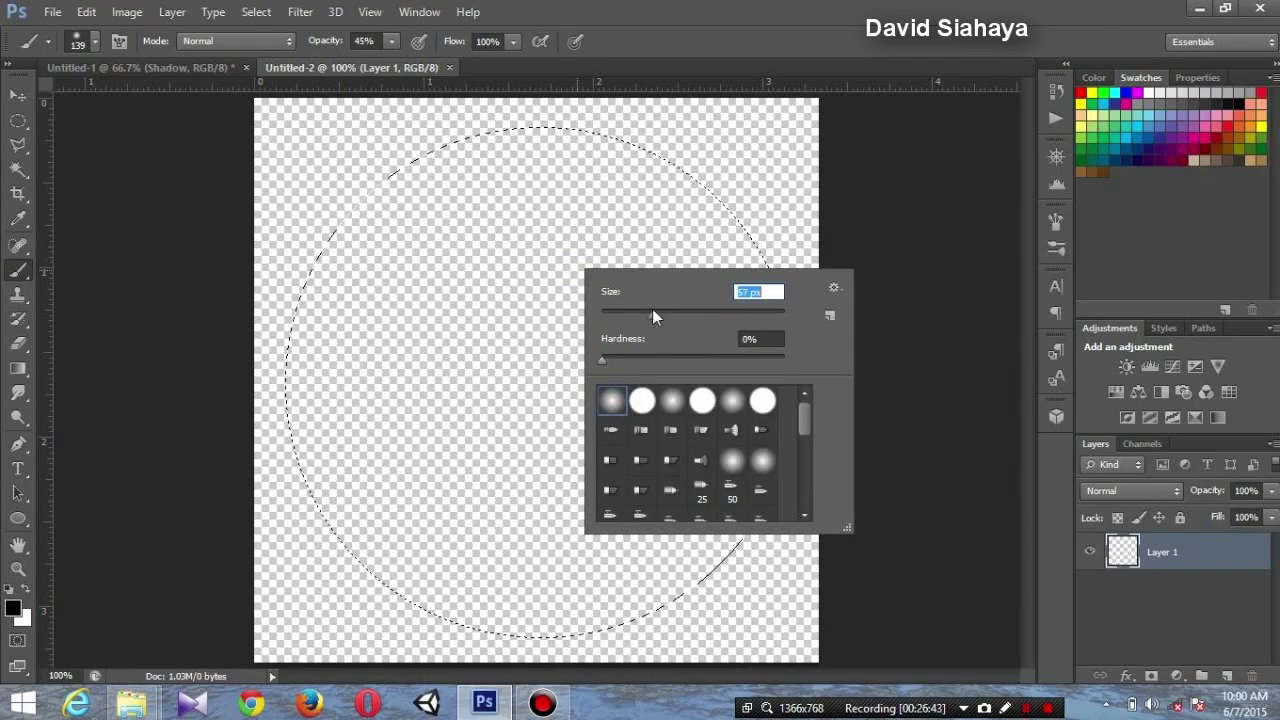
key("Return")
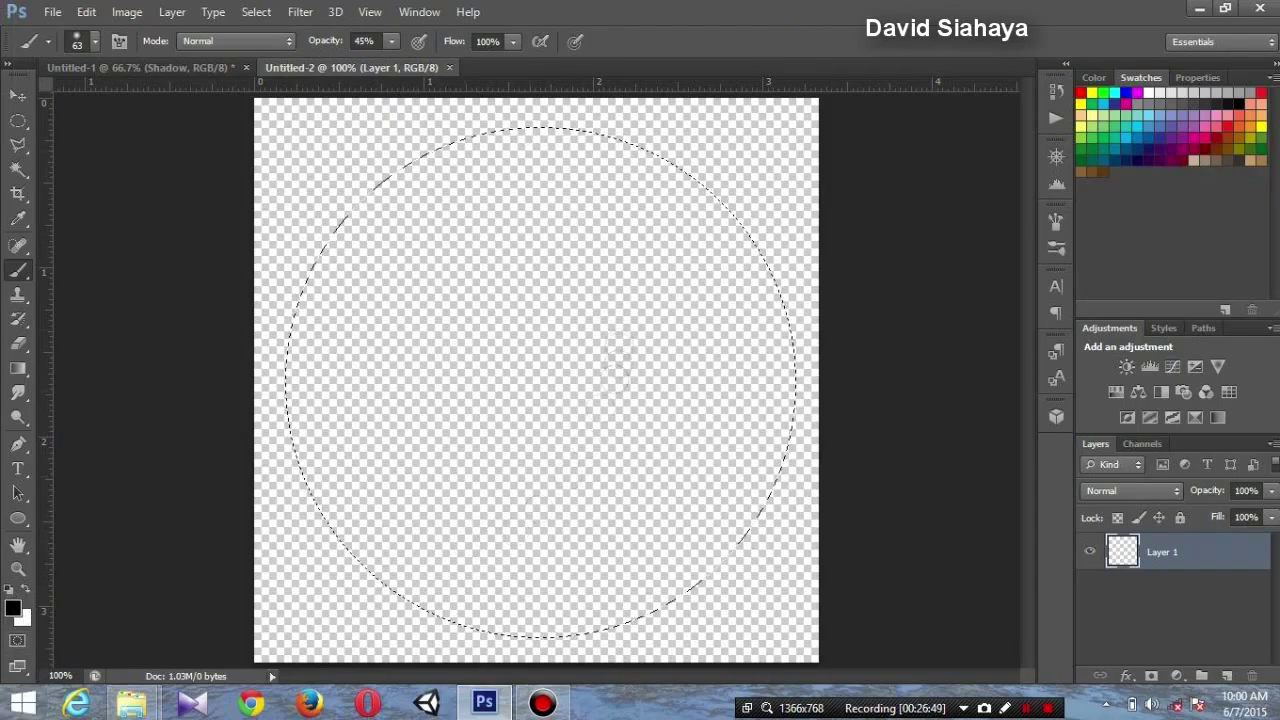
left_click(391, 41)
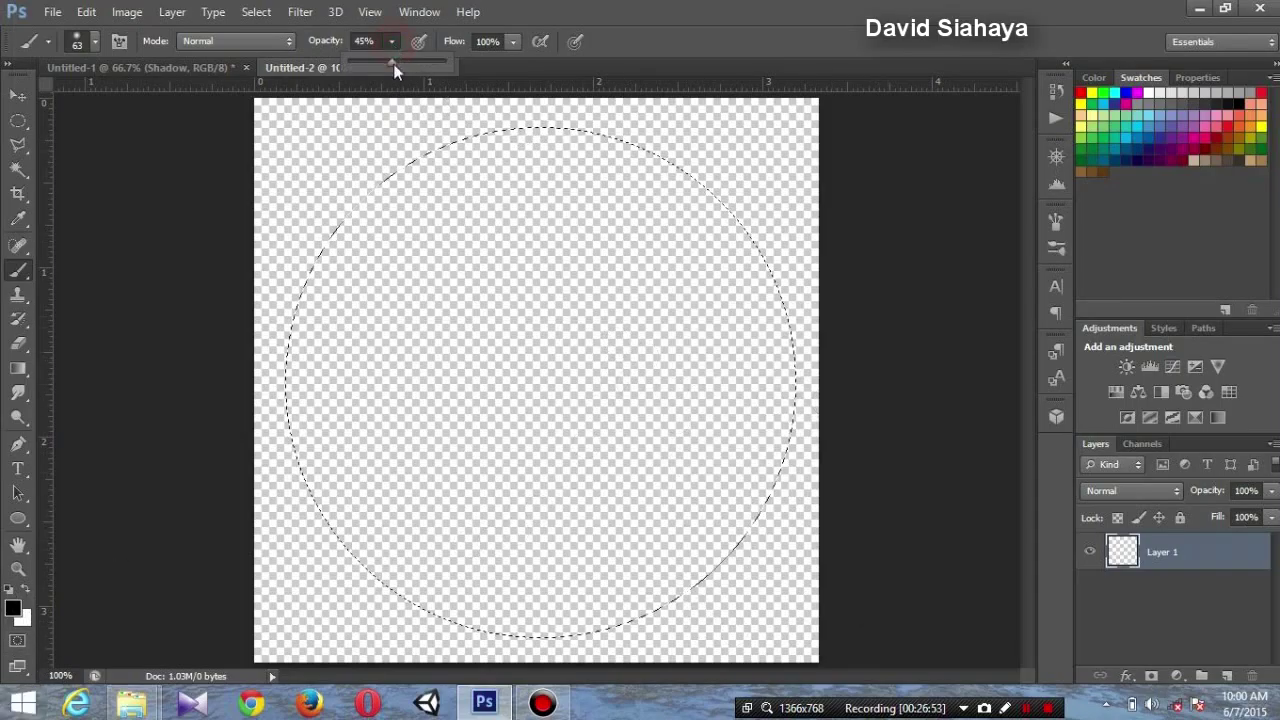
left_click_drag(395, 65, 483, 70)
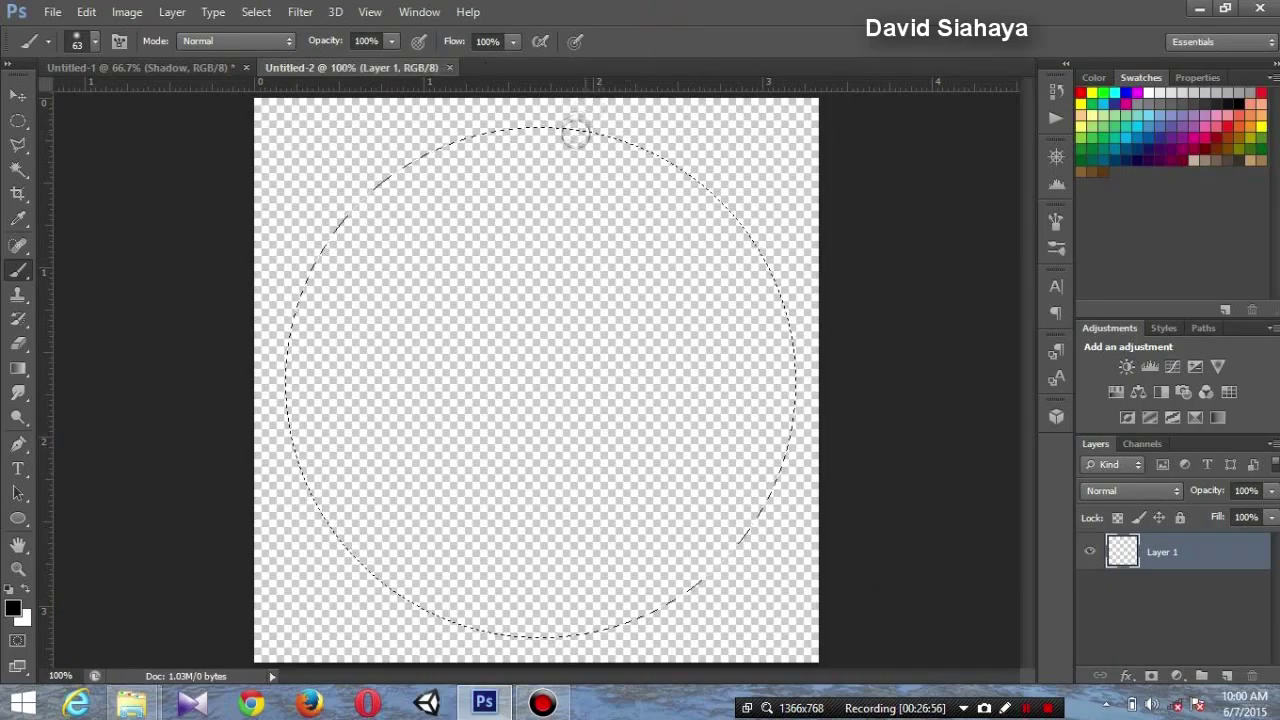
mouse_move(585, 138)
left_mouse_down()
mouse_move(655, 168)
mouse_move(776, 388)
mouse_move(750, 500)
mouse_move(660, 575)
mouse_move(515, 602)
mouse_move(425, 600)
mouse_move(345, 515)
mouse_move(300, 440)
mouse_move(305, 300)
mouse_move(380, 180)
mouse_move(480, 138)
mouse_move(590, 150)
left_mouse_up()
mouse_move(423, 172)
left_mouse_down()
mouse_move(345, 255)
mouse_move(300, 380)
mouse_move(340, 500)
mouse_move(440, 590)
mouse_move(620, 600)
mouse_move(715, 530)
mouse_move(780, 400)
mouse_move(735, 215)
mouse_move(590, 150)
mouse_move(460, 130)
left_mouse_up()
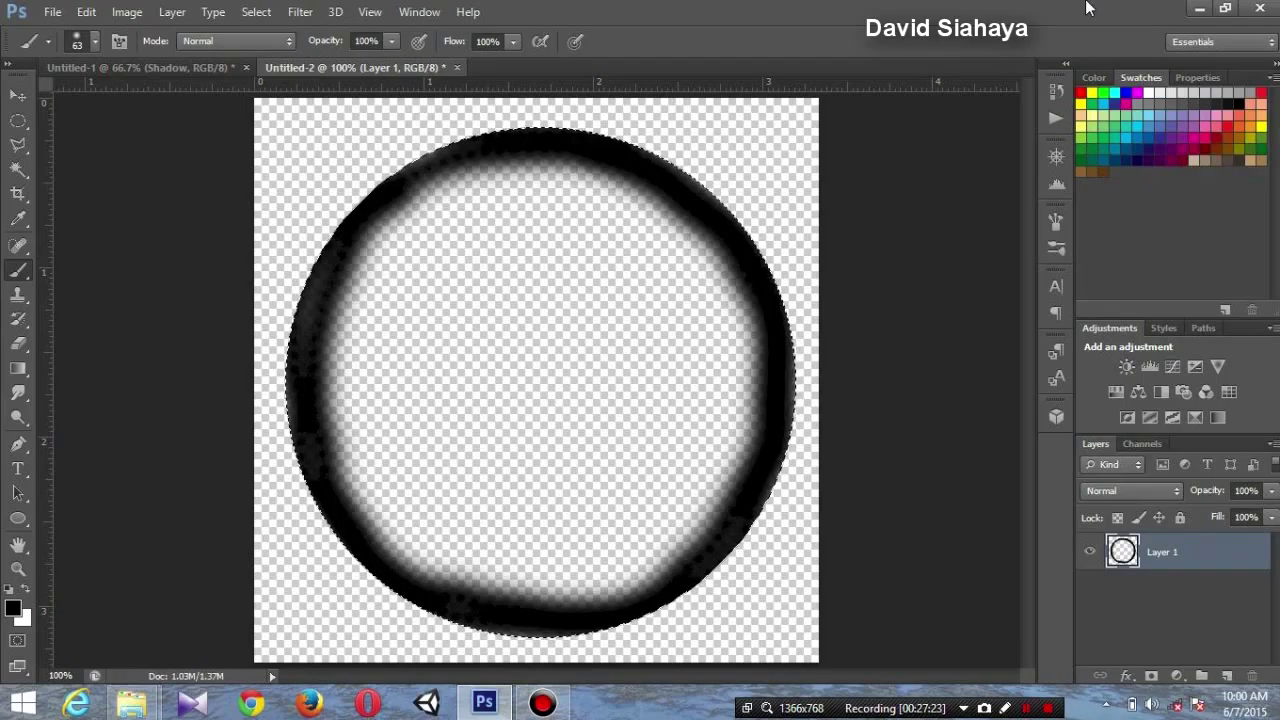
Step: Add grey shading on the ring's lower right with a 96 px brush at 60%, then deselect
left_click(391, 41)
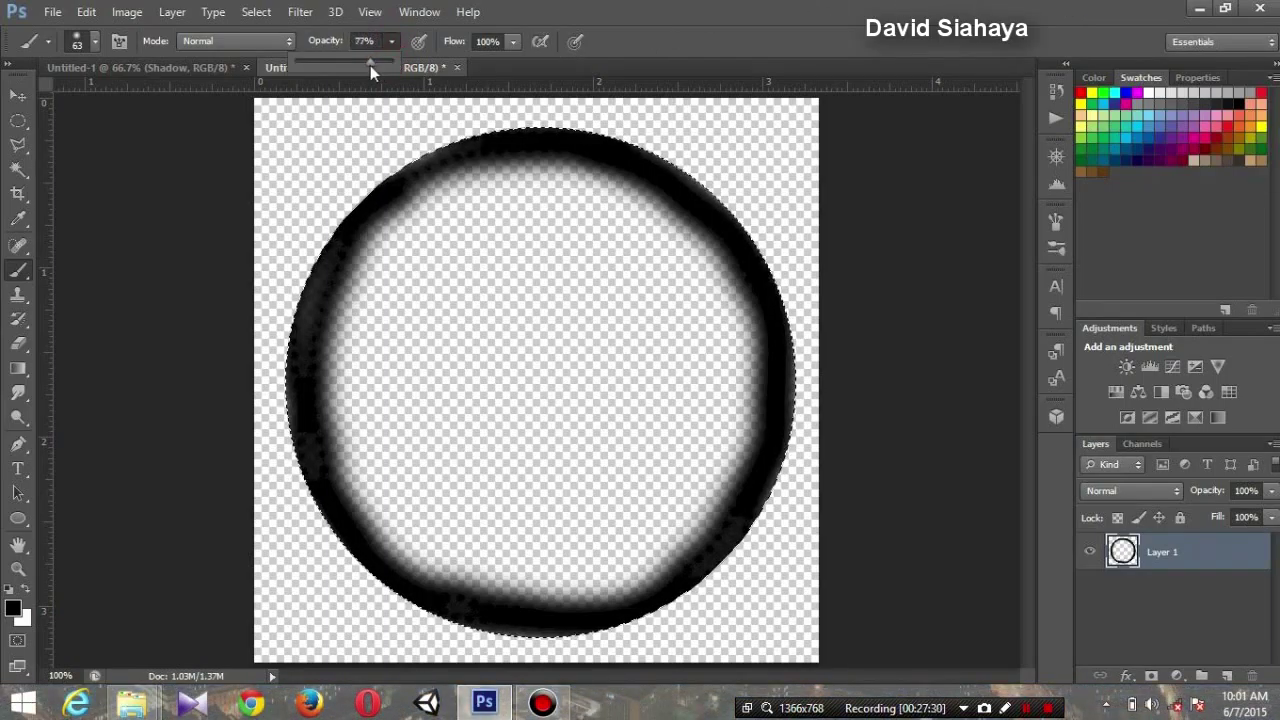
left_click_drag(351, 65, 353, 66)
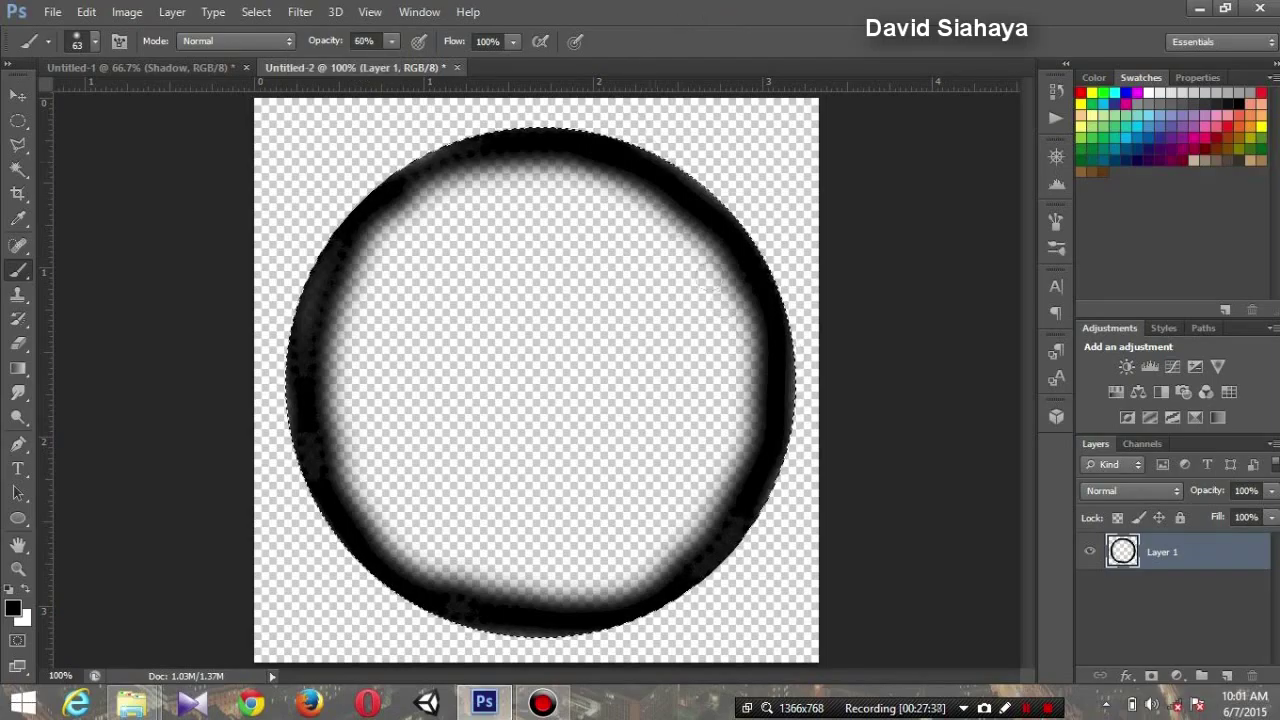
right_click(612, 239)
left_click_drag(696, 288, 715, 290)
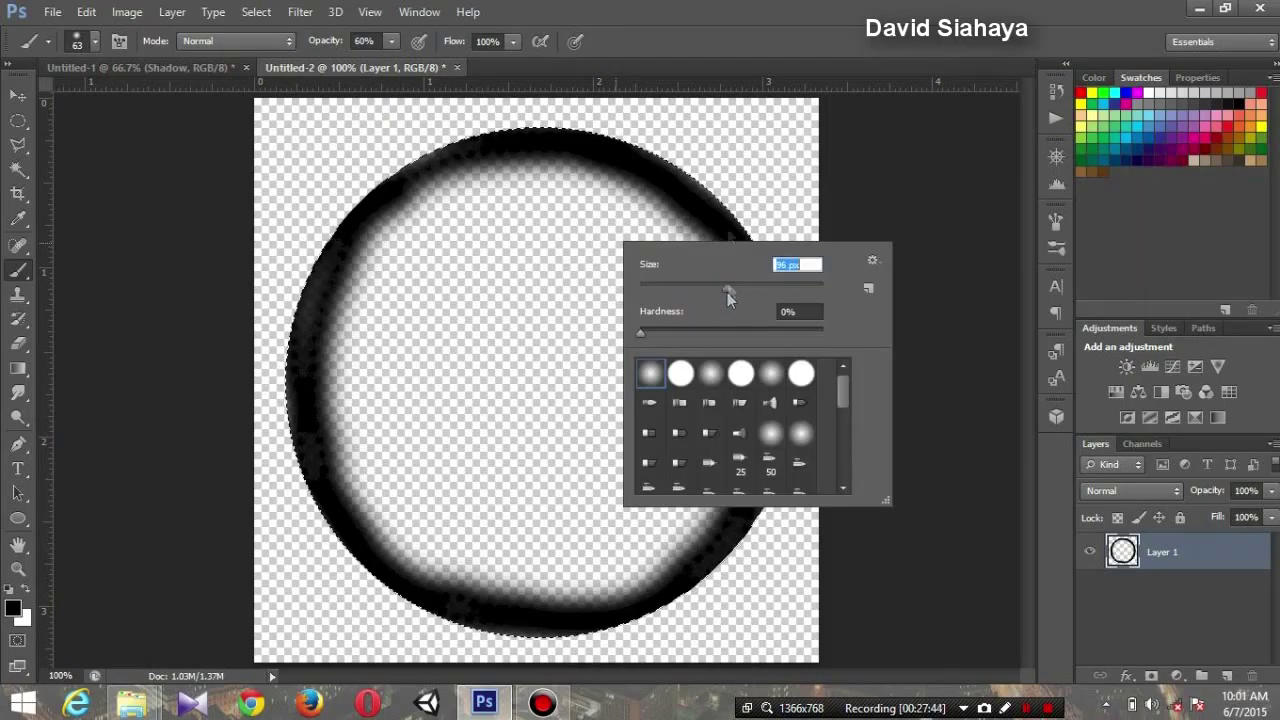
key("Return")
mouse_move(565, 182)
left_mouse_down()
mouse_move(670, 222)
mouse_move(625, 243)
left_mouse_up()
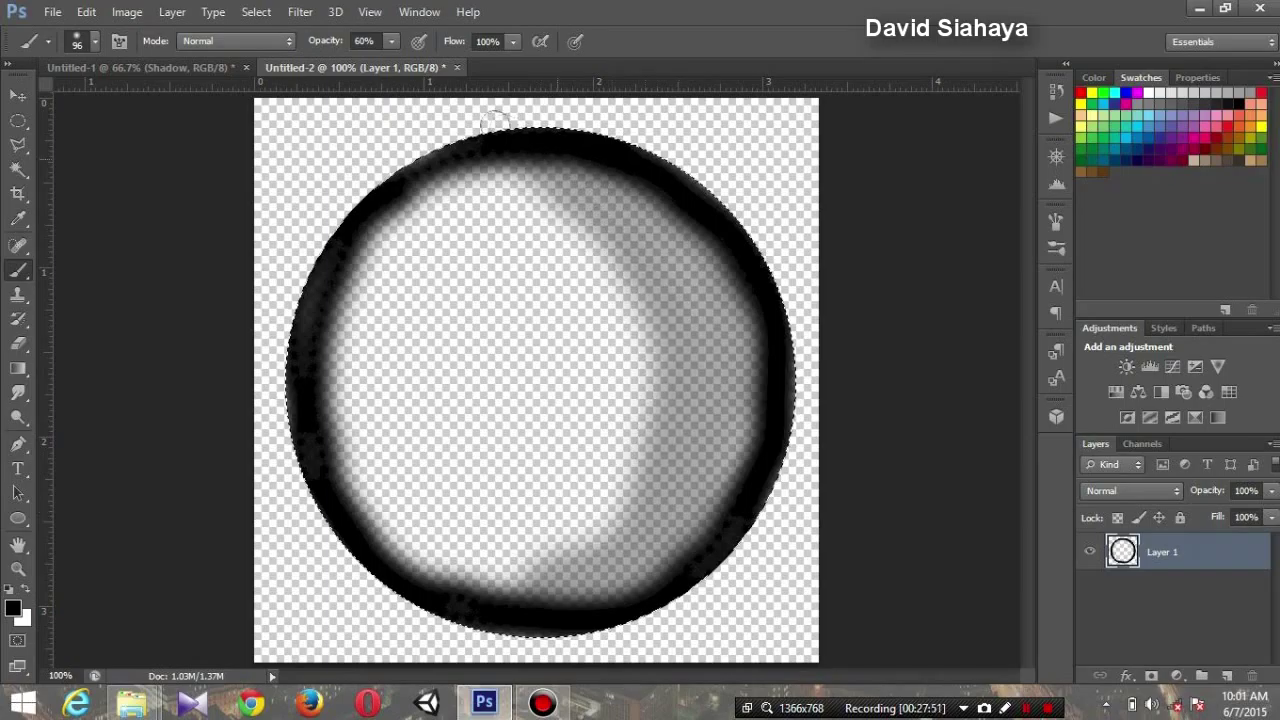
left_click_drag(623, 243, 430, 578)
key("ctrl+z")
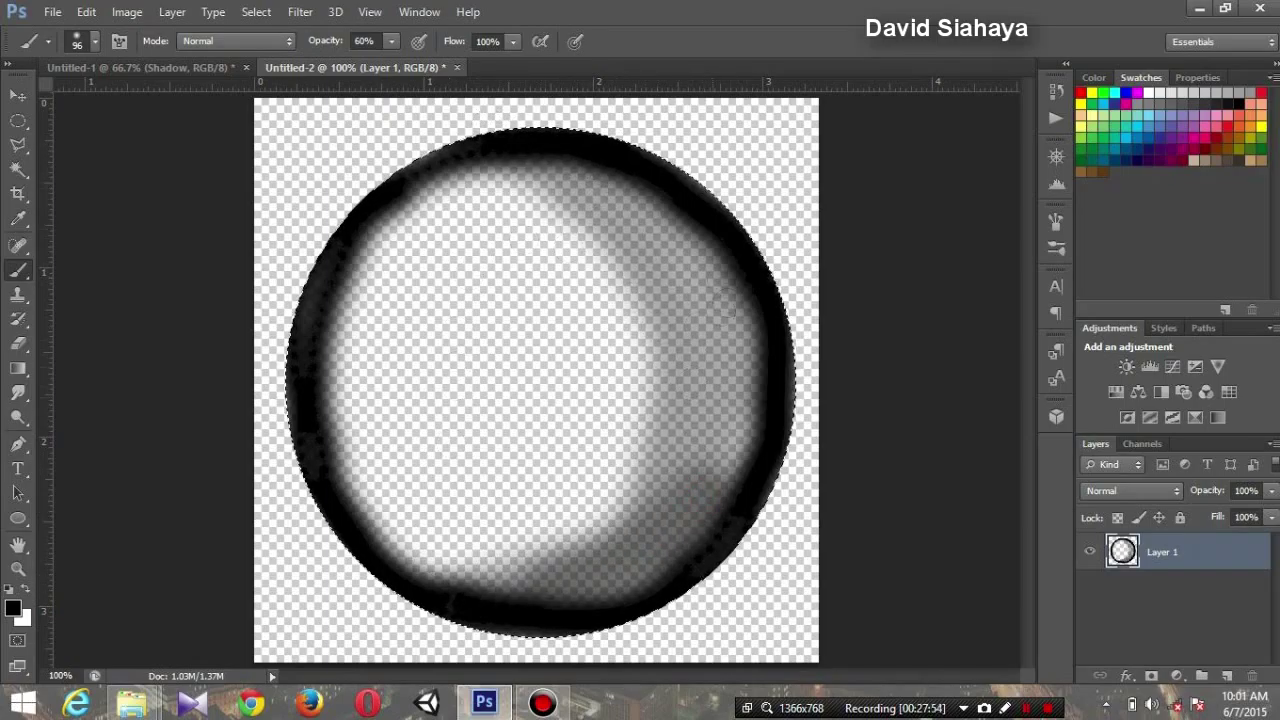
key("ctrl+z")
key("ctrl+d")
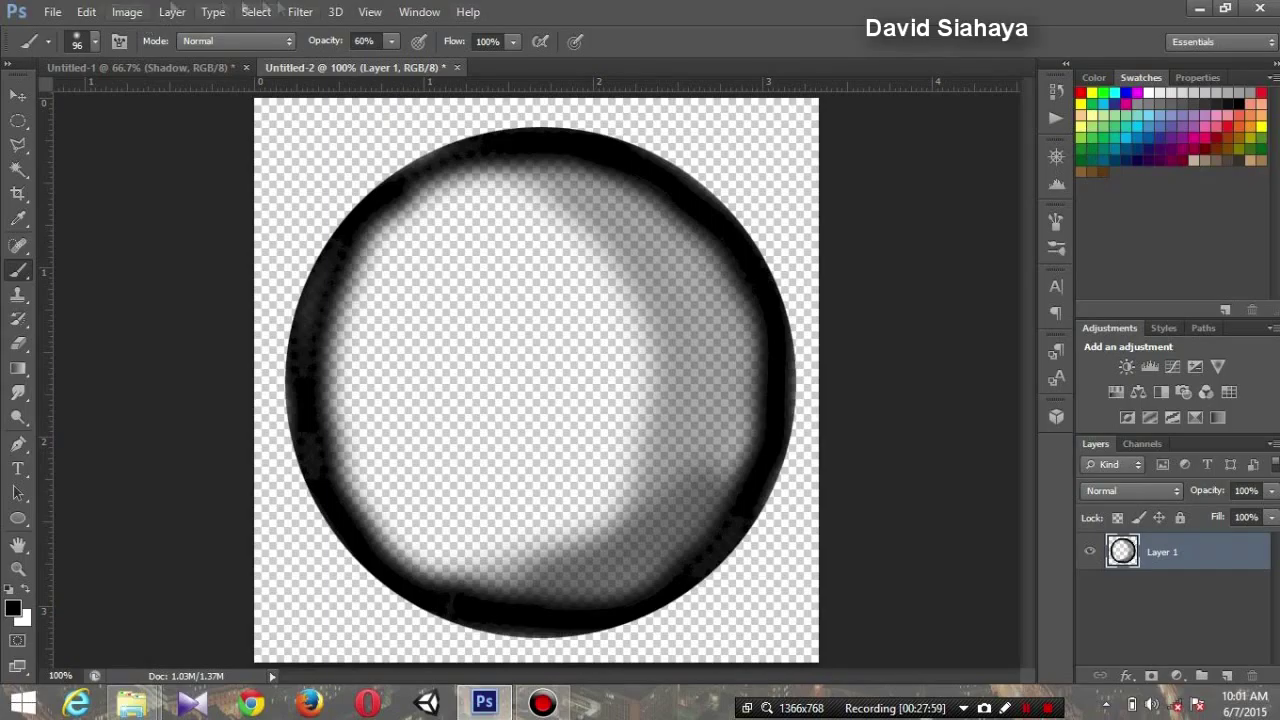
left_click(87, 12)
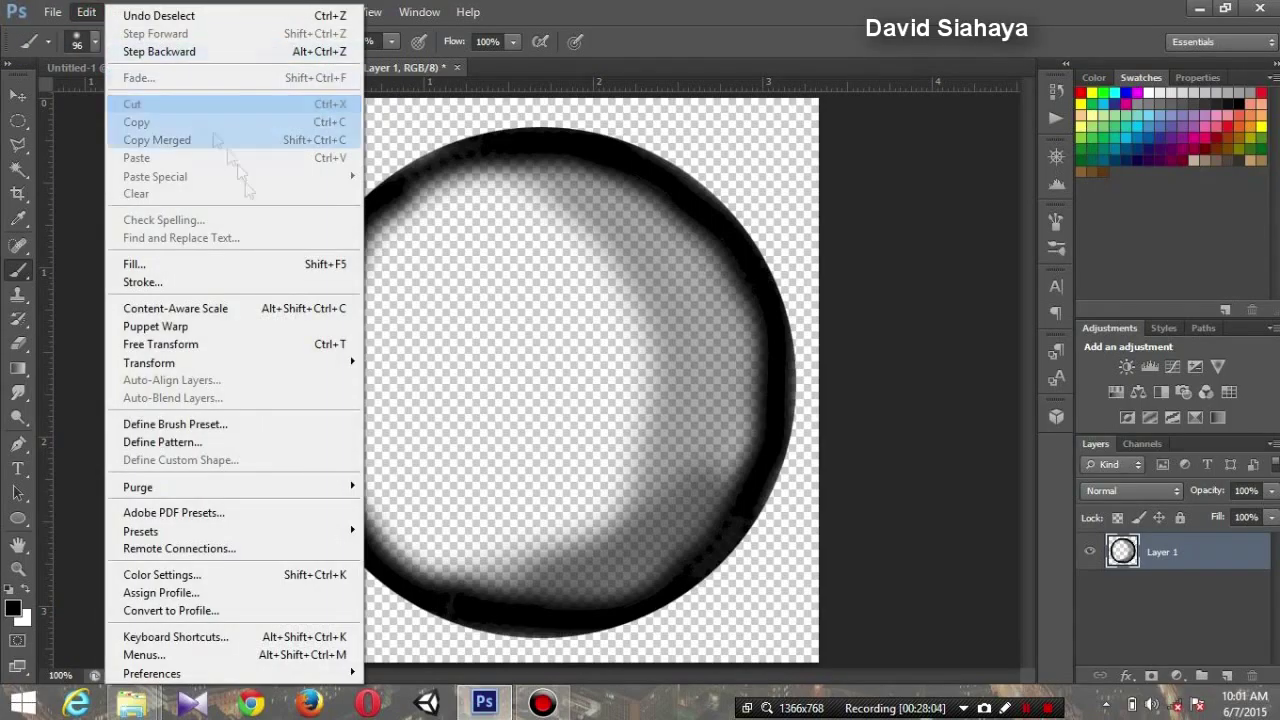
Step: Define the bubble as a brush preset named 'Buble' and return to Untitled-1
left_click(305, 428)
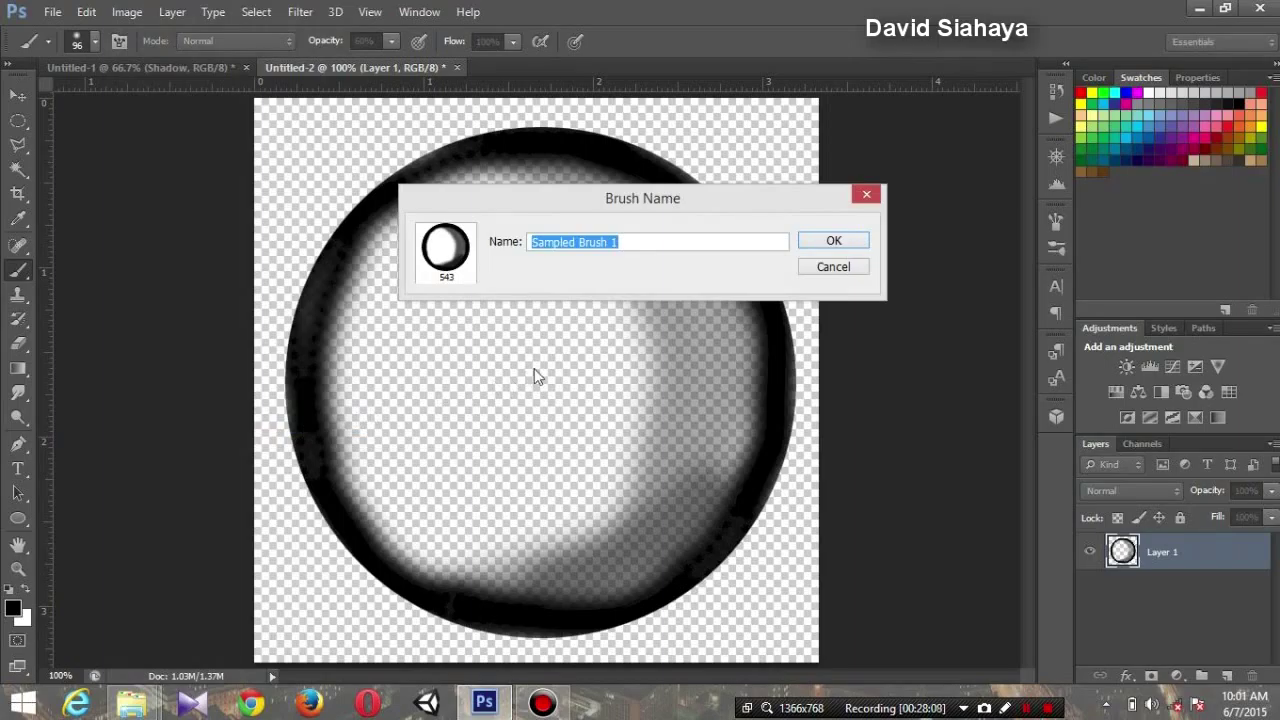
type("Buble")
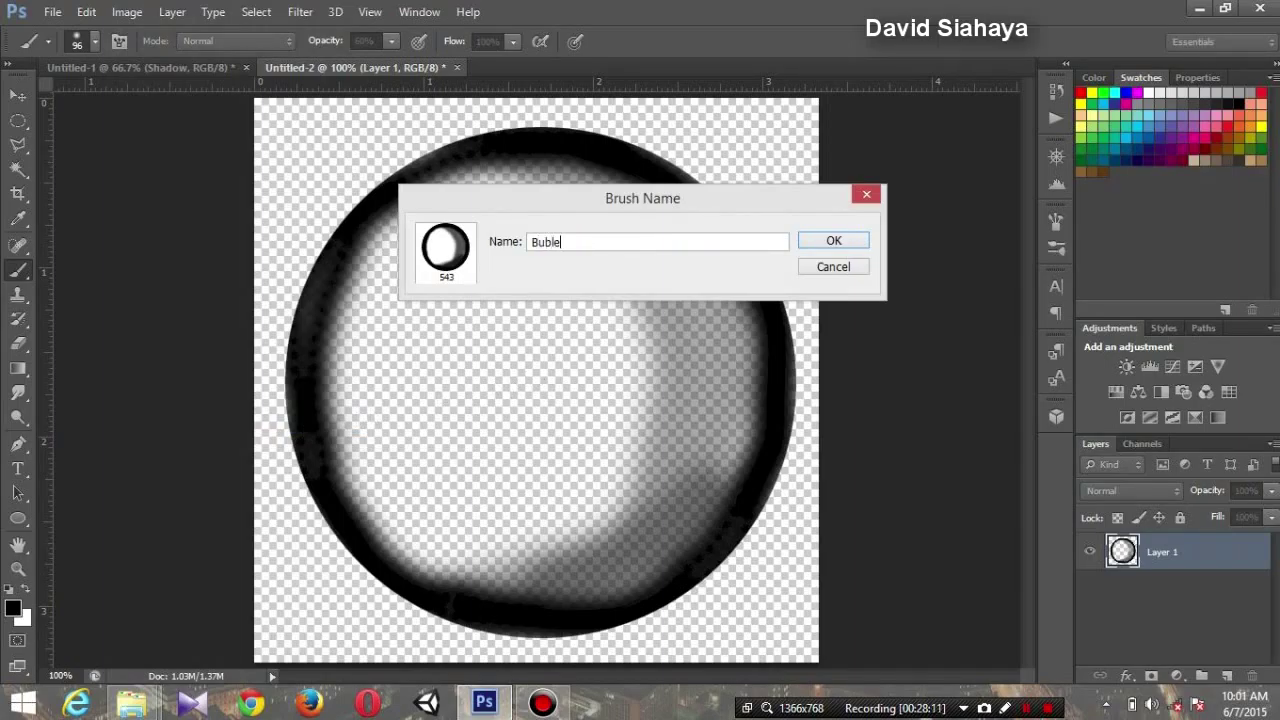
left_click(834, 243)
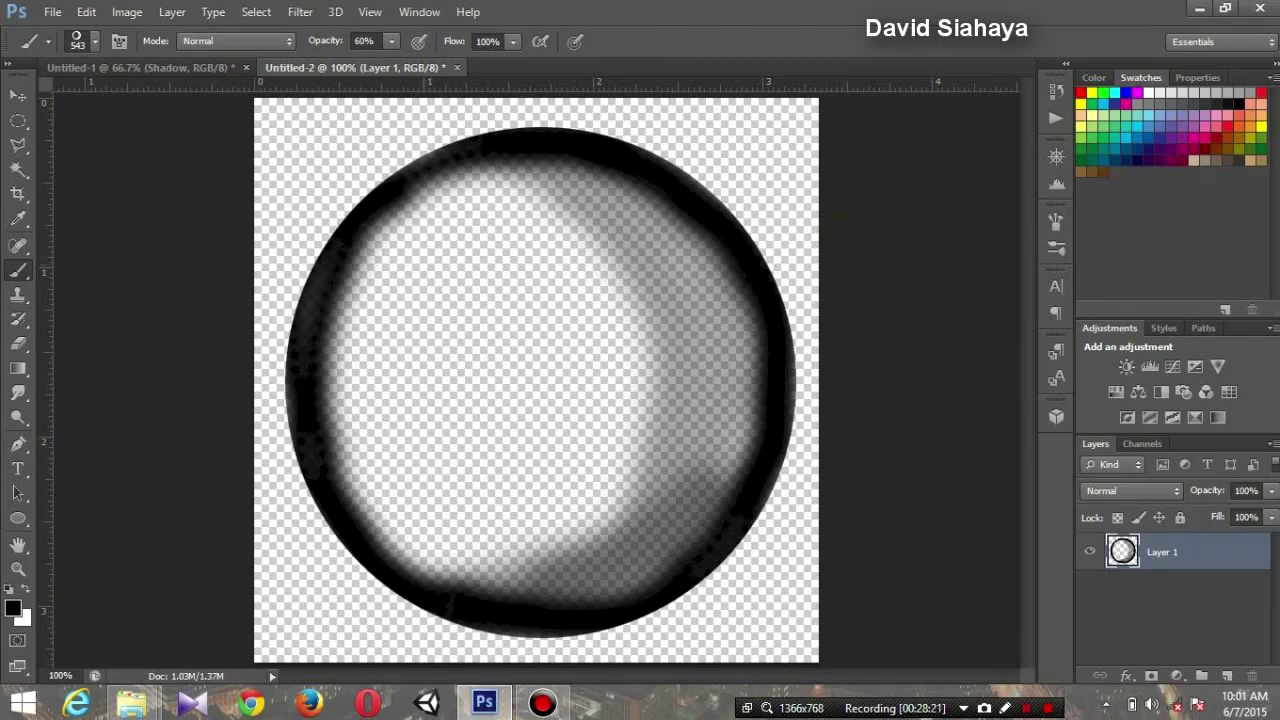
left_click(177, 70)
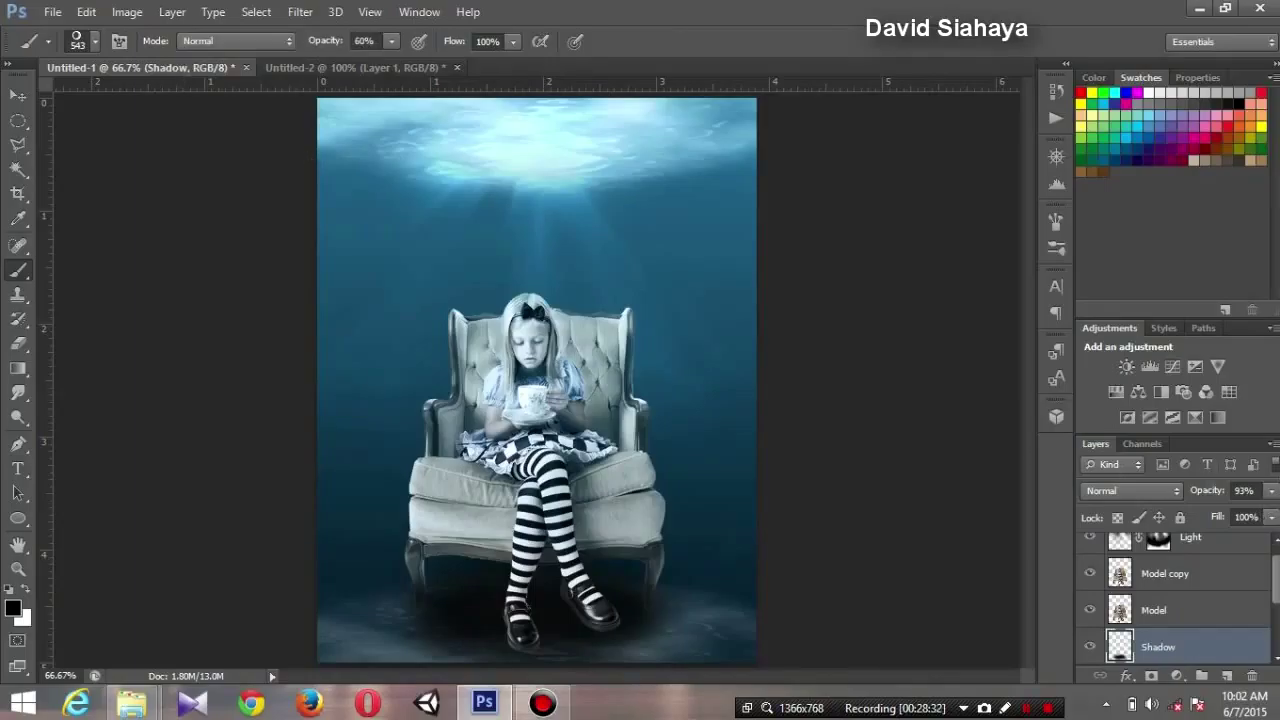
Step: Select the Model copy layer, set white as foreground colour, and show the Brush panel
scroll(1276, 567, "up", 1)
left_click(1156, 589)
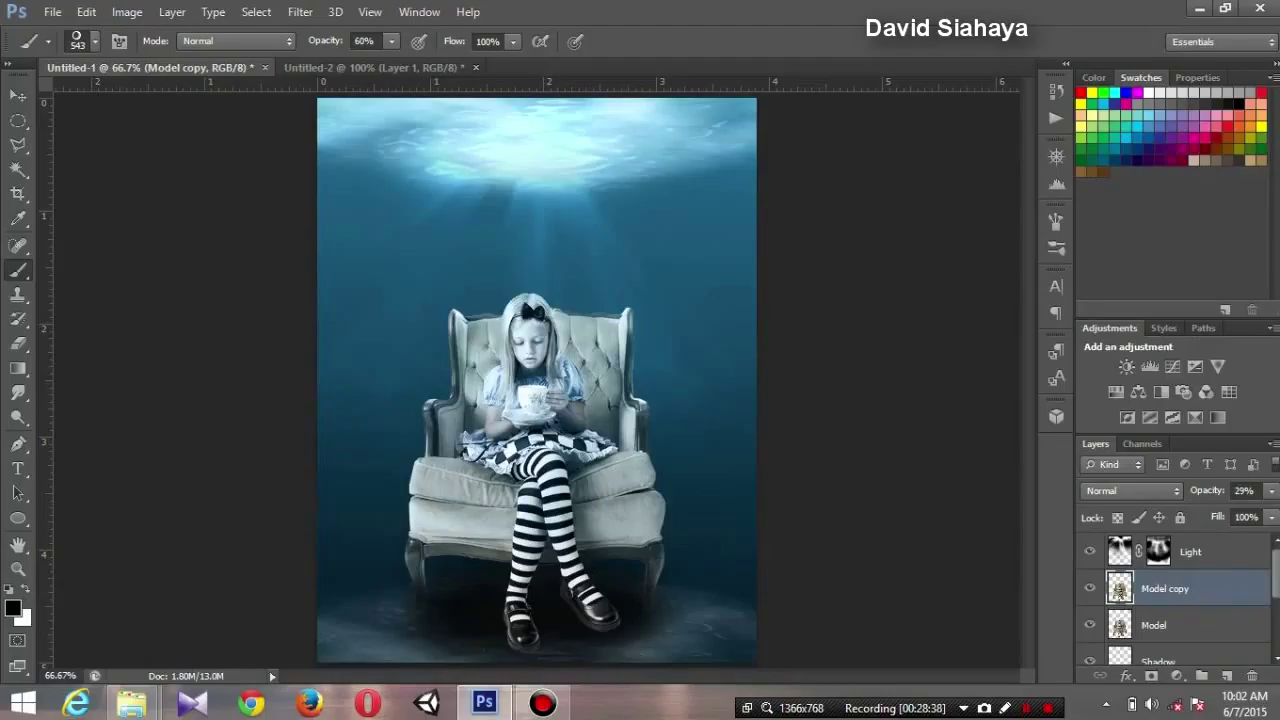
left_click(26, 591)
left_click(419, 11)
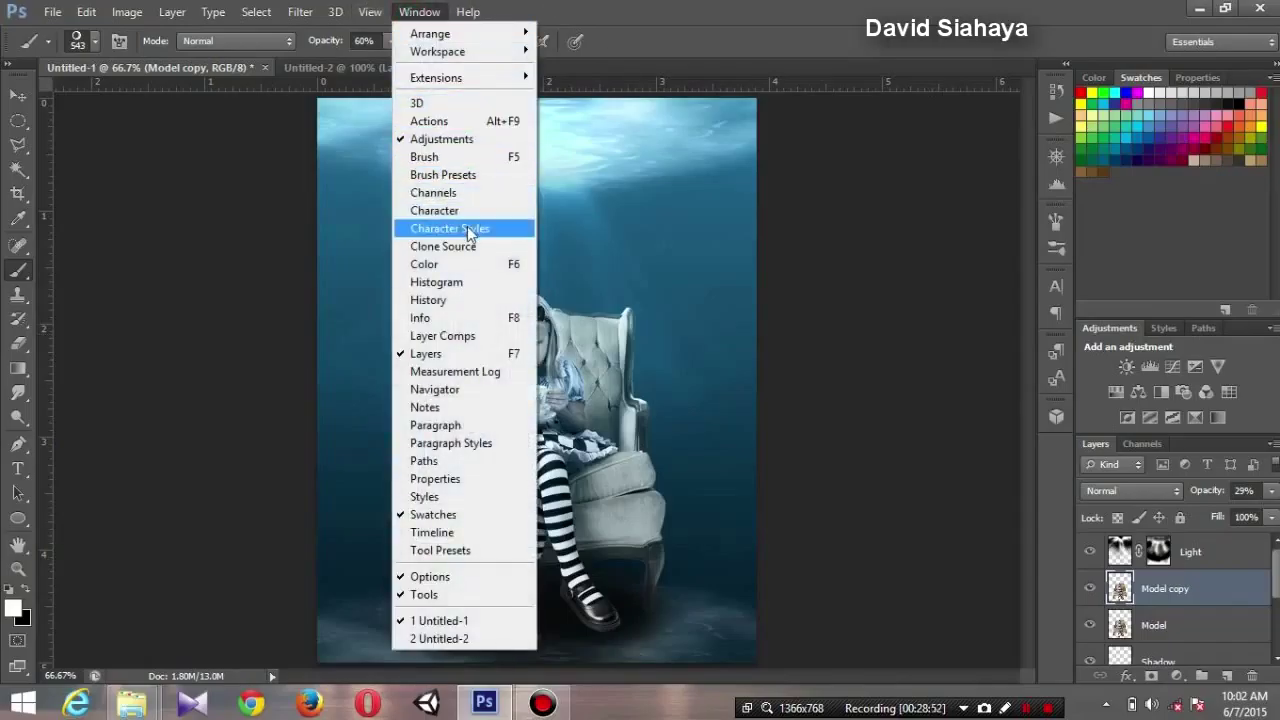
left_click(430, 157)
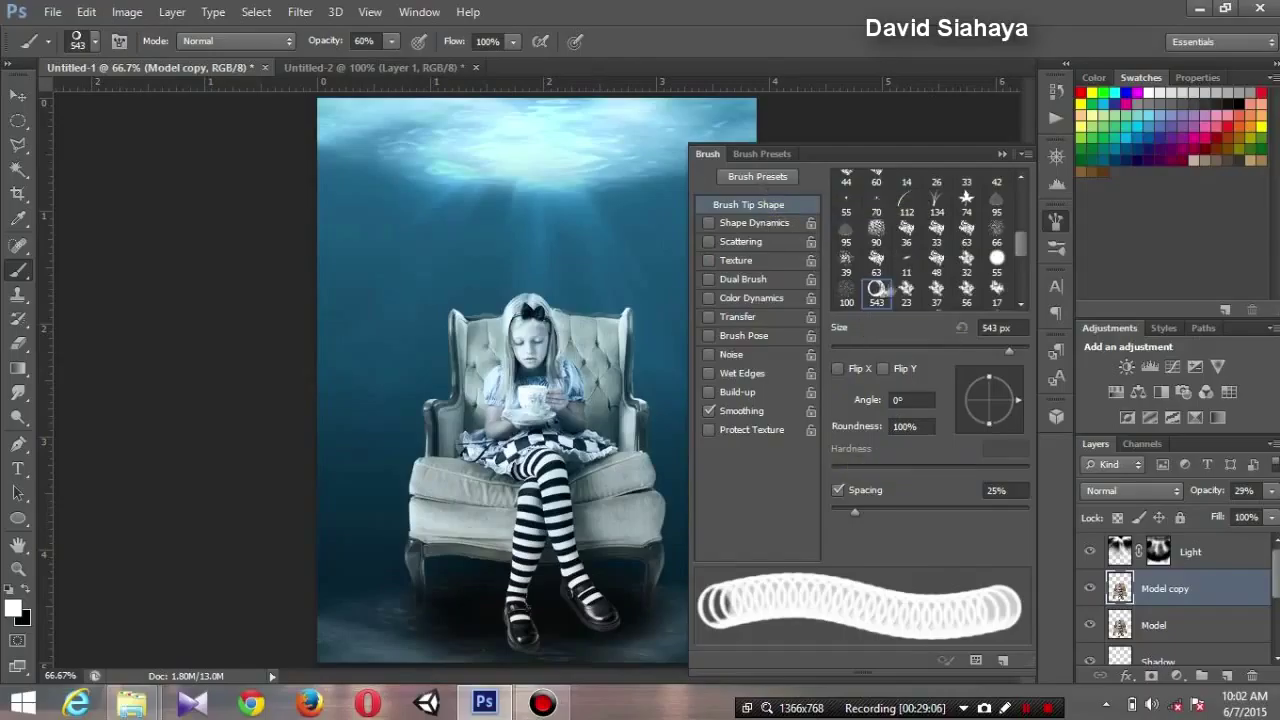
Step: Enable Shape Dynamics and Scattering on the Buble tip, shrink its size, and close the panel
left_click(774, 224)
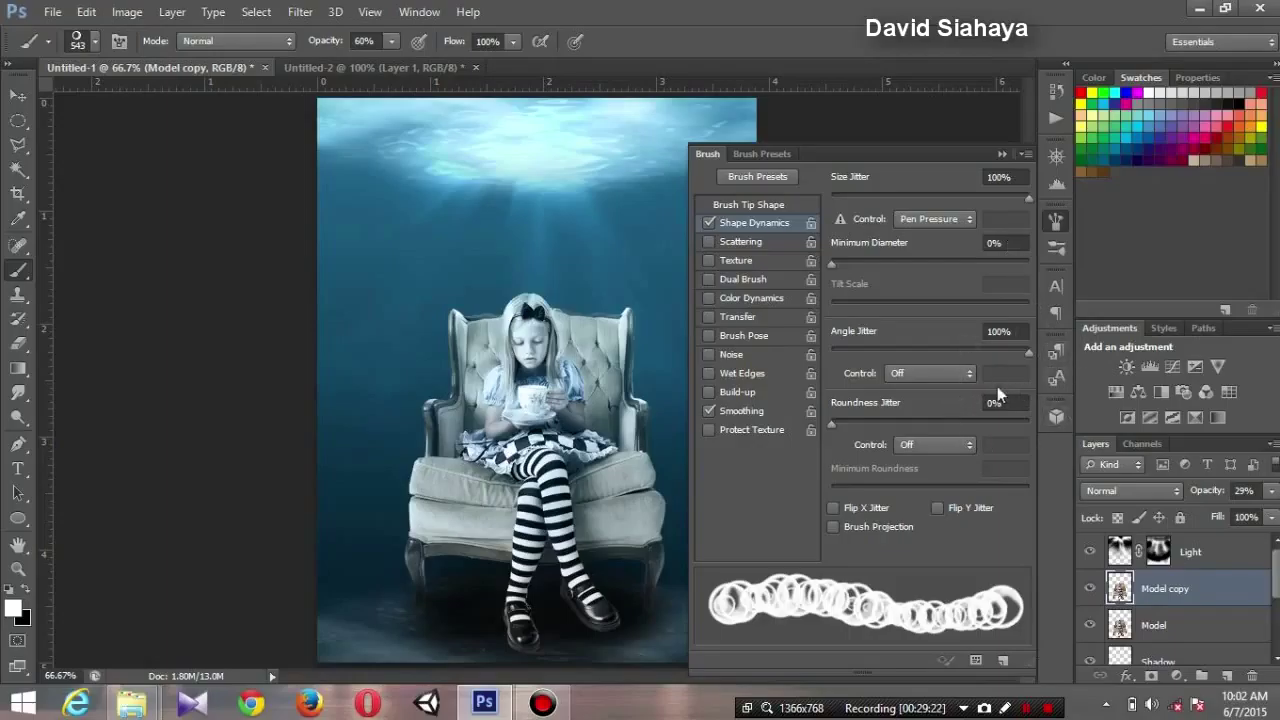
left_click(745, 242)
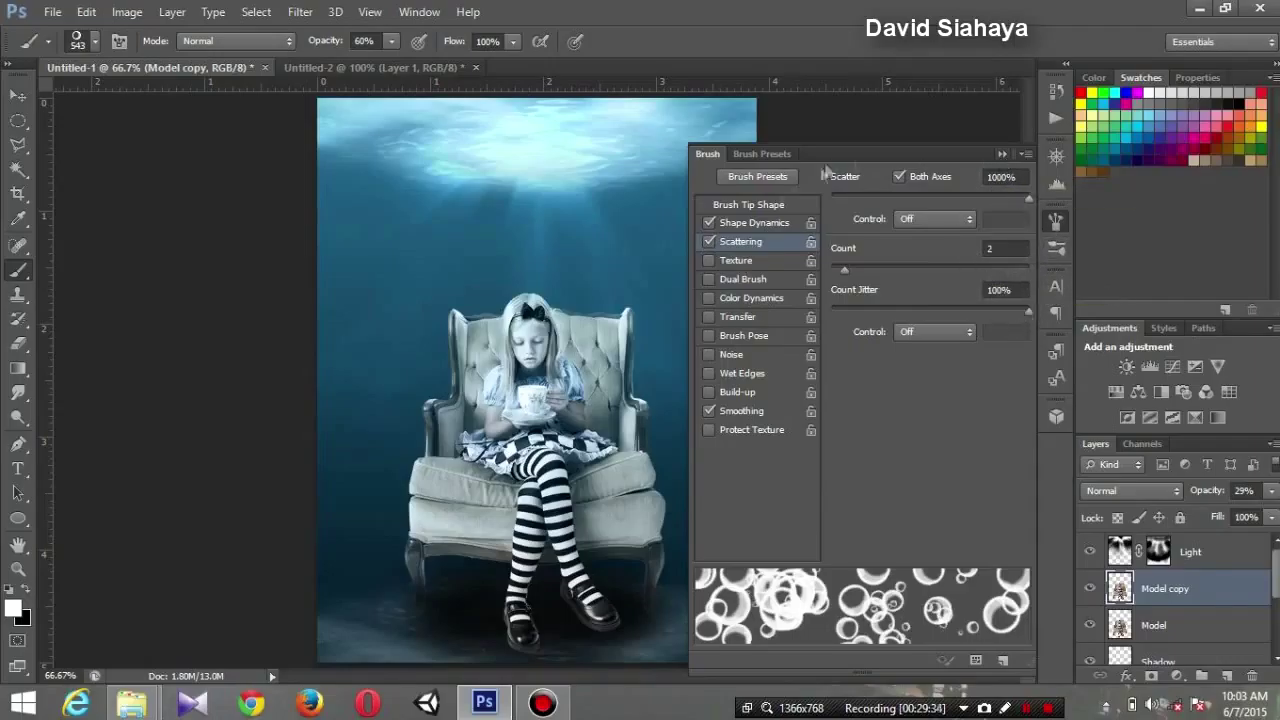
left_click(760, 206)
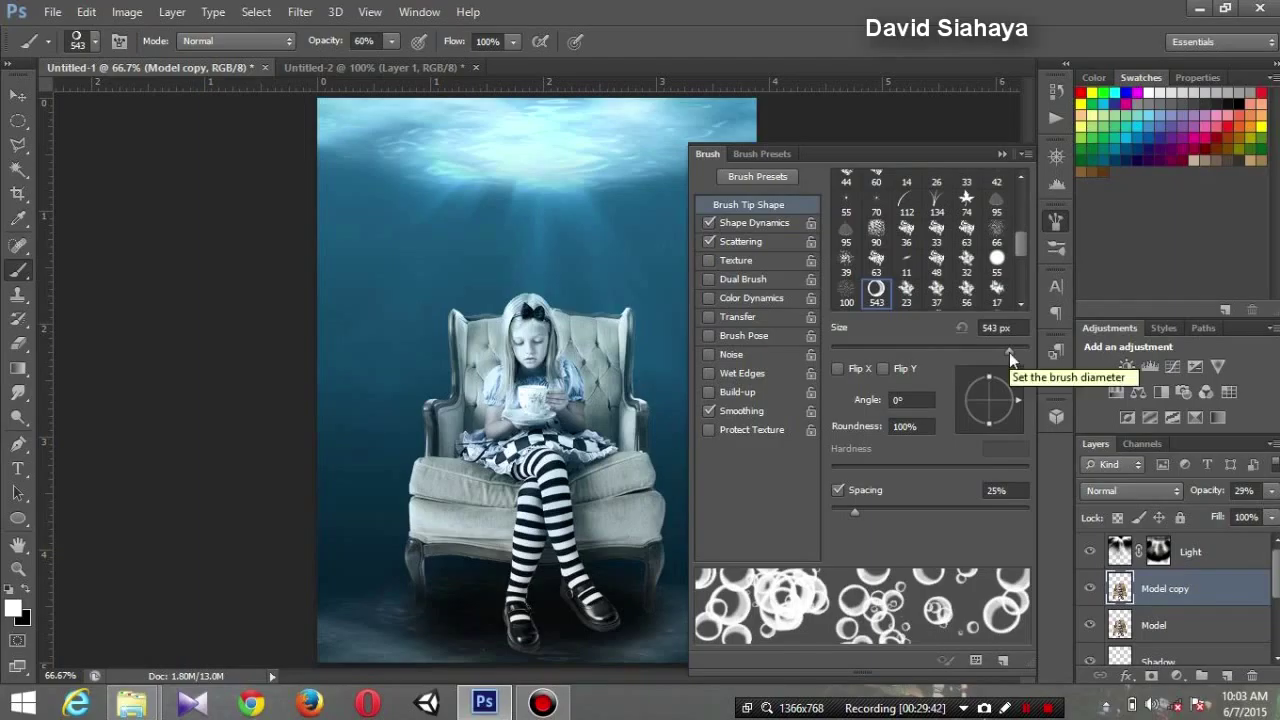
left_click_drag(1009, 352, 846, 349)
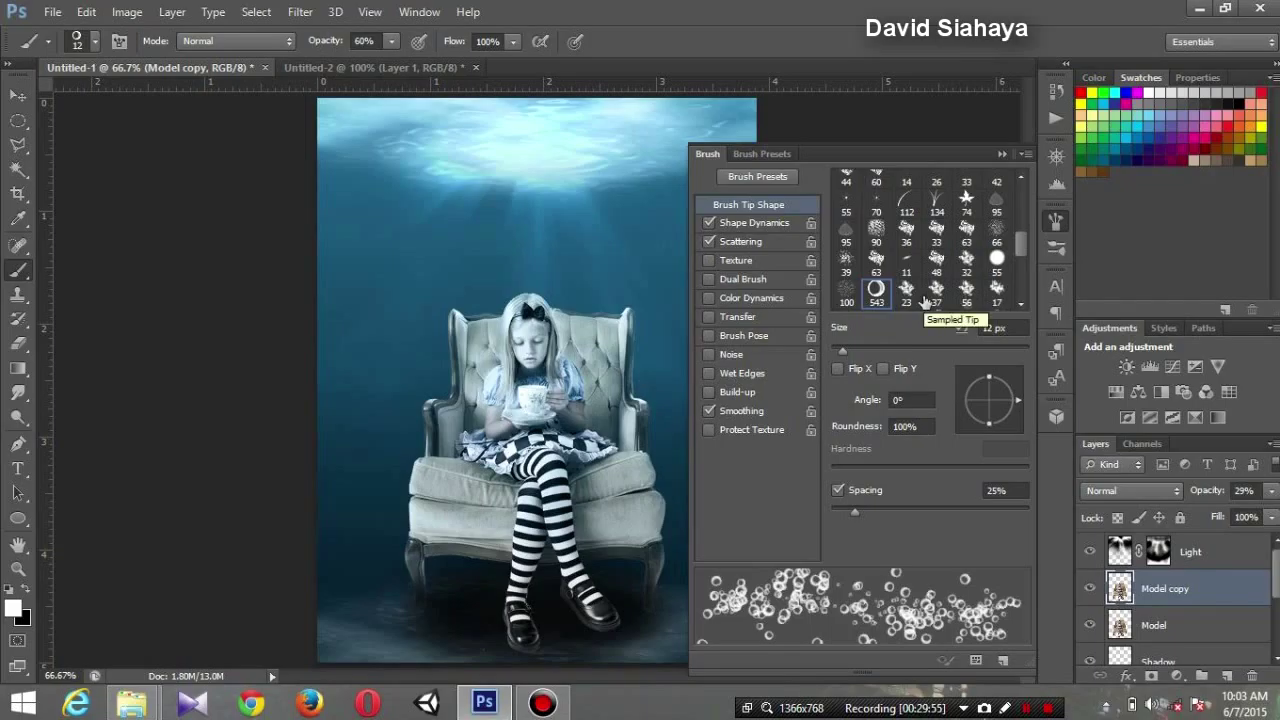
left_click(1002, 160)
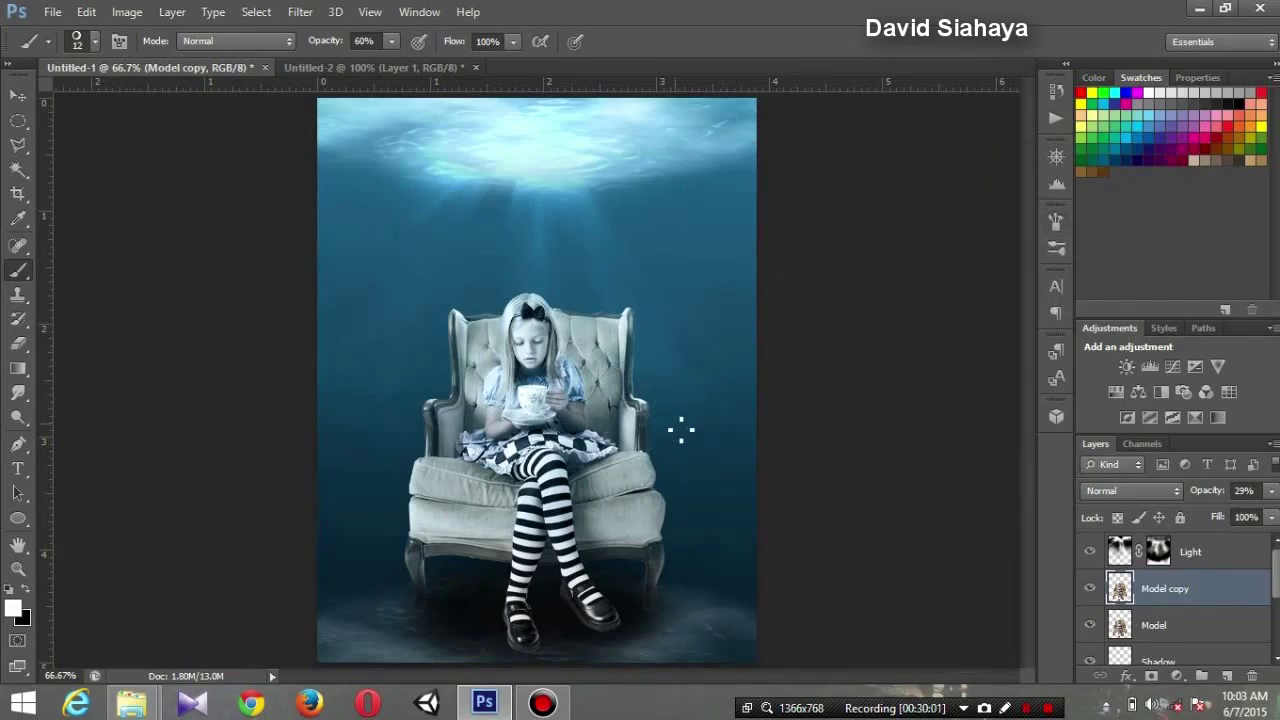
Step: On a new layer named Buble, paint white bubbles from the teacup at 100% opacity and add a mask
key("ctrl+1")
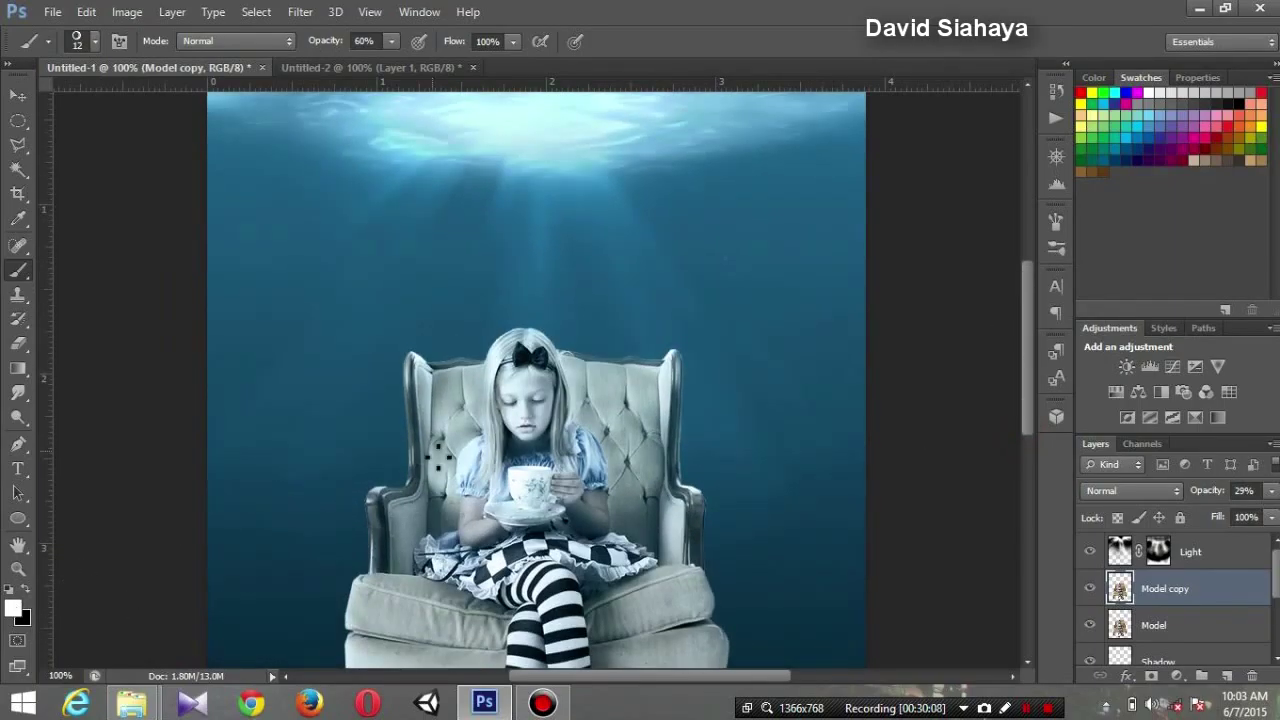
left_click(391, 41)
left_click_drag(392, 66, 440, 66)
left_click(1227, 676)
double_click(1172, 589)
type("Buble")
key("Return")
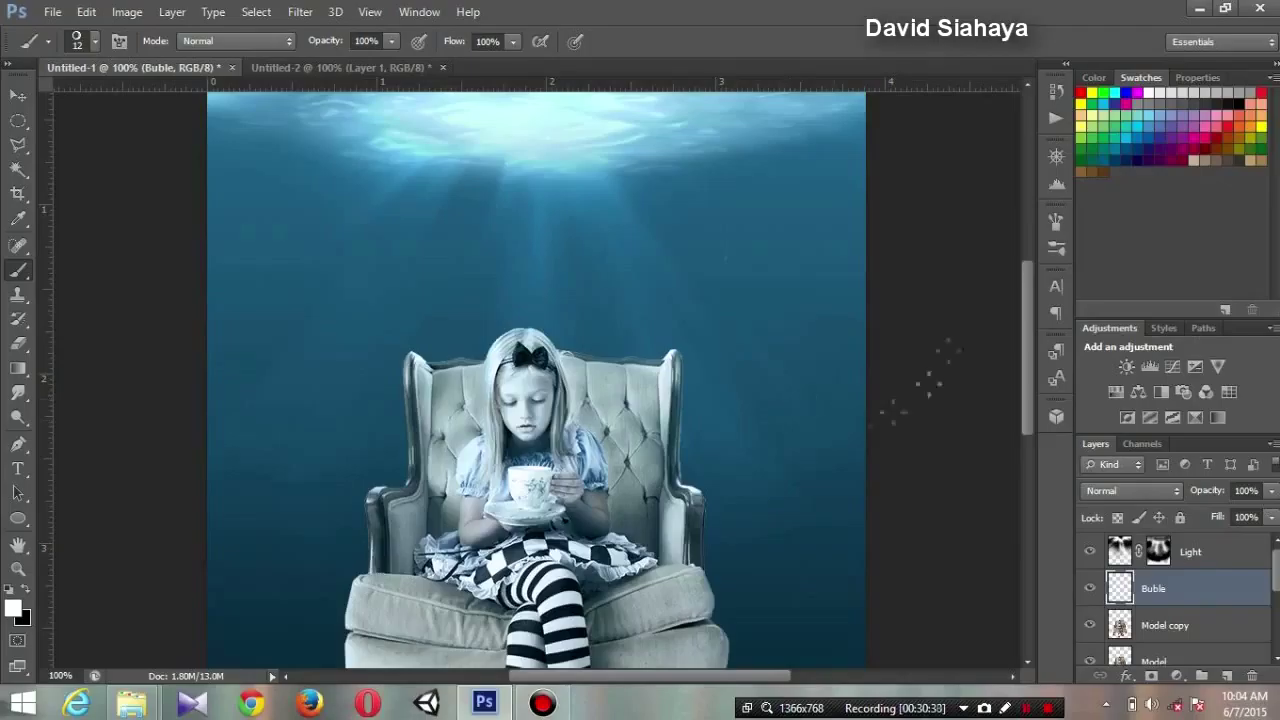
mouse_move(548, 440)
left_mouse_down()
mouse_move(595, 380)
mouse_move(700, 330)
mouse_move(640, 272)
mouse_move(580, 240)
mouse_move(655, 262)
left_mouse_up()
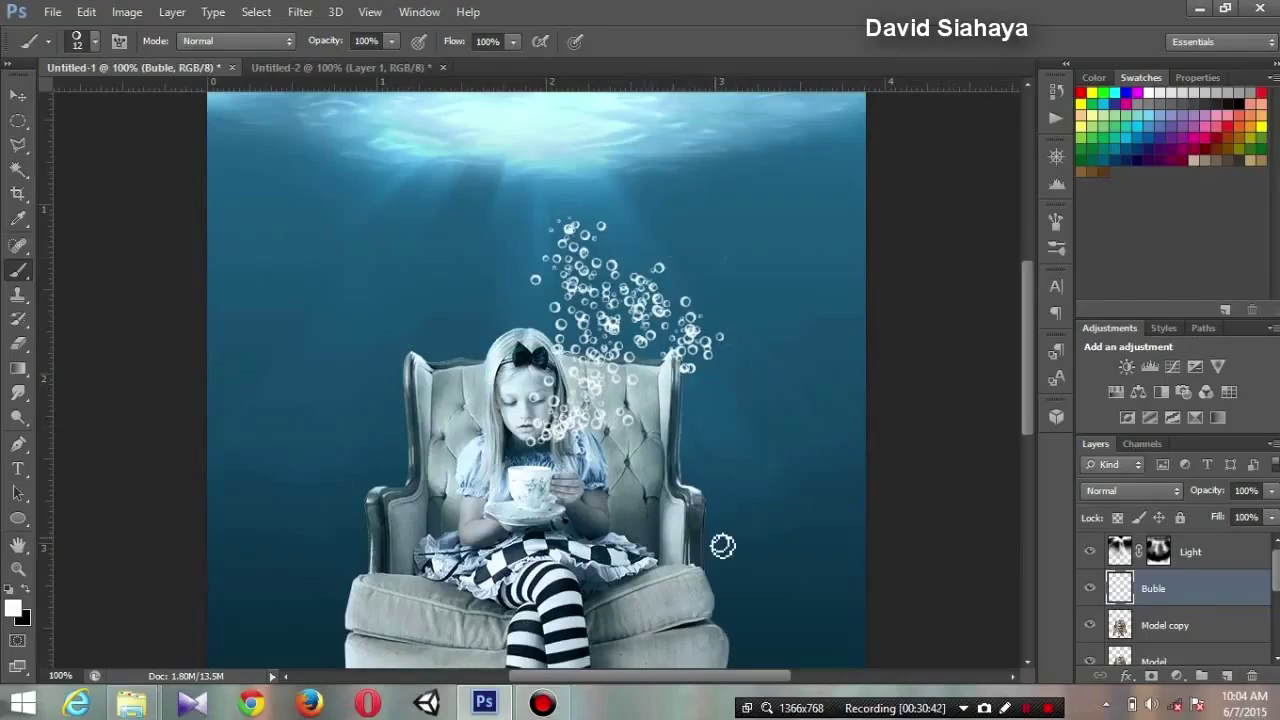
left_click(1153, 676)
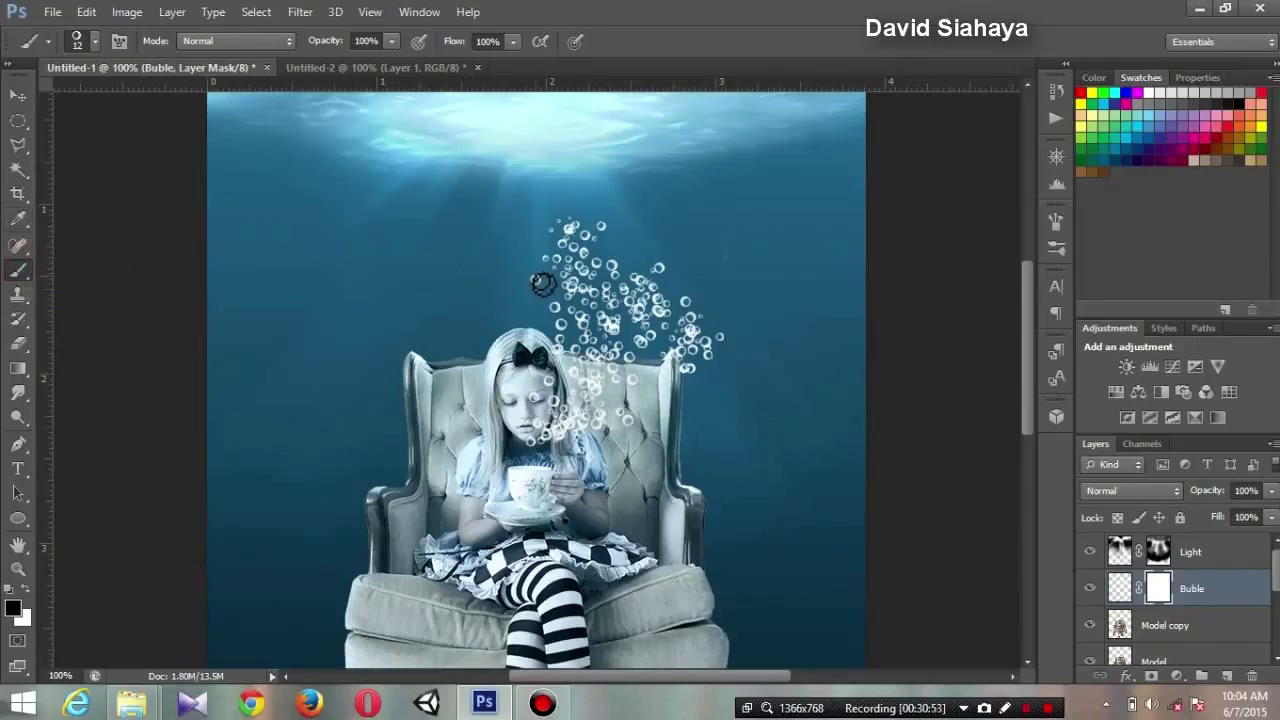
Step: Mask out bubbles over the girl's face with a 37 px Soft Round brush at 39% opacity
left_click_drag(392, 41, 373, 70)
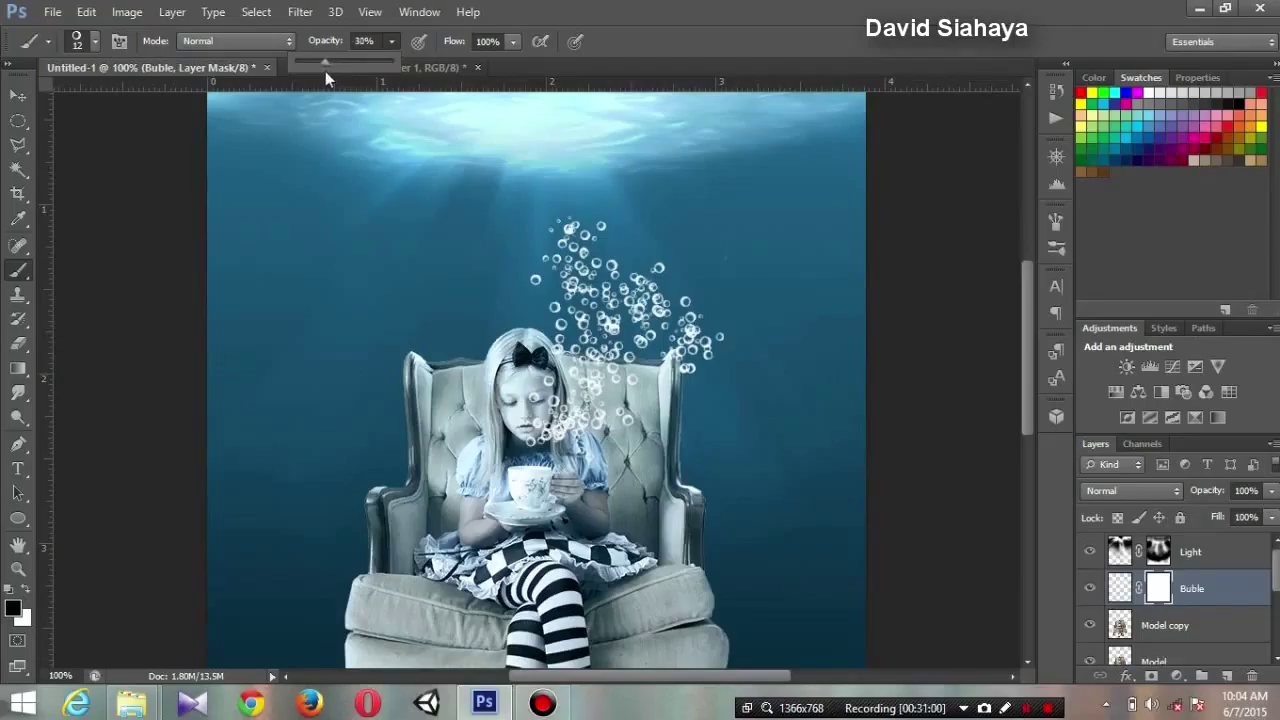
left_click_drag(335, 78, 335, 78)
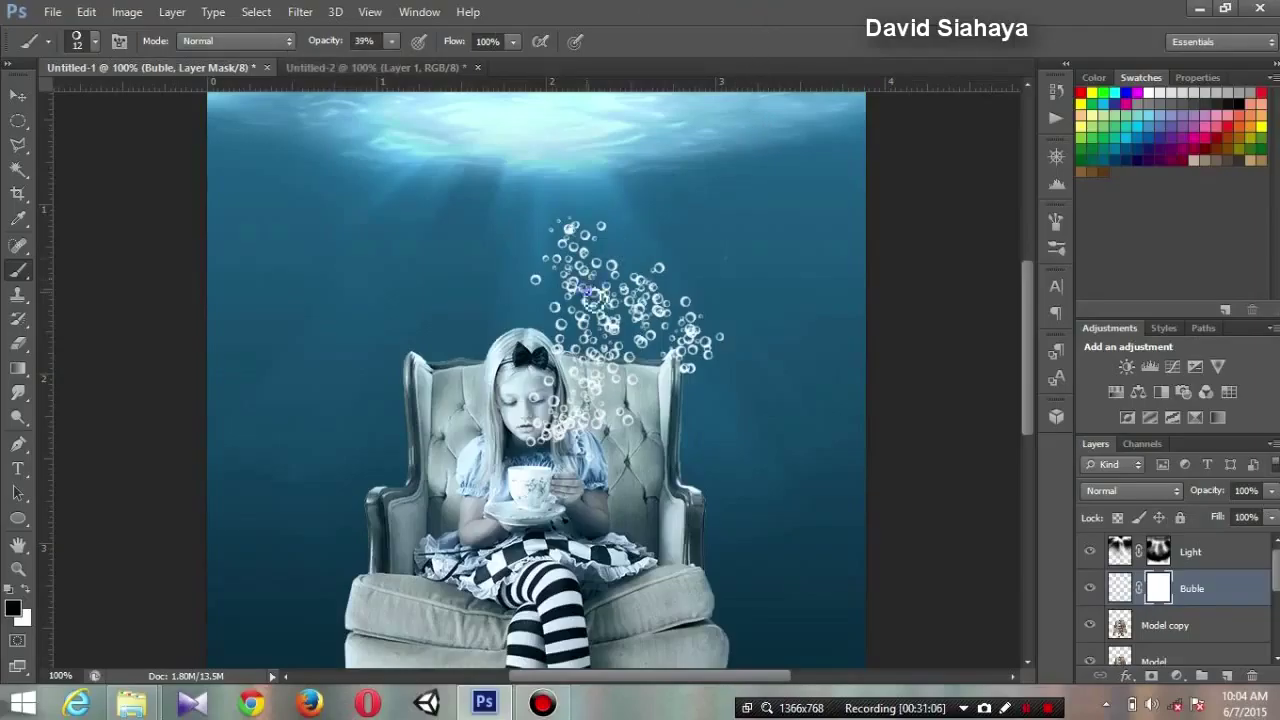
right_click(592, 292)
left_click_drag(812, 515, 790, 425)
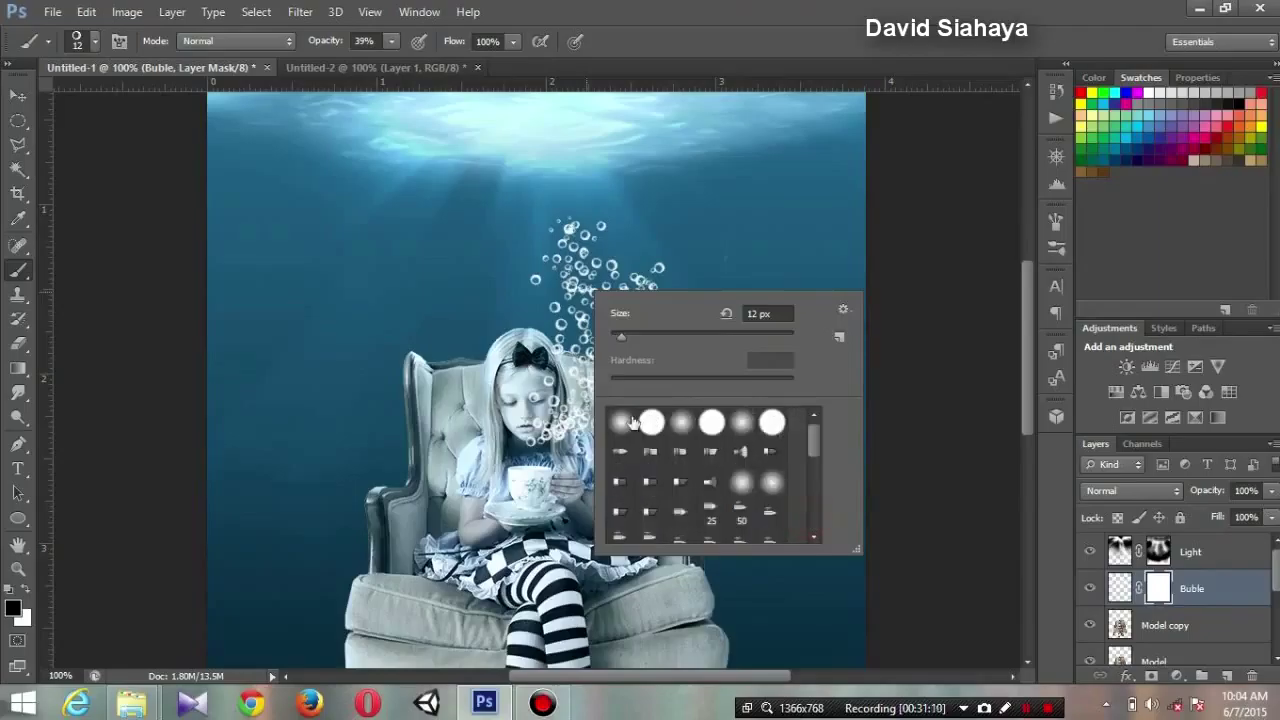
left_click(621, 422)
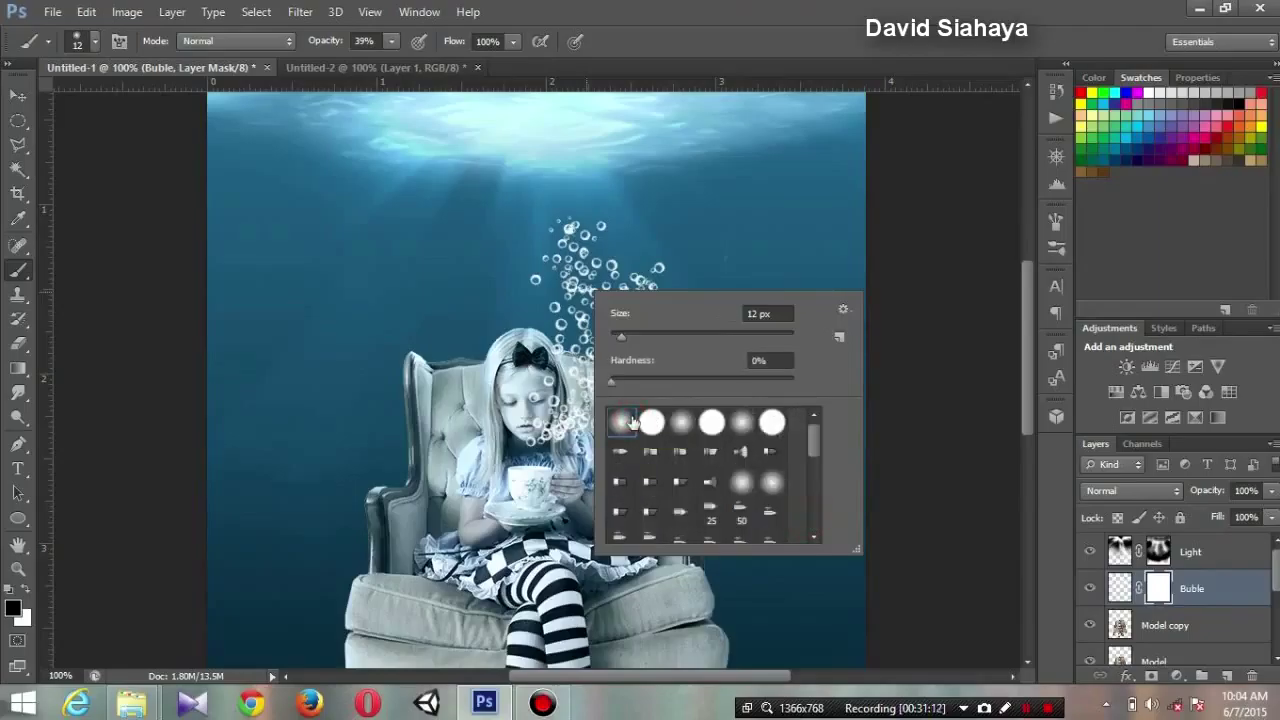
left_click_drag(626, 345, 638, 343)
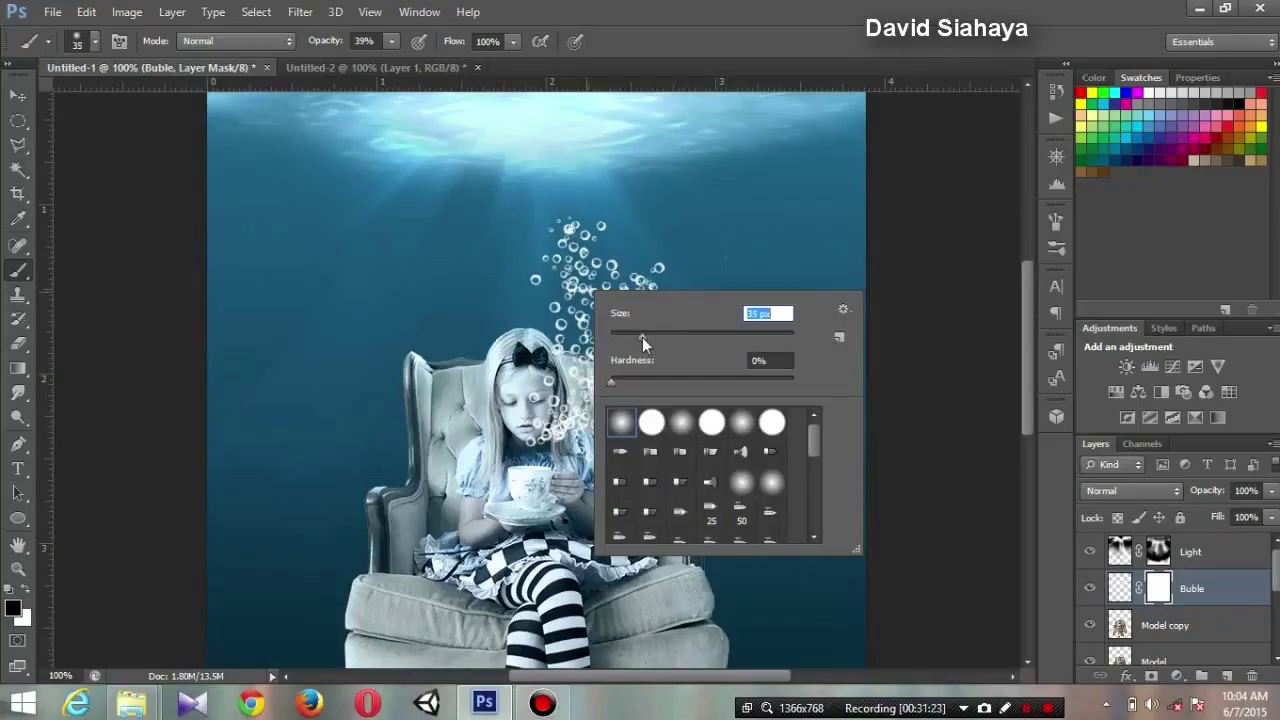
left_click_drag(642, 337, 644, 338)
left_click(759, 8)
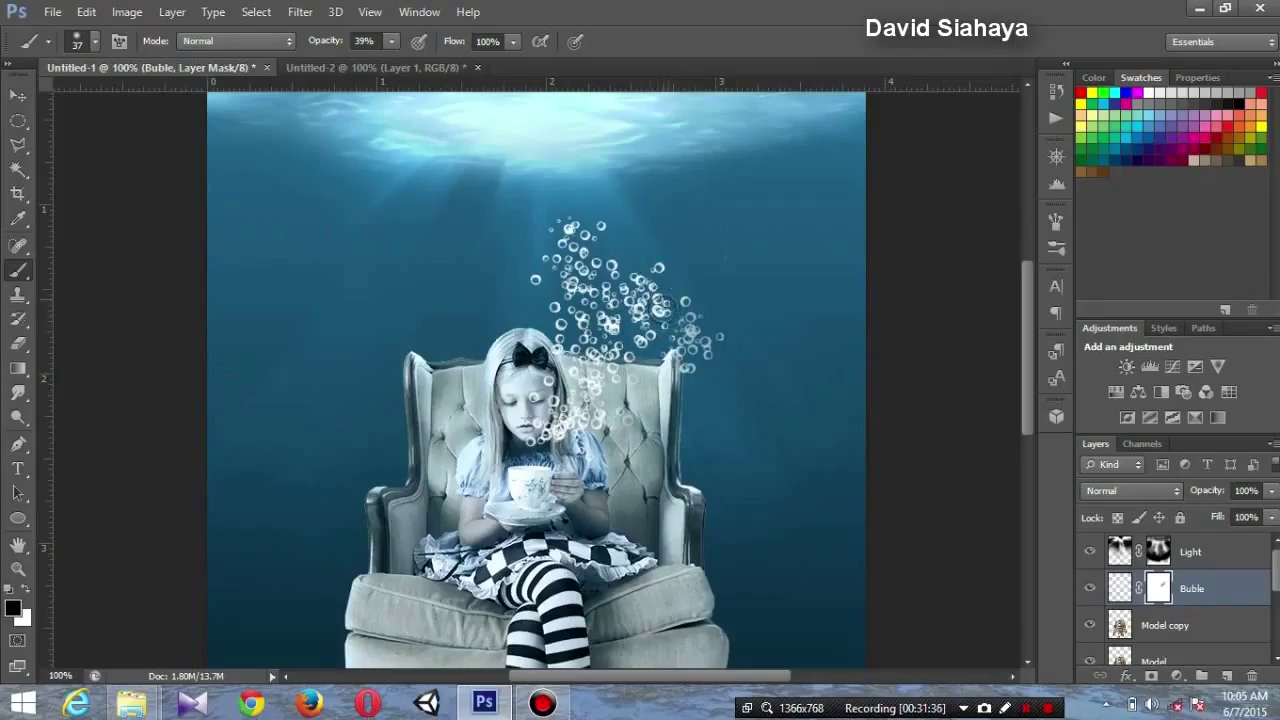
left_click_drag(556, 384, 523, 444)
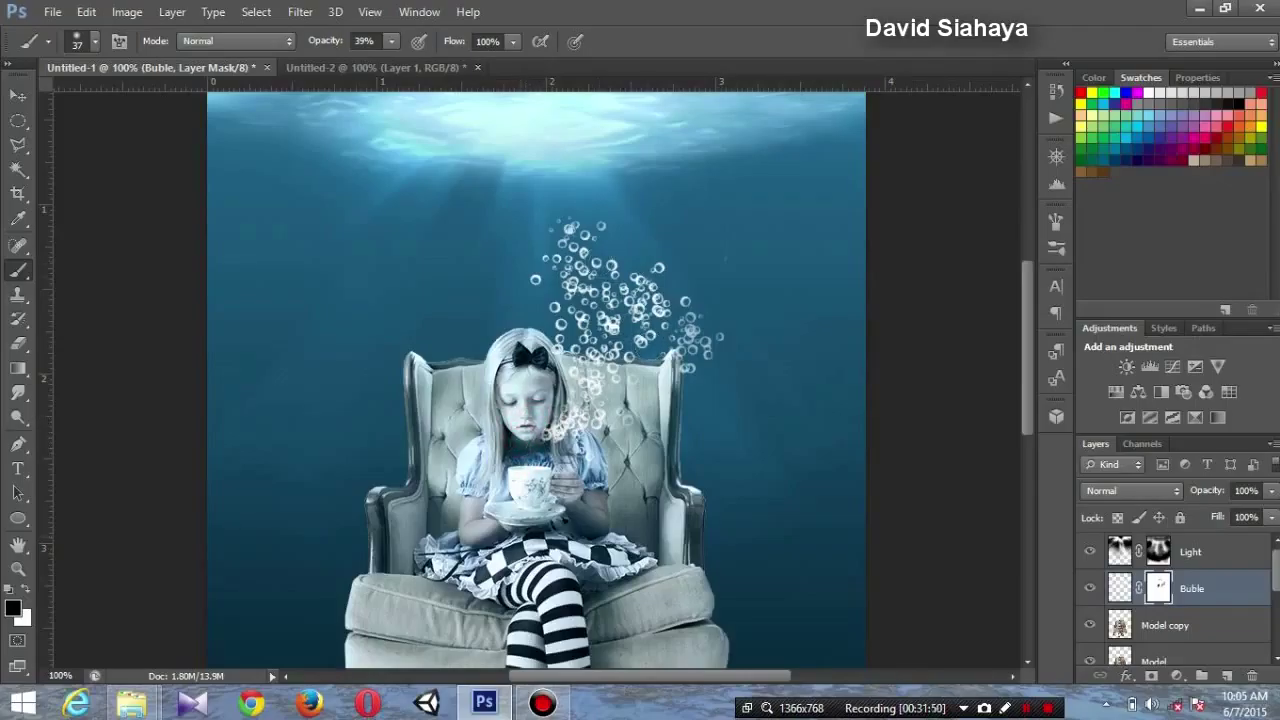
Step: At 73% opacity with a 65 px brush, hide right-edge bubbles and more over her hair and face
left_click_drag(395, 45, 428, 70)
right_click(610, 297)
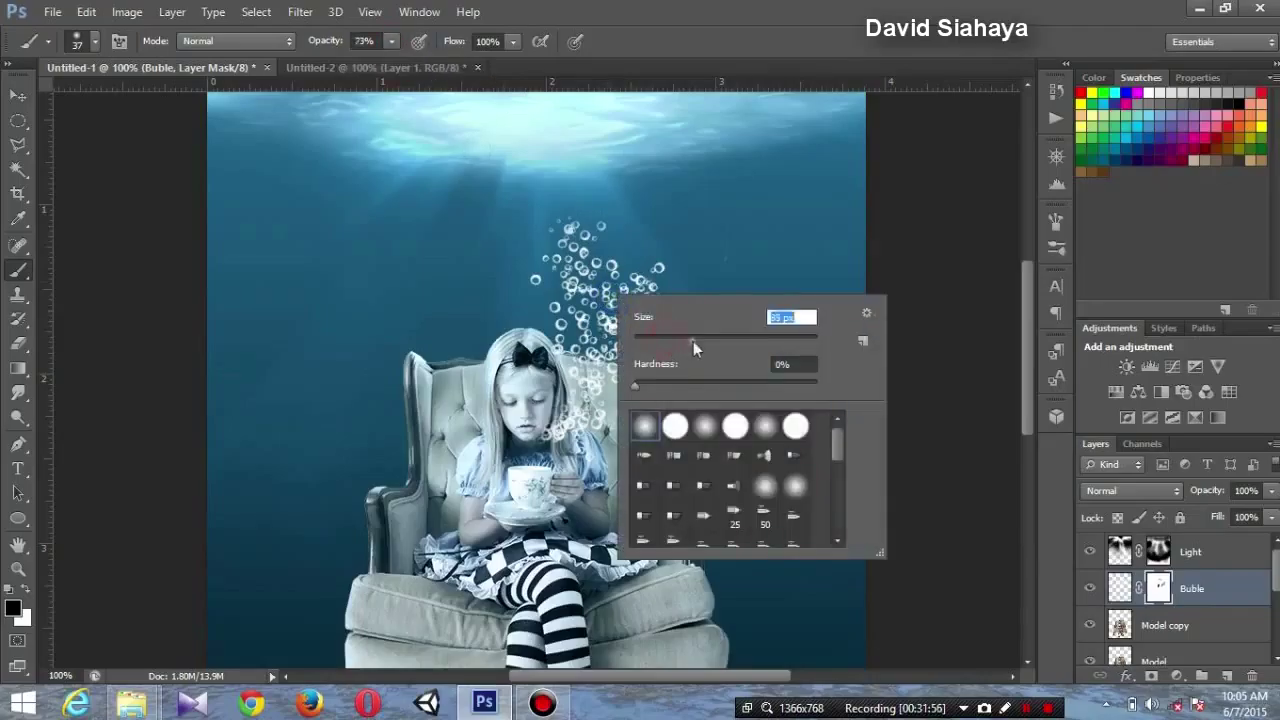
key("Return")
mouse_move(690, 330)
left_mouse_down()
mouse_move(714, 343)
mouse_move(685, 312)
mouse_move(700, 340)
left_mouse_up()
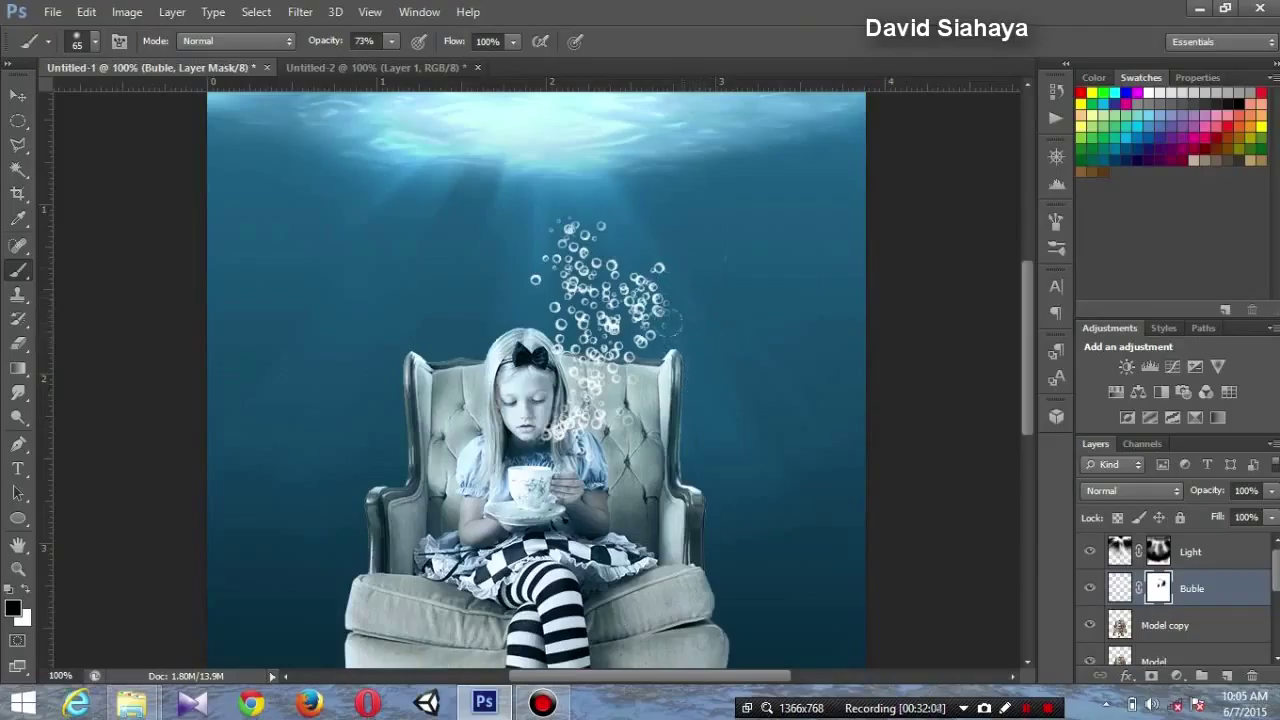
mouse_move(670, 320)
left_mouse_down()
mouse_move(605, 310)
mouse_move(588, 262)
mouse_move(620, 291)
mouse_move(613, 266)
left_mouse_up()
left_click(26, 598)
left_click(25, 590)
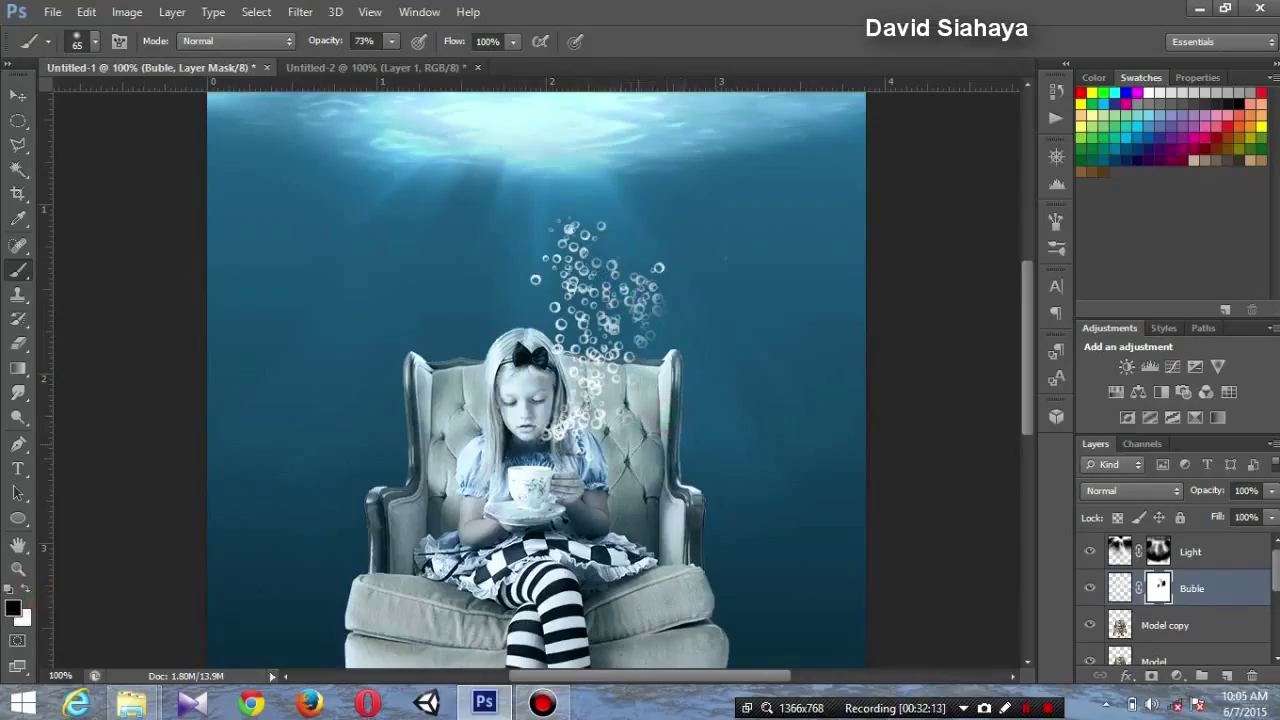
left_click_drag(562, 372, 552, 432)
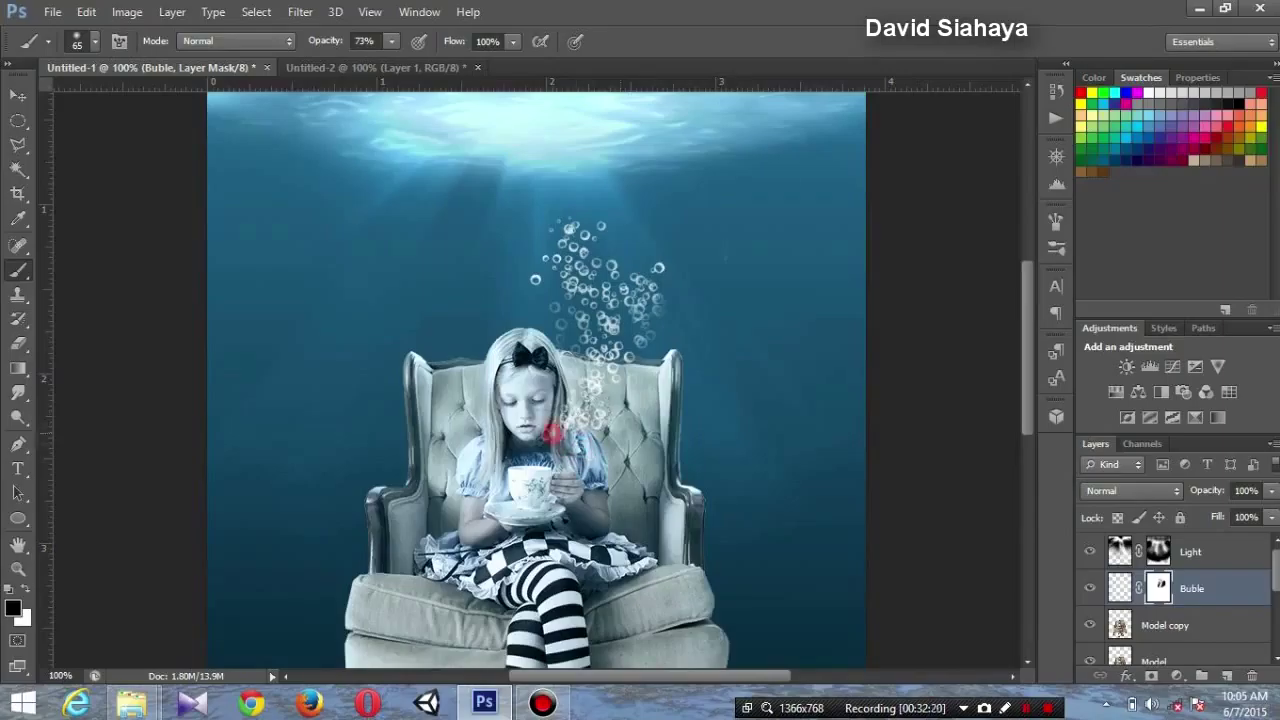
left_click_drag(553, 432, 596, 306)
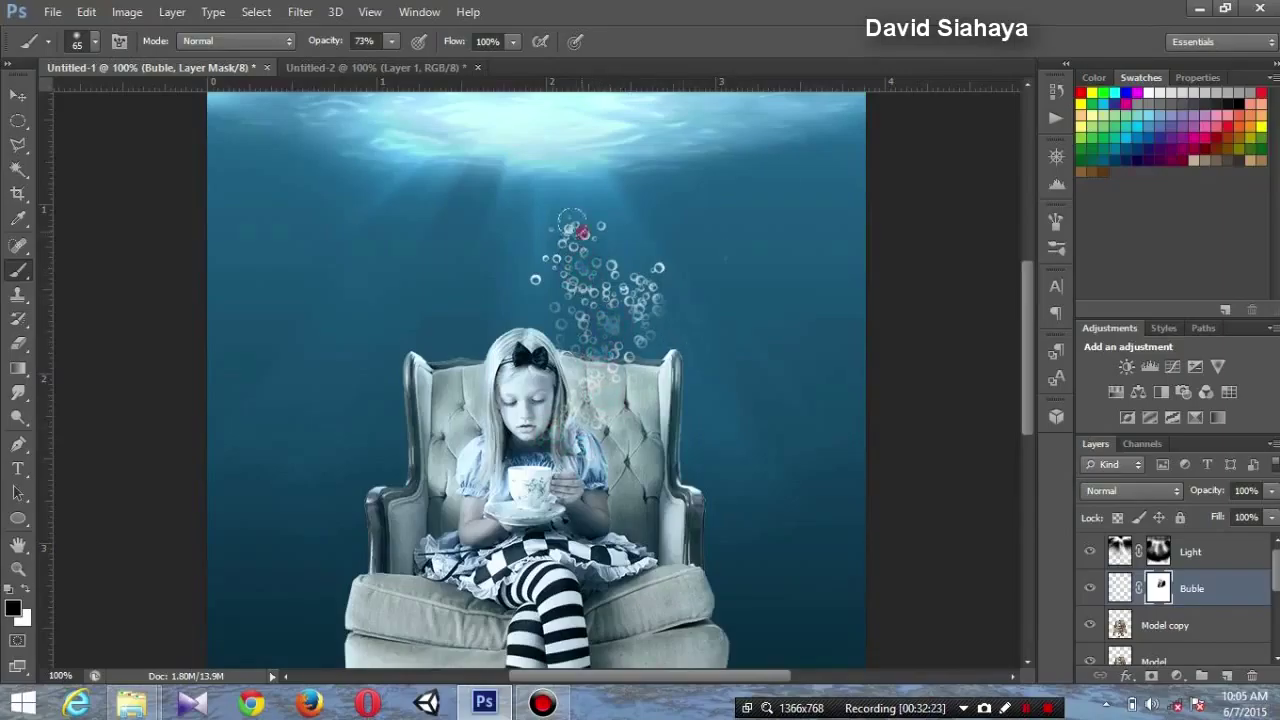
Step: Faintly restore bubbles near her head in white at 45% opacity, then fit the image on screen
left_click(26, 593)
left_click(391, 41)
left_click_drag(393, 62, 365, 62)
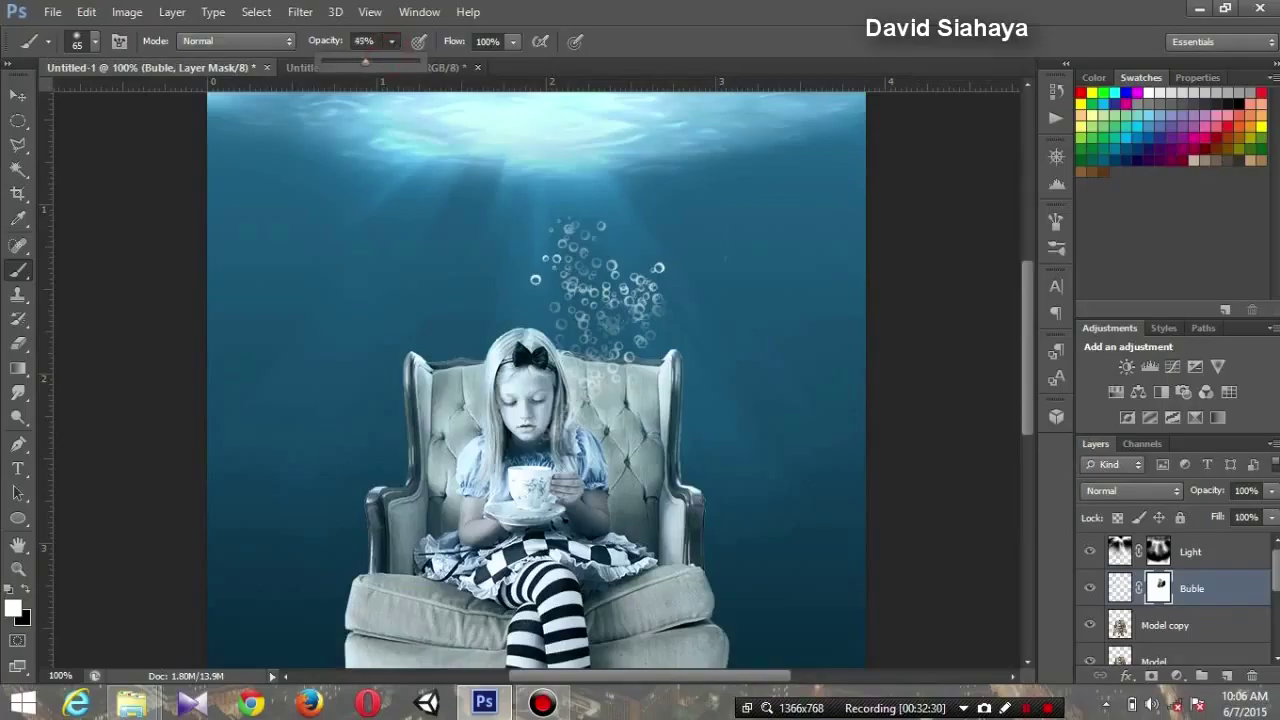
mouse_move(580, 300)
left_mouse_down()
mouse_move(610, 430)
mouse_move(632, 323)
left_mouse_up()
mouse_move(578, 395)
left_mouse_down()
mouse_move(565, 430)
mouse_move(540, 445)
left_mouse_up()
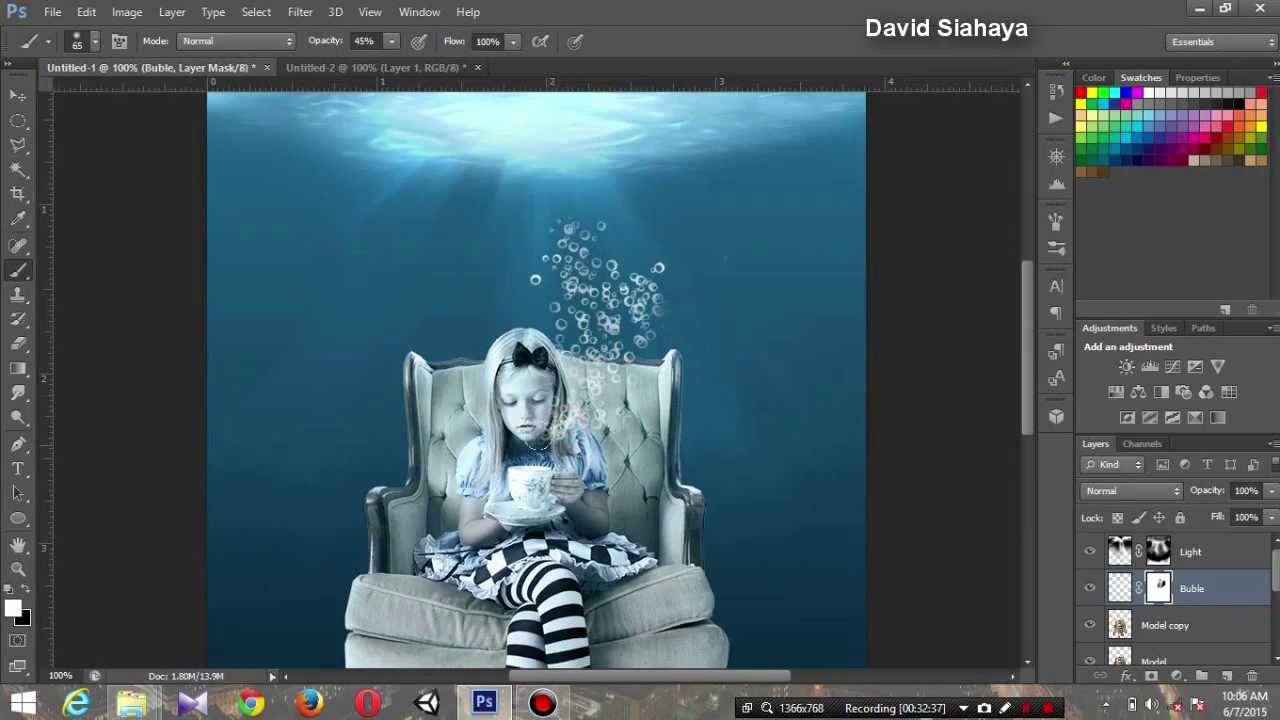
left_click(515, 424)
left_click(18, 568)
right_click(590, 335)
left_click(650, 346)
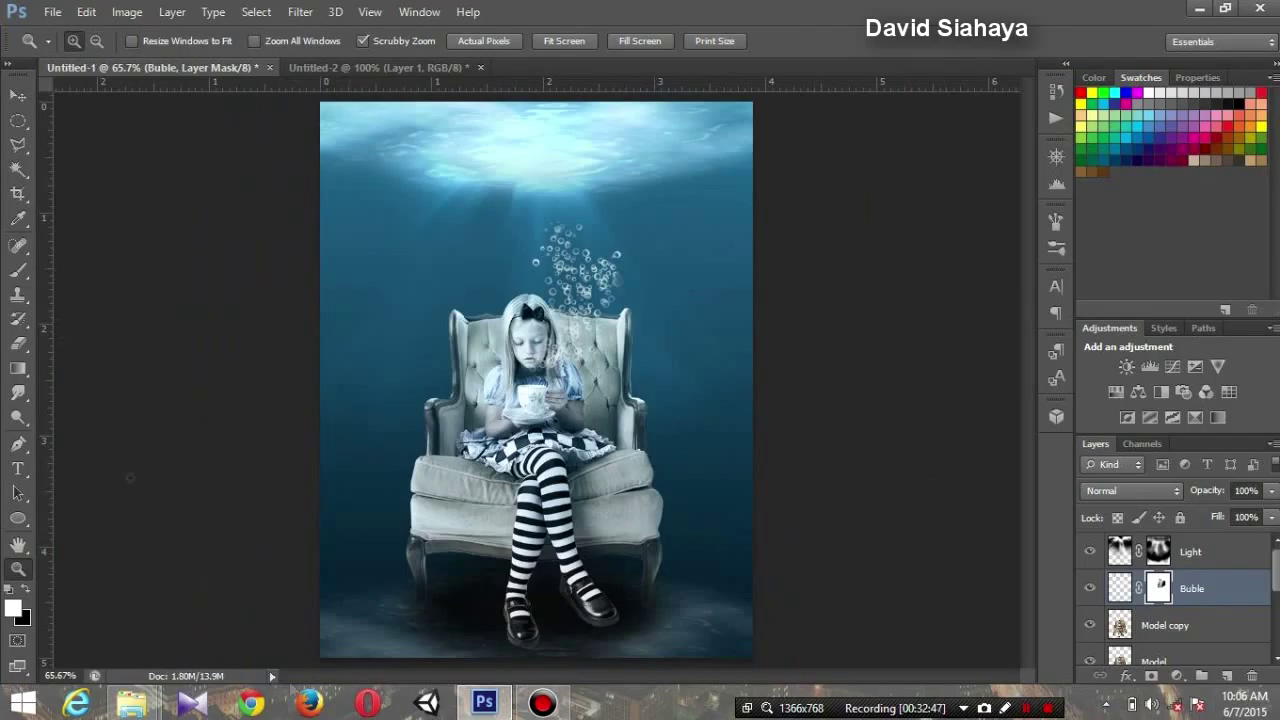
Step: Return to the brush with black at 83% opacity to mask the right-hand bubbles
left_click(18, 270)
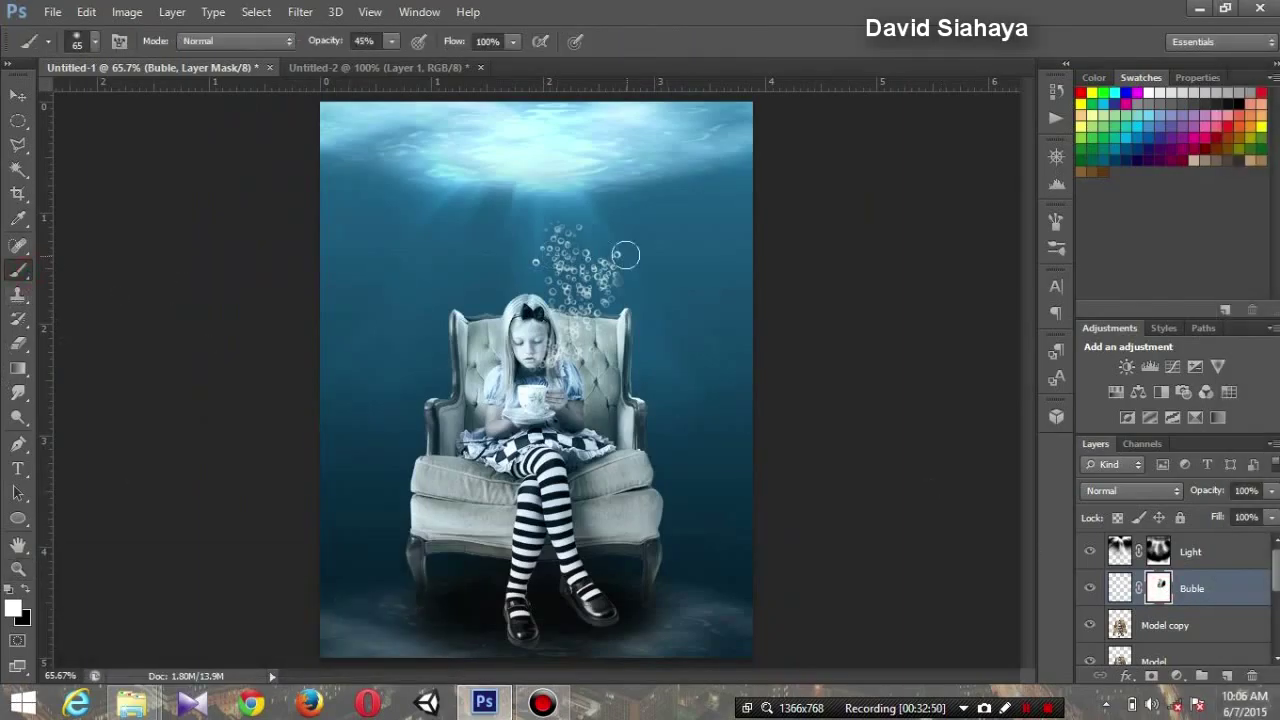
left_click(26, 590)
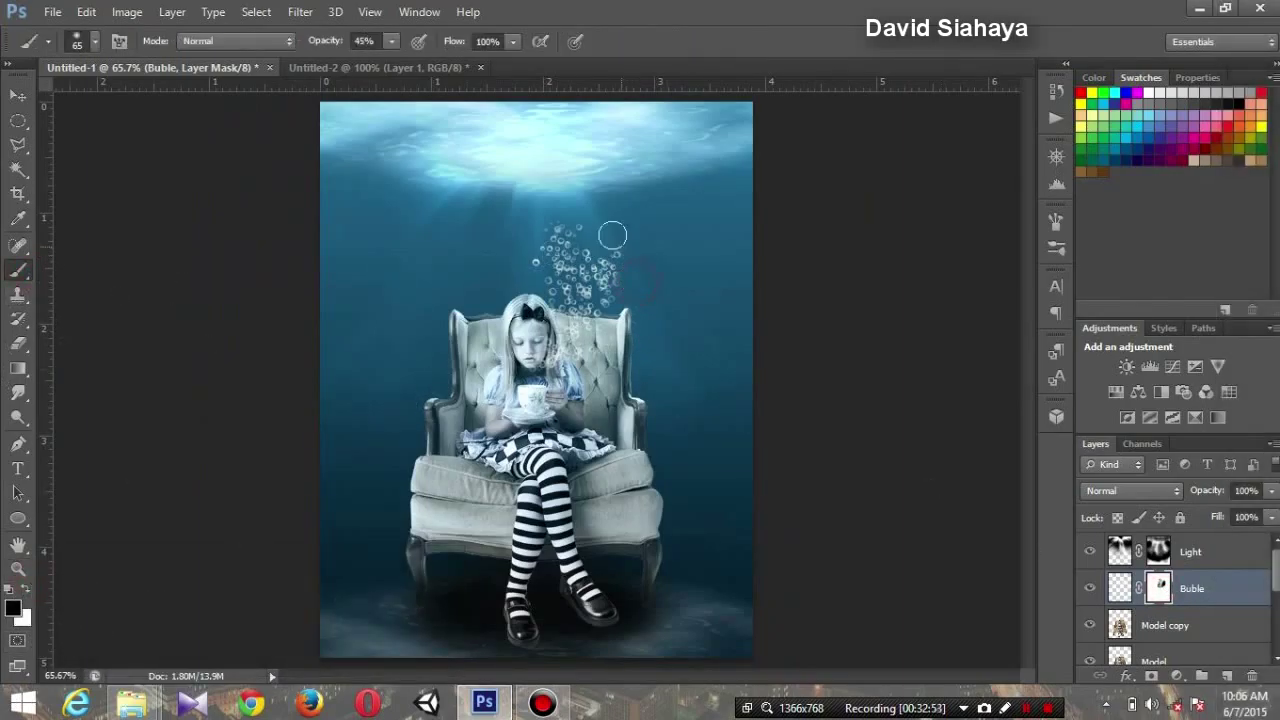
left_click_drag(391, 41, 430, 63)
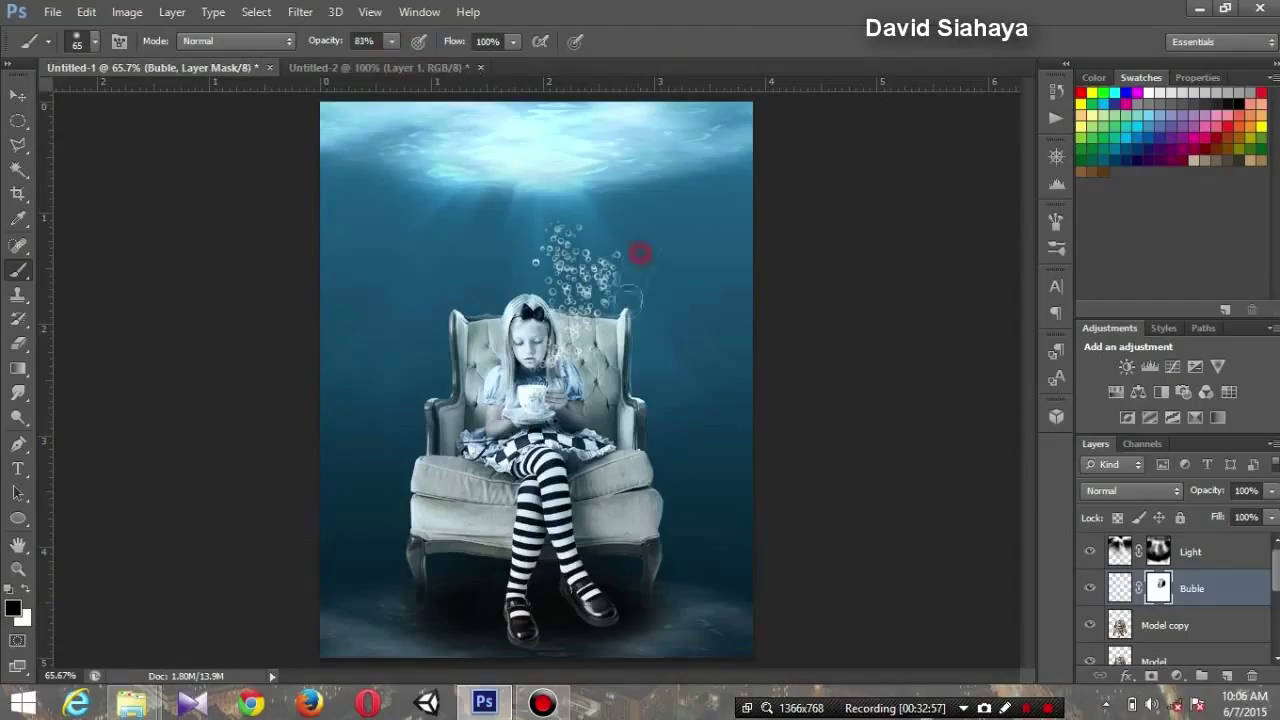